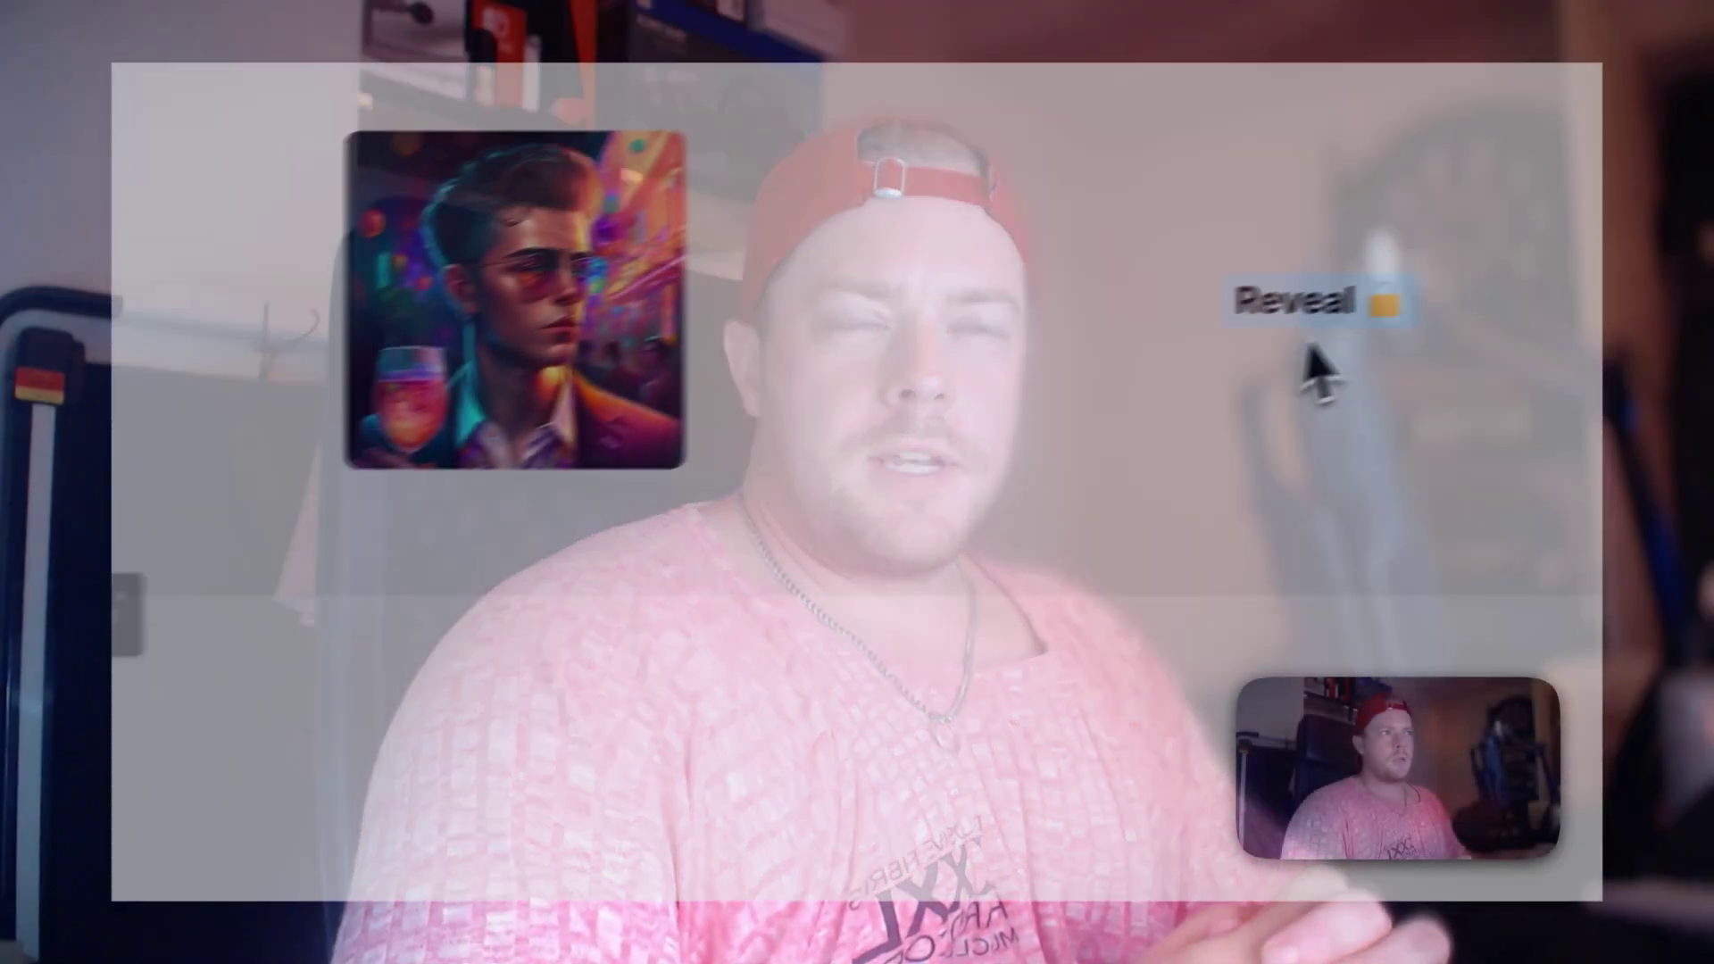
Preview the observer examples by triggering the image reveal and scrolling the page down and up to test the header animation.
click(1313, 313)
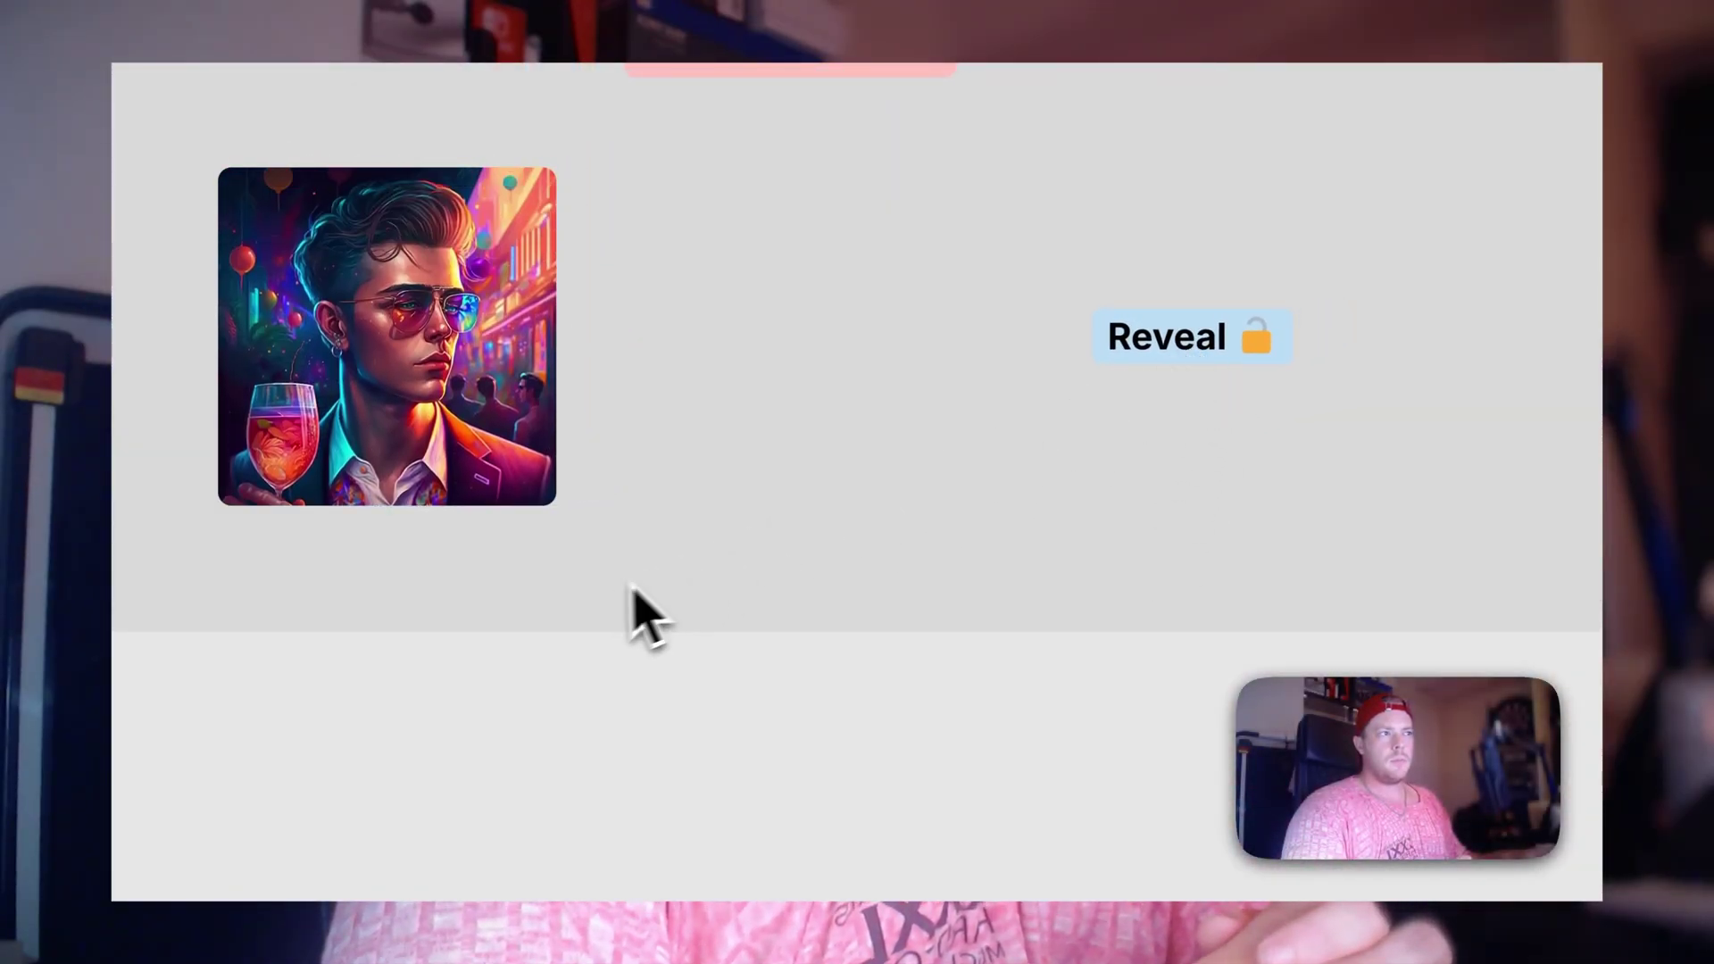
click(1158, 353)
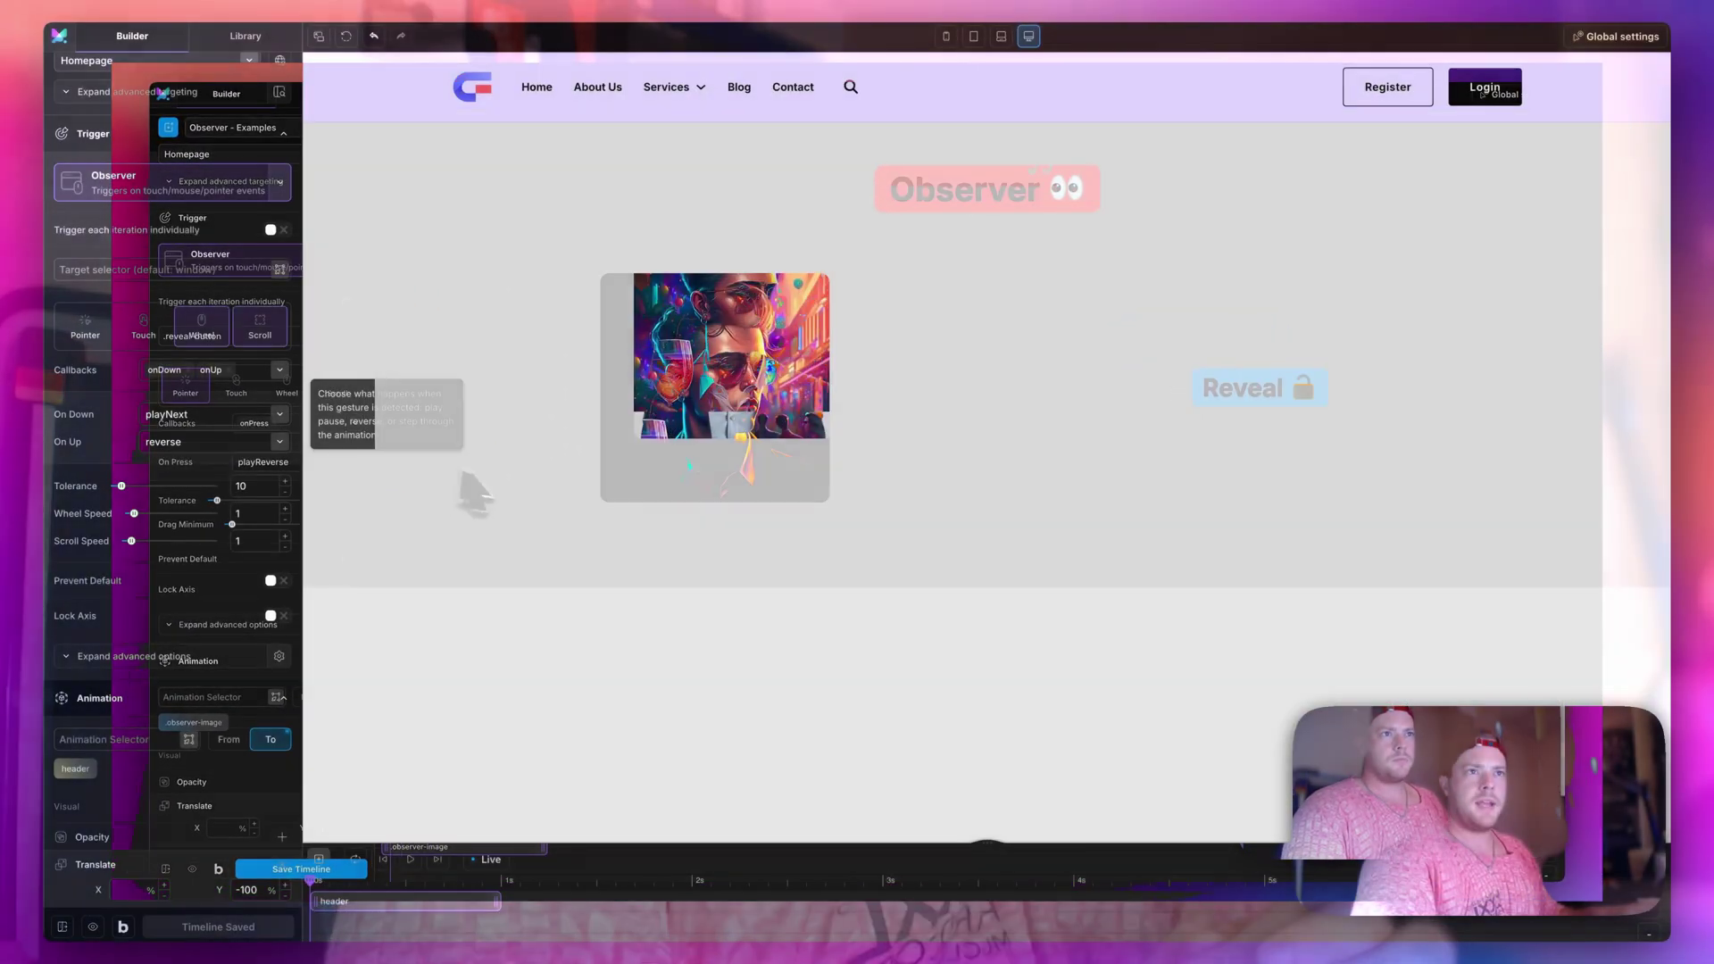
scroll(527, 484, down, 3)
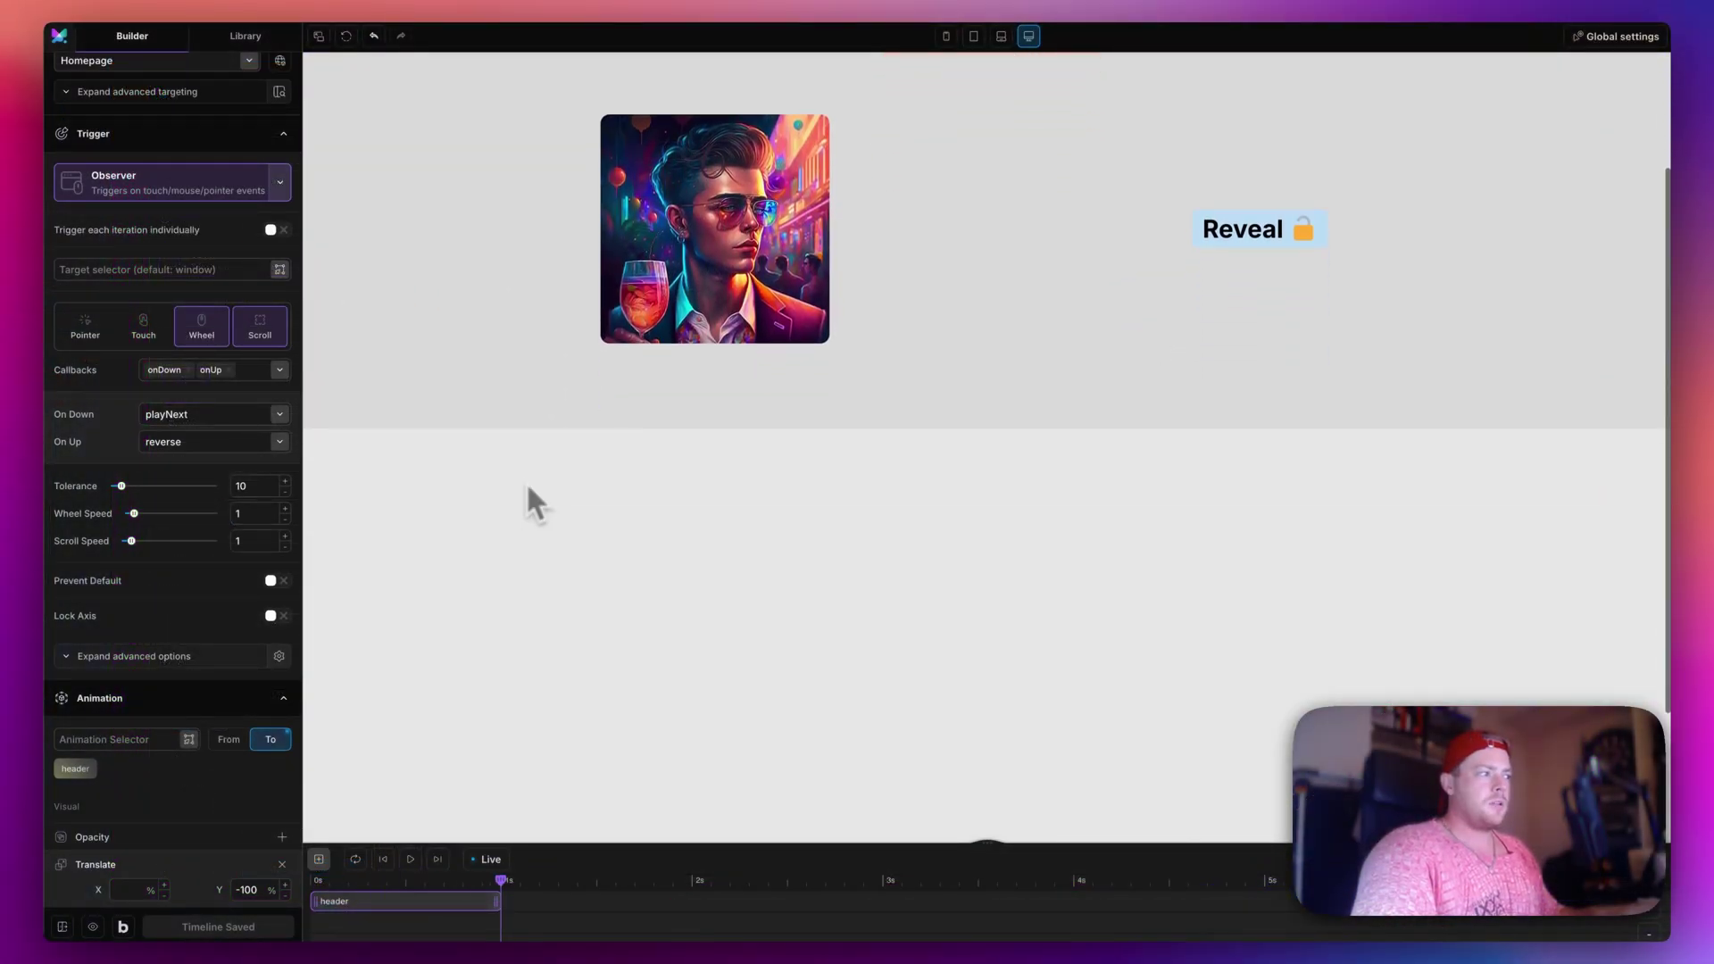
scroll(527, 483, down, 3)
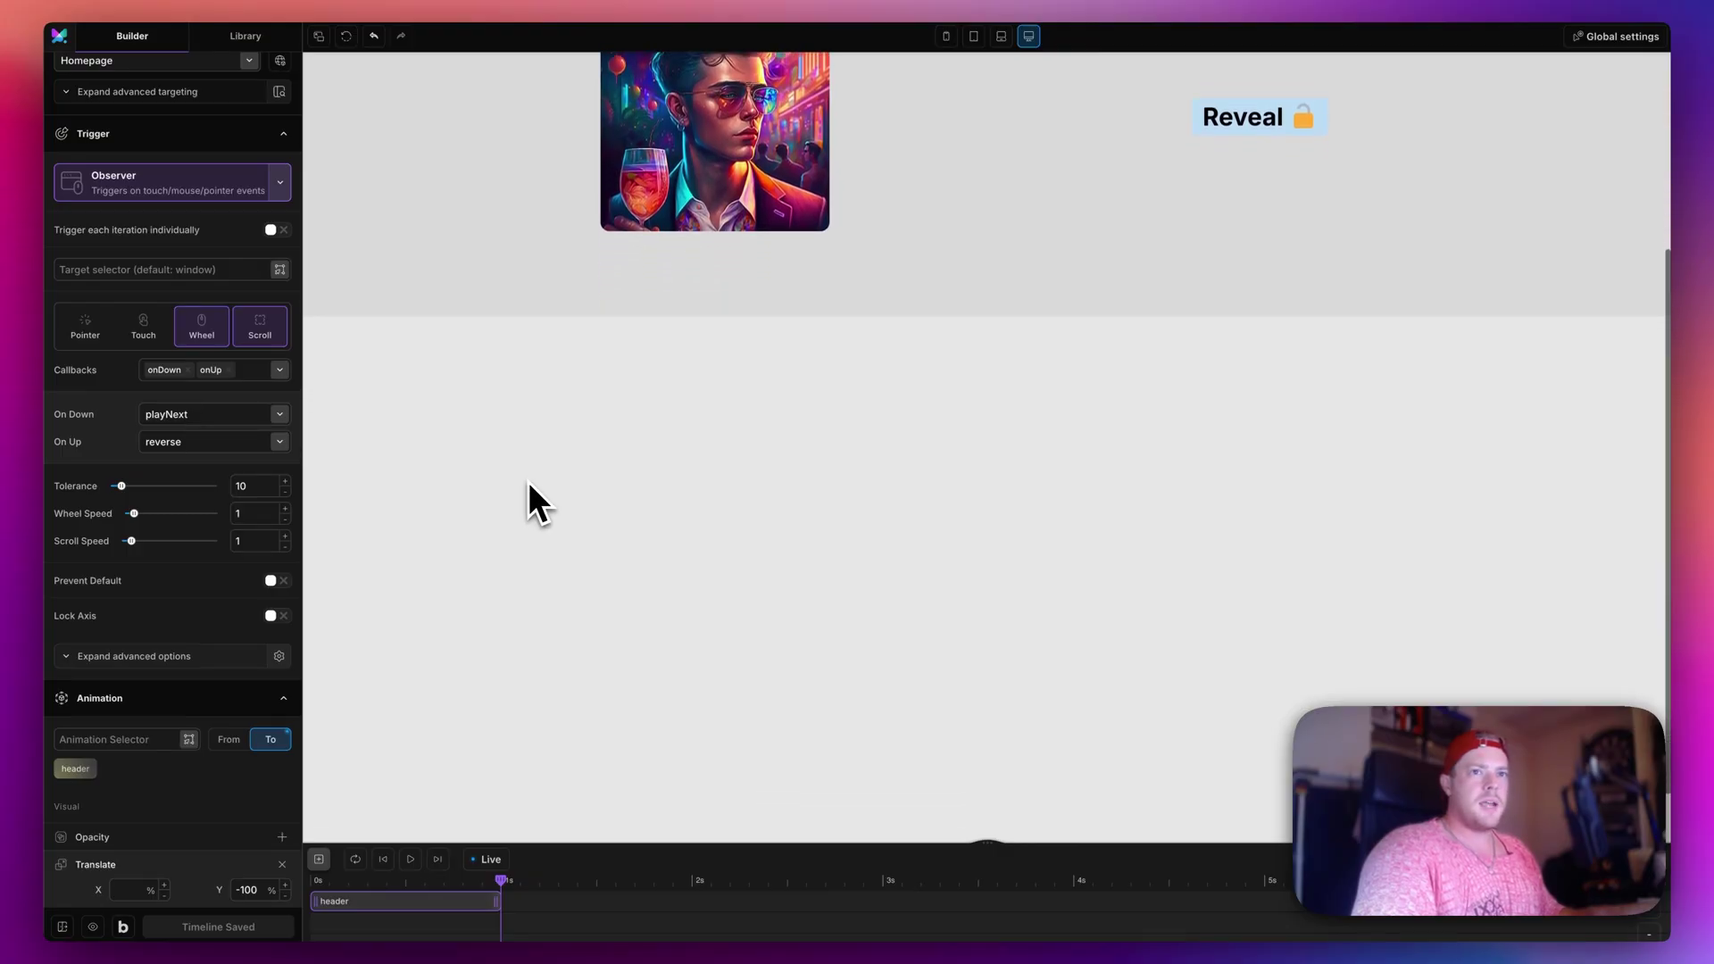
scroll(528, 478, up, 2)
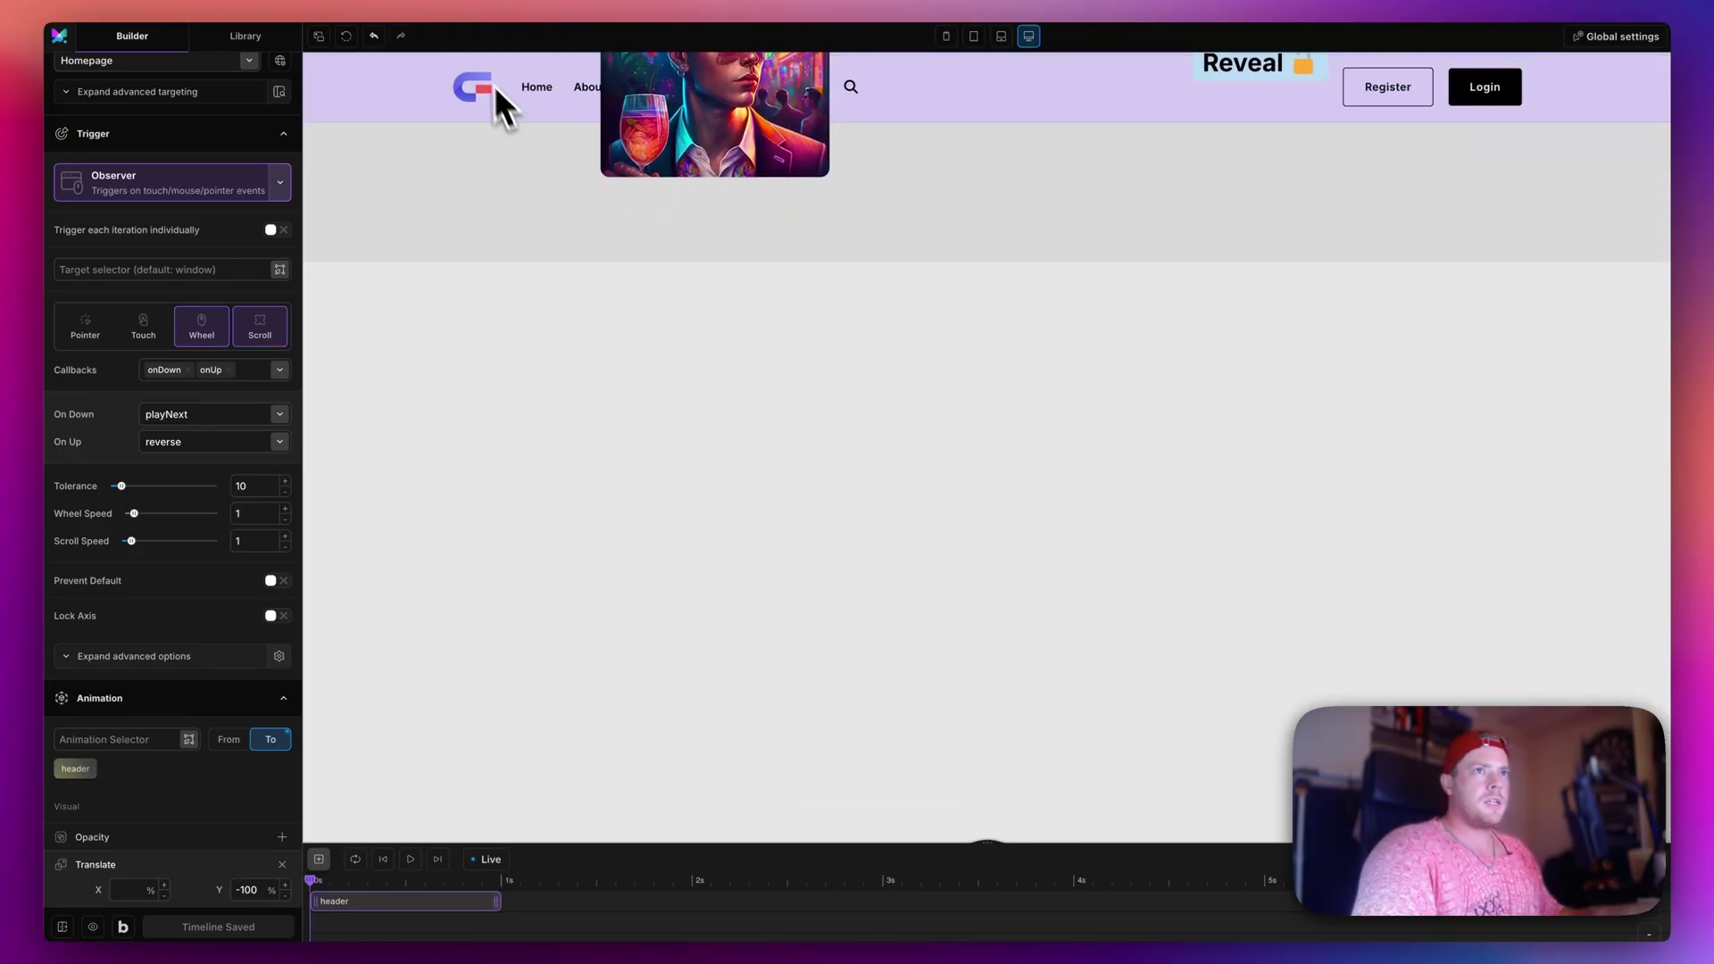
scroll(504, 250, up, 3)
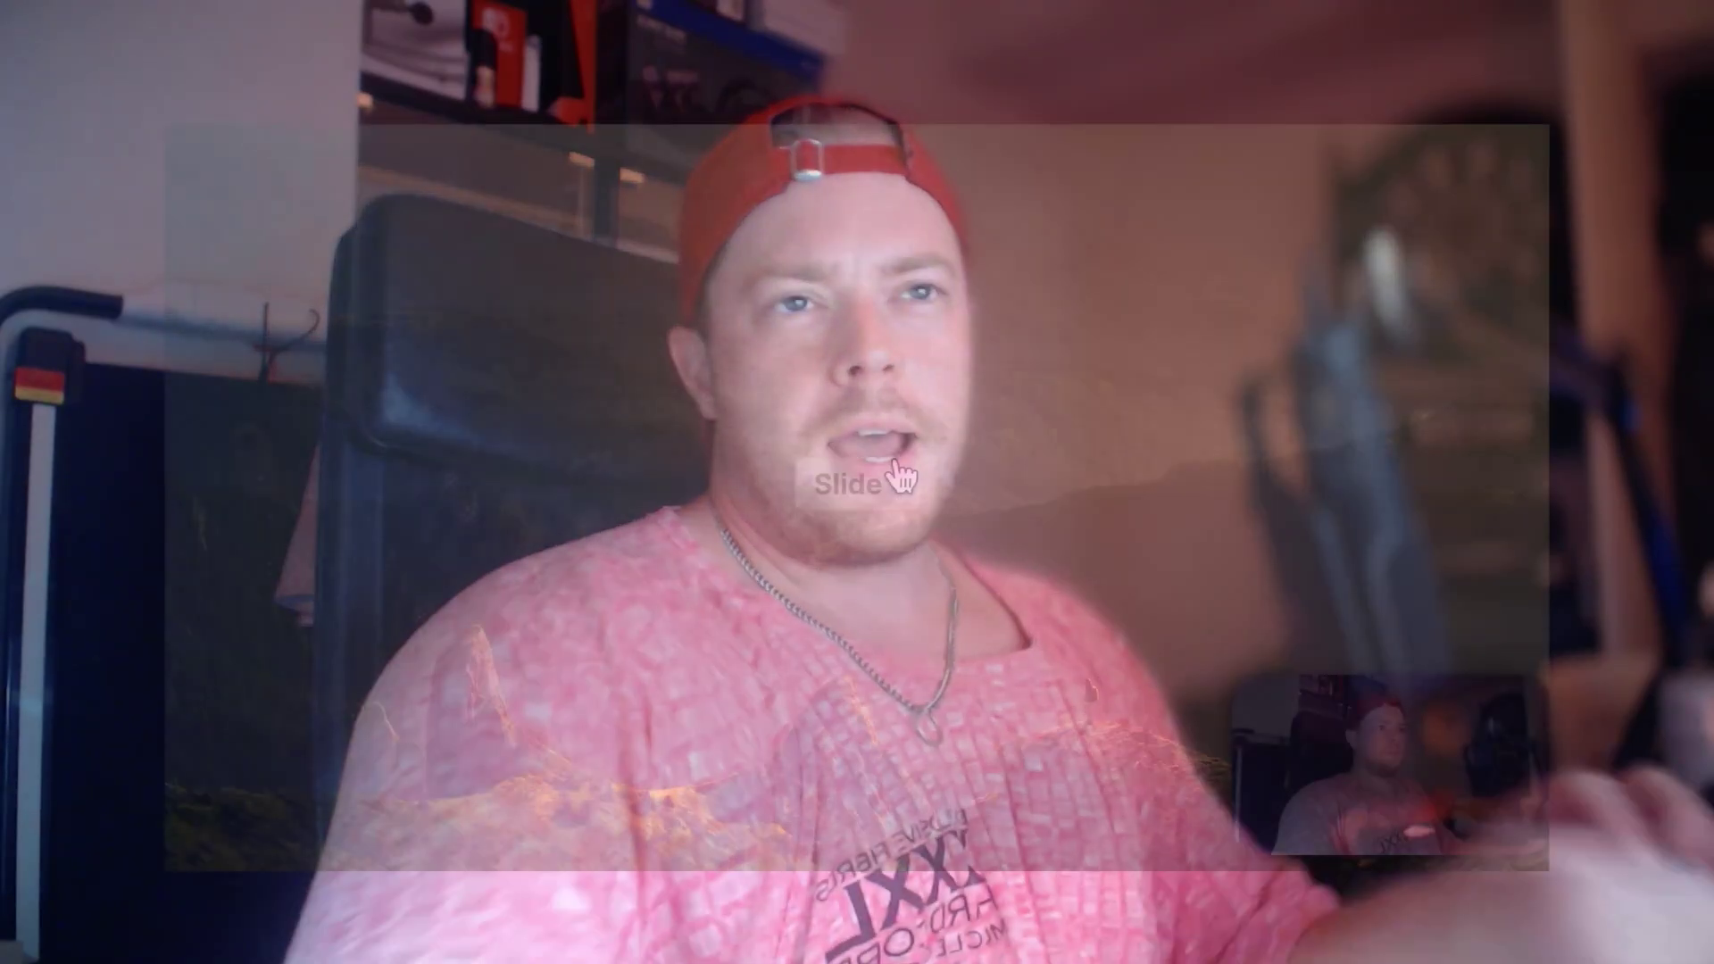
Scroll through the full-screen slides of the presentation-mode demo.
scroll(902, 460, down, 1)
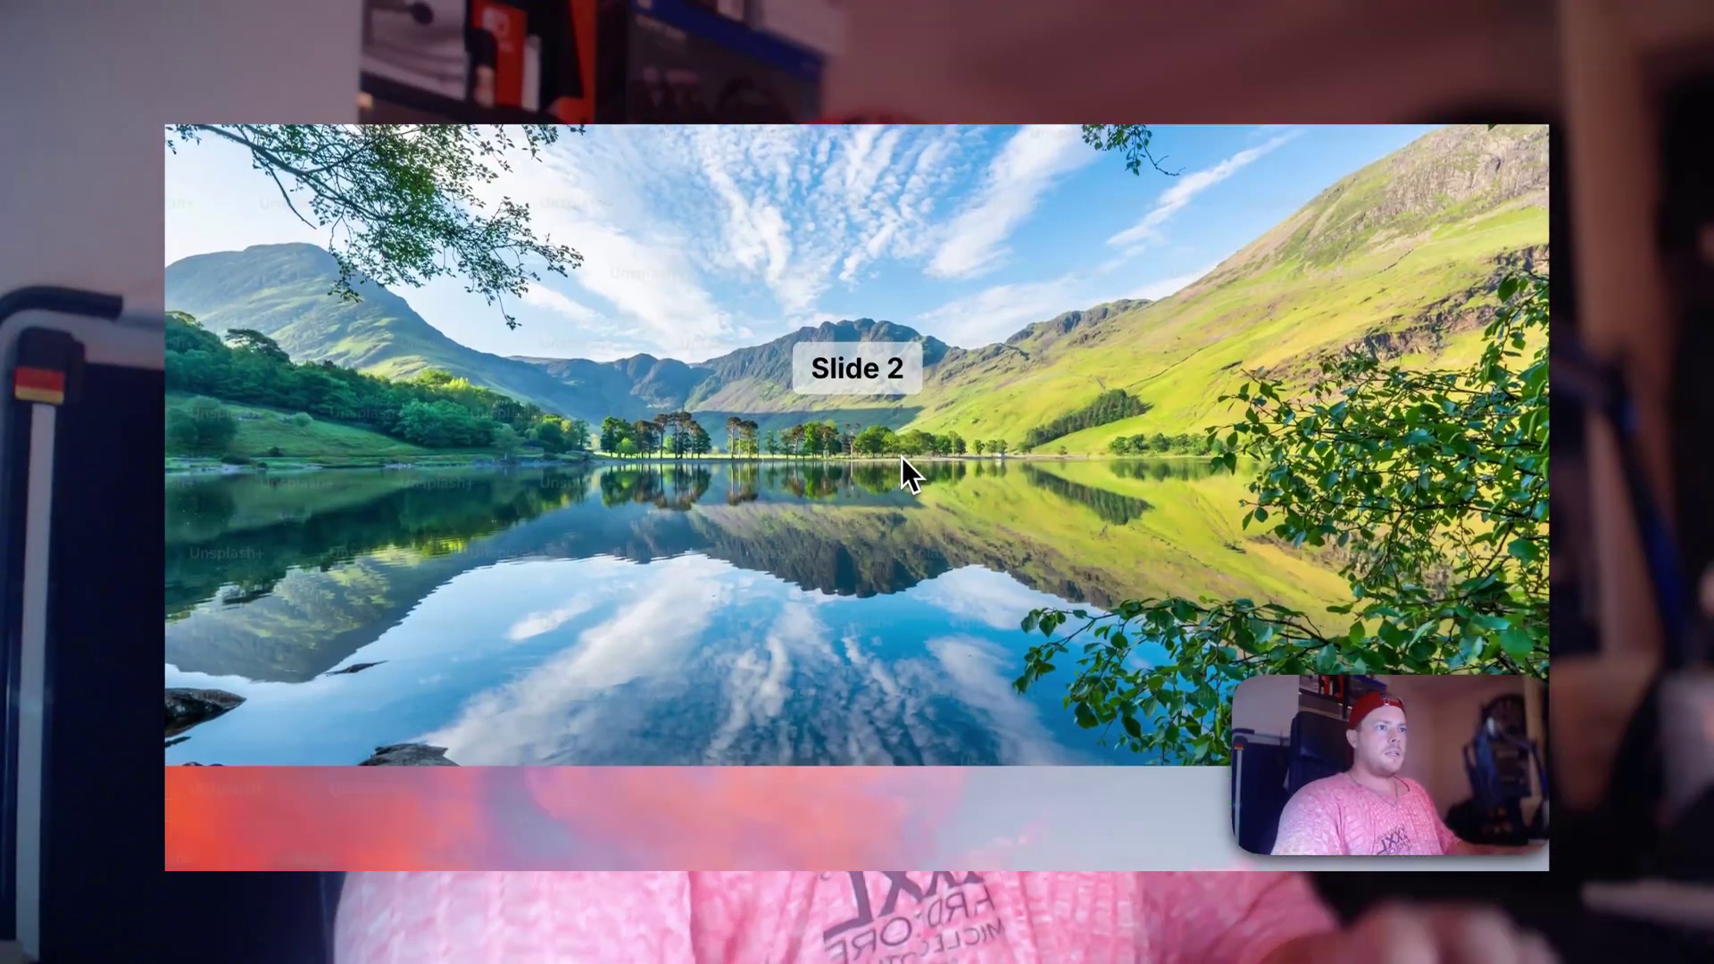
scroll(967, 462, down, 1)
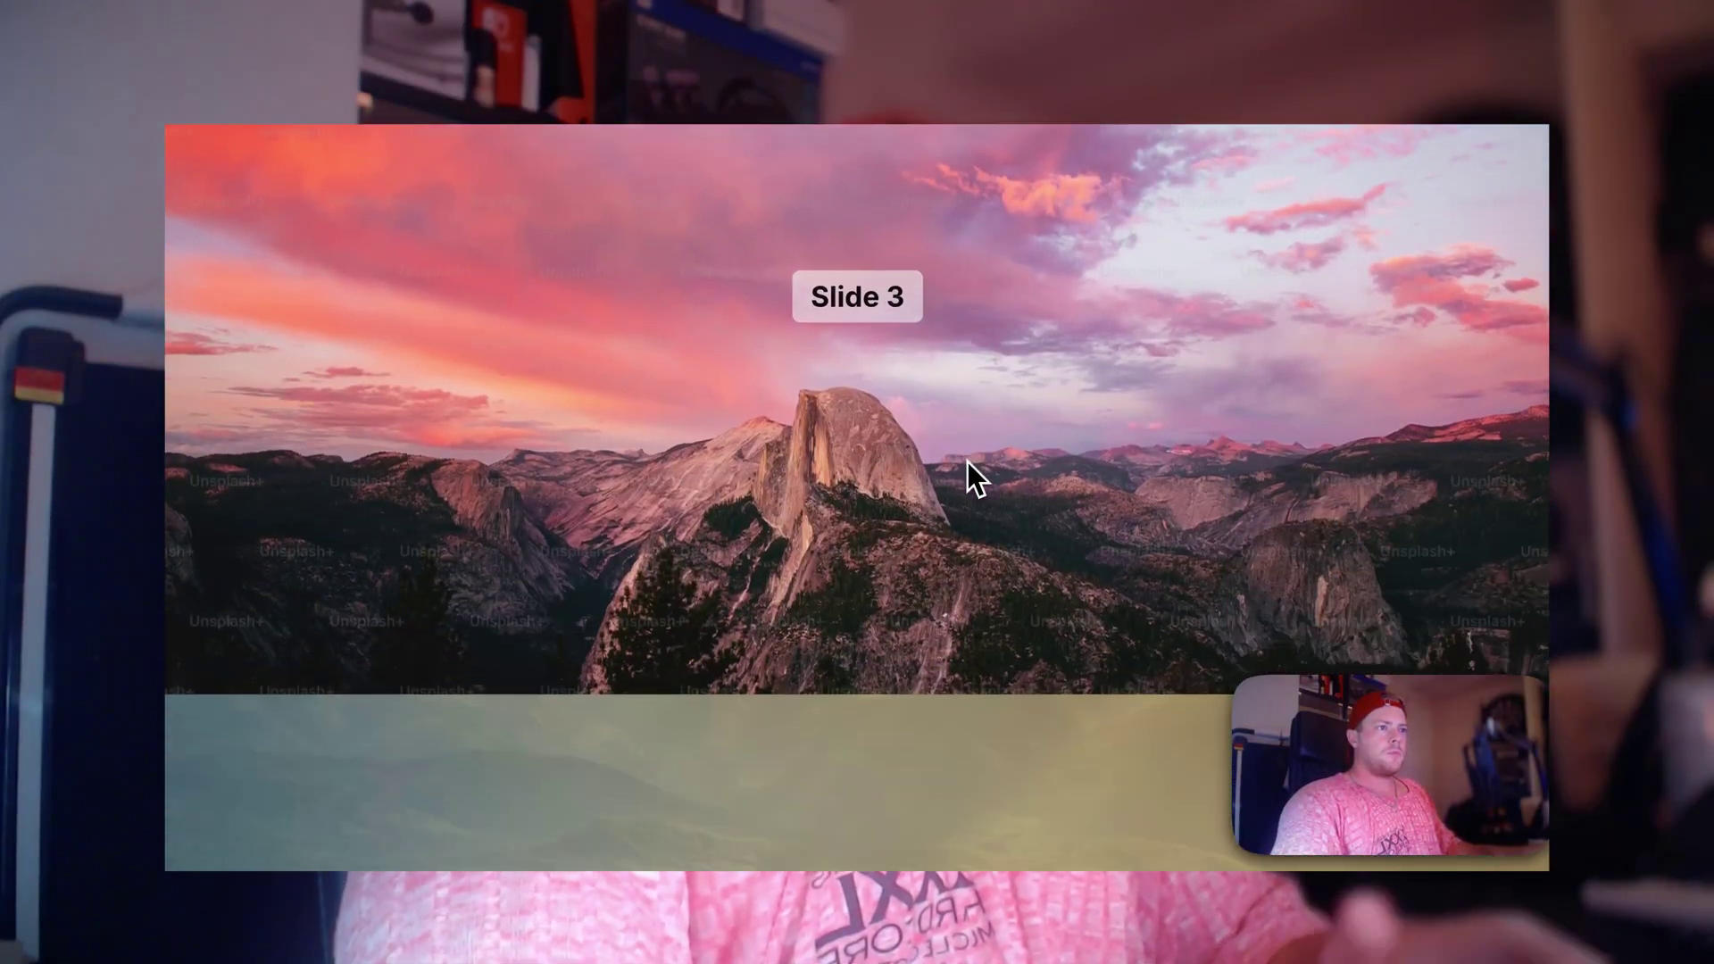
scroll(967, 461, down, 1)
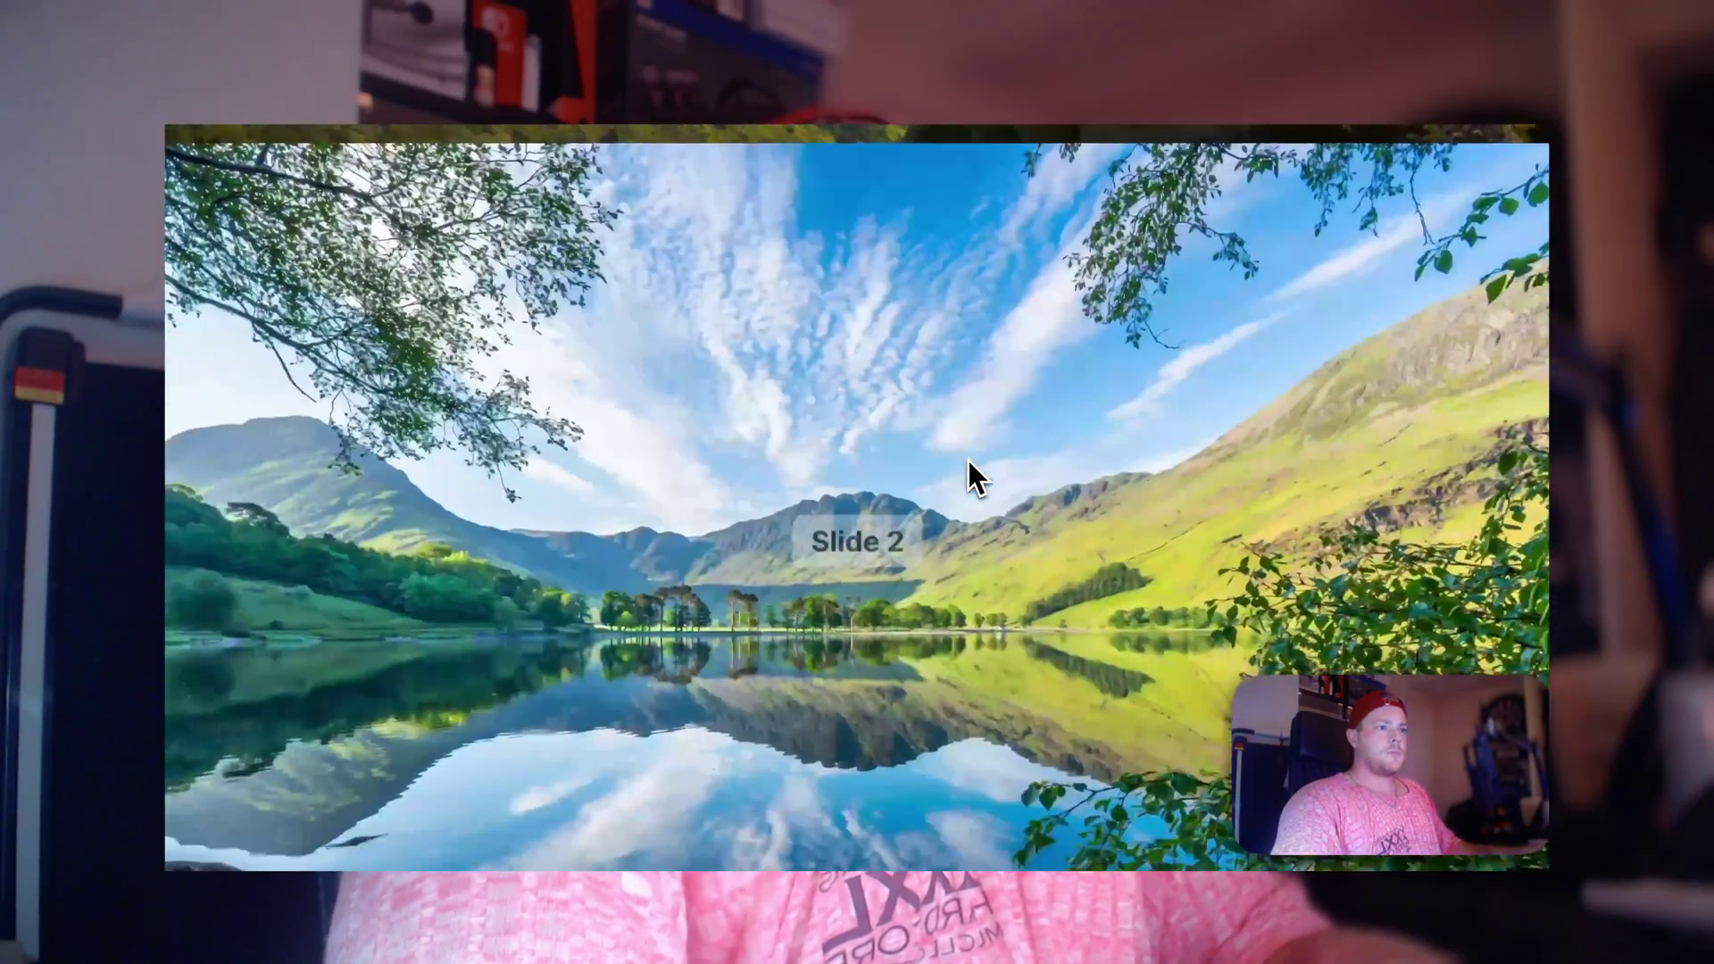
scroll(968, 459, down, 1)
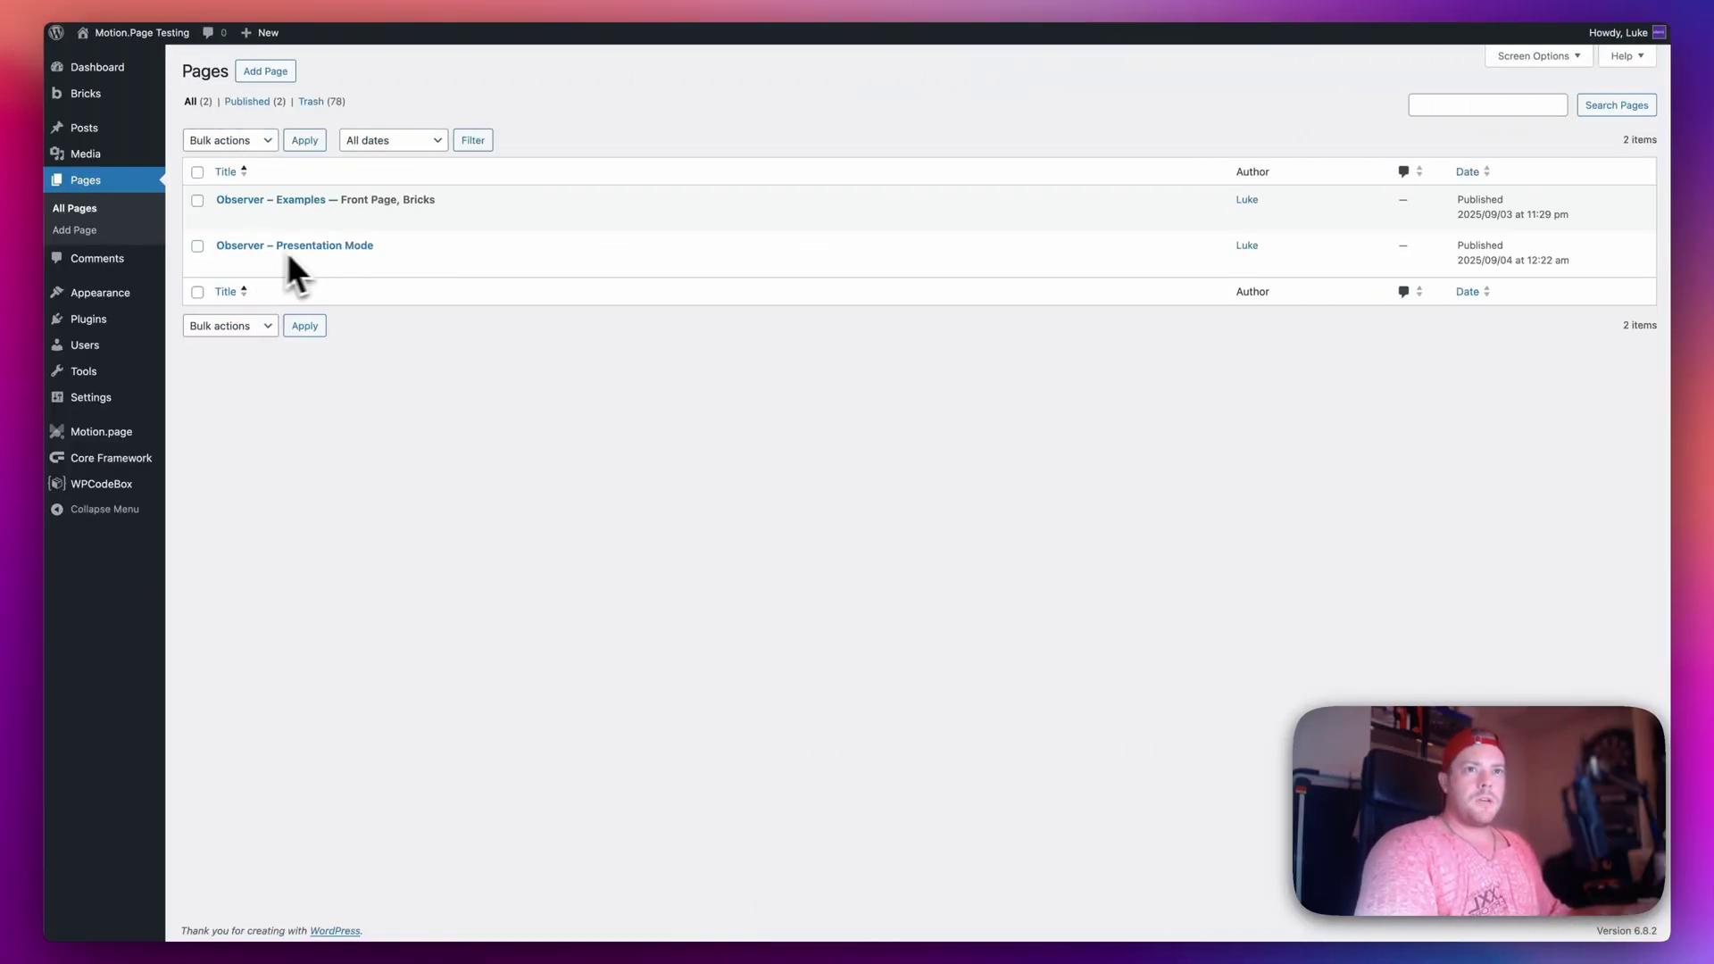
Open the Observer – Presentation Mode page in Bricks and add a section with a container to the empty canvas.
click(604, 265)
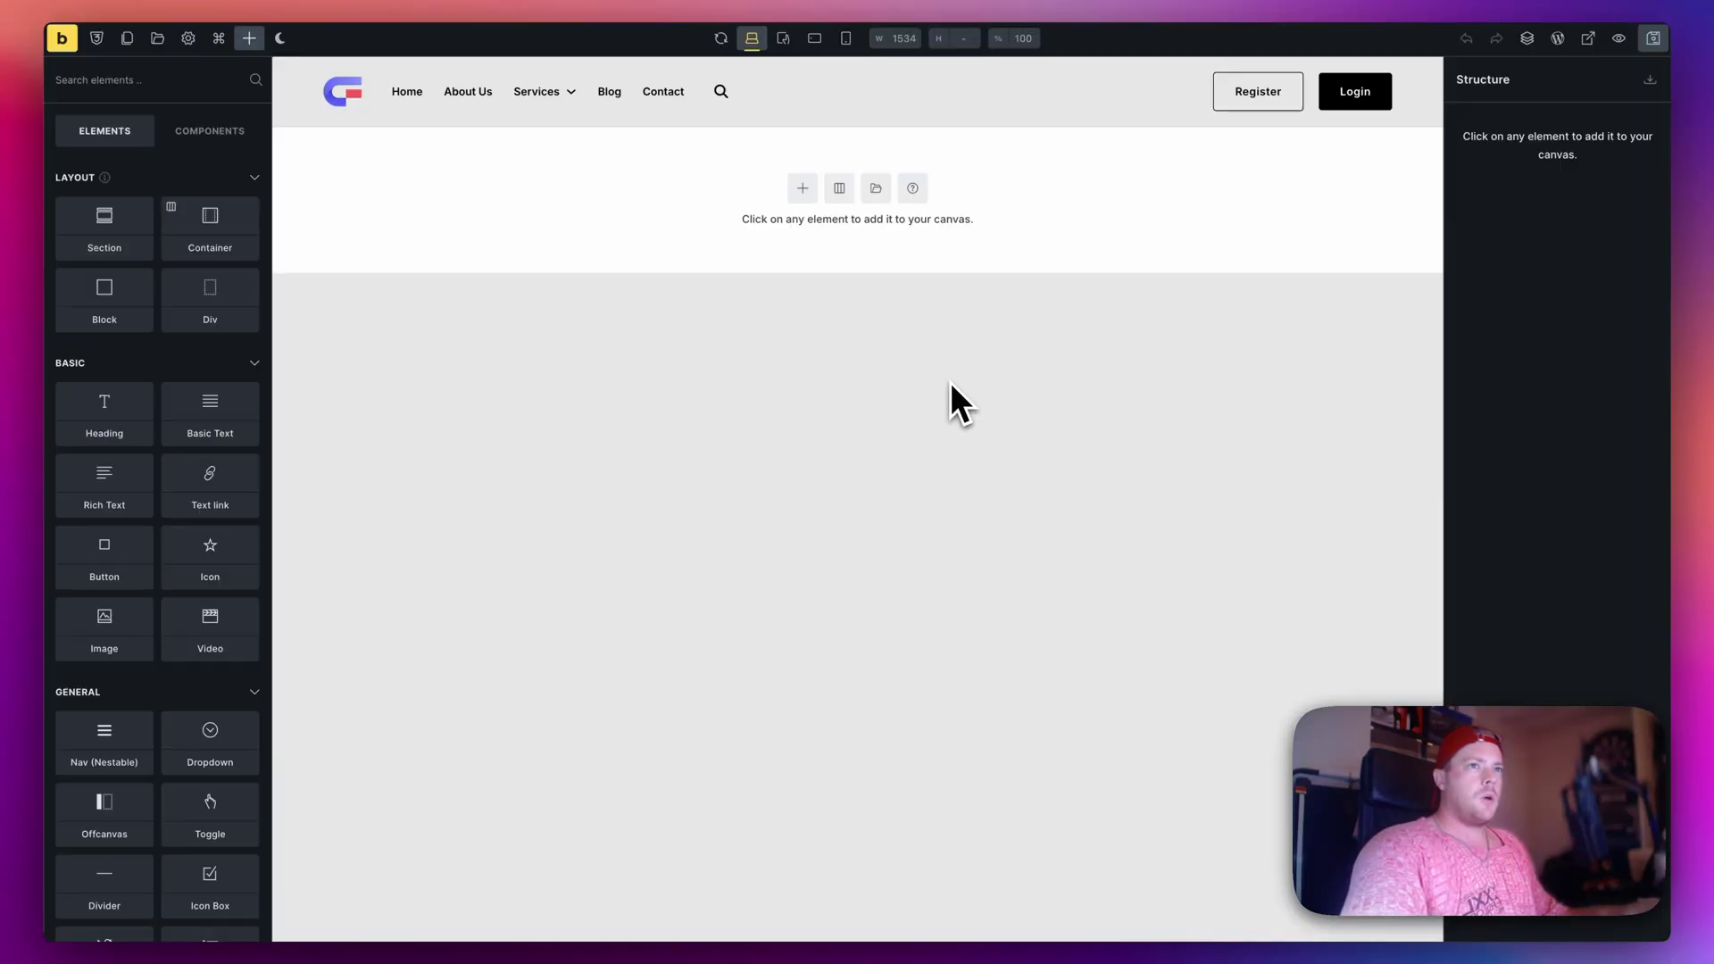
click(805, 190)
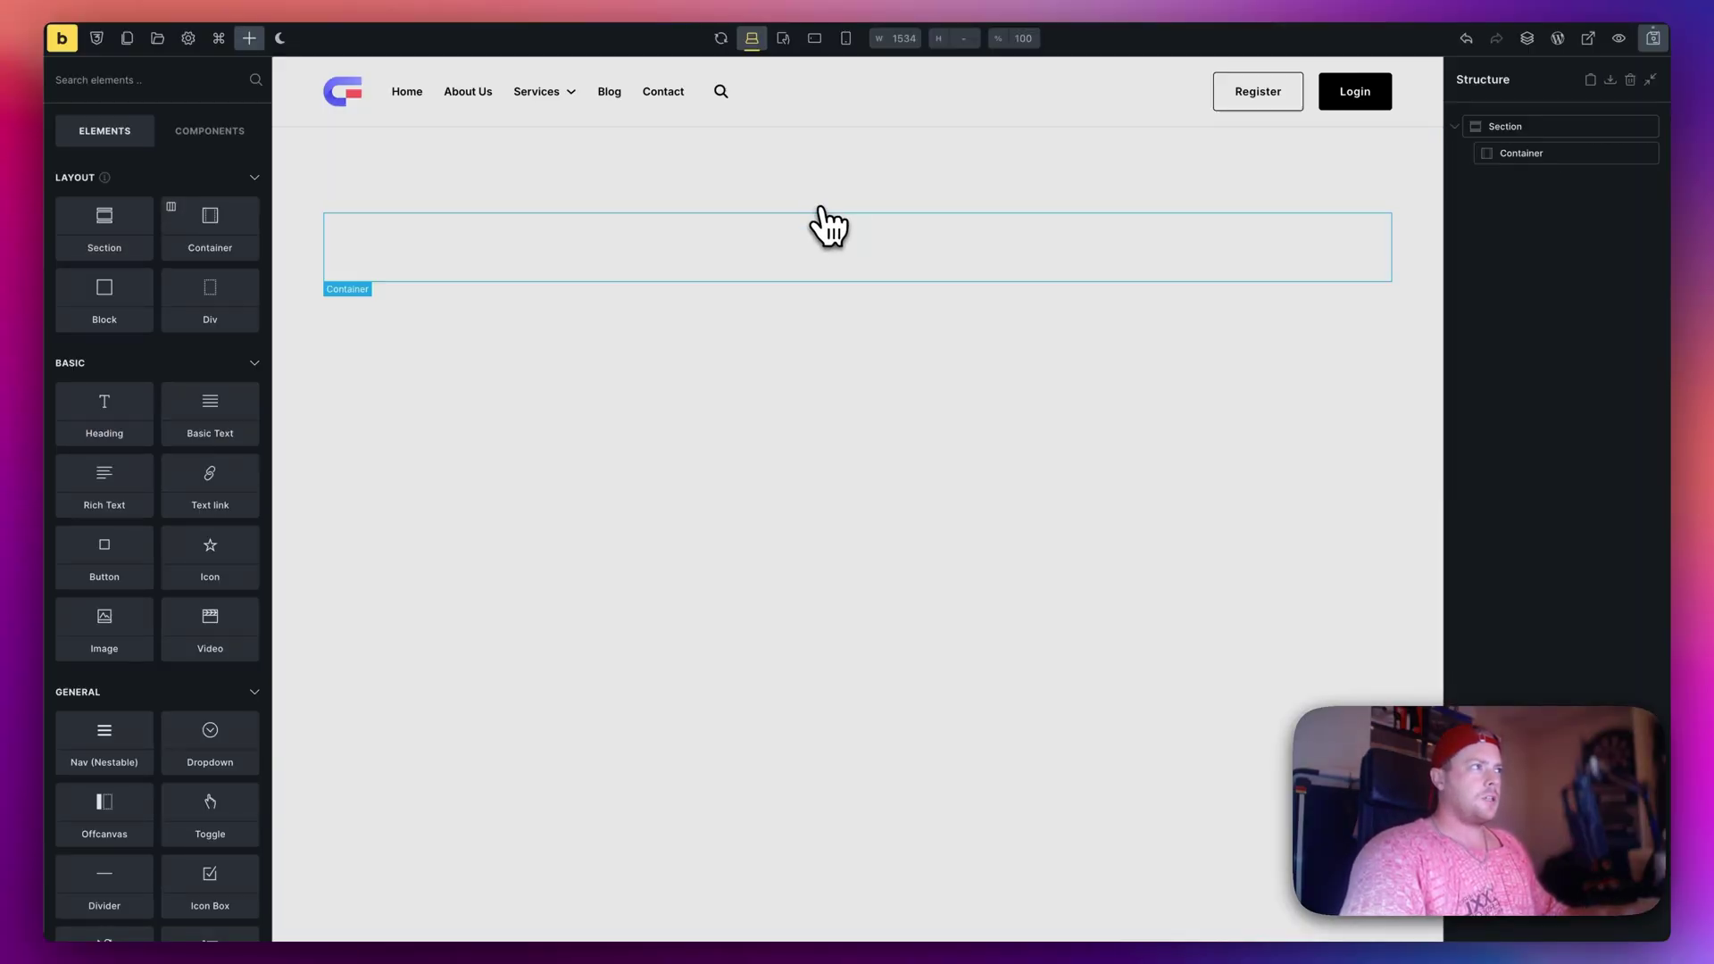
Create the class p-c and assign it to the container inside the section.
click(1562, 157)
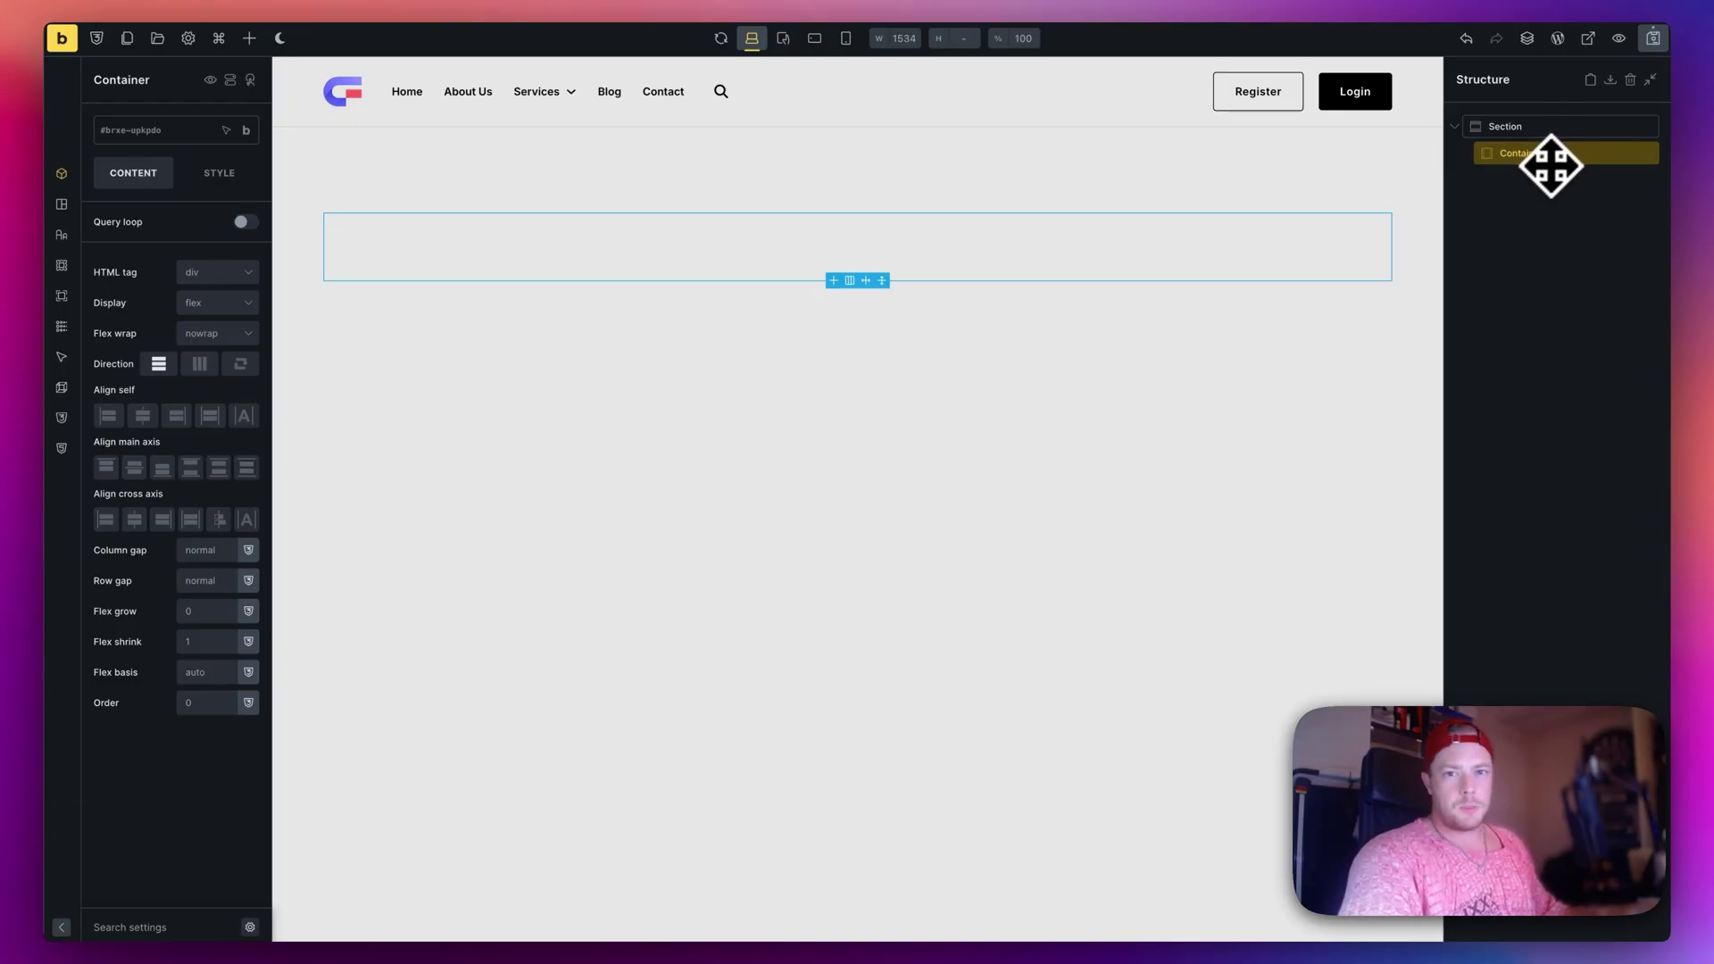
click(173, 132)
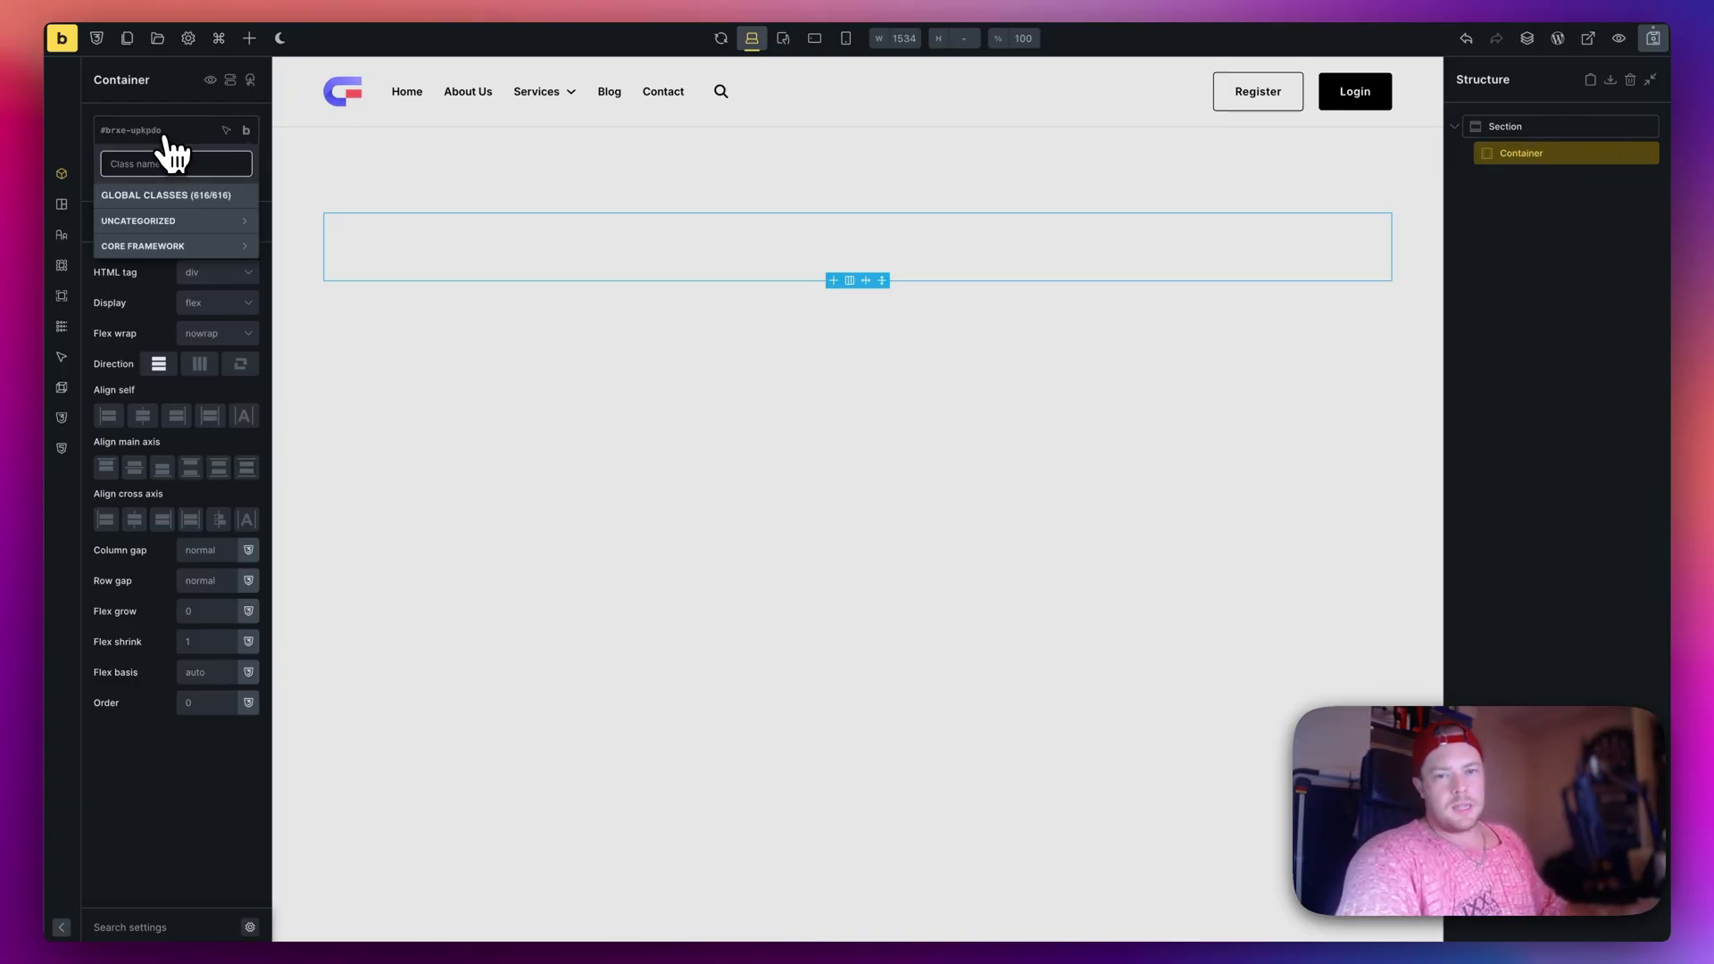
text(p-)
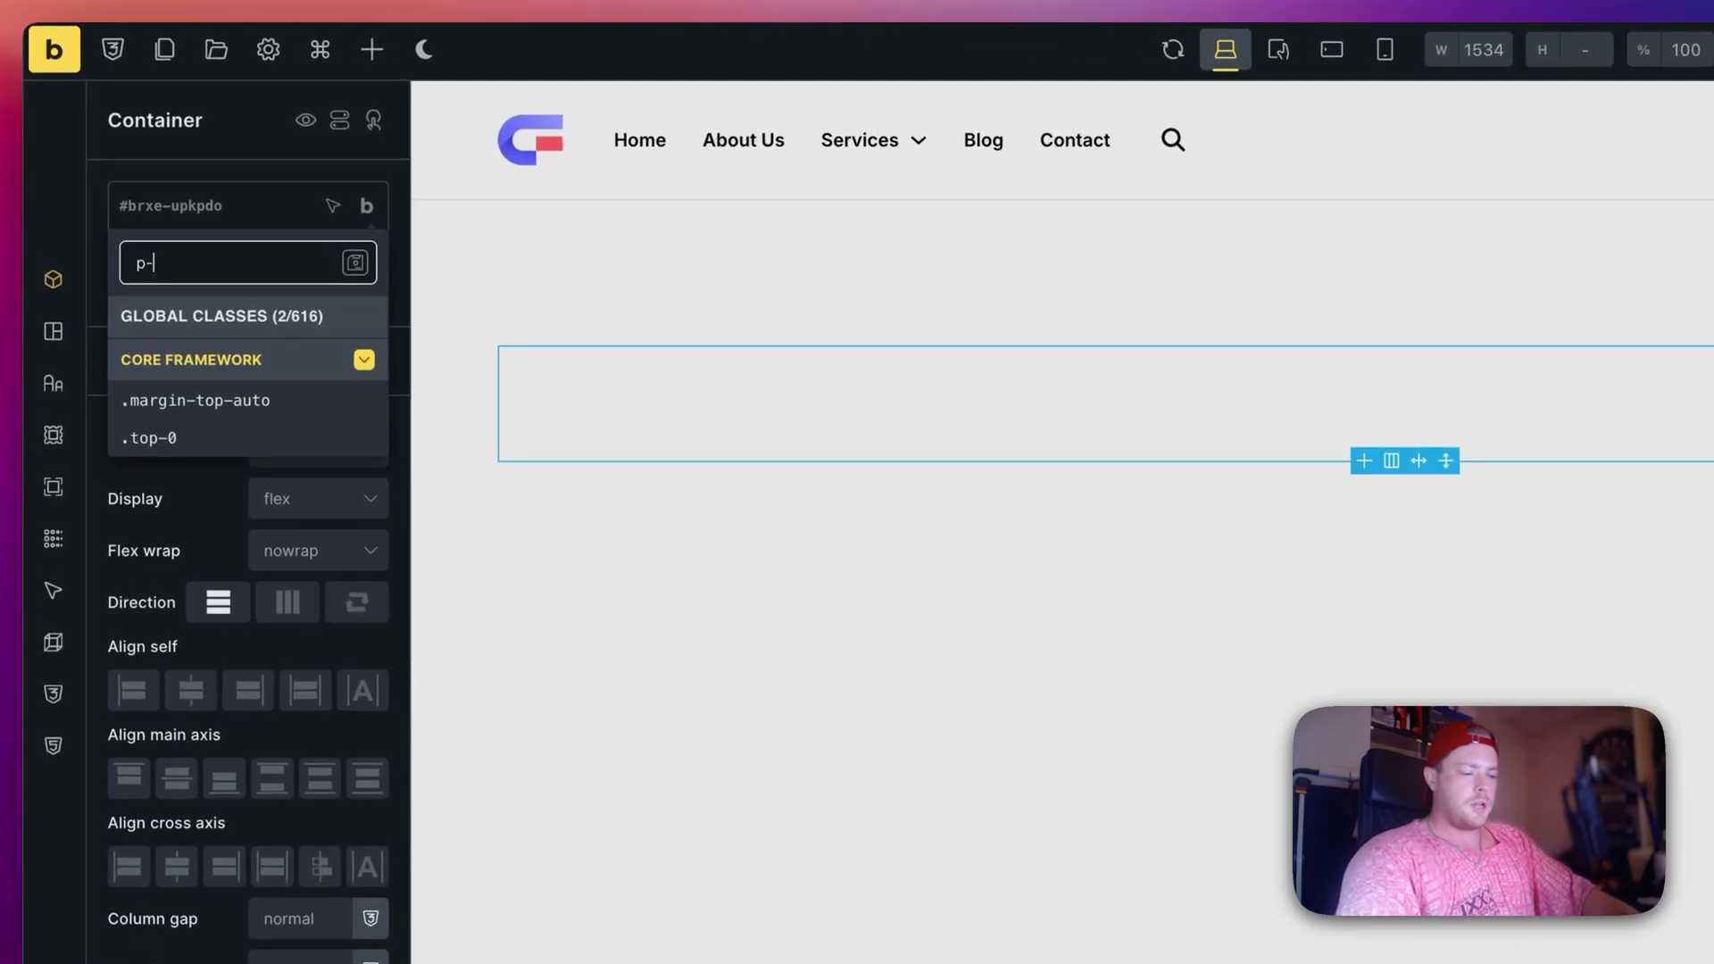
text(c)
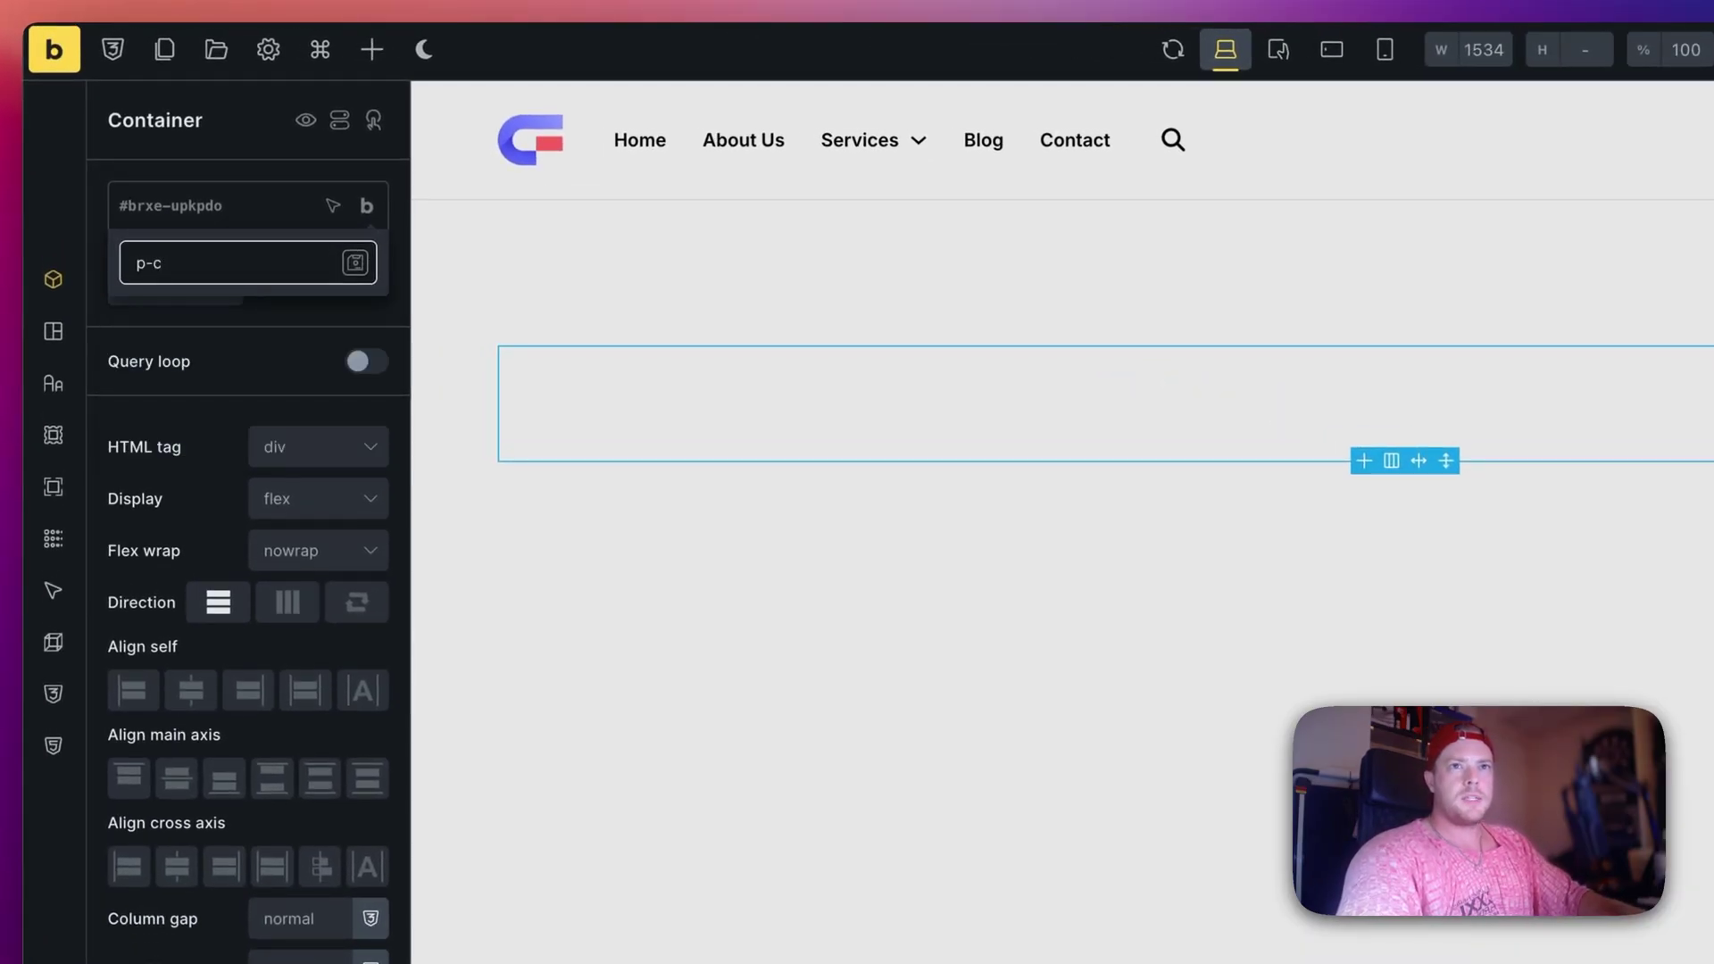
key(Return)
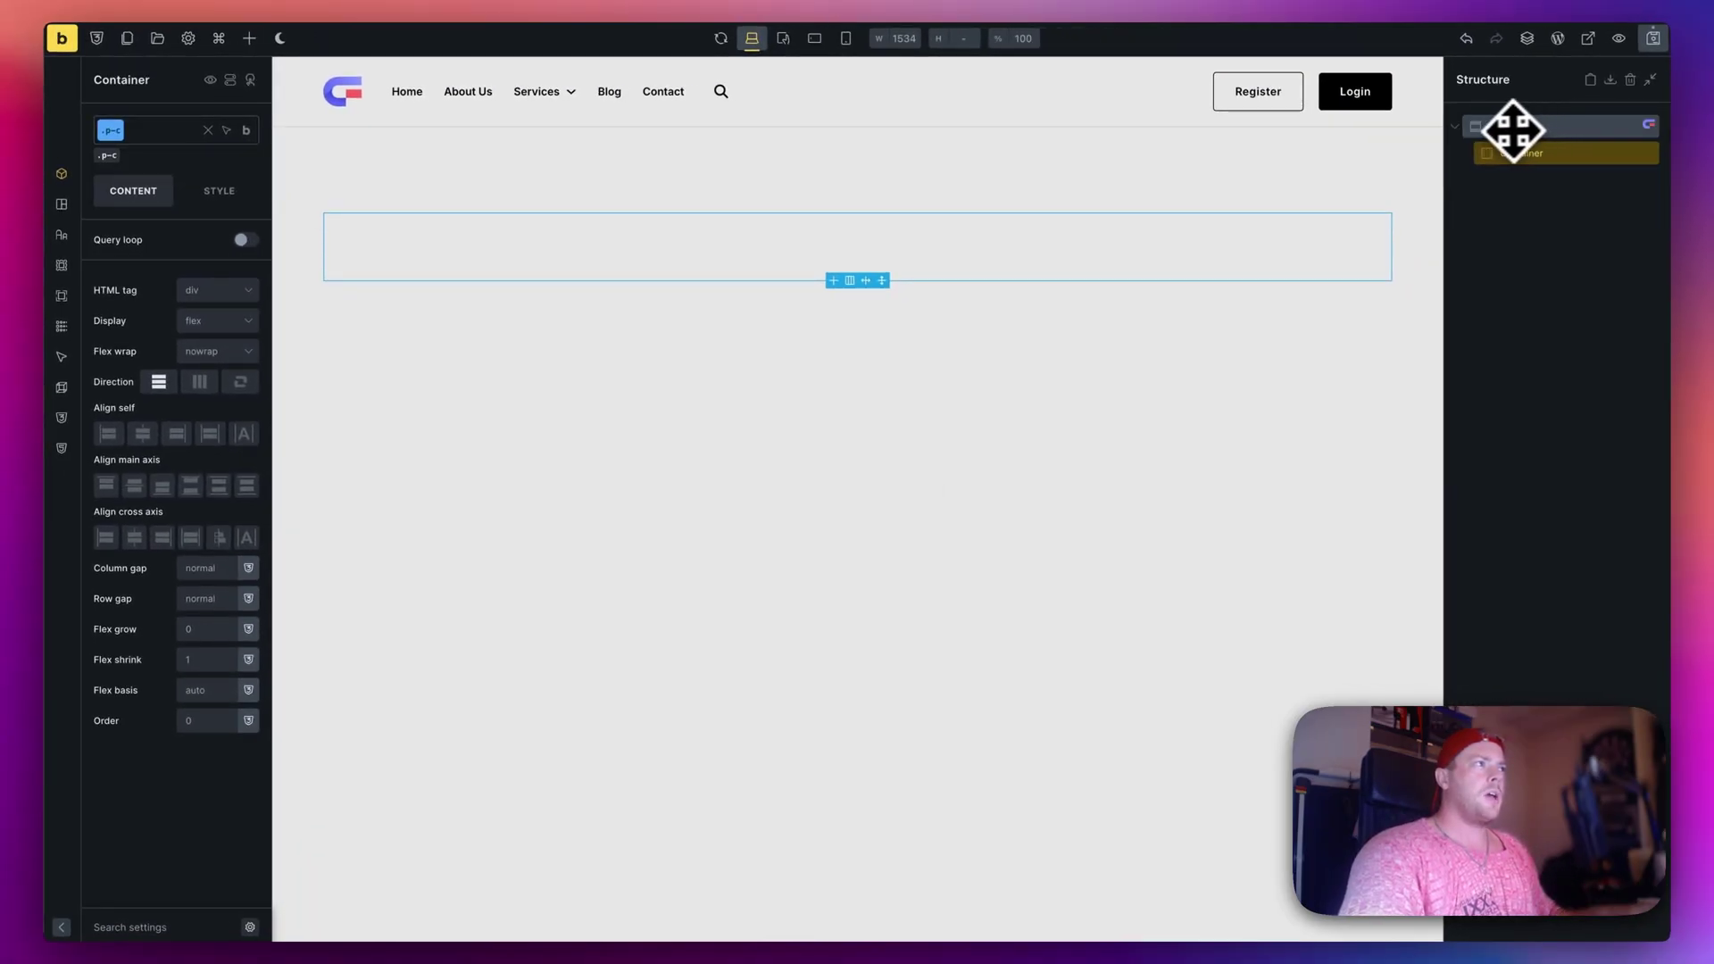
Set the section's padding to 0 on all four sides in its layout styles.
click(1530, 129)
click(218, 173)
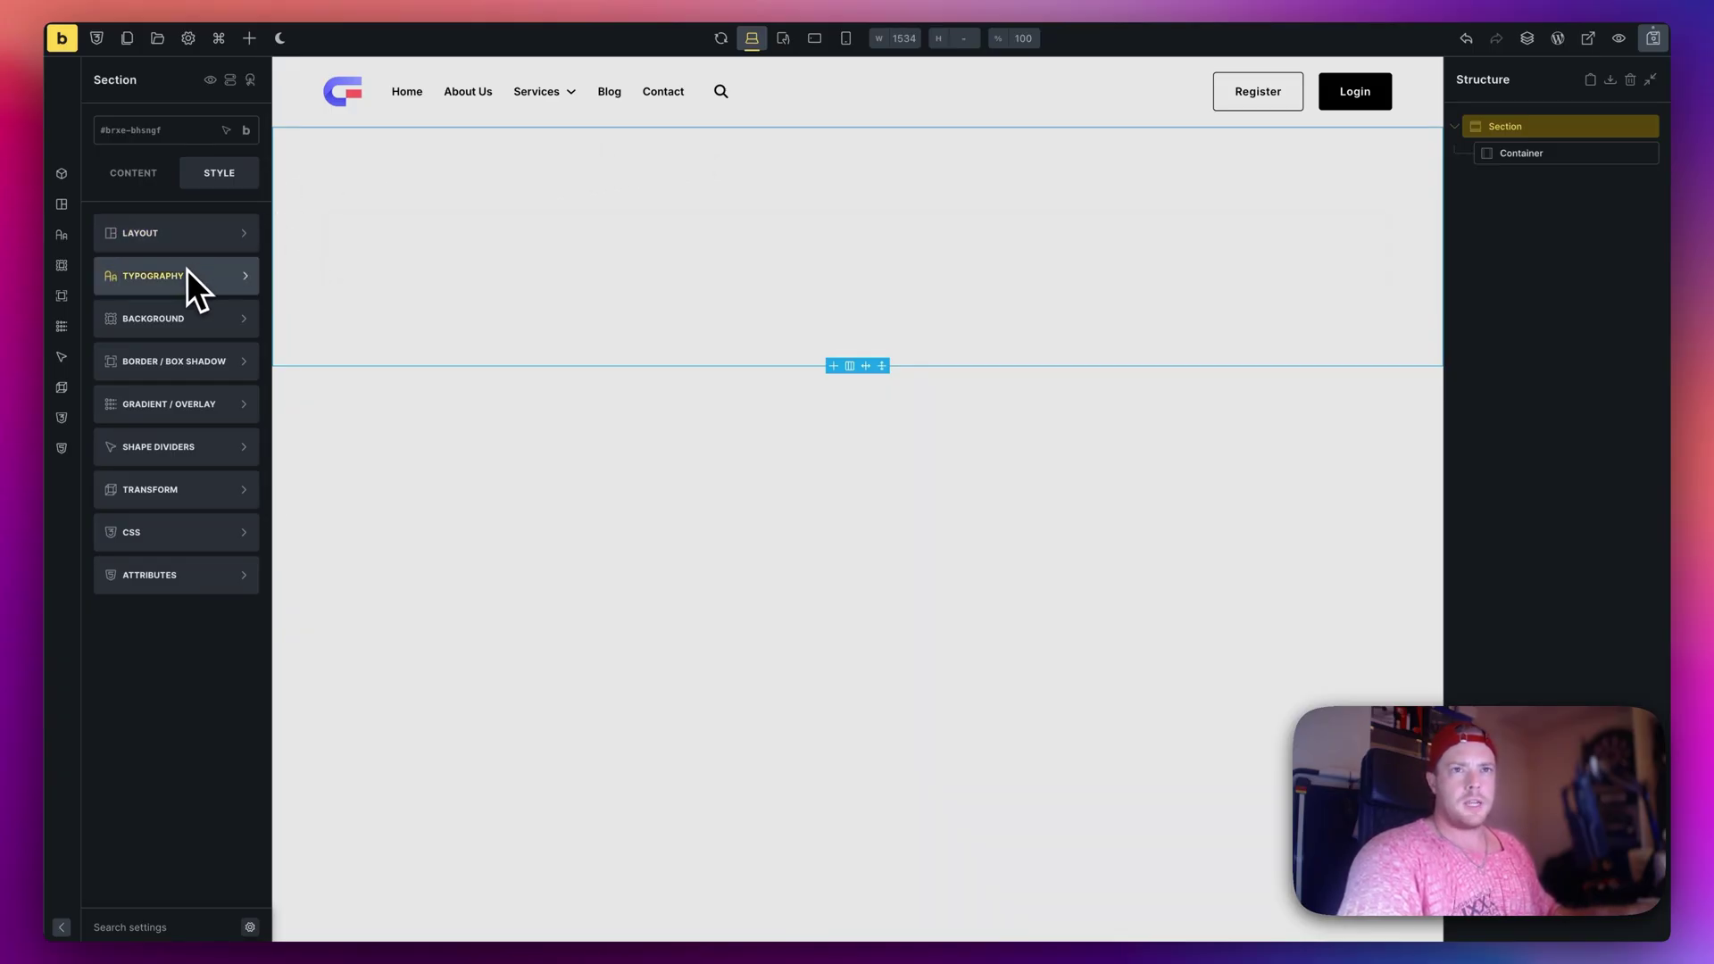
click(199, 243)
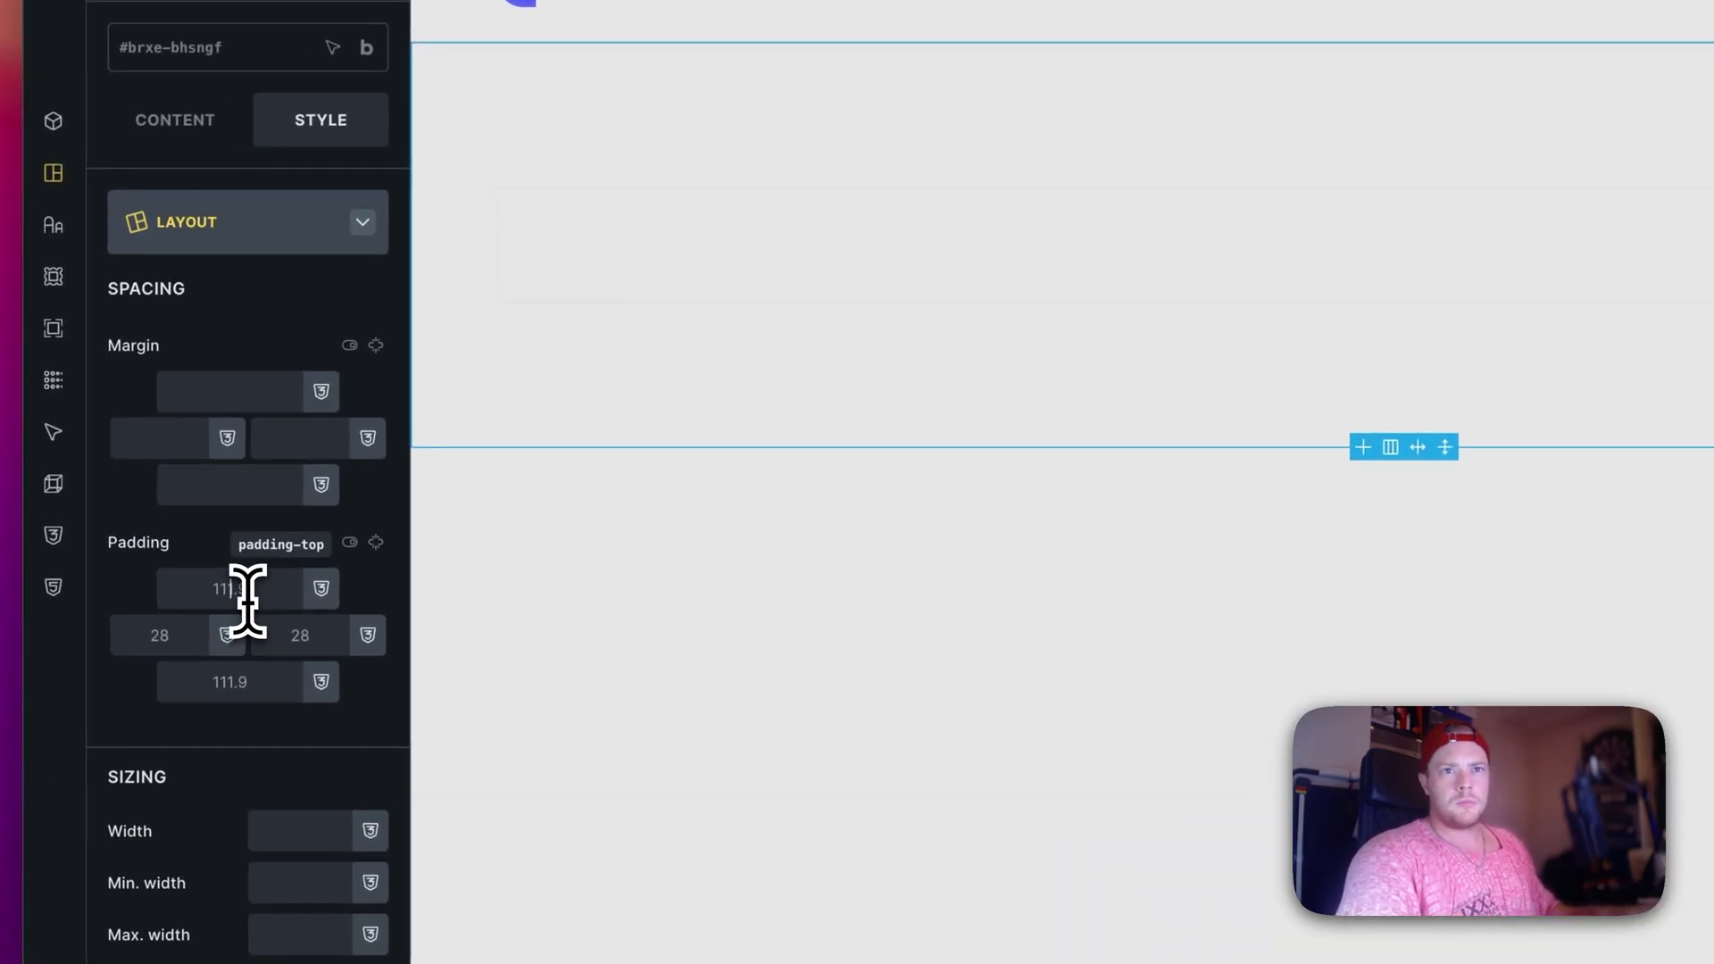
Set the width and height of the container's p-c class to 100%.
click(1550, 152)
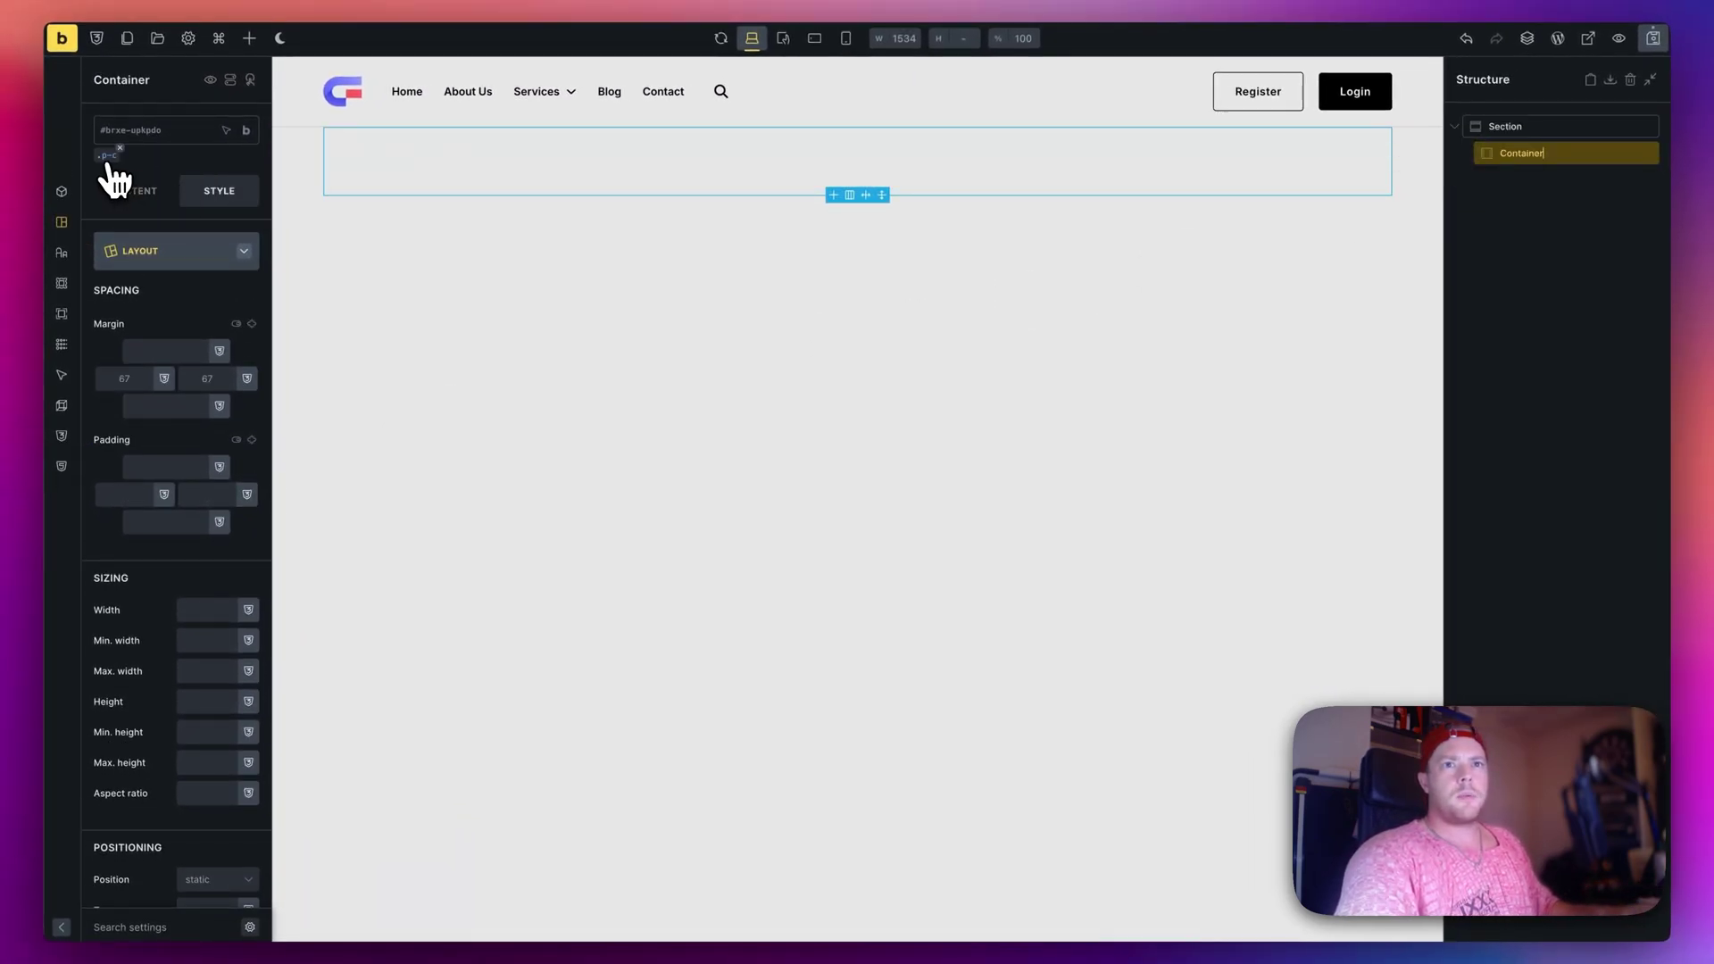
click(216, 594)
text(100%100%)
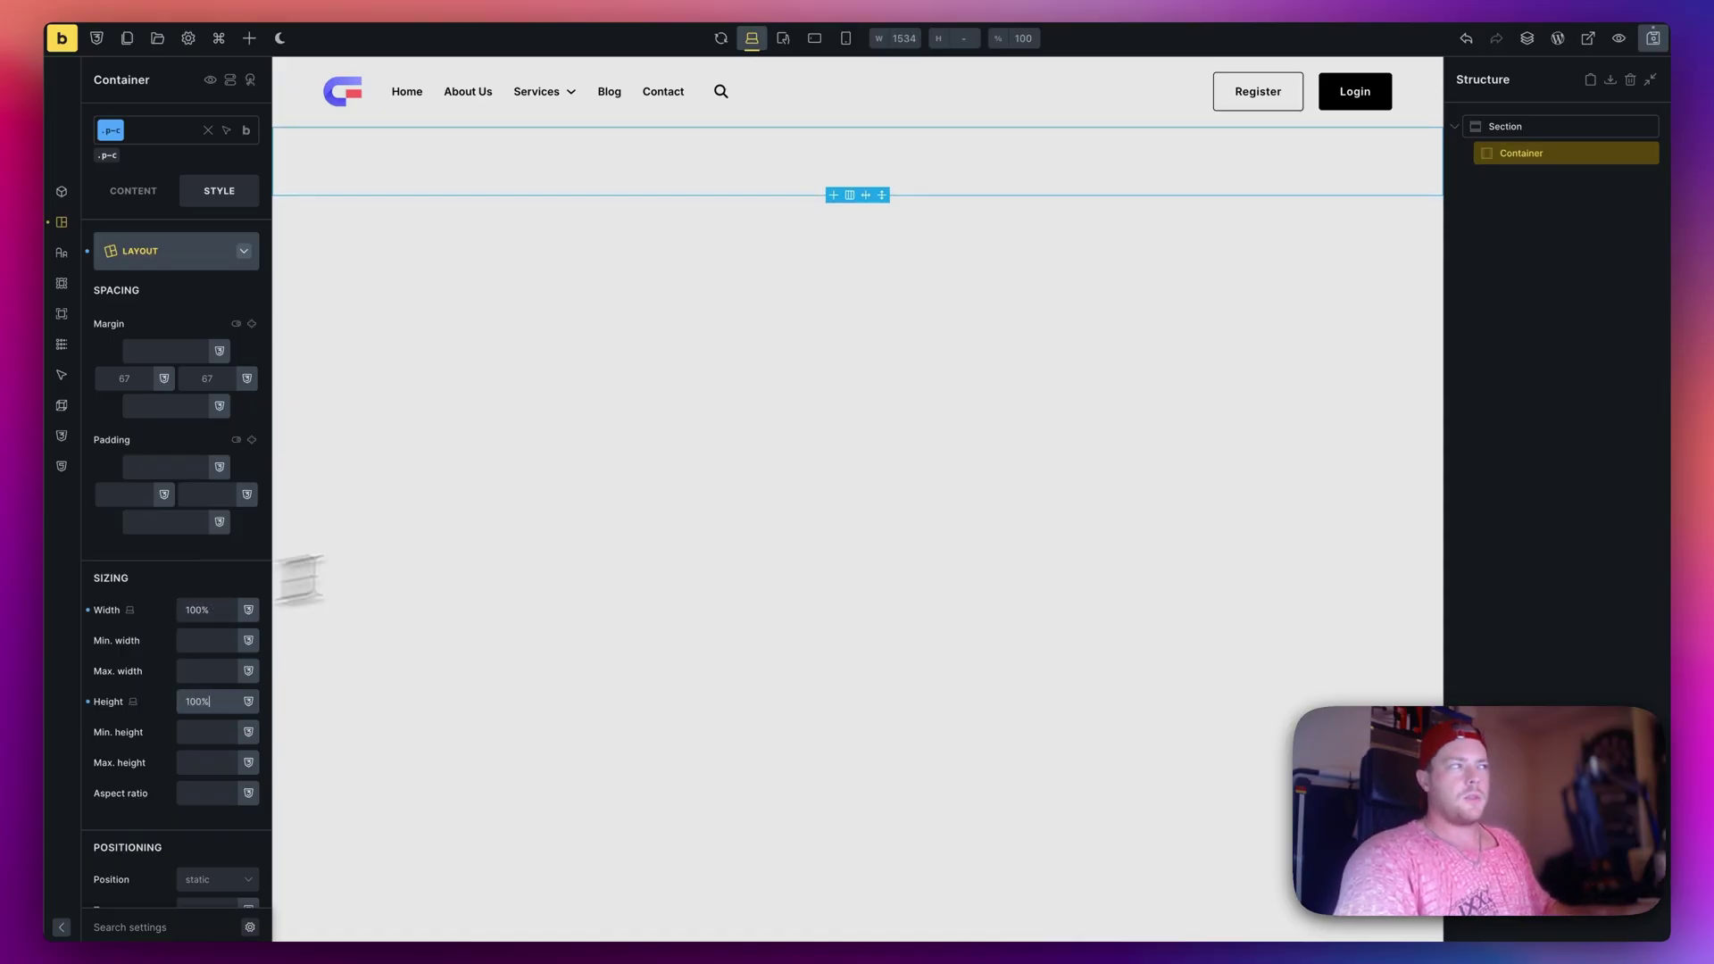
Set the section's minimum height to 100vh.
click(1531, 126)
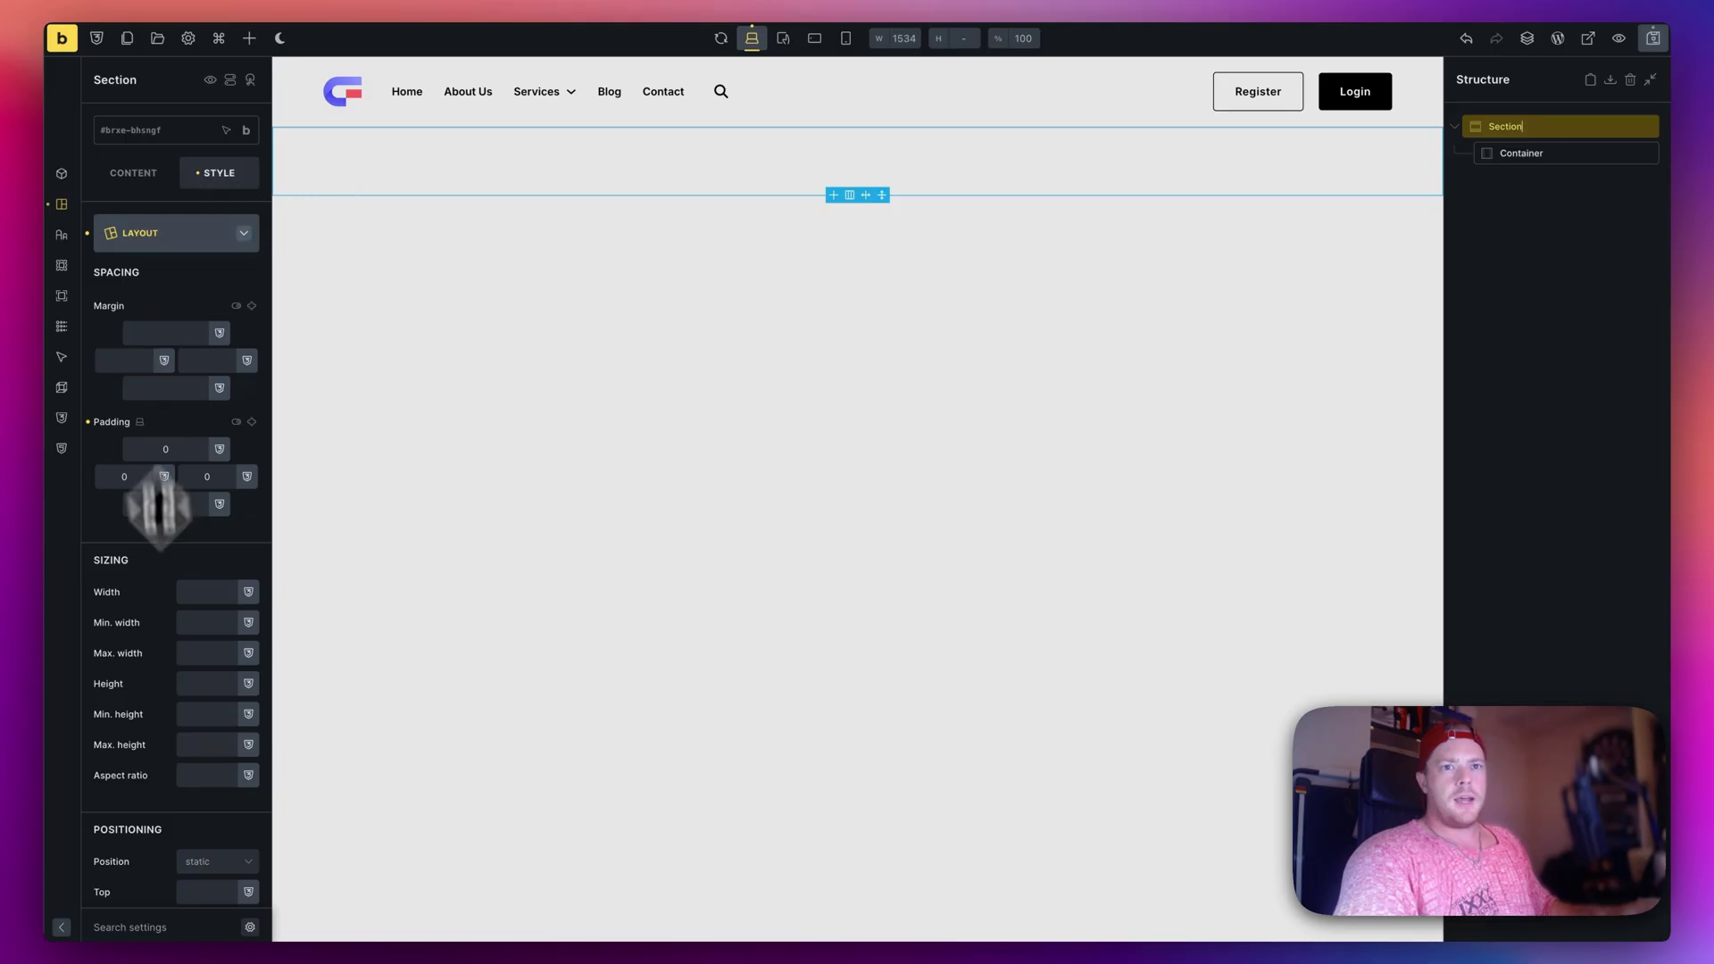
click(207, 705)
text(100vh)
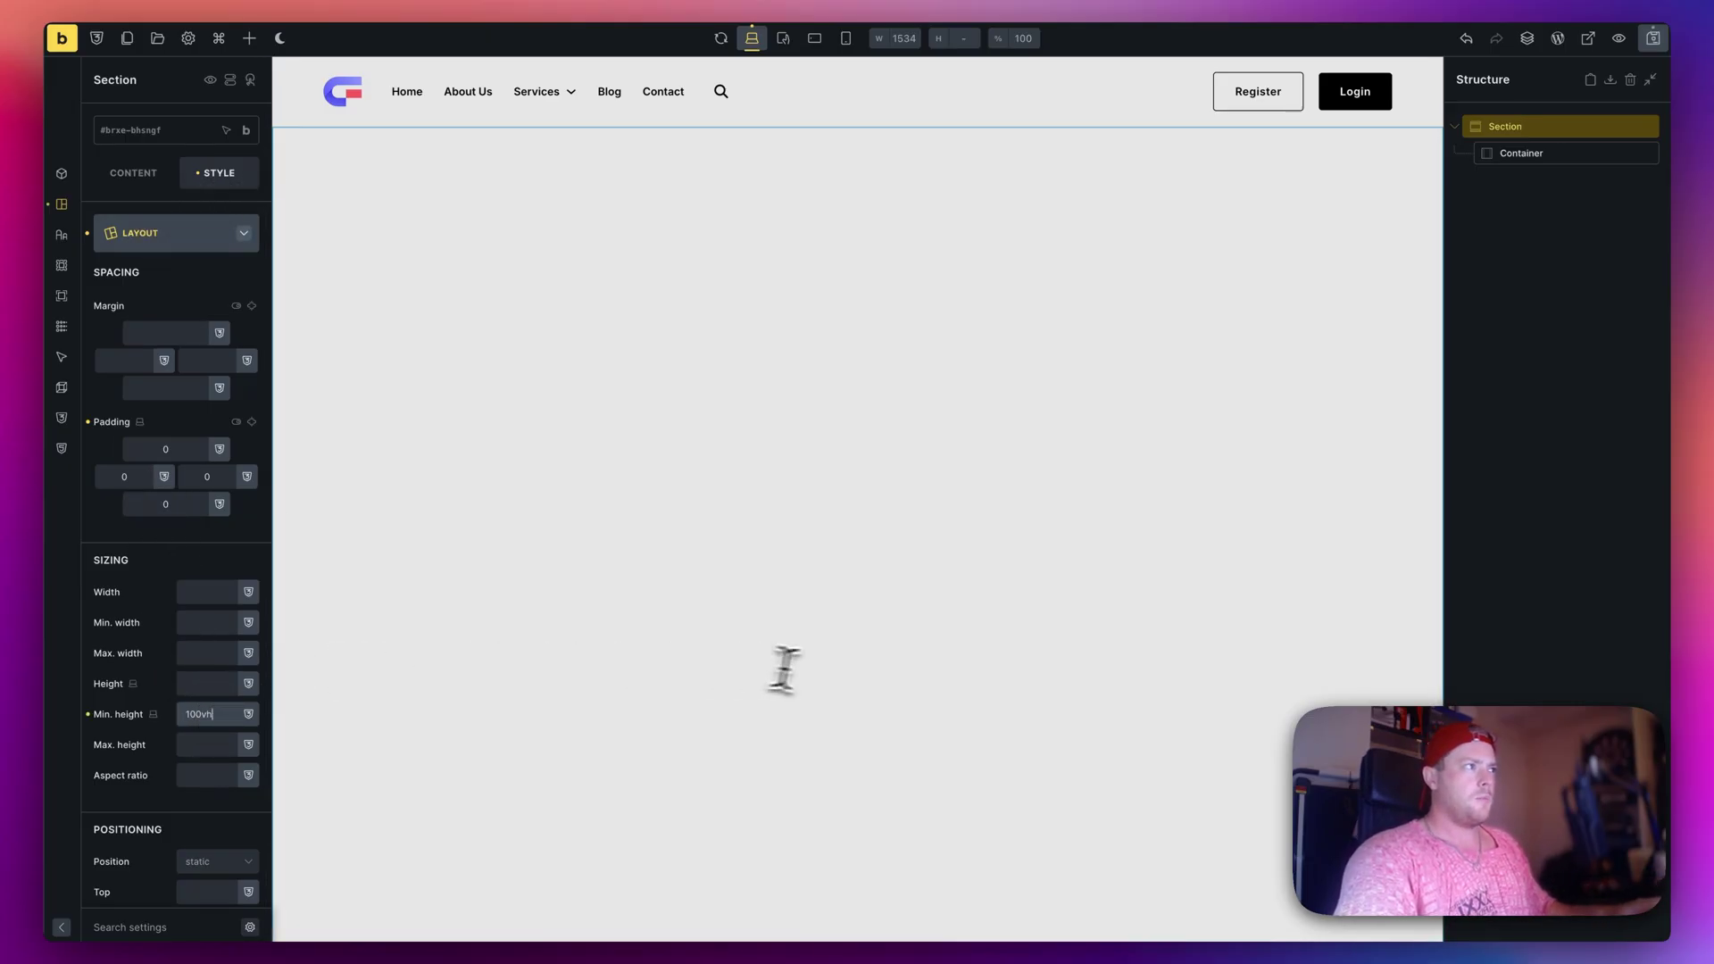
Set the padding of the container's p-c class to var(--space-m) on all four sides.
click(625, 312)
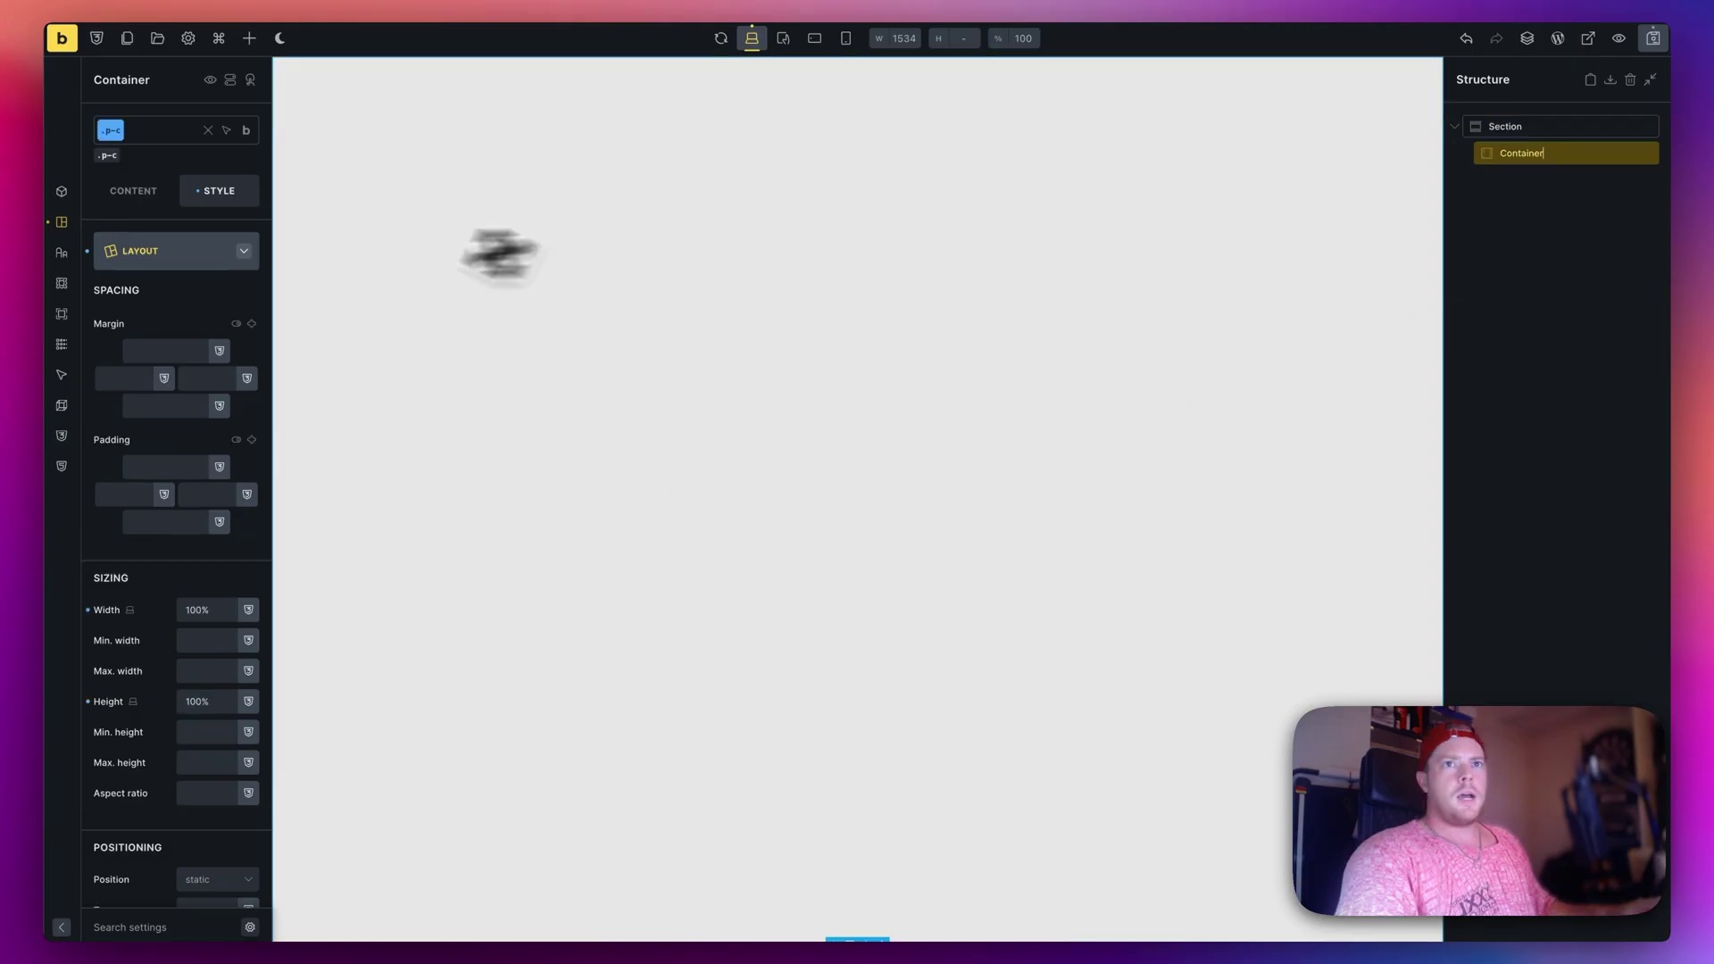
click(166, 252)
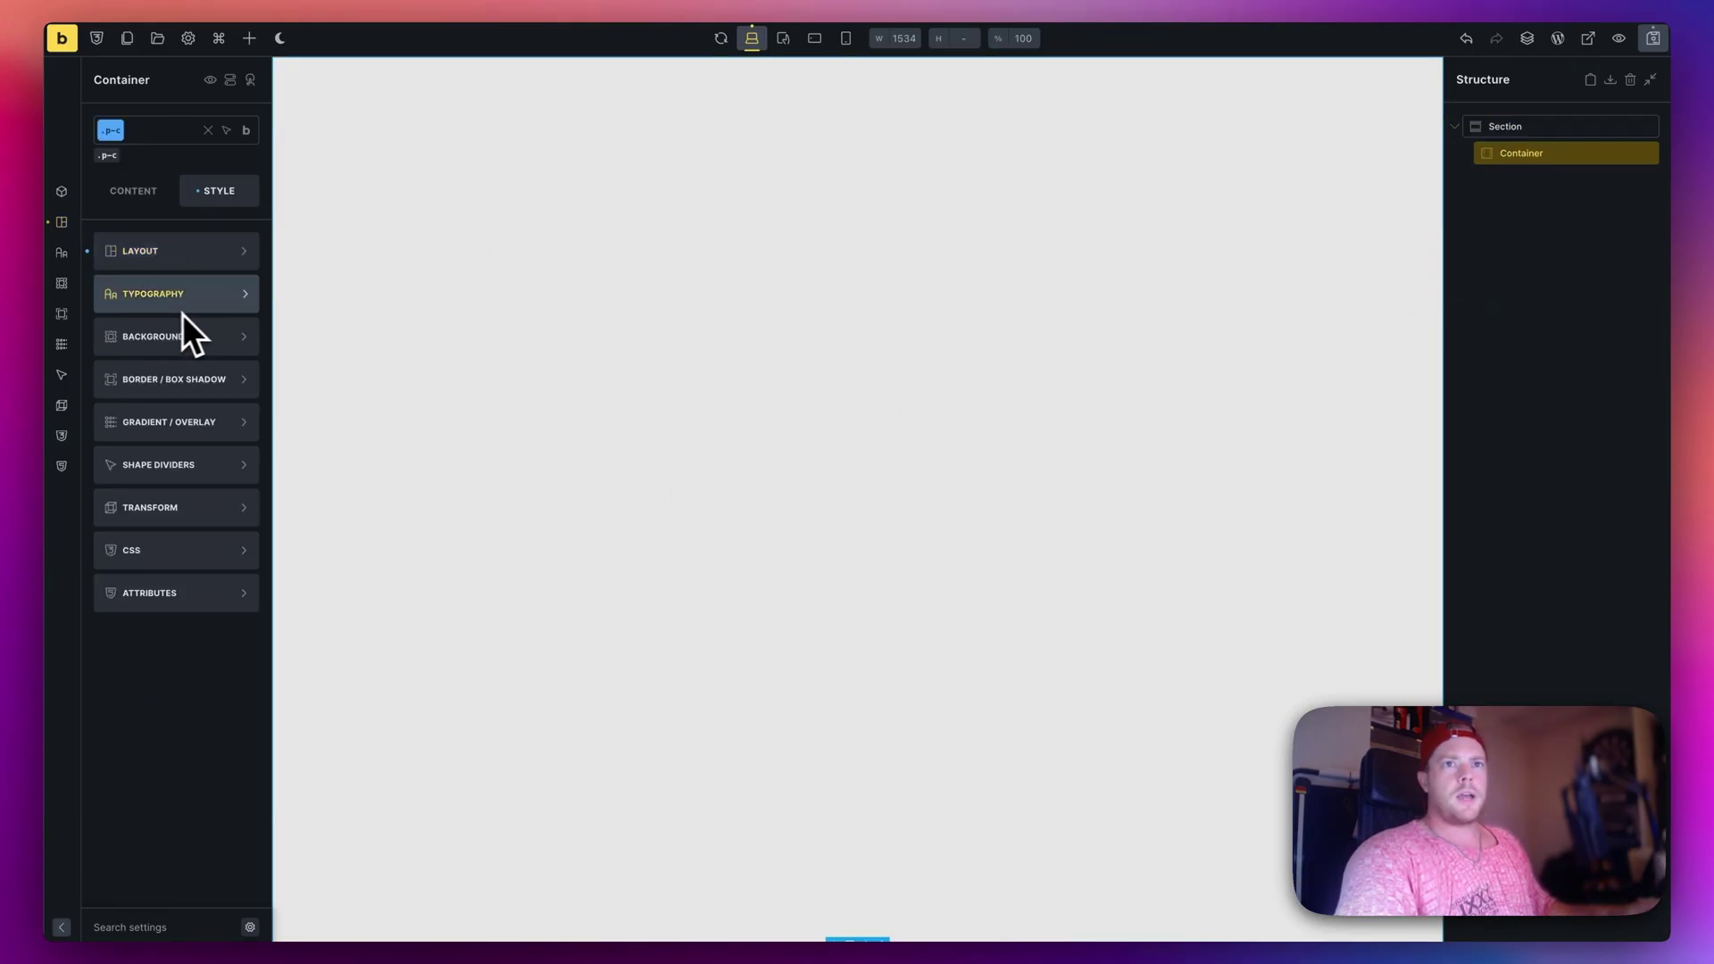
click(194, 266)
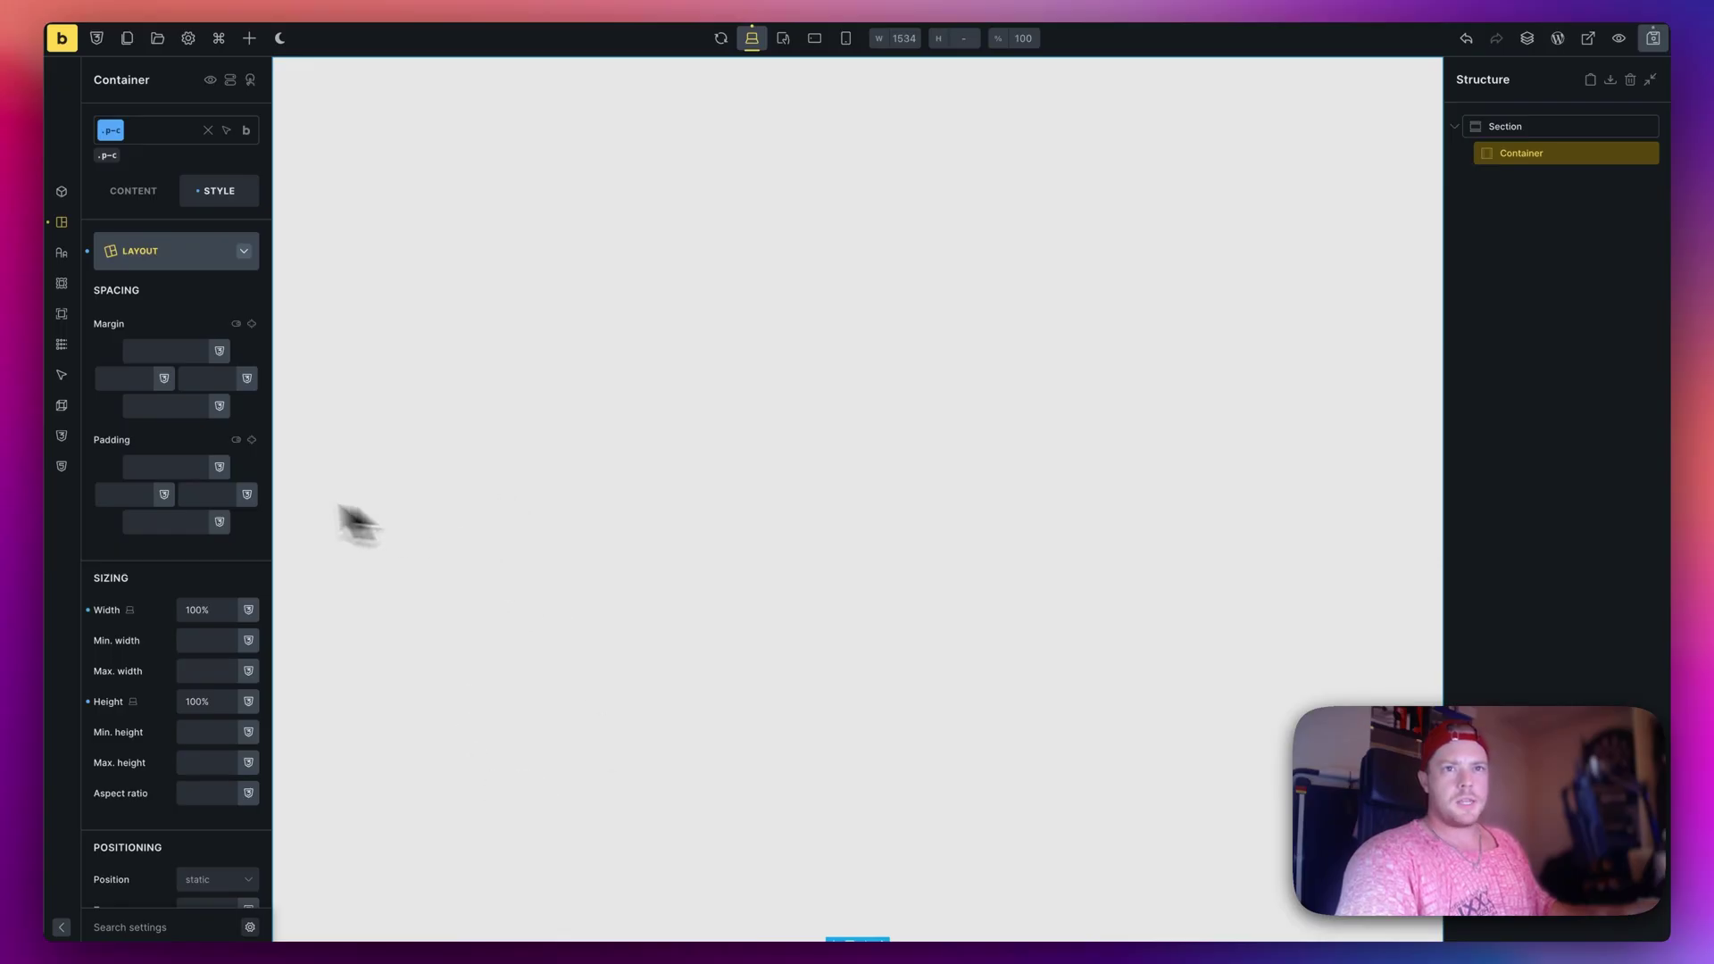
right_click(169, 470)
click(428, 566)
click(1518, 277)
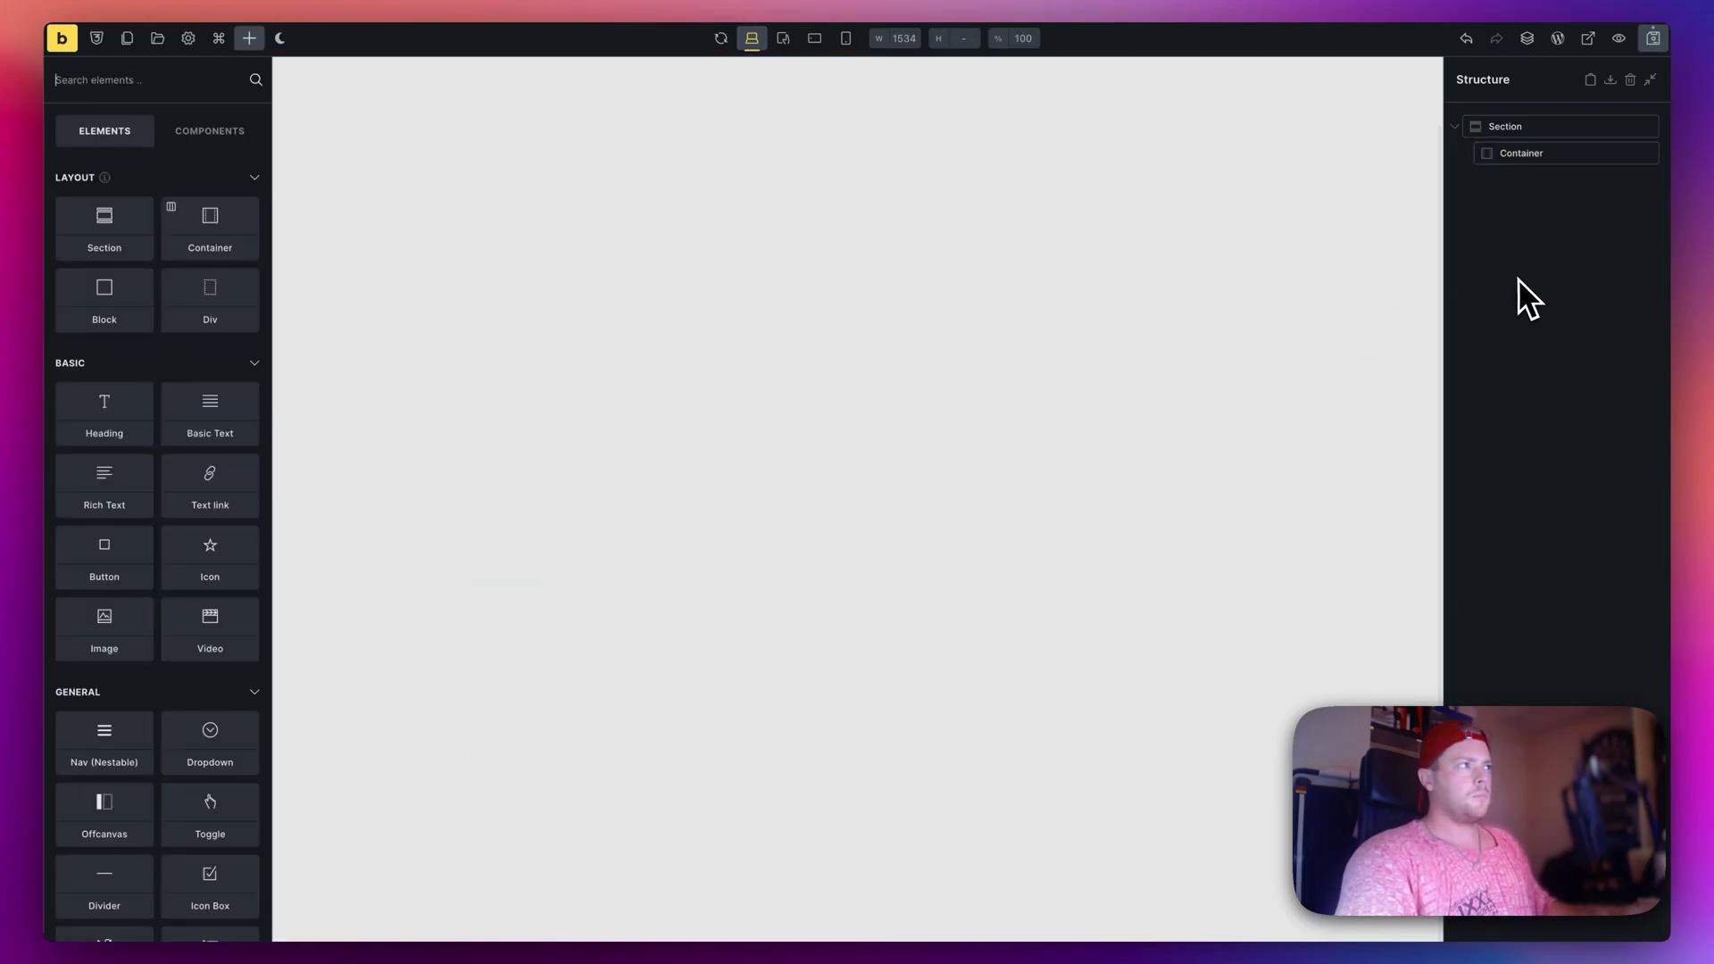
Duplicate the container twice within the section.
click(1569, 153)
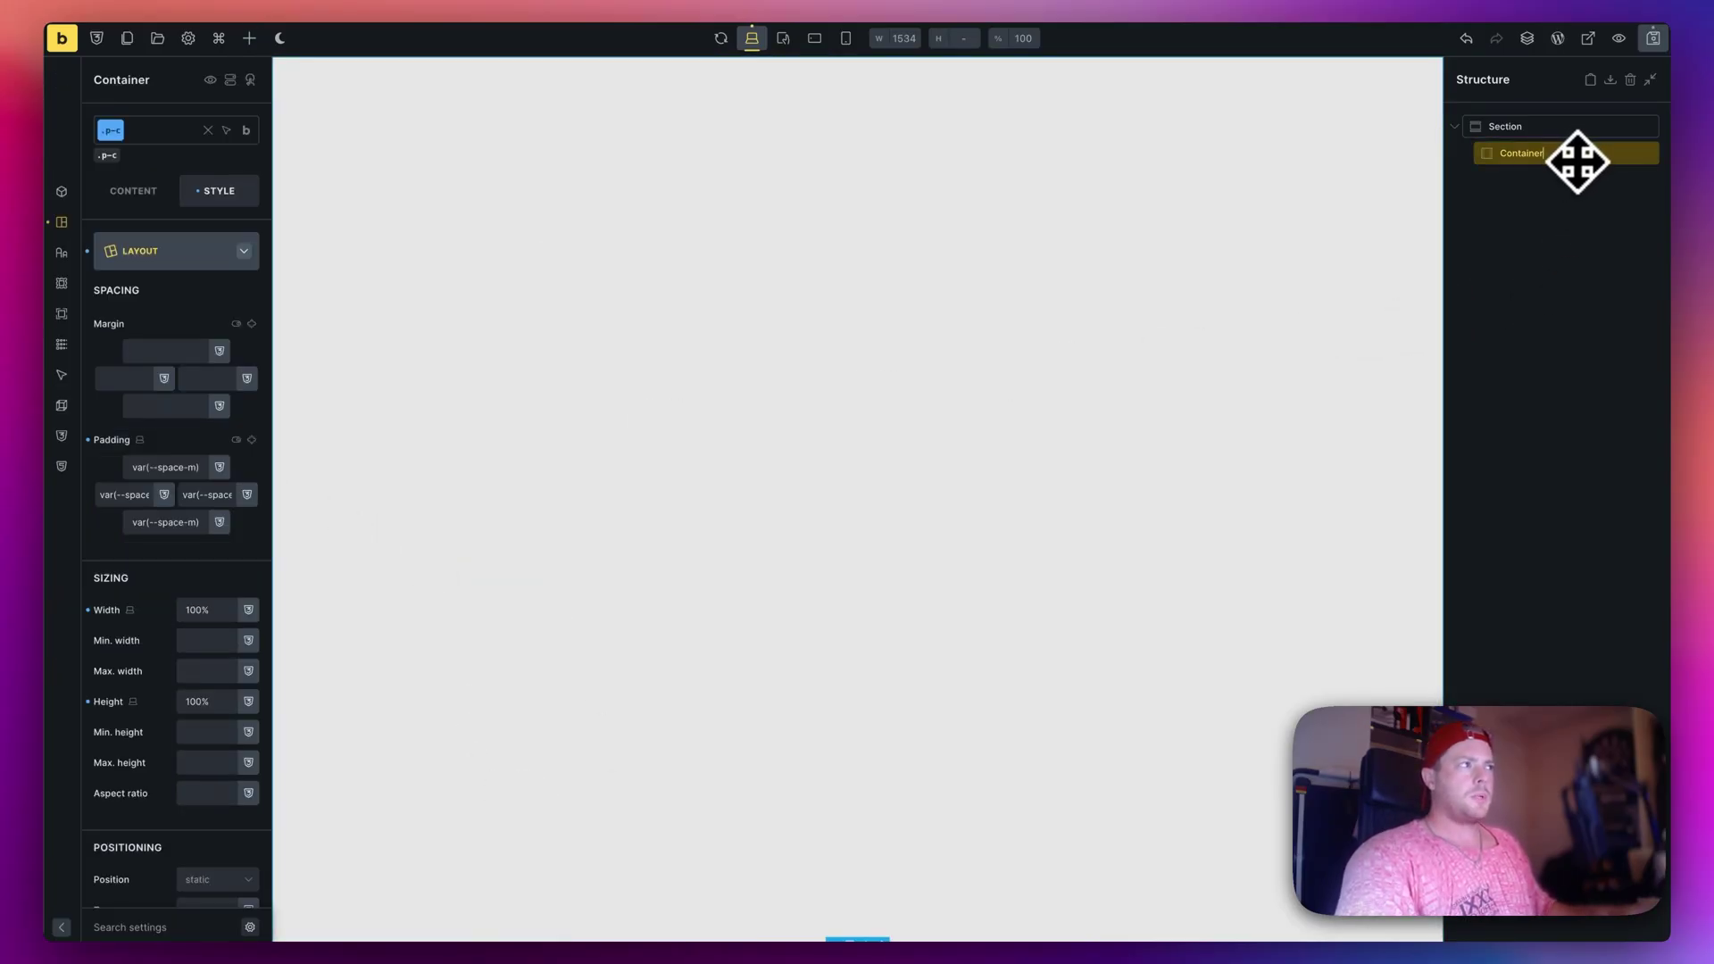
key(super+d)
key(super+d)
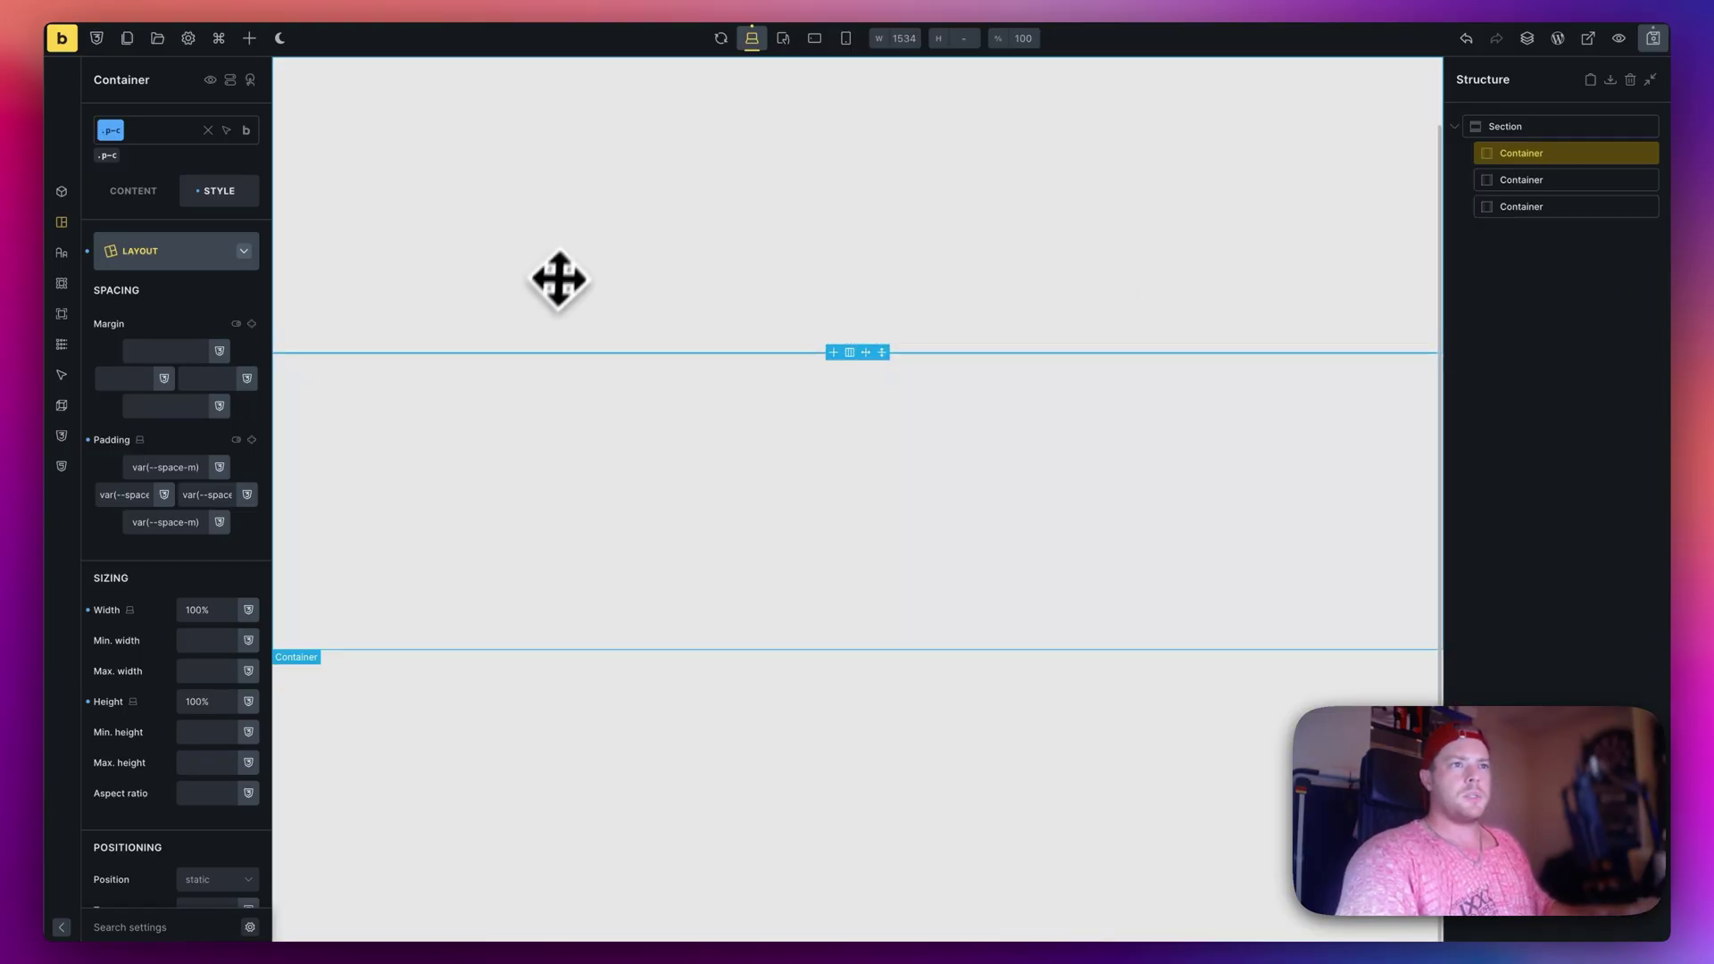
Set the section's position to relative.
click(1573, 126)
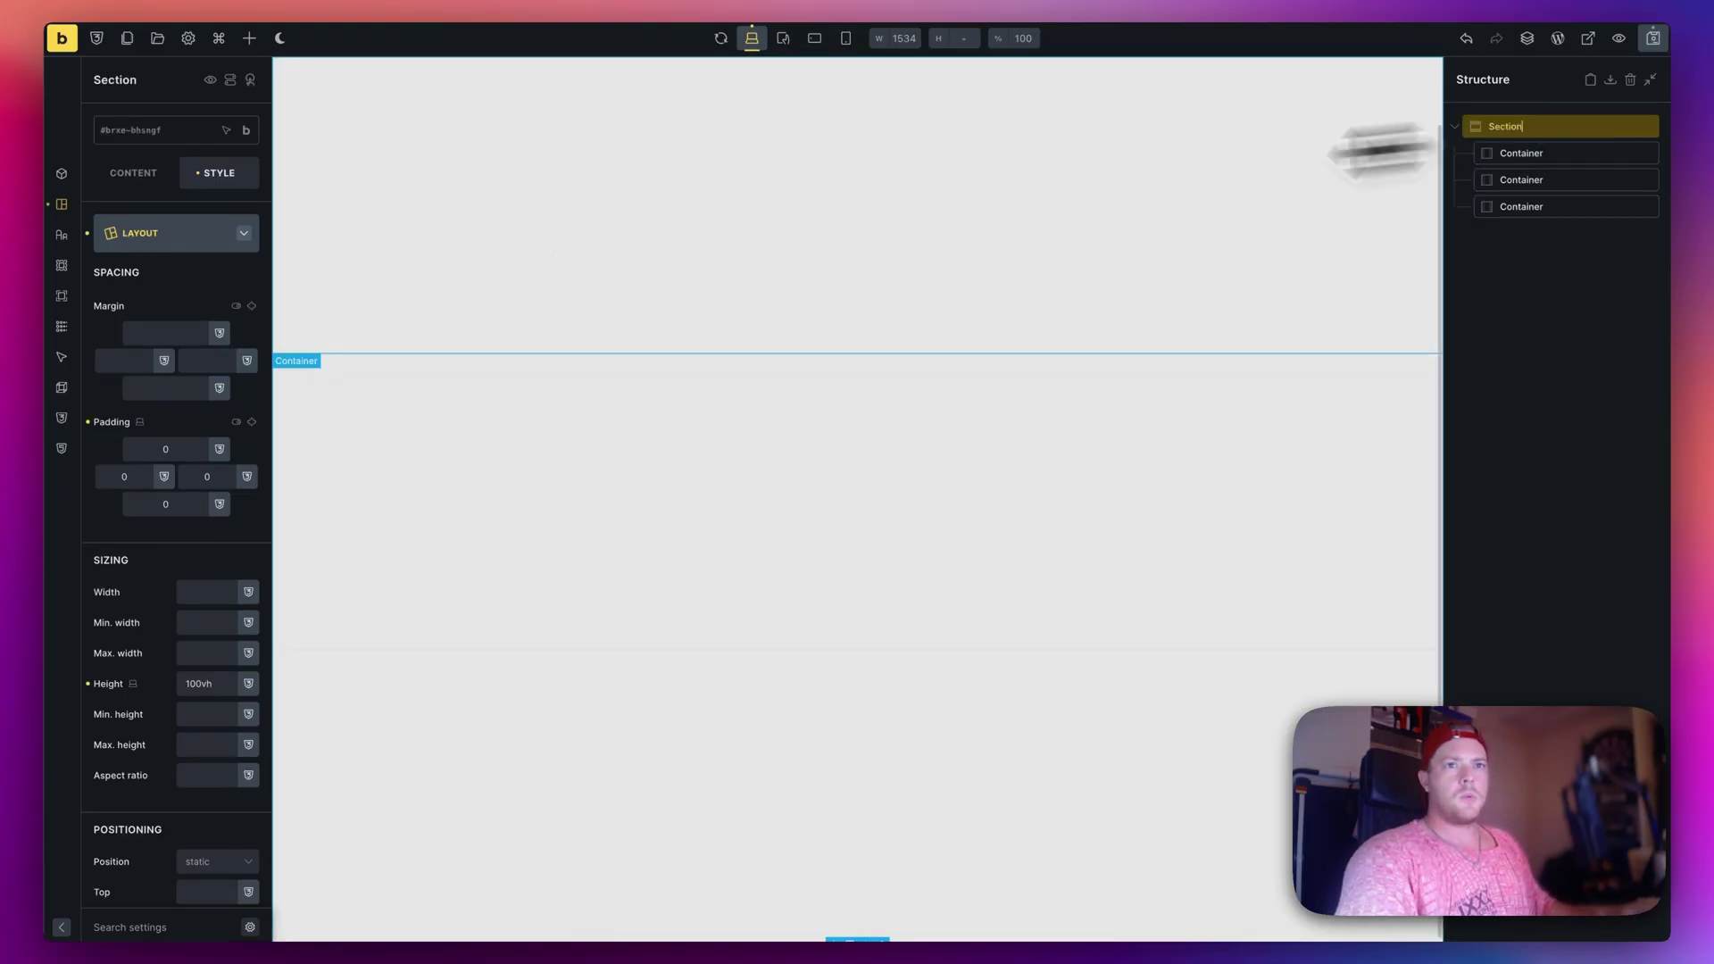
scroll(180, 535, down, 3)
click(207, 554)
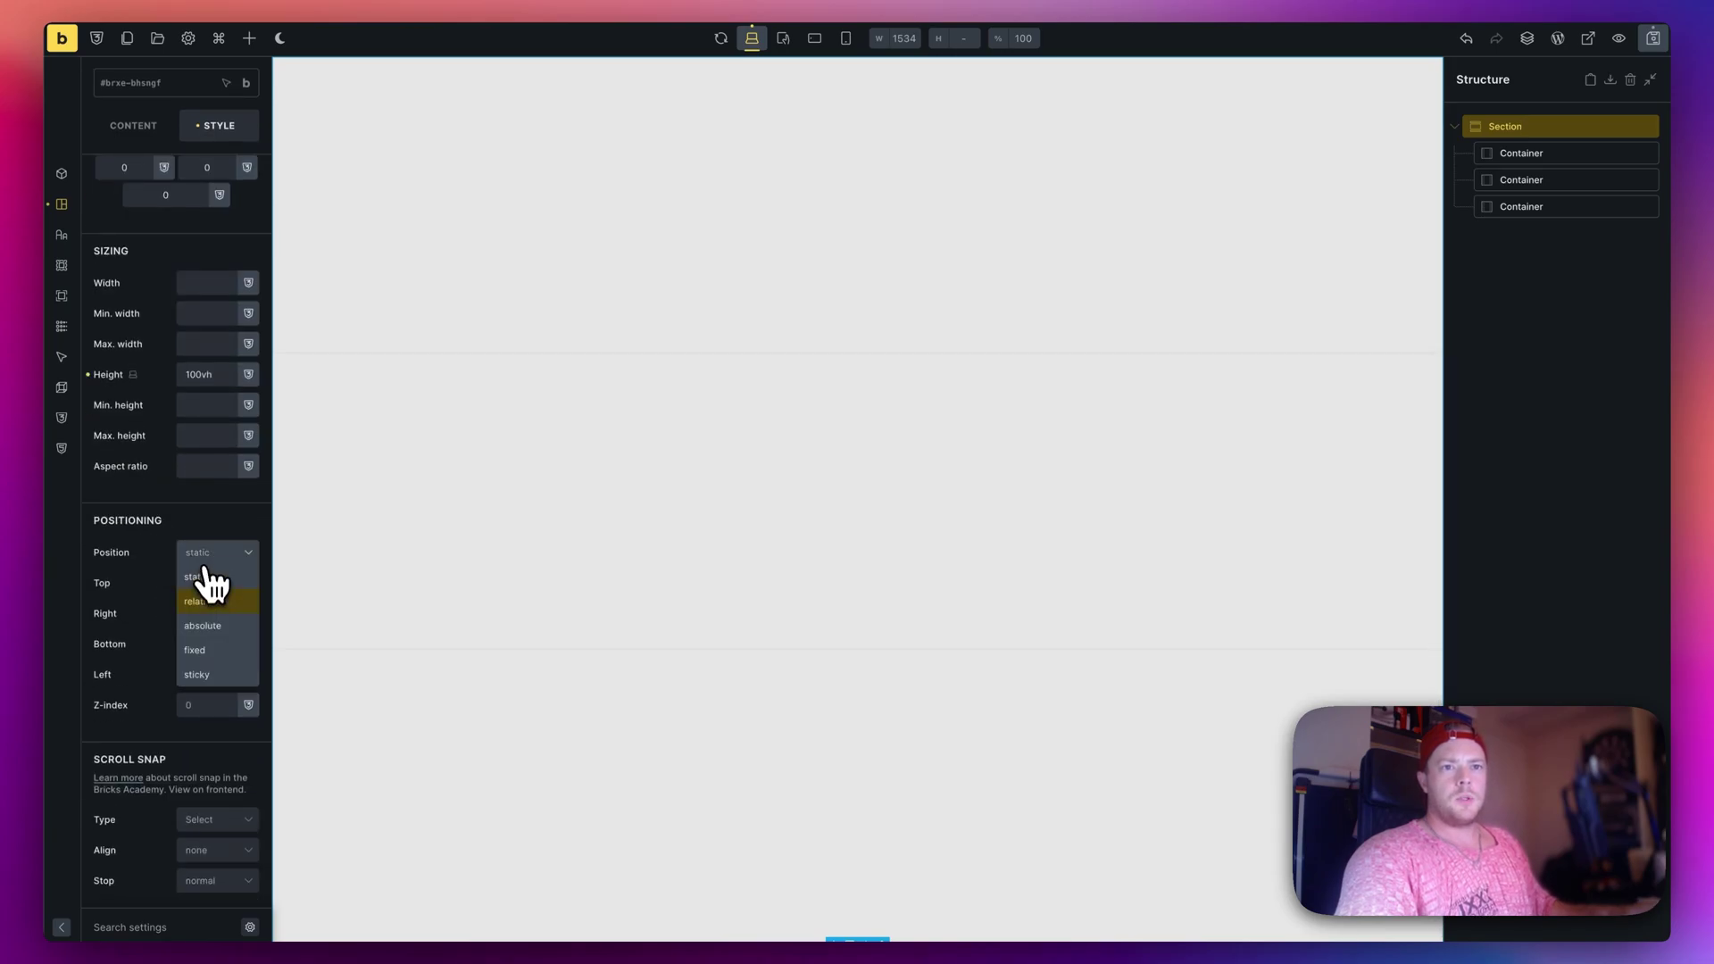
Set the position of the containers' p-c class to absolute and check the overlapping containers on the canvas.
click(1545, 153)
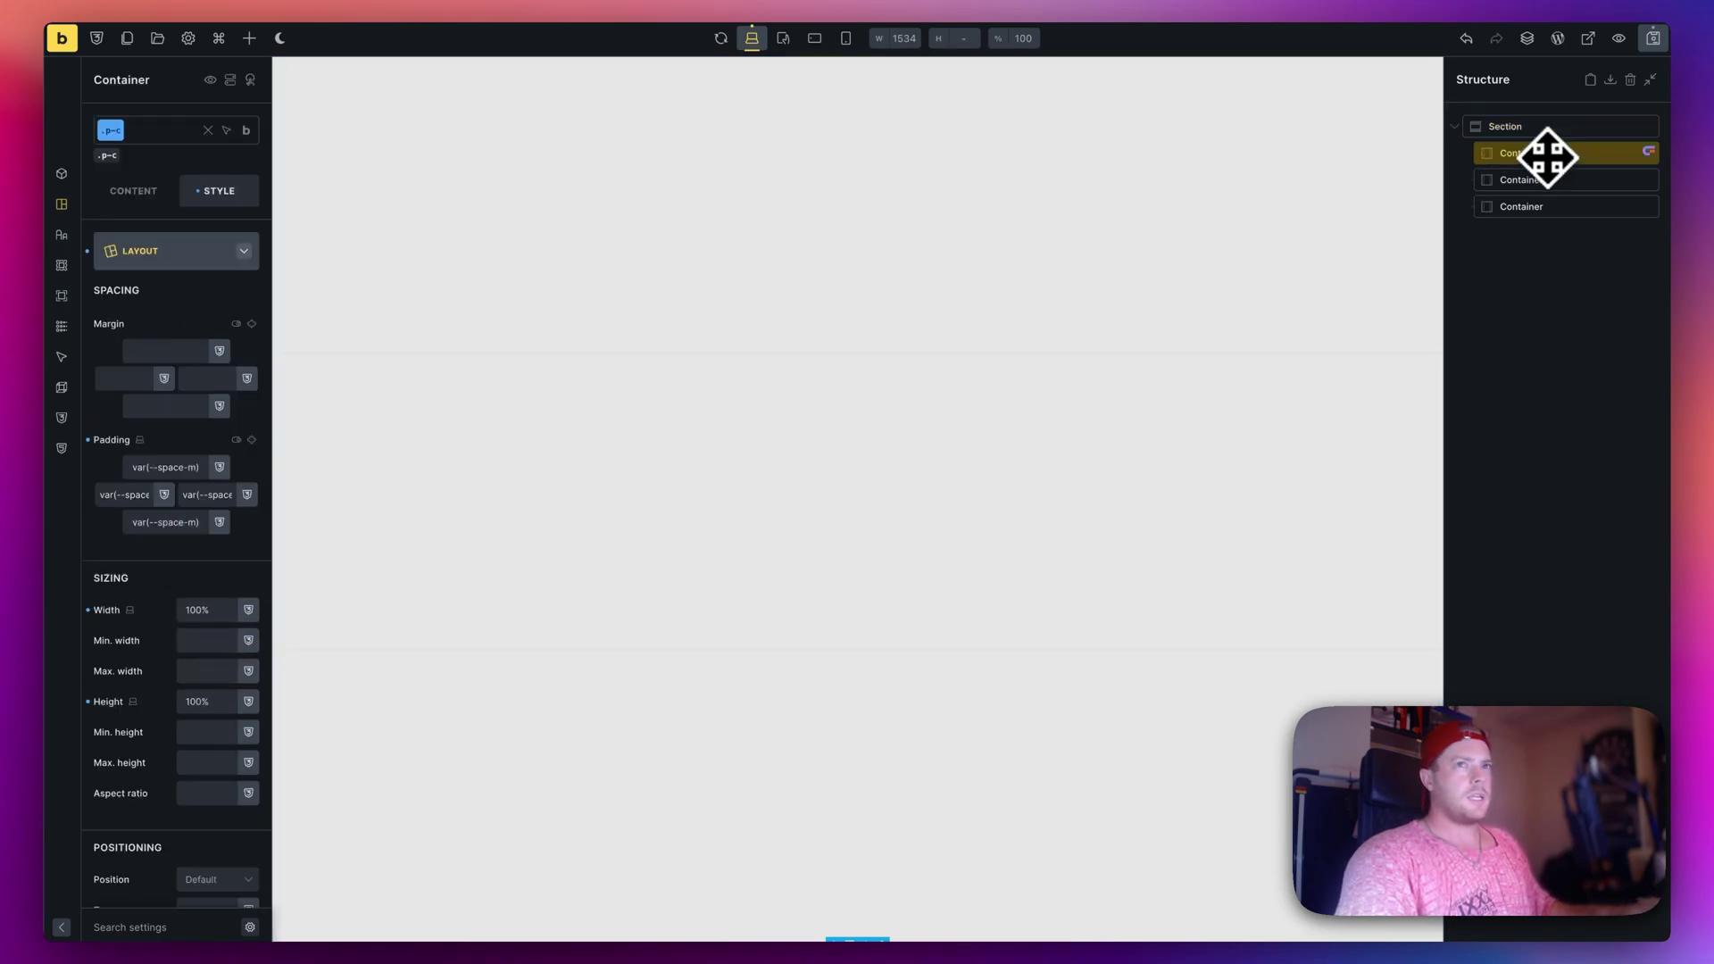
scroll(142, 689, down, 3)
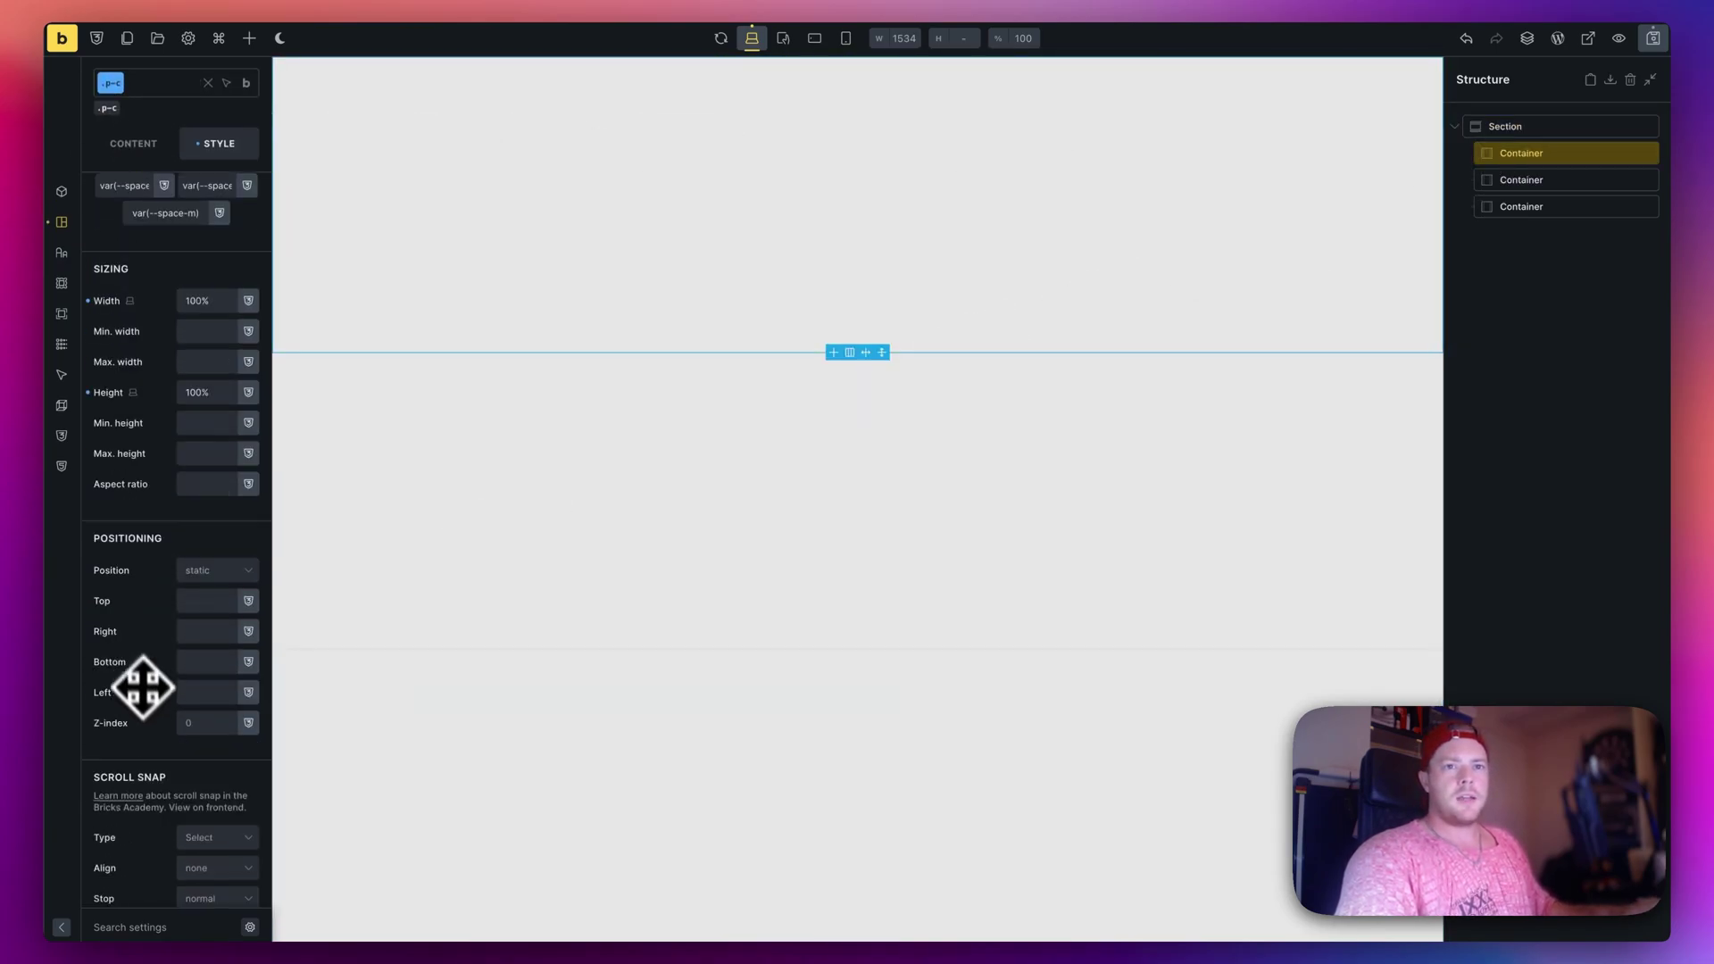
click(203, 571)
click(211, 644)
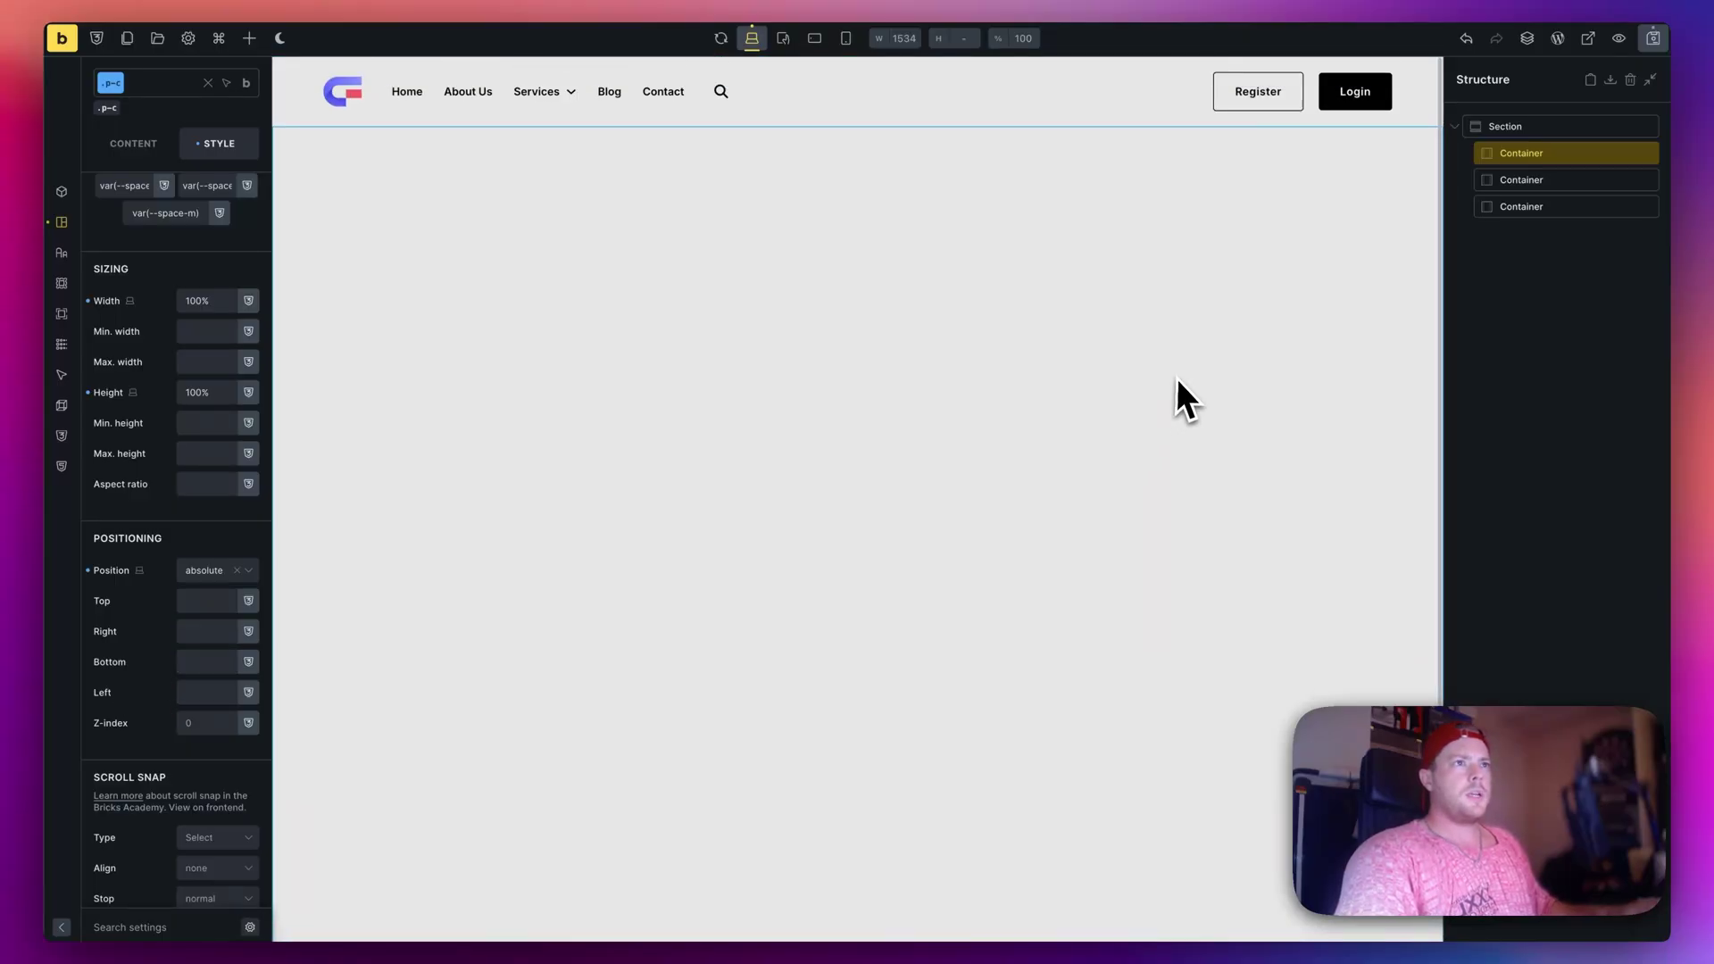
scroll(1027, 332, down, 1)
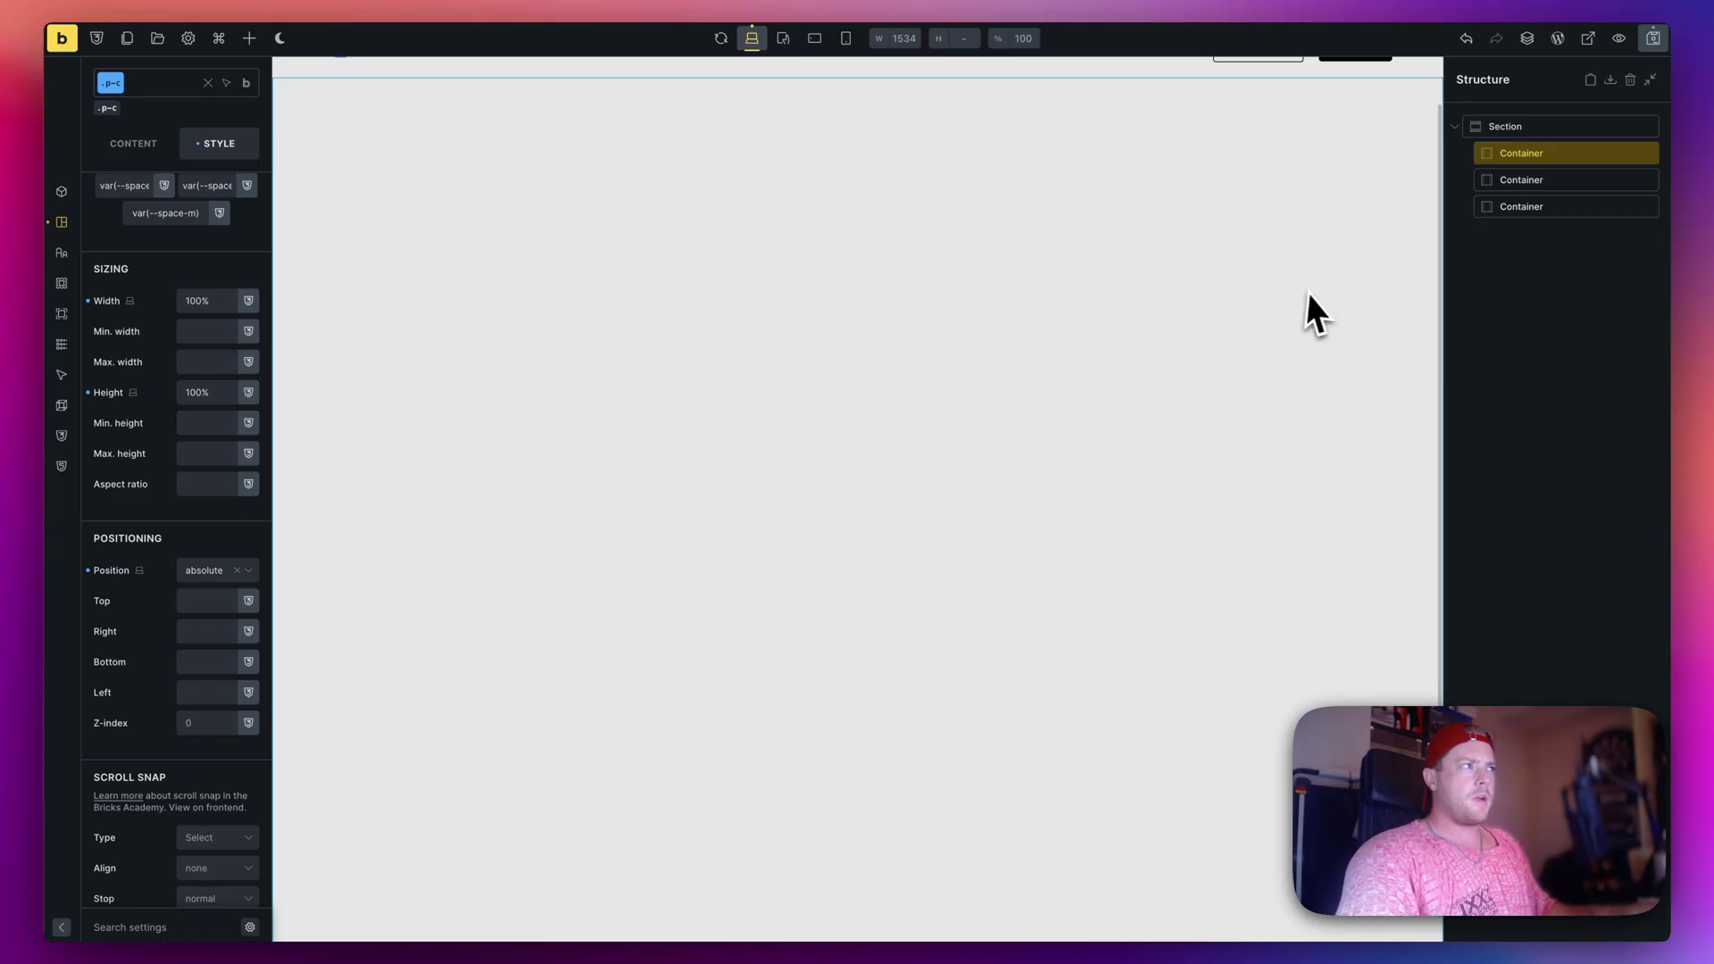
Check the background image of each container in the section and save the page.
click(1594, 210)
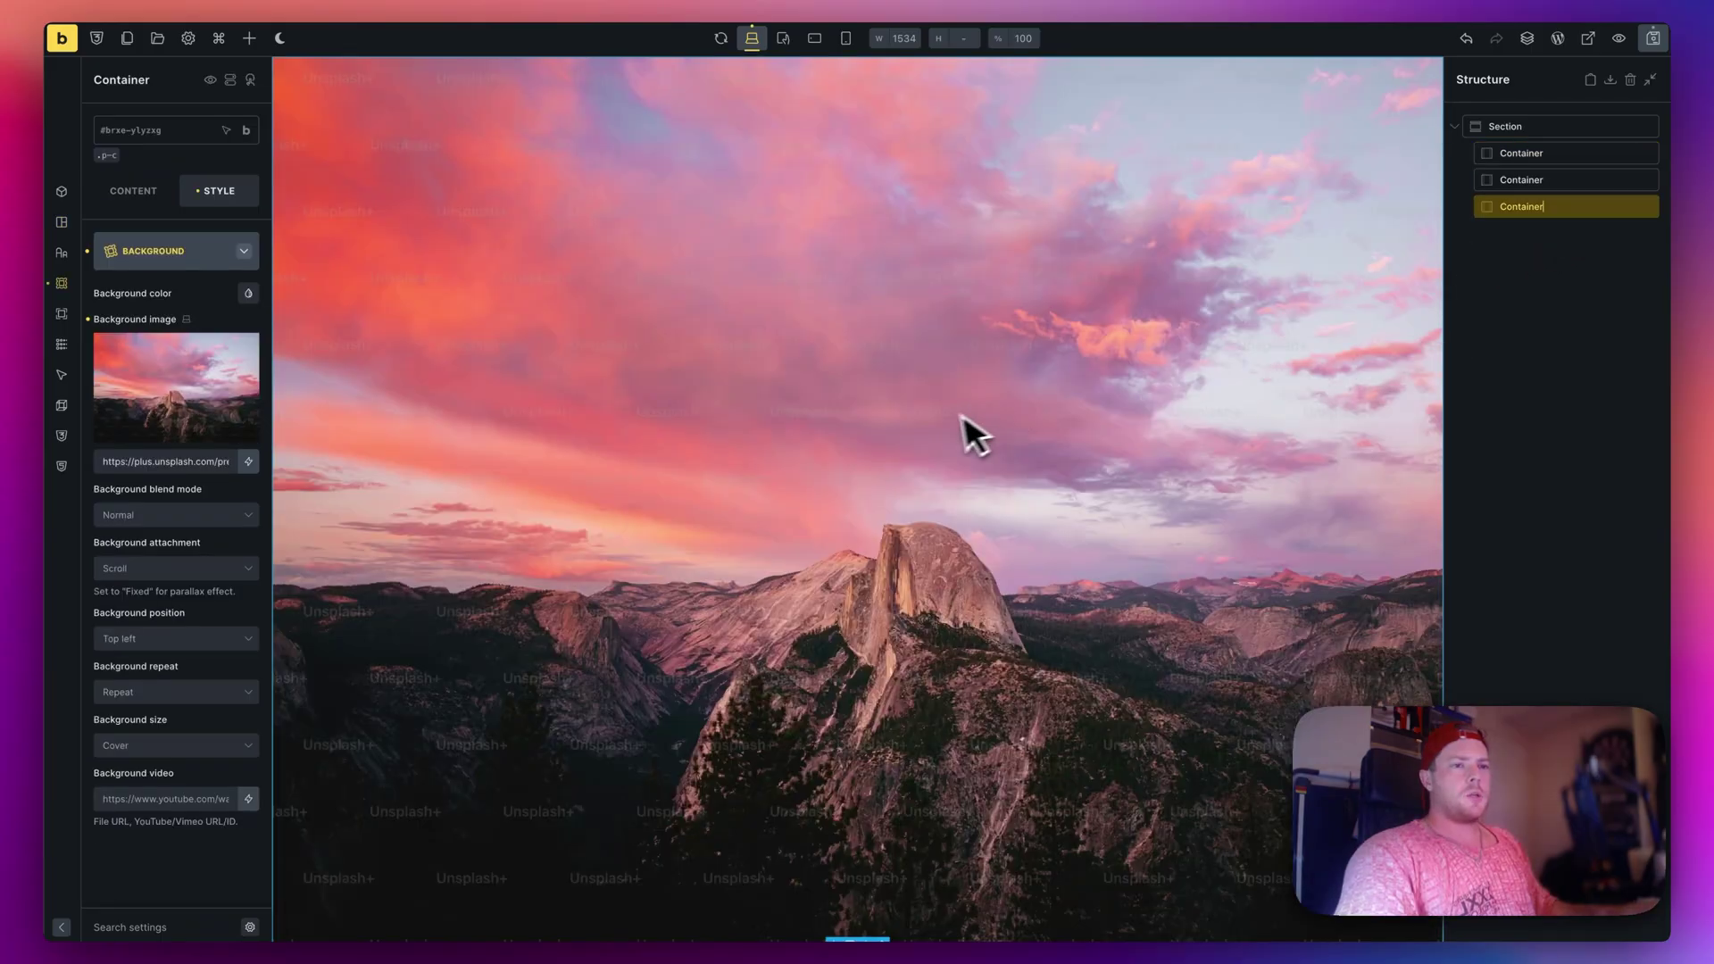
drag(1523, 223, 1558, 176)
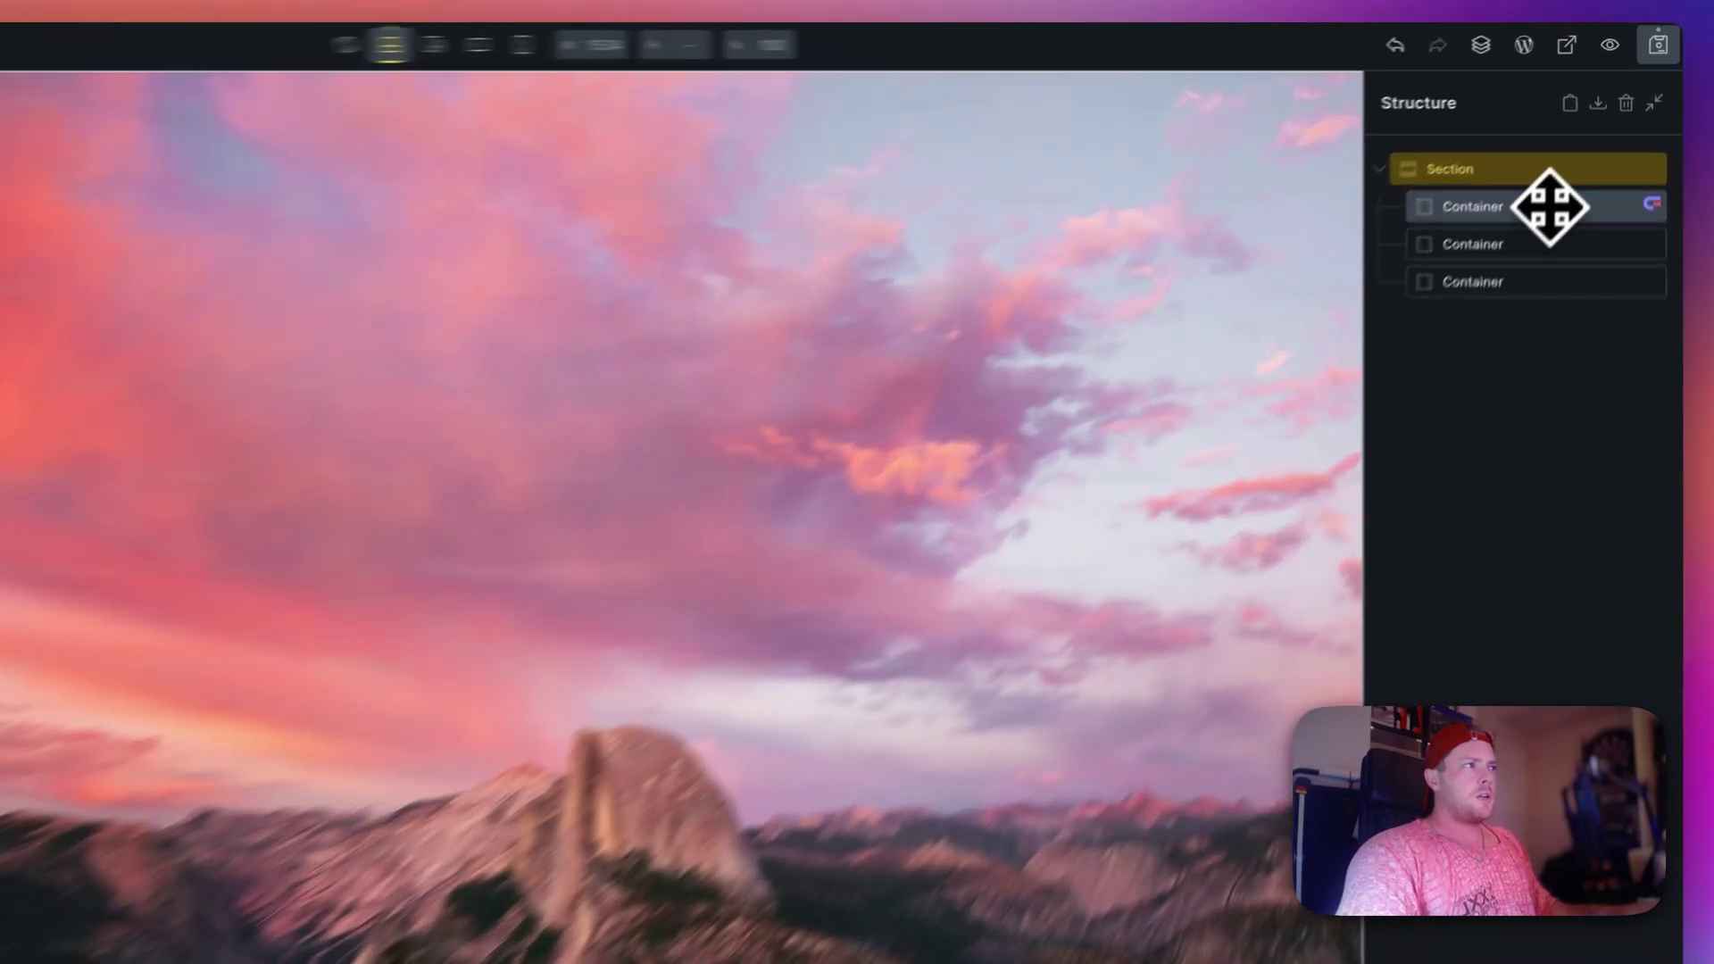
click(1575, 154)
click(1572, 180)
click(1524, 245)
click(1530, 295)
click(1527, 340)
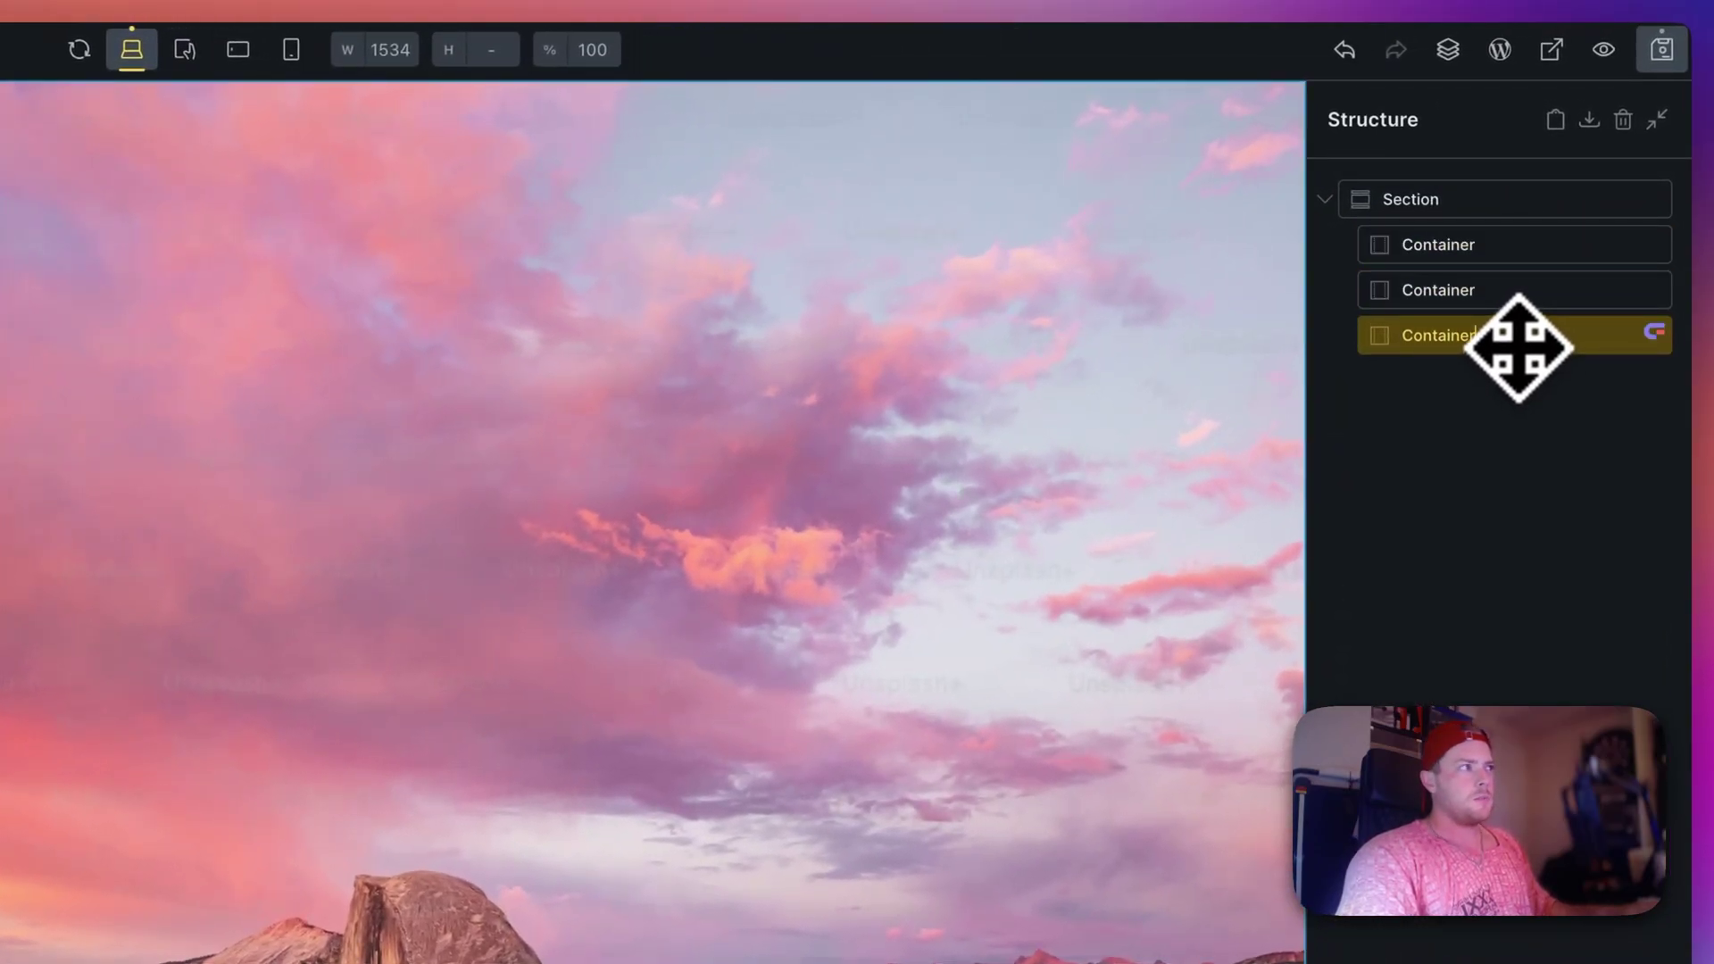
click(1522, 244)
click(1526, 297)
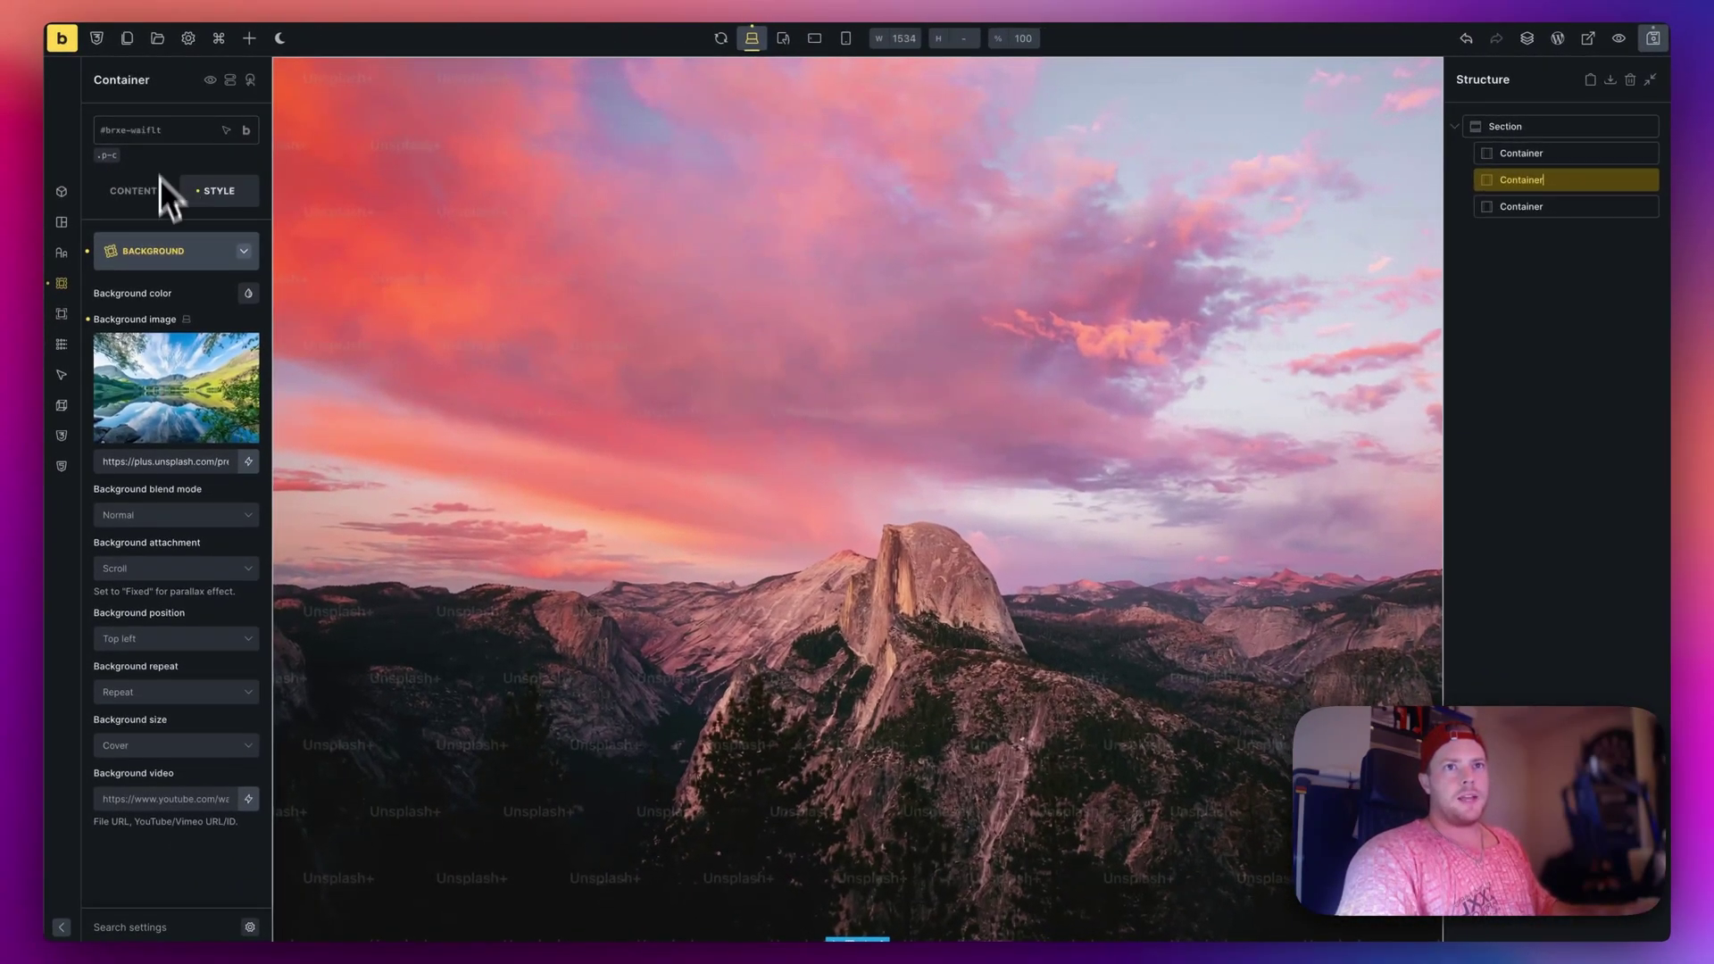
mouse_move(163, 319)
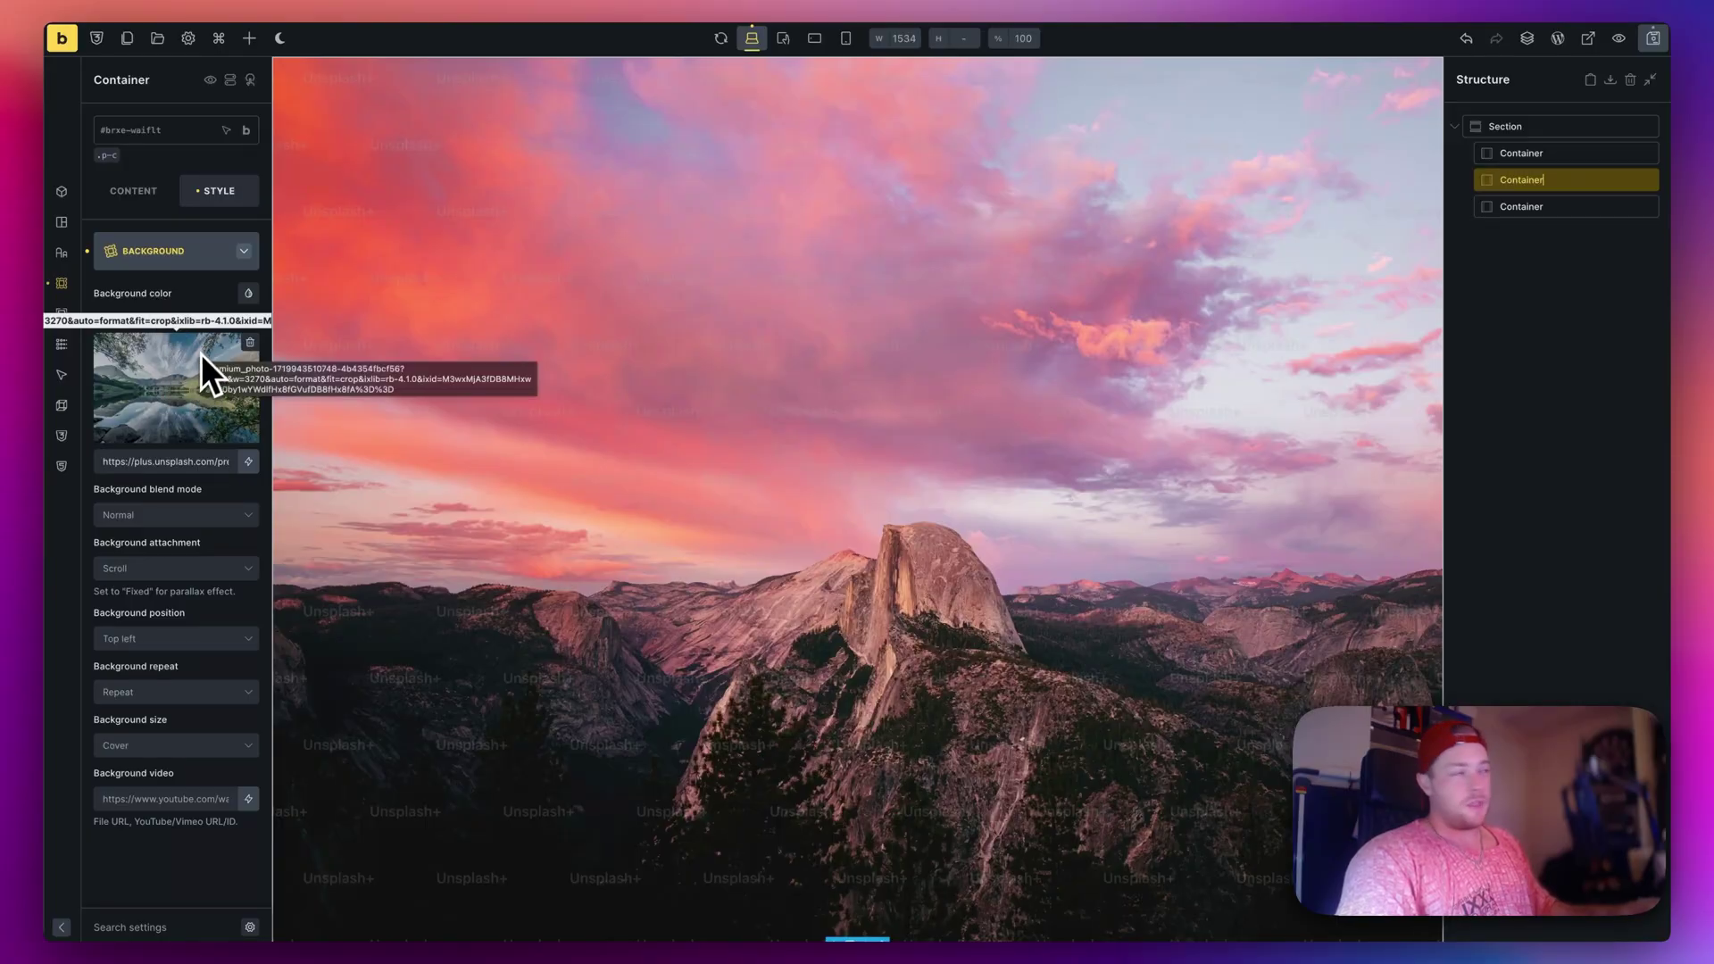
click(1652, 39)
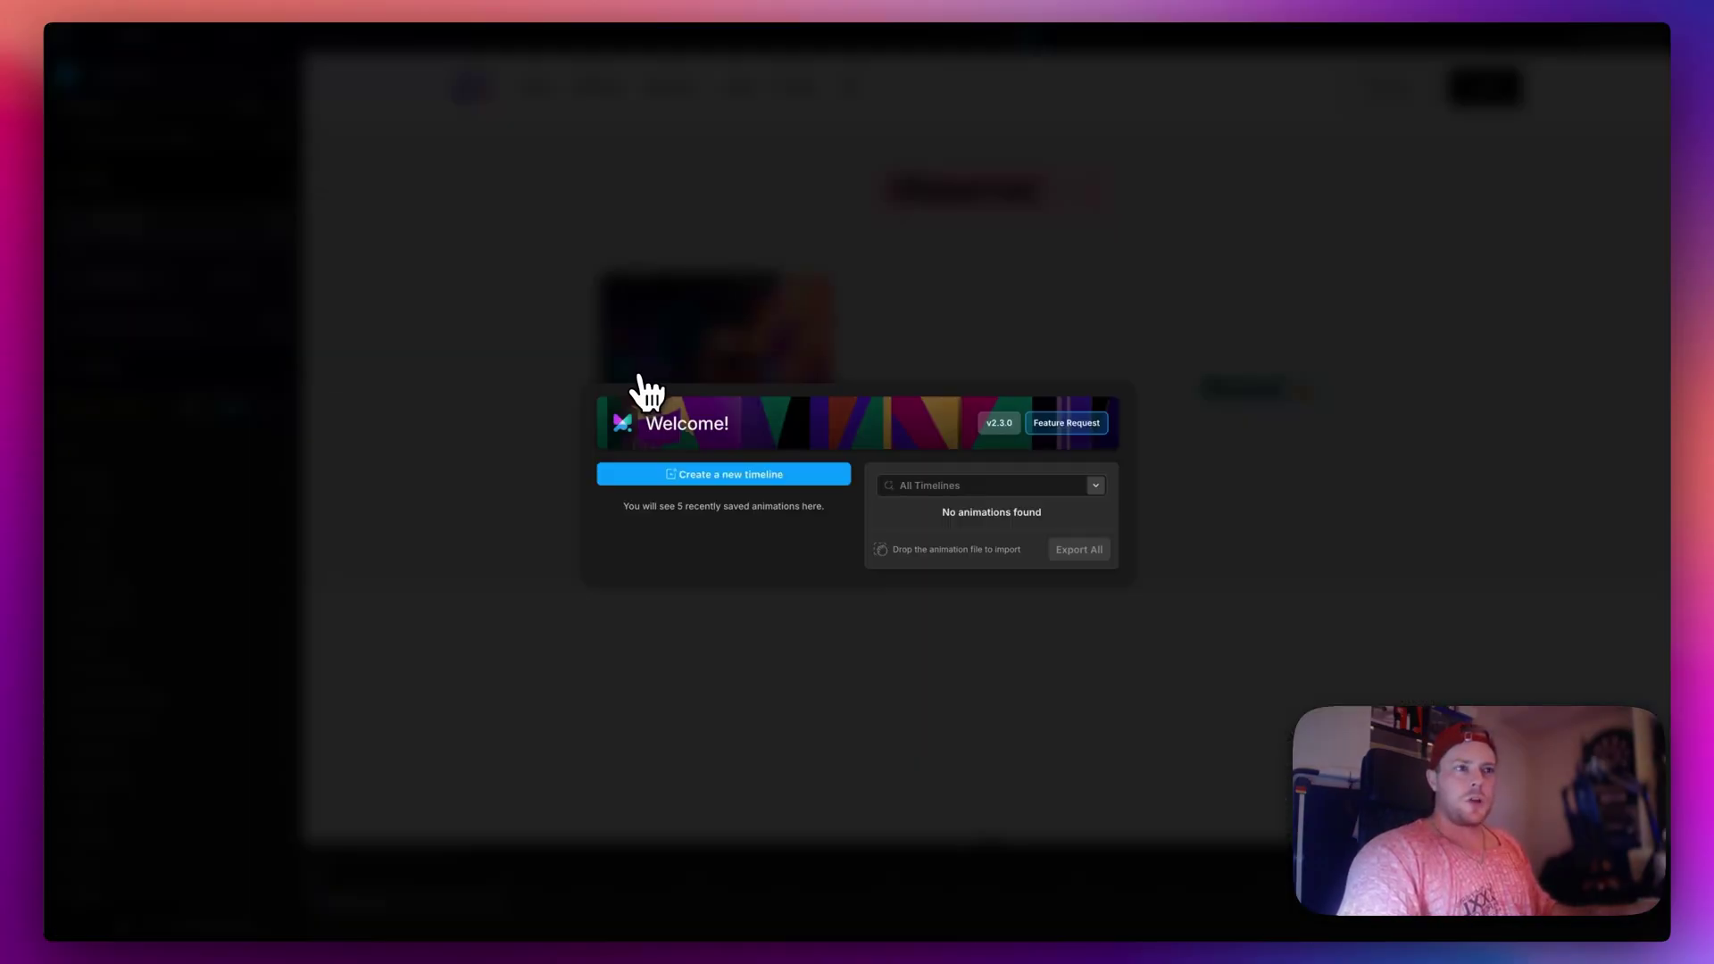
In Motion.page, create a timeline named "Presentation Mode" and assign it to the page "Observer - Presentation Mode".
click(714, 482)
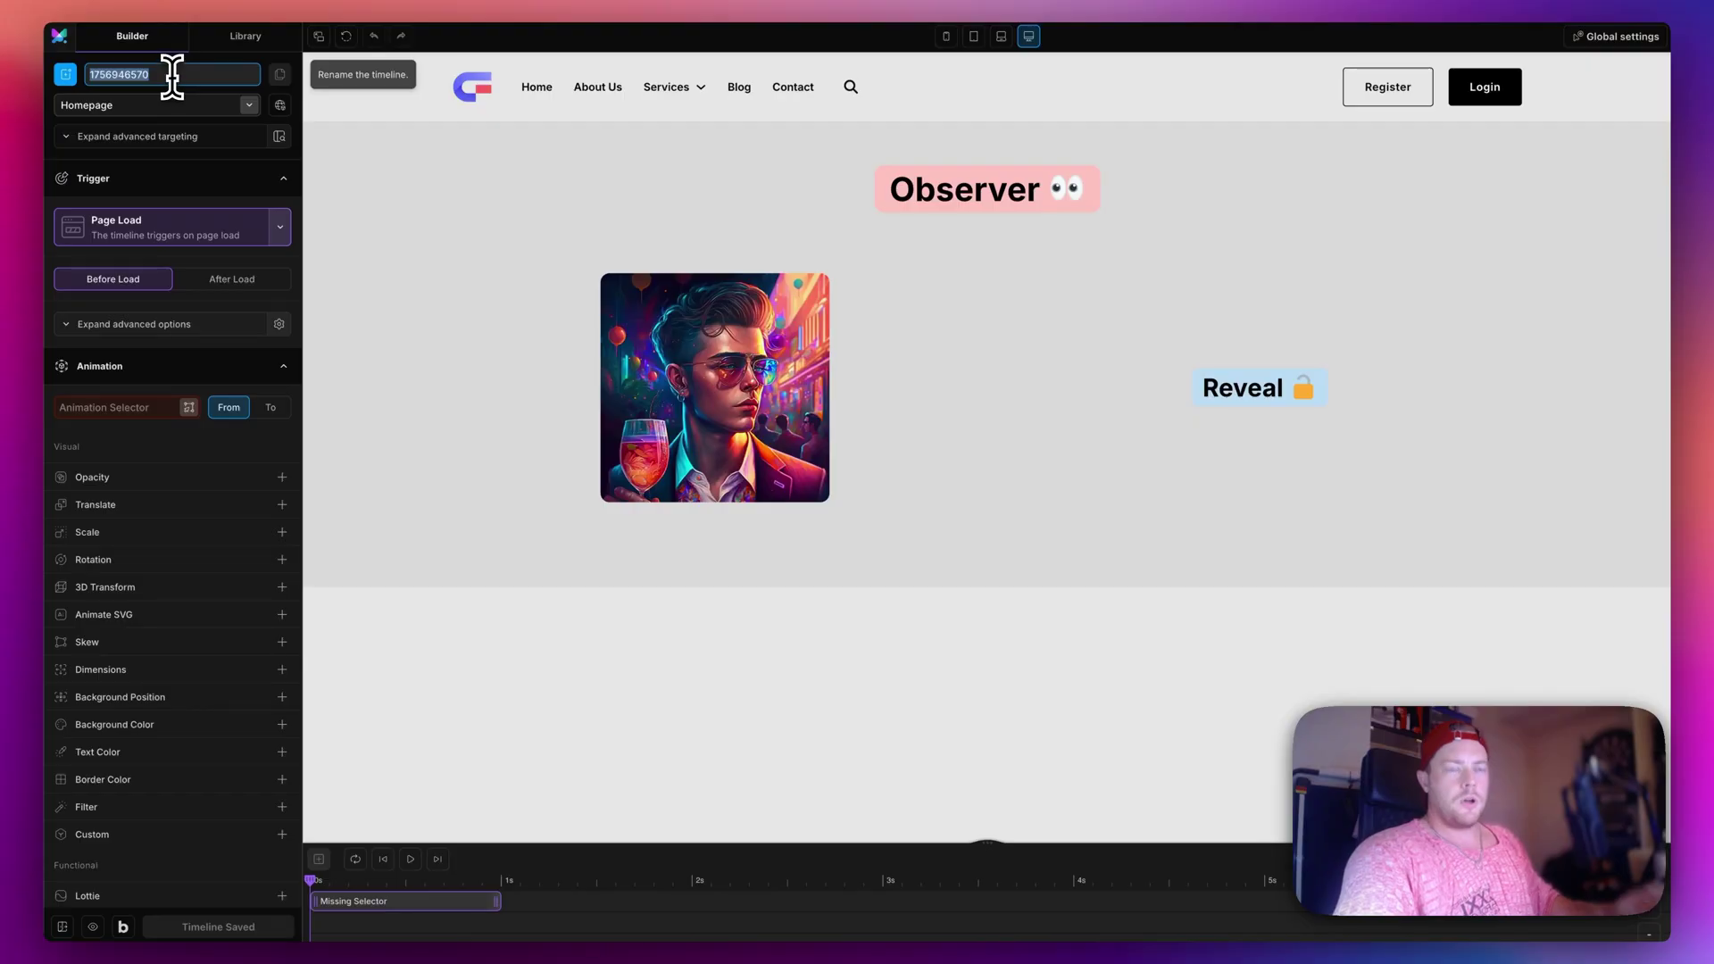
text(Presentation Mode)
click(160, 105)
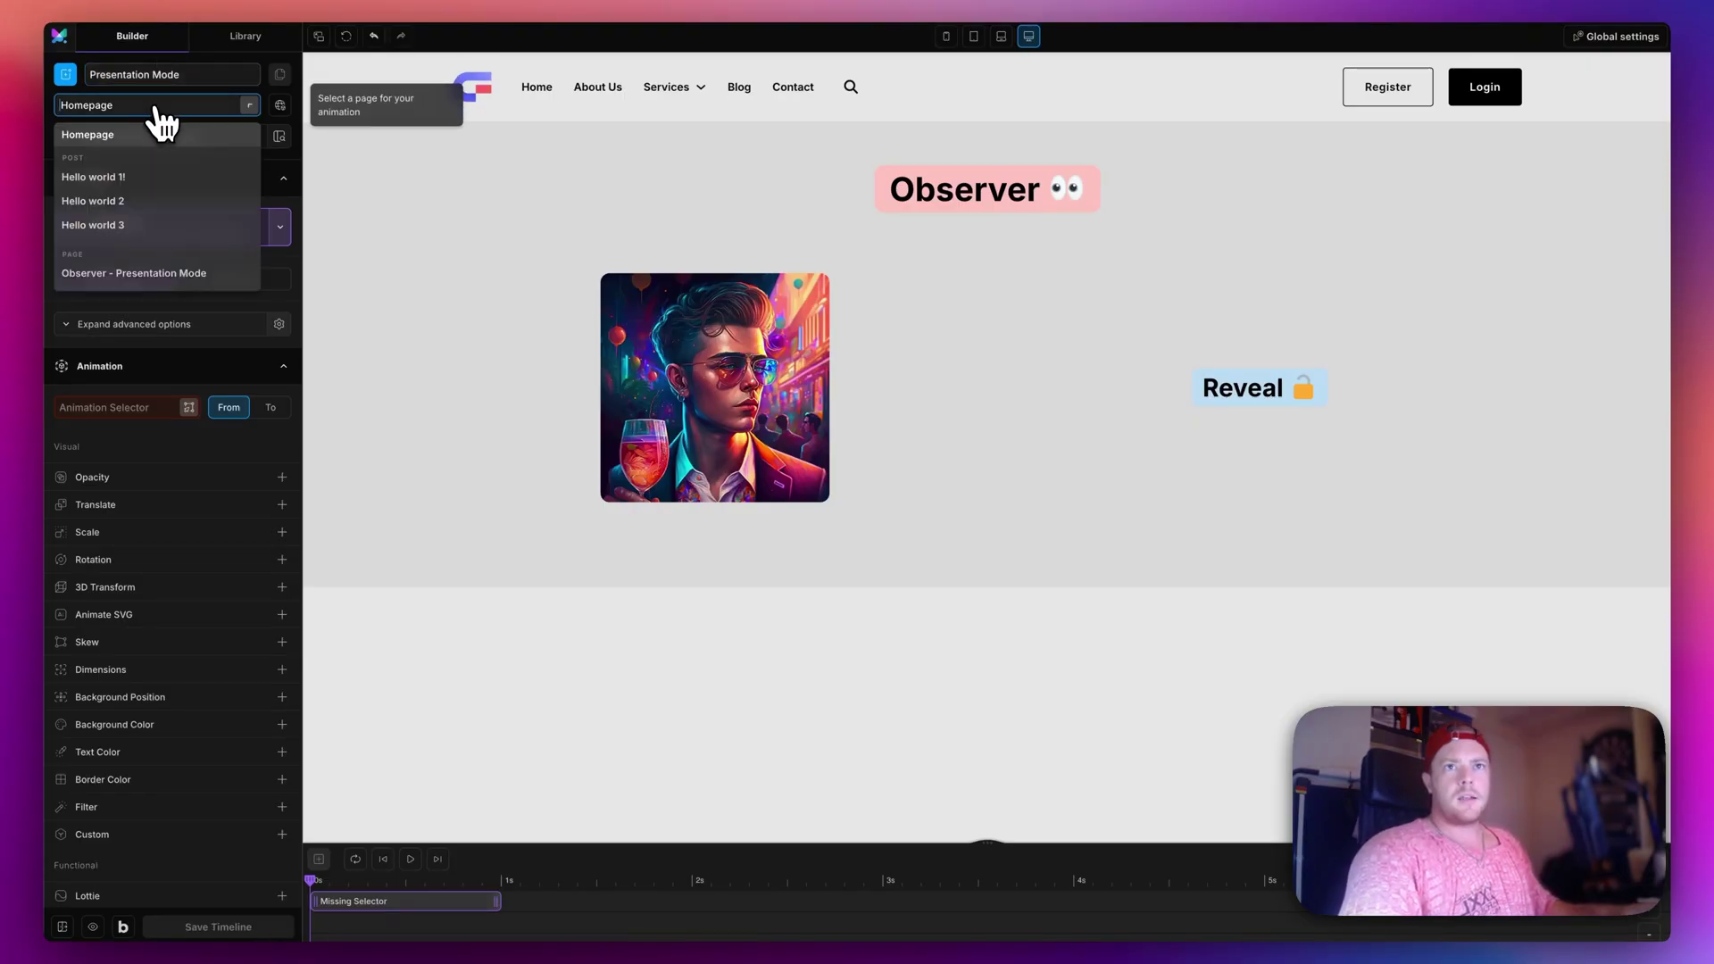
click(147, 275)
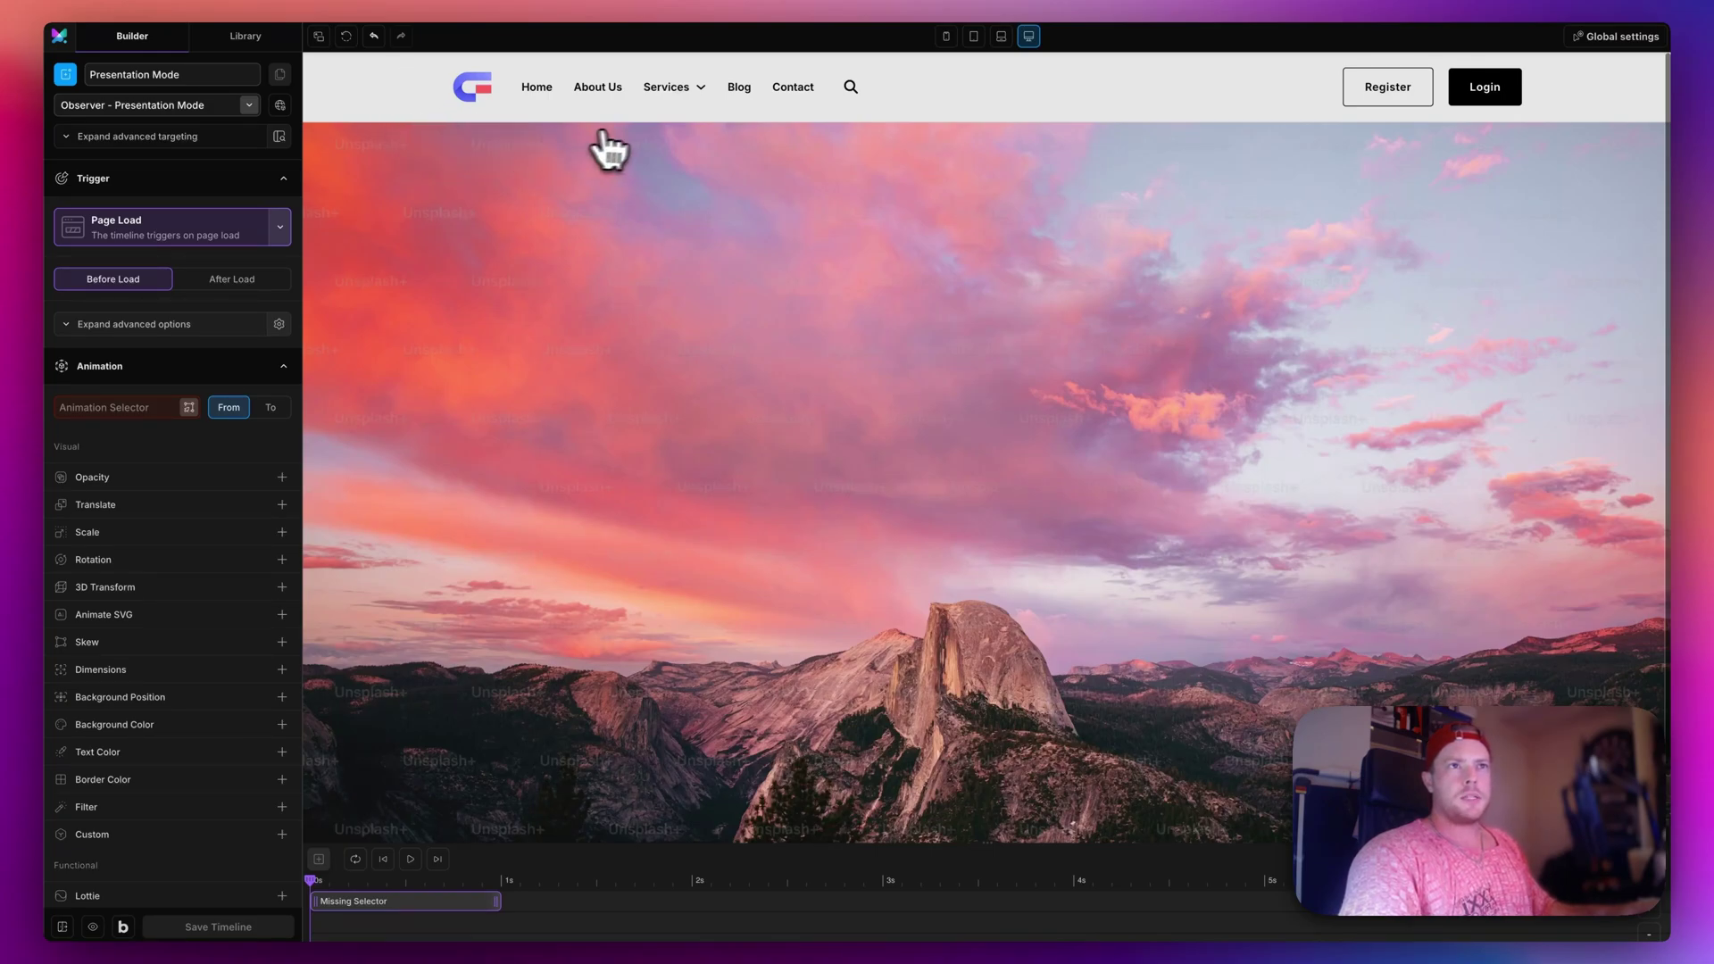
scroll(658, 146, down, 1)
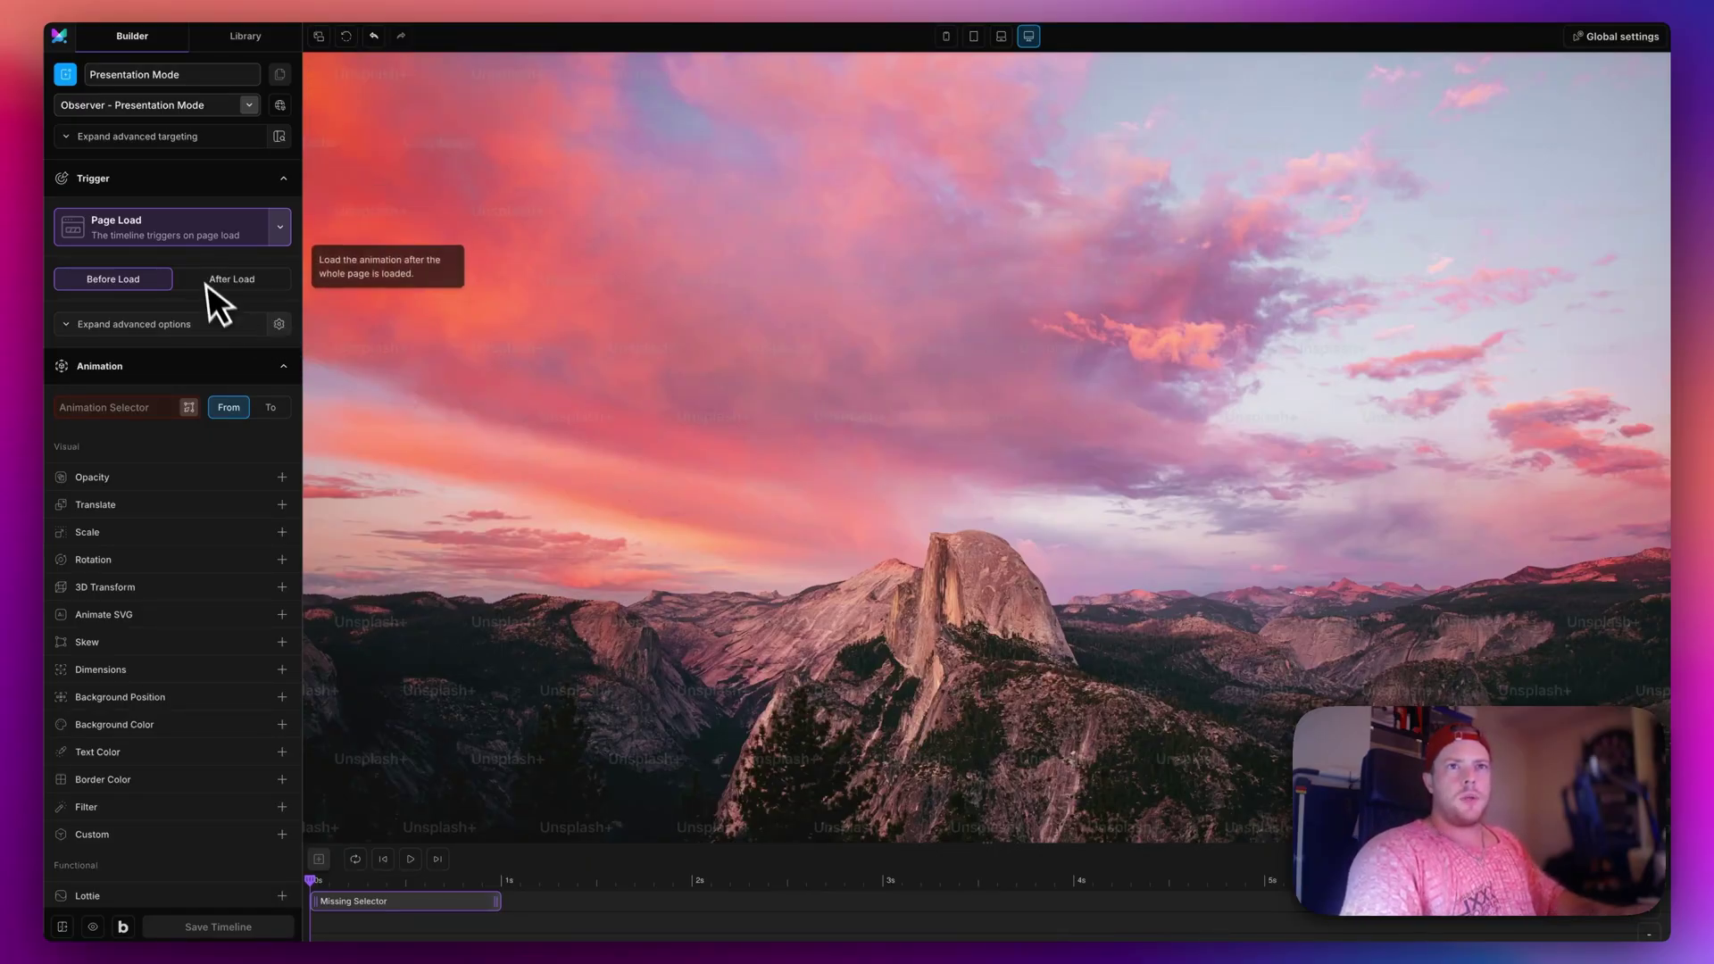
Set the timeline's trigger to Observer and enable triggering each iteration individually.
click(282, 231)
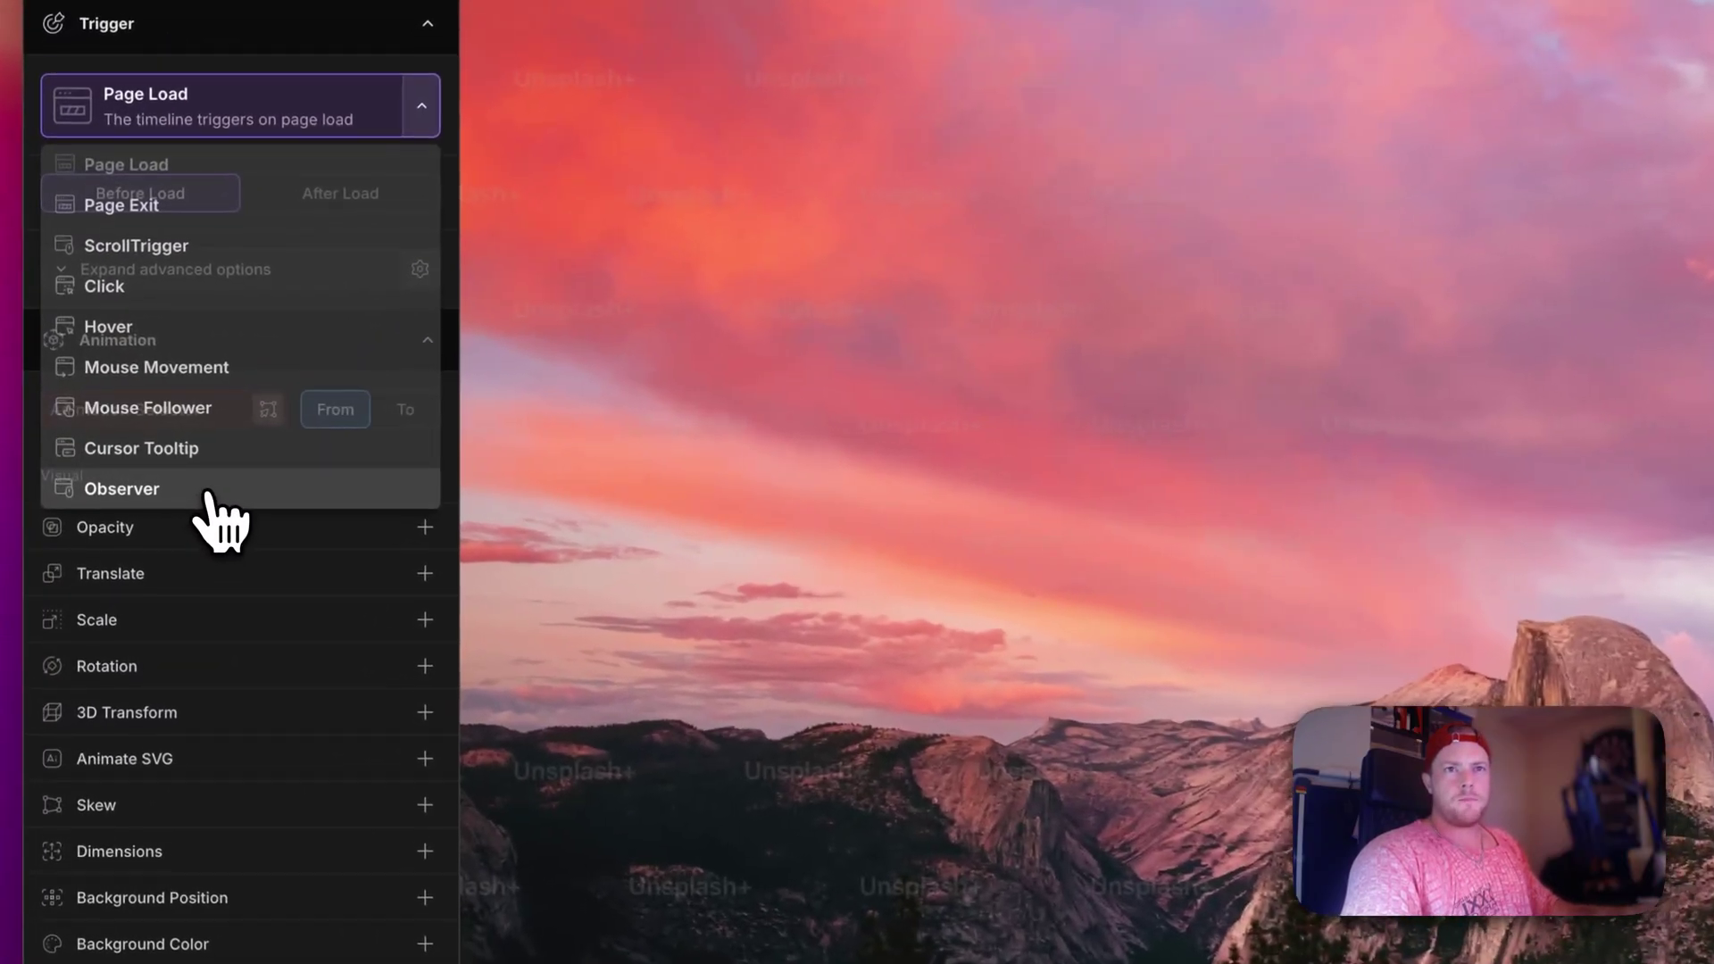
click(145, 457)
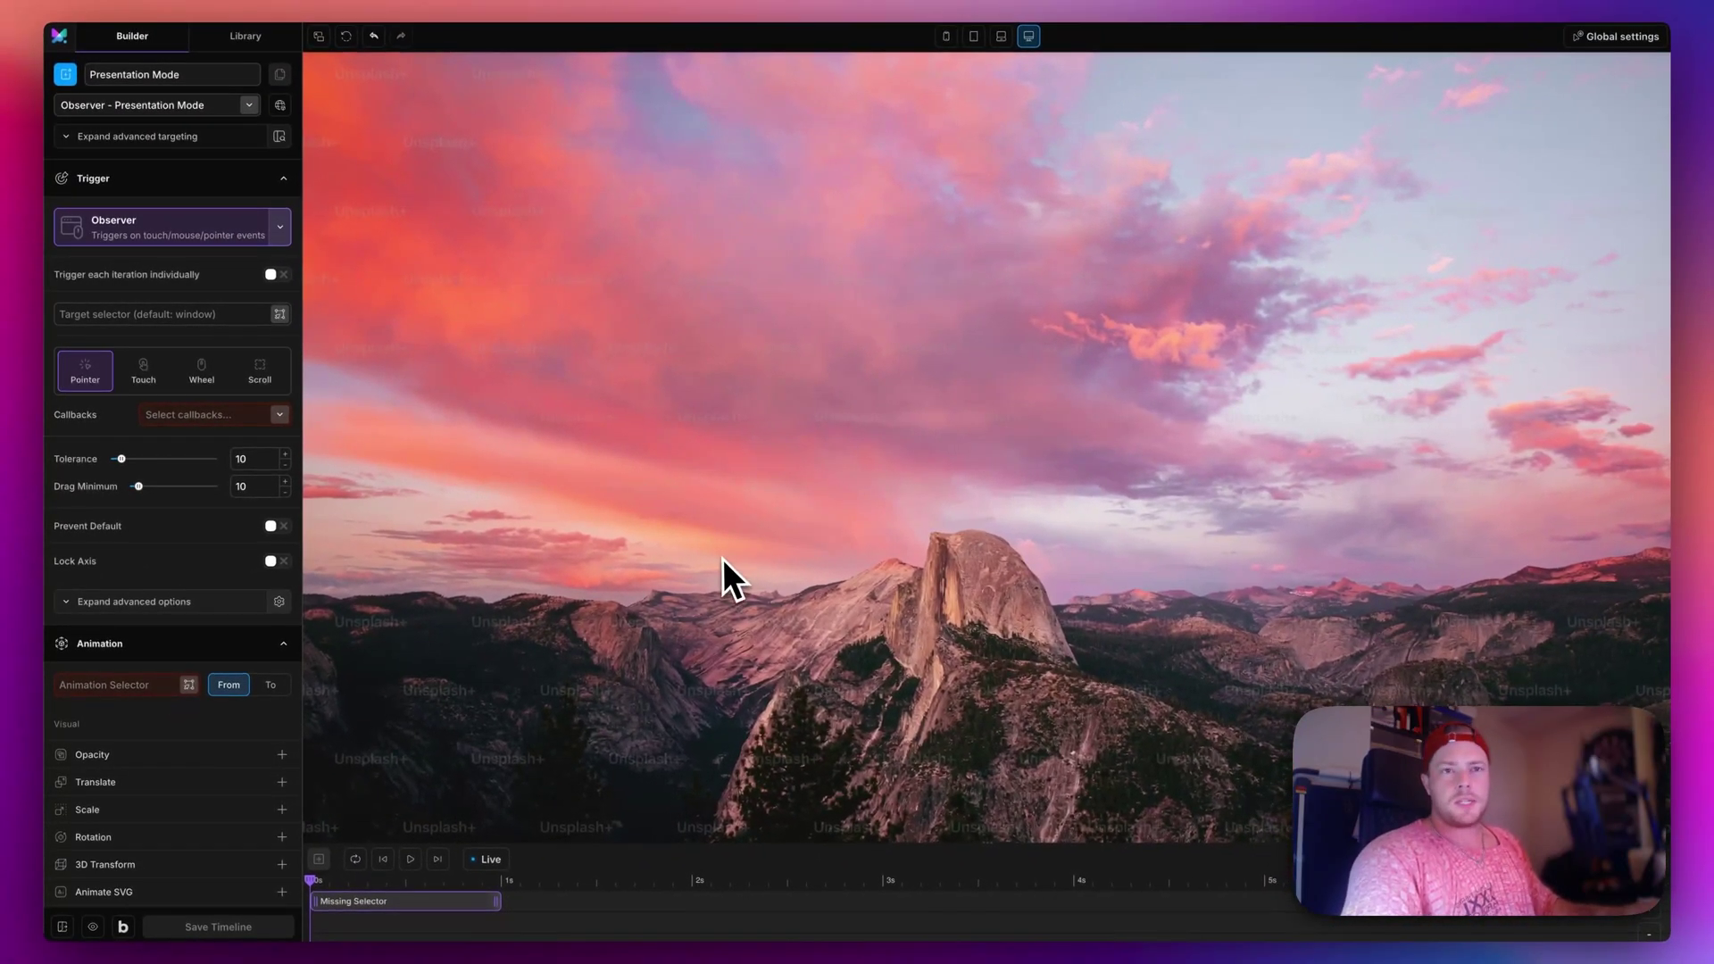
mouse_move(86, 280)
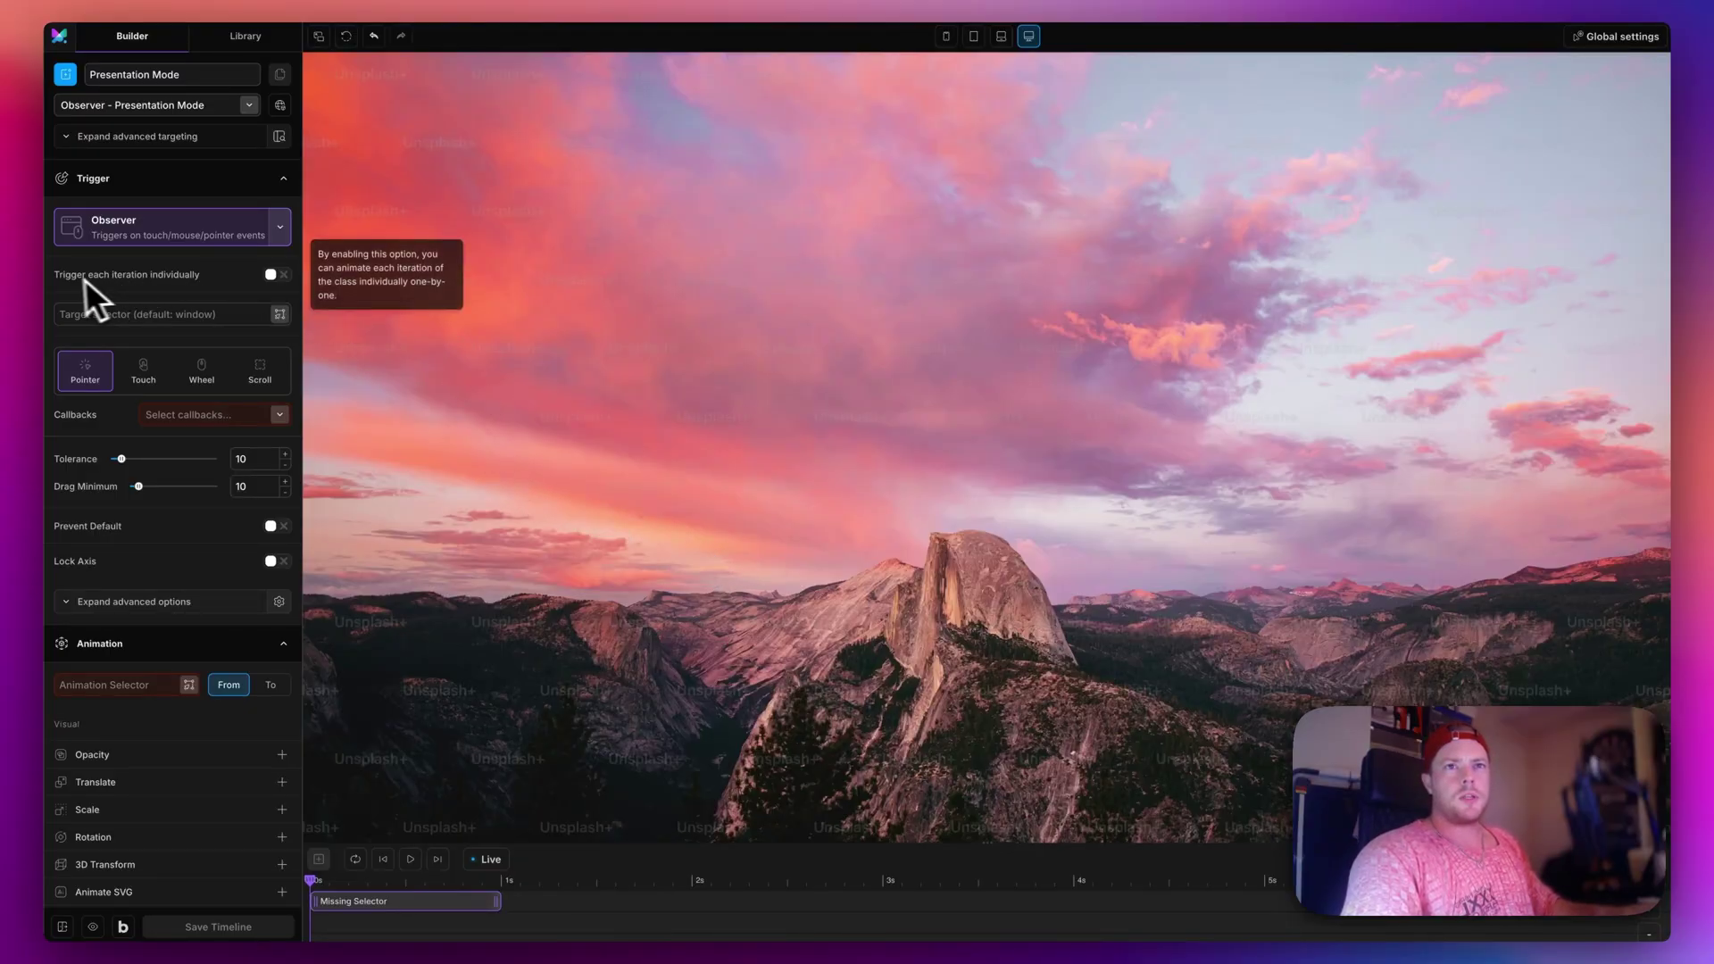
click(277, 275)
Enable presentation mode for full page sections and infinite repeat for the Observer trigger.
mouse_move(67, 313)
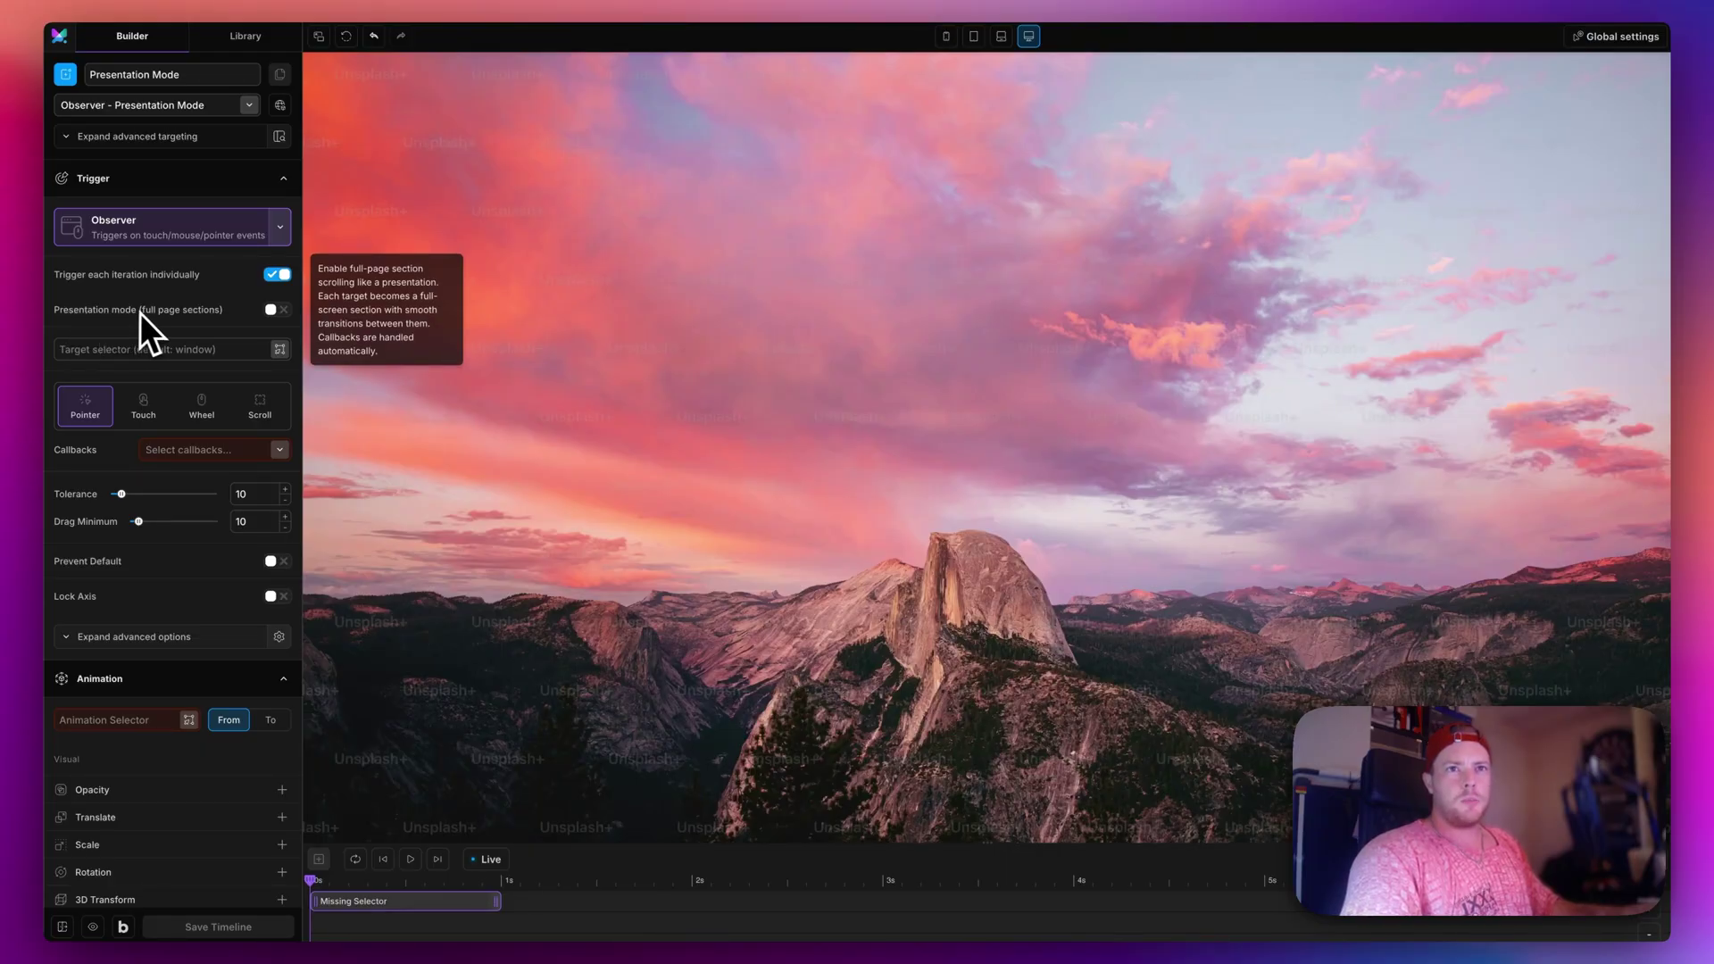
click(272, 310)
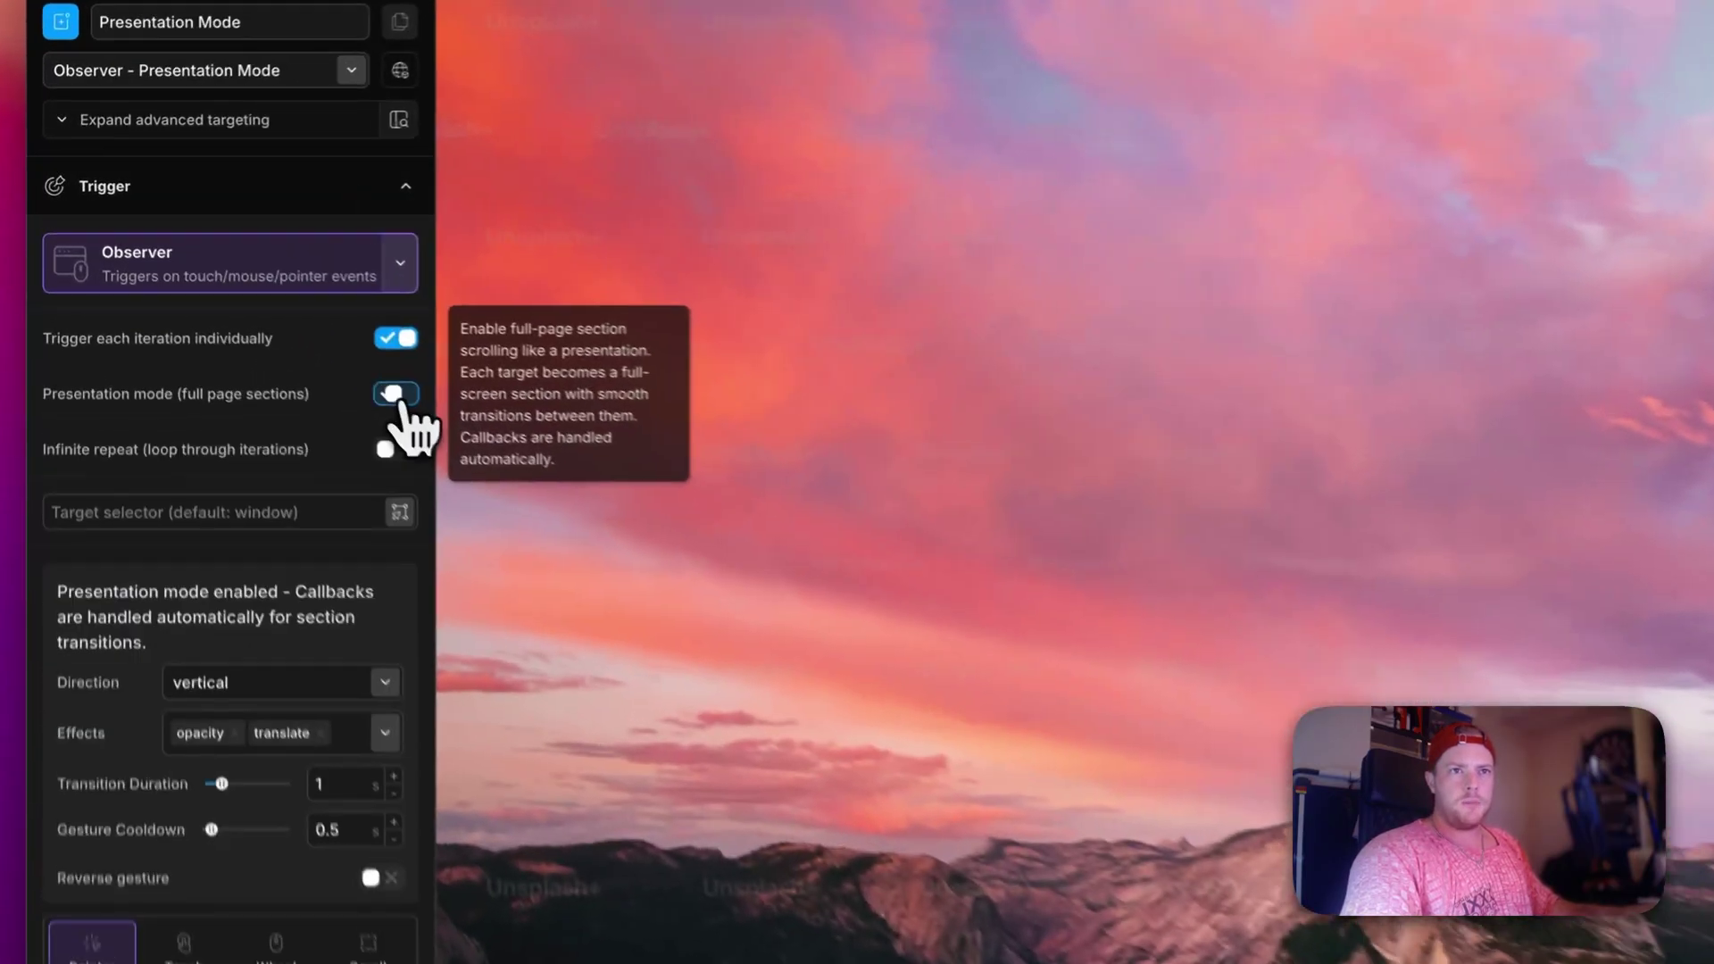
mouse_move(54, 454)
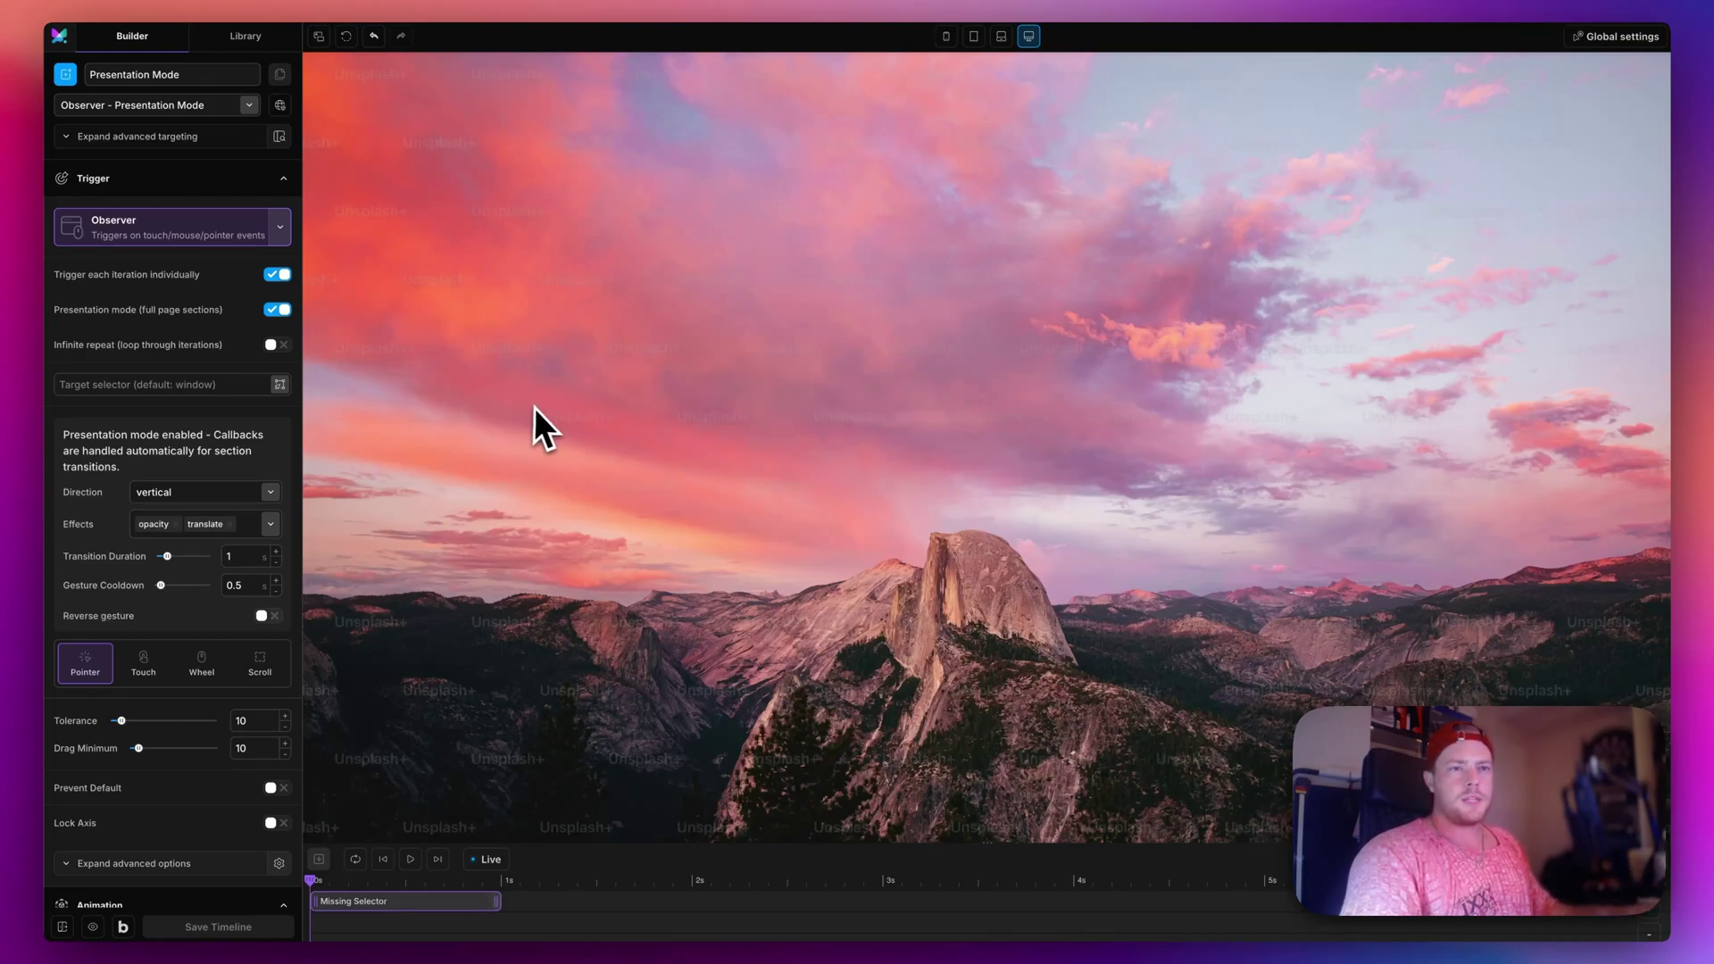
click(279, 346)
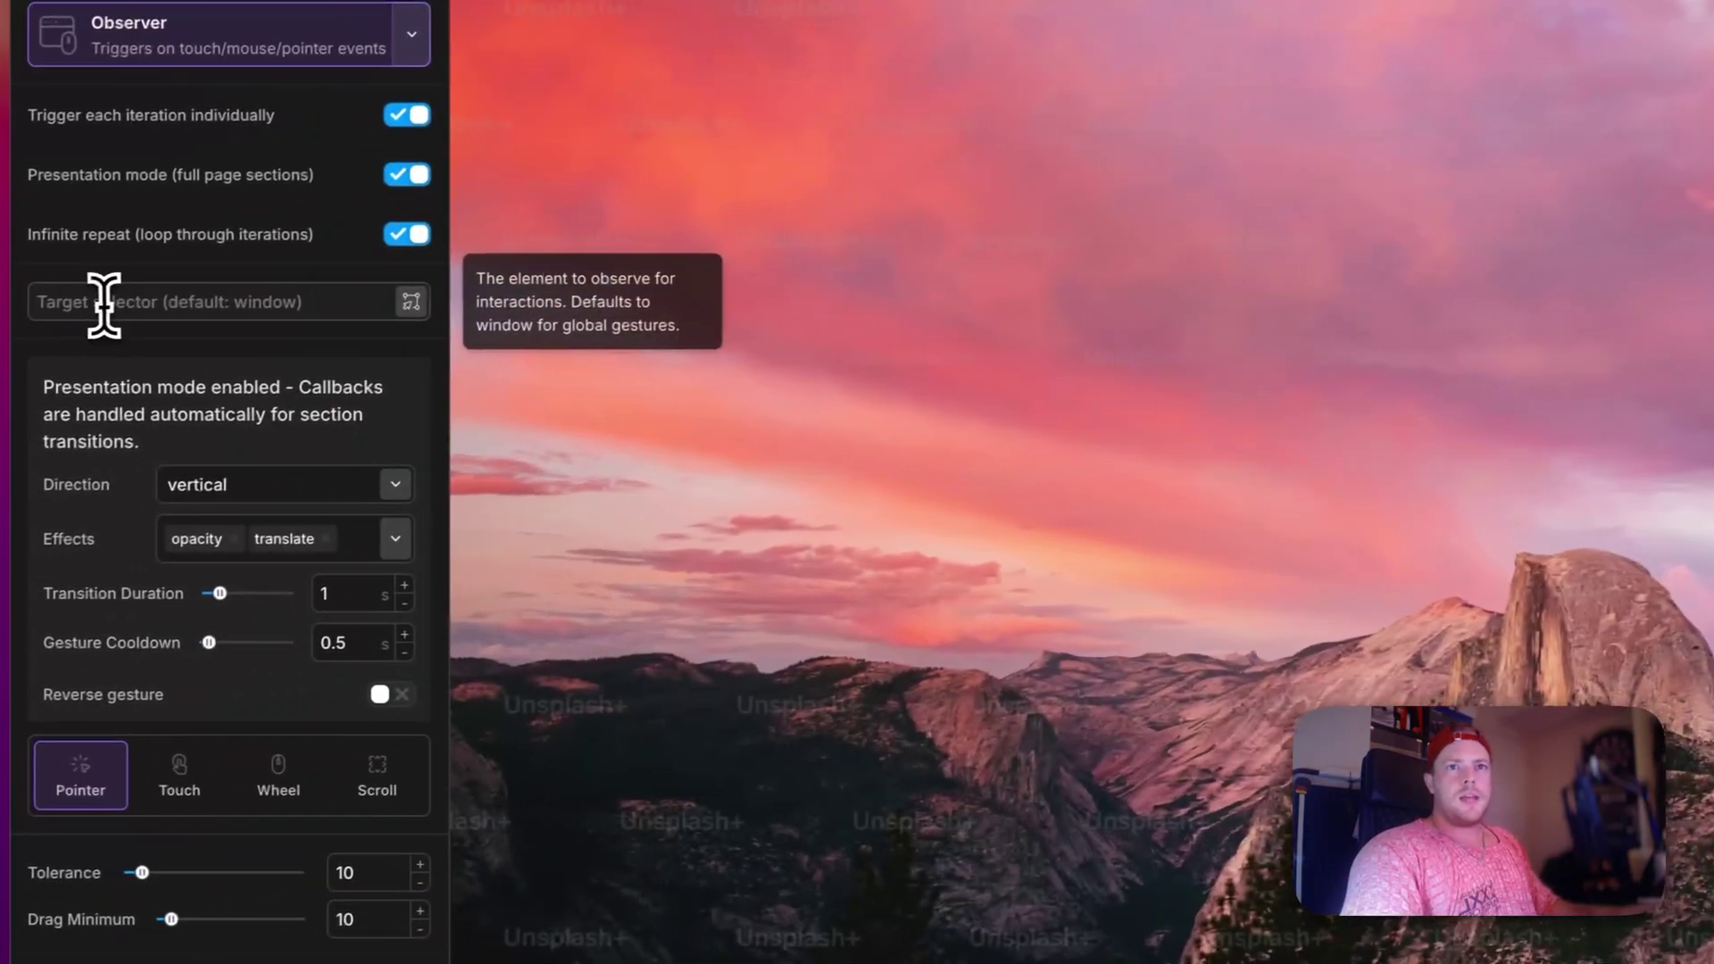
Look up the containers' class in Bricks and set the Observer's target selector to .p-c.
click(112, 385)
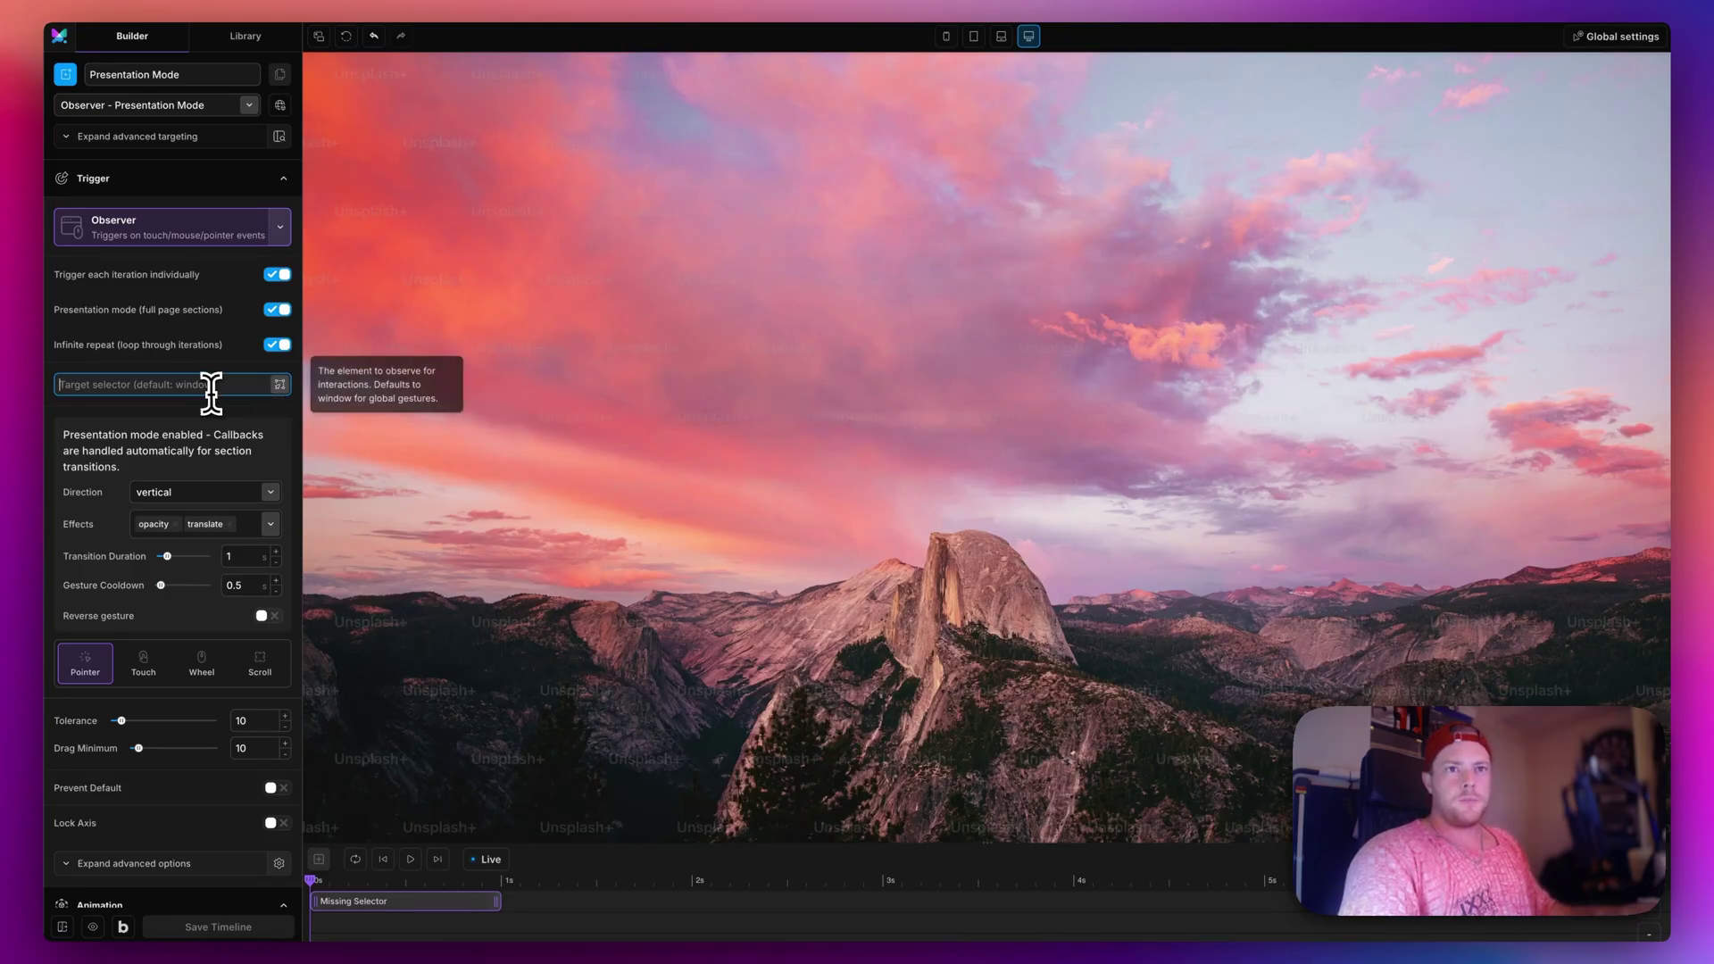
click(482, 3)
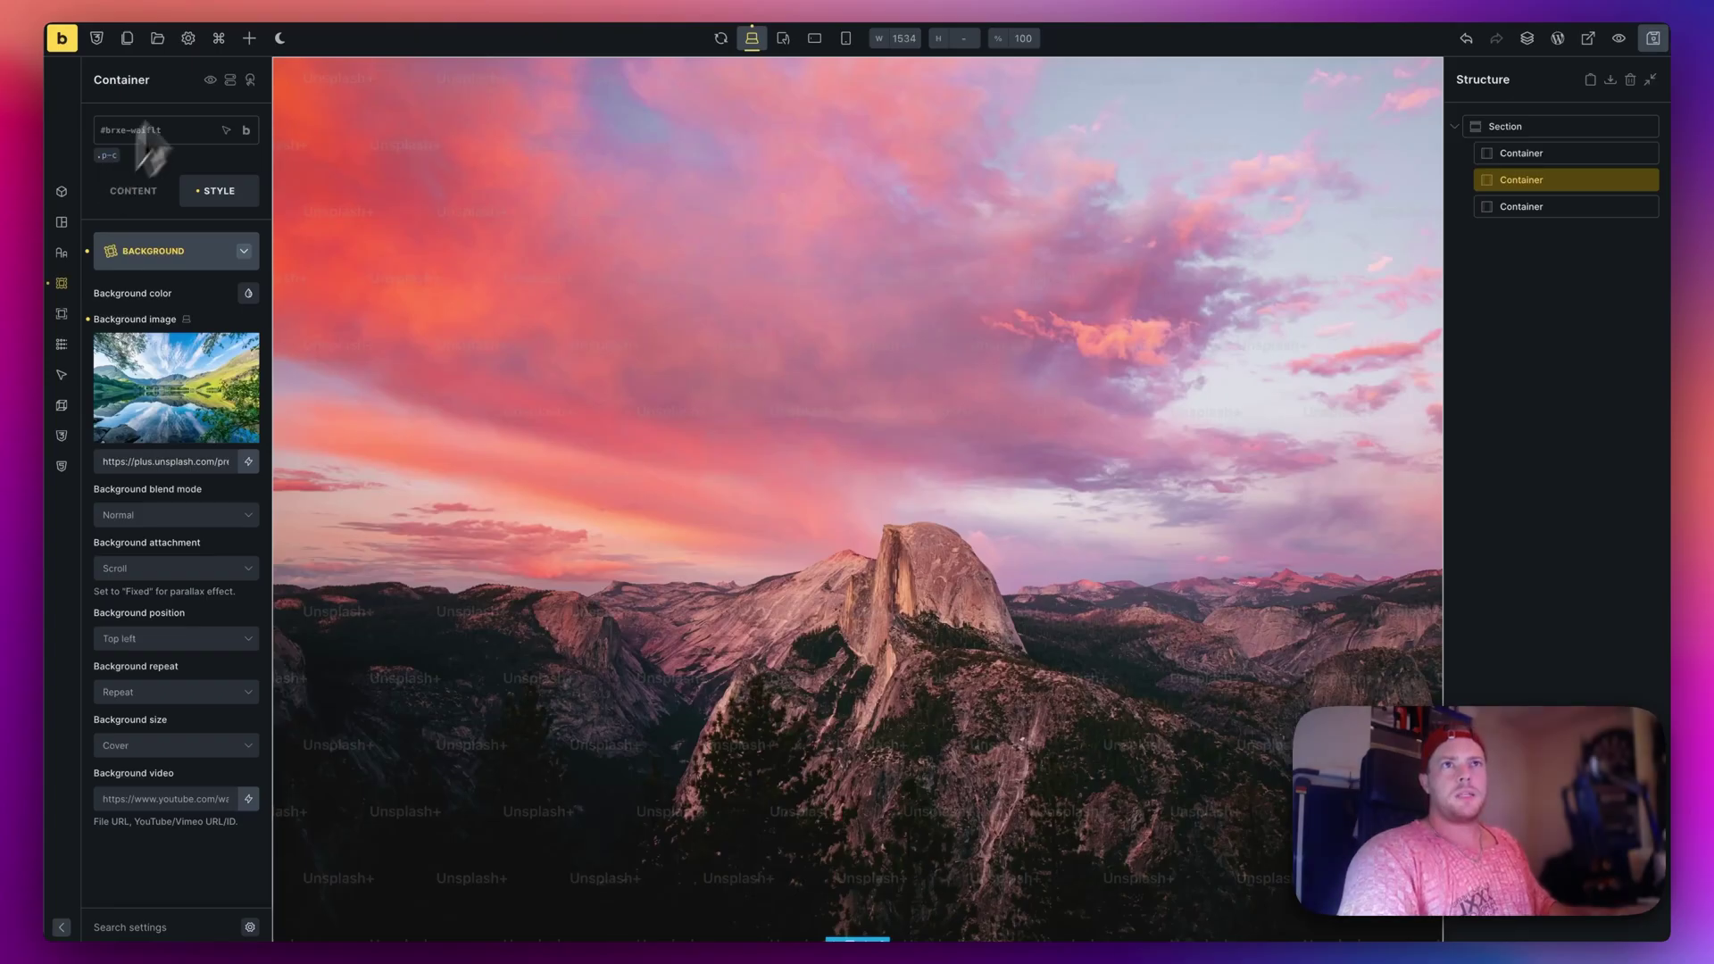
key(Escape)
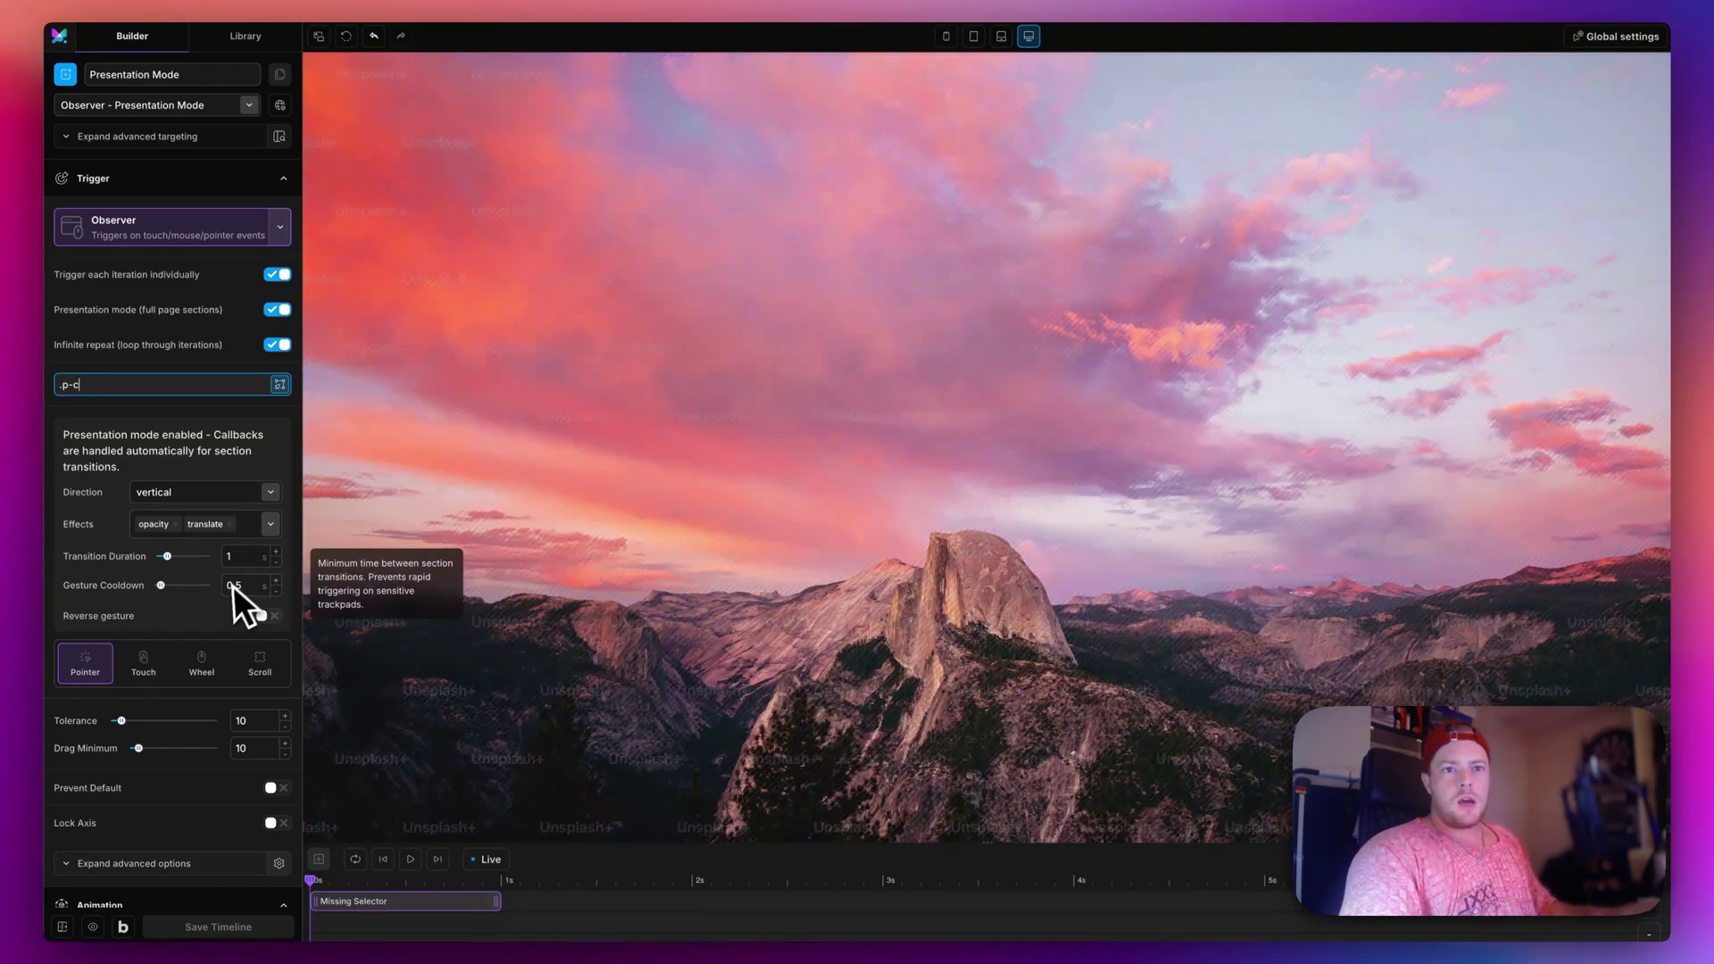
Set the Observer's interaction type to Wheel only, keeping the transition direction vertical.
scroll(211, 588, down, 3)
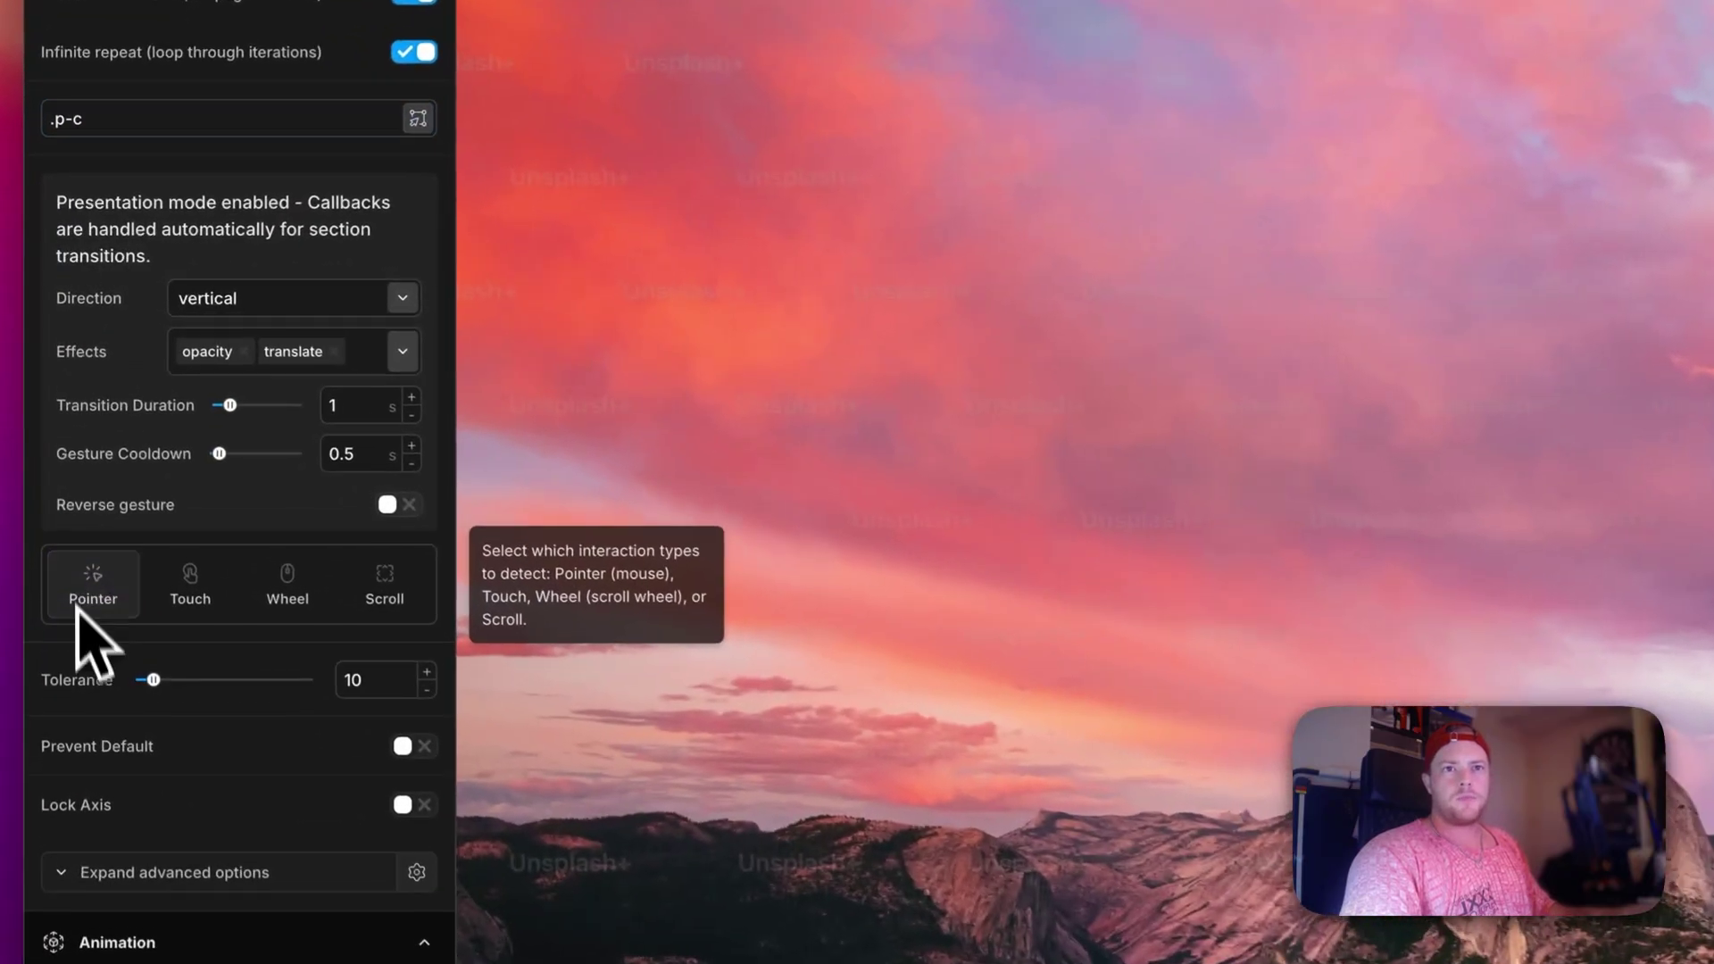
click(201, 457)
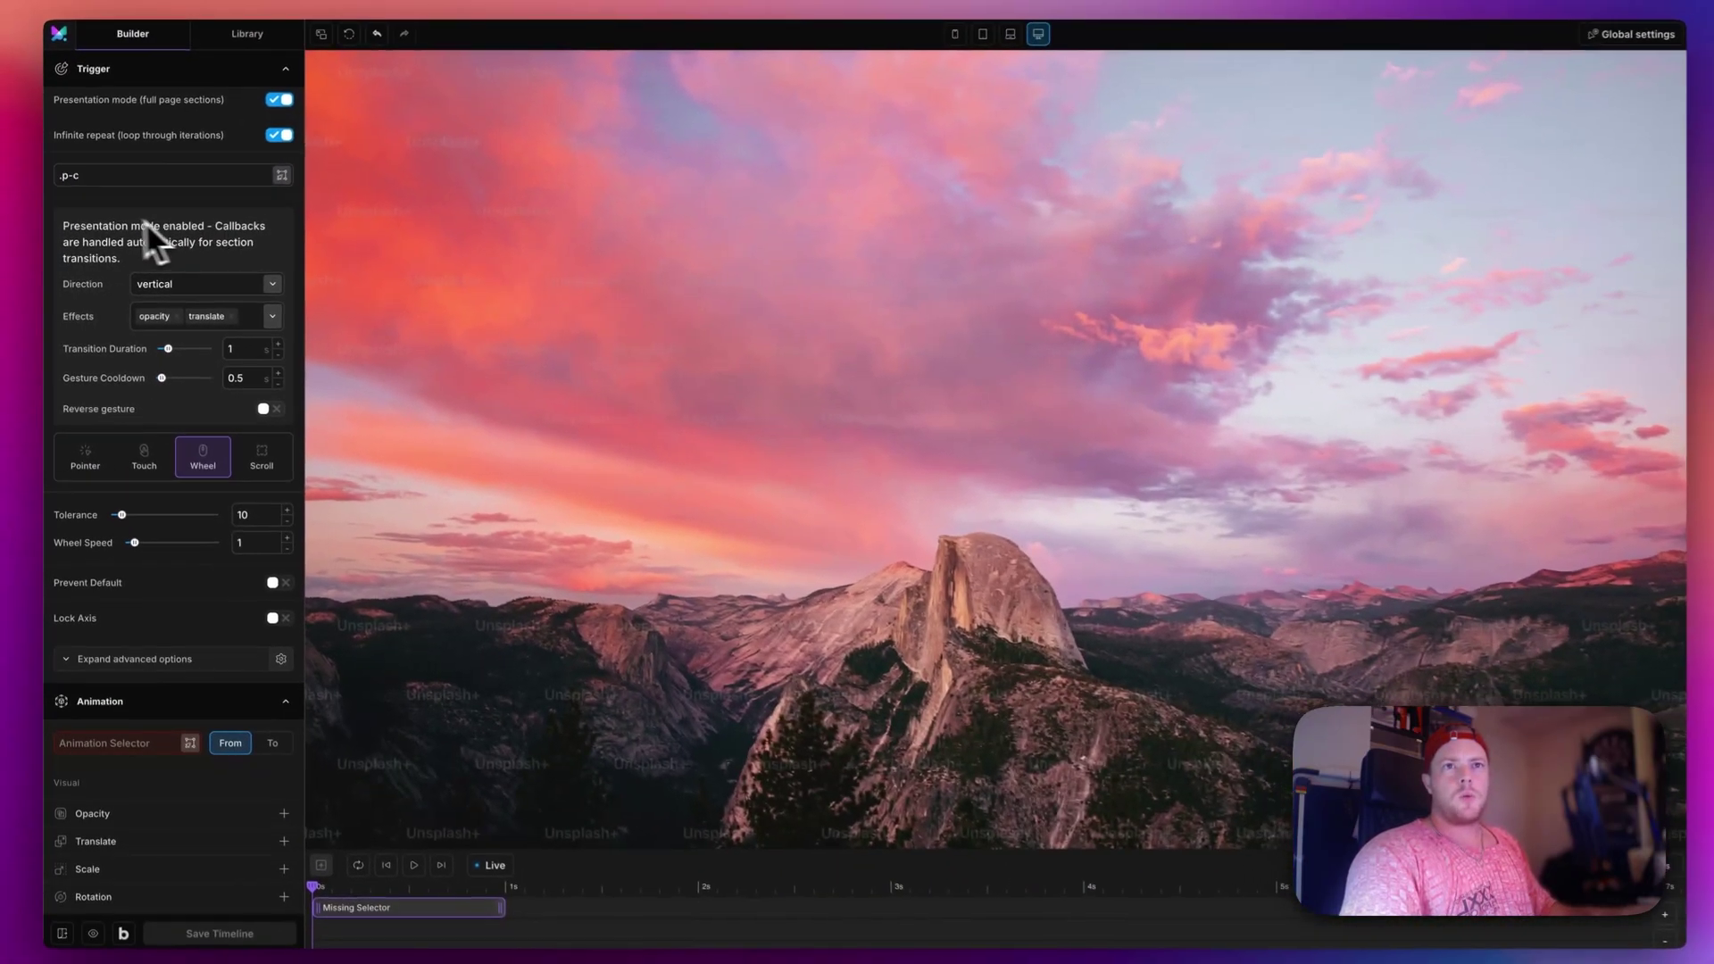
mouse_move(70, 295)
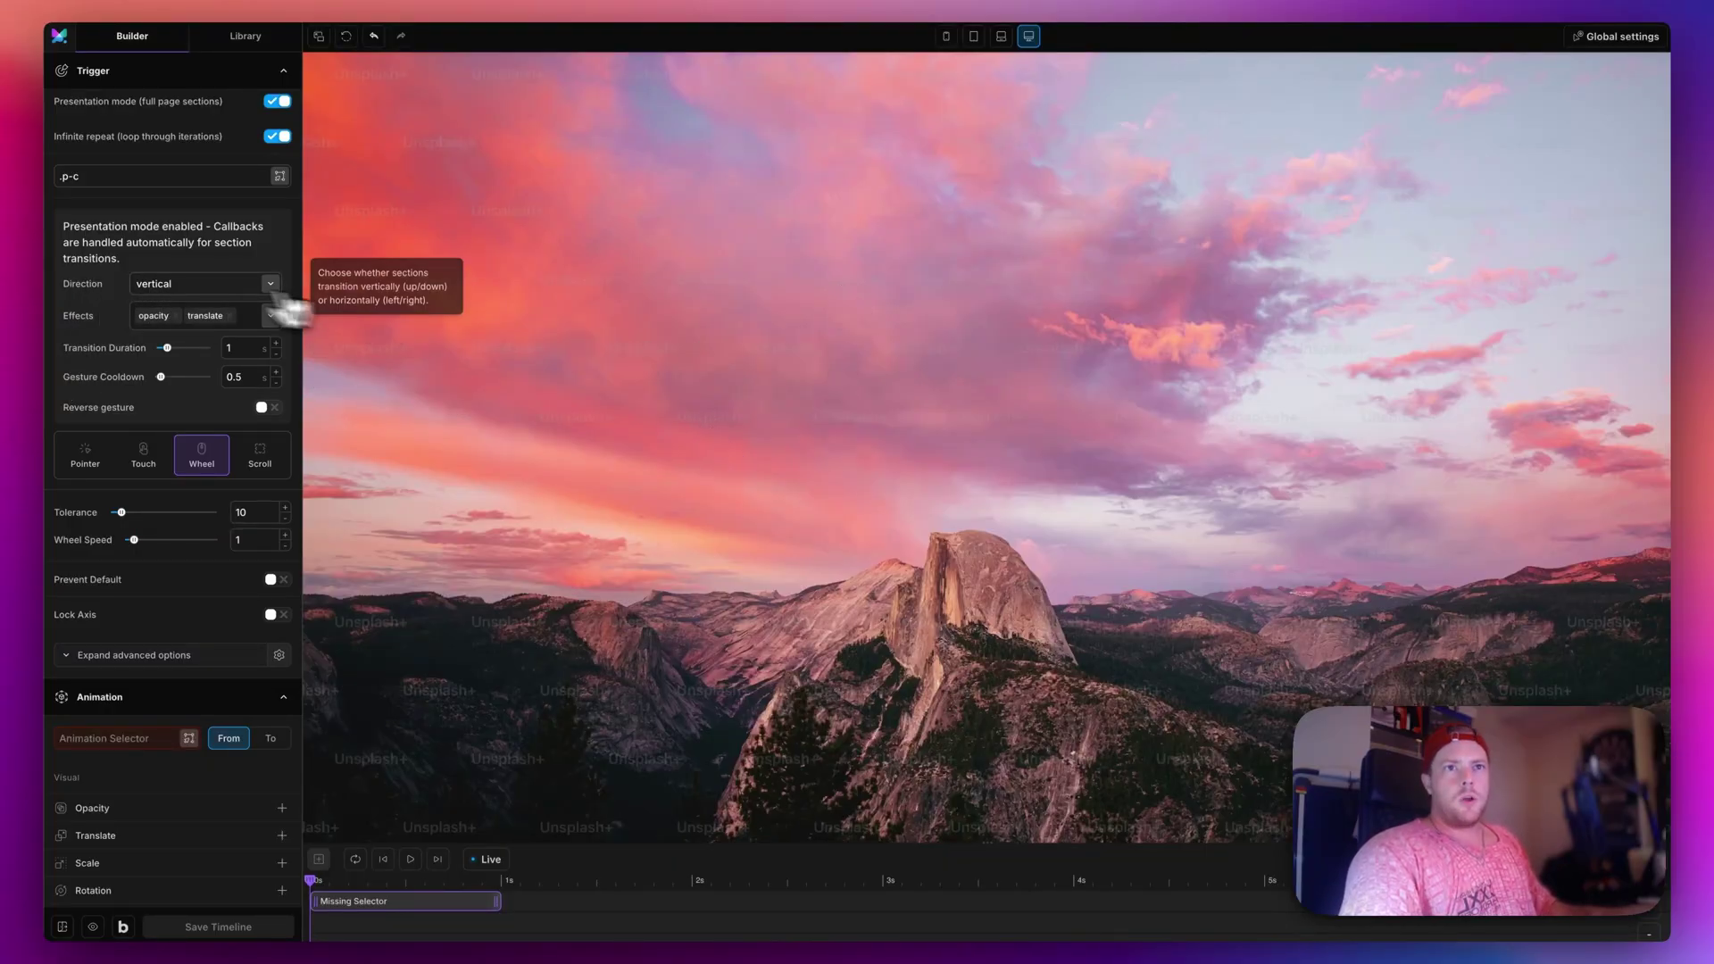
click(179, 284)
click(188, 288)
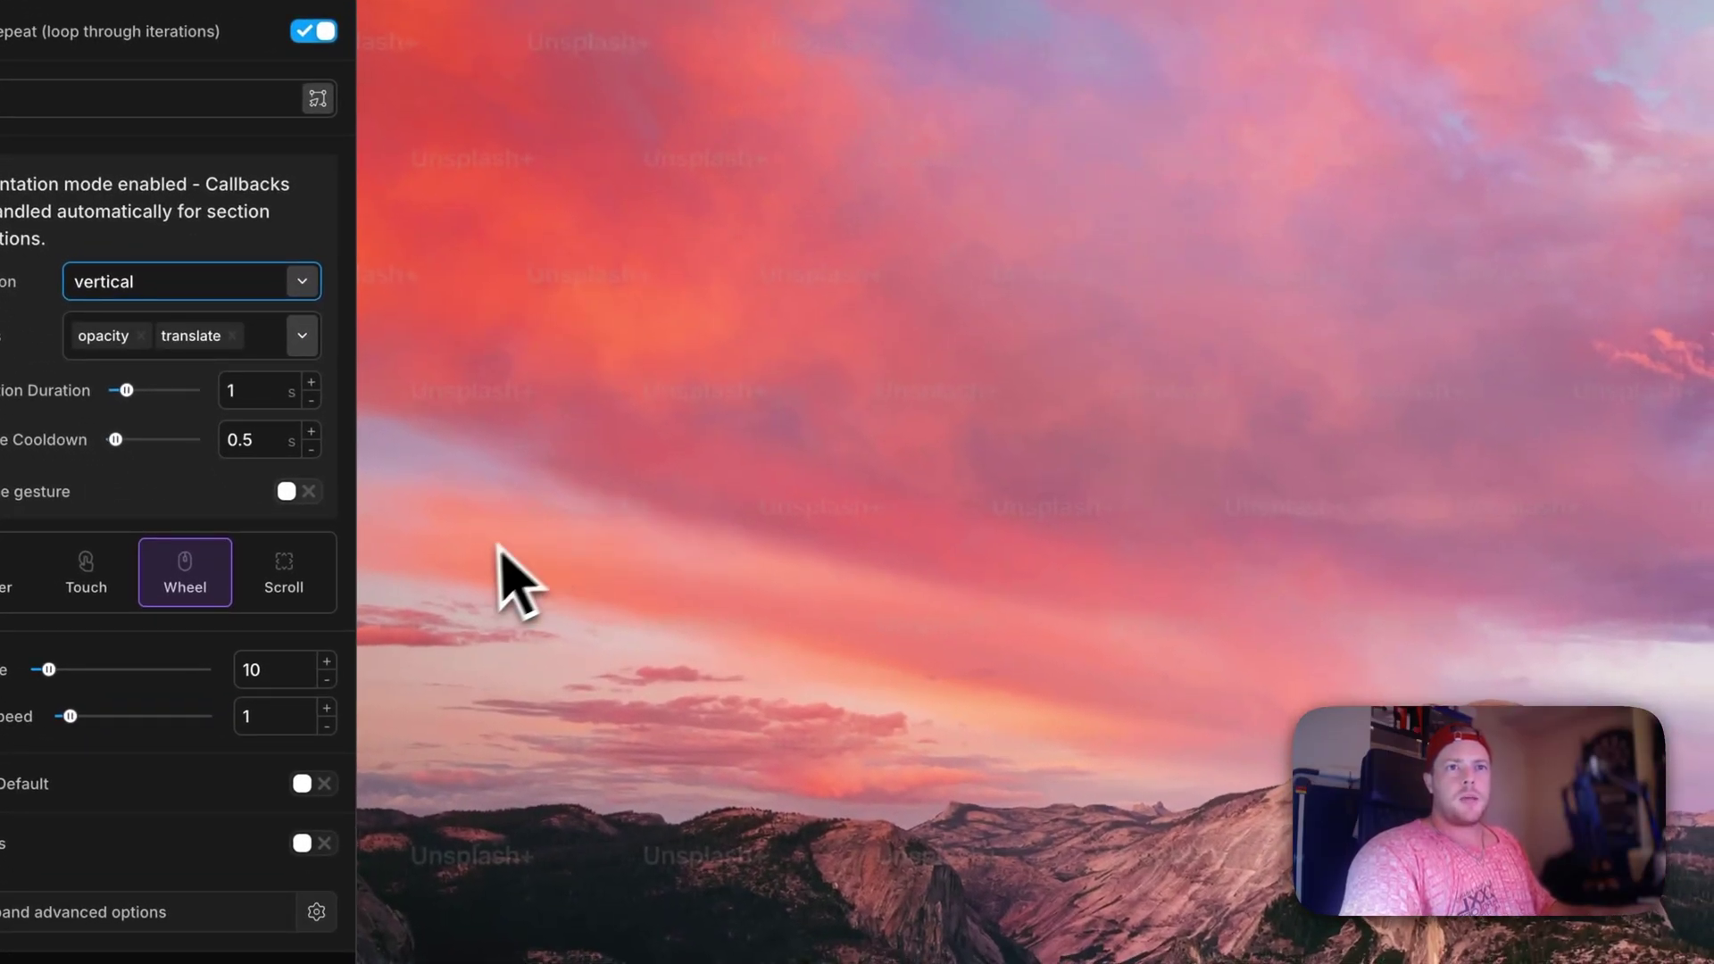
Add .p-c as the animation selector of the timeline.
scroll(287, 726, down, 5)
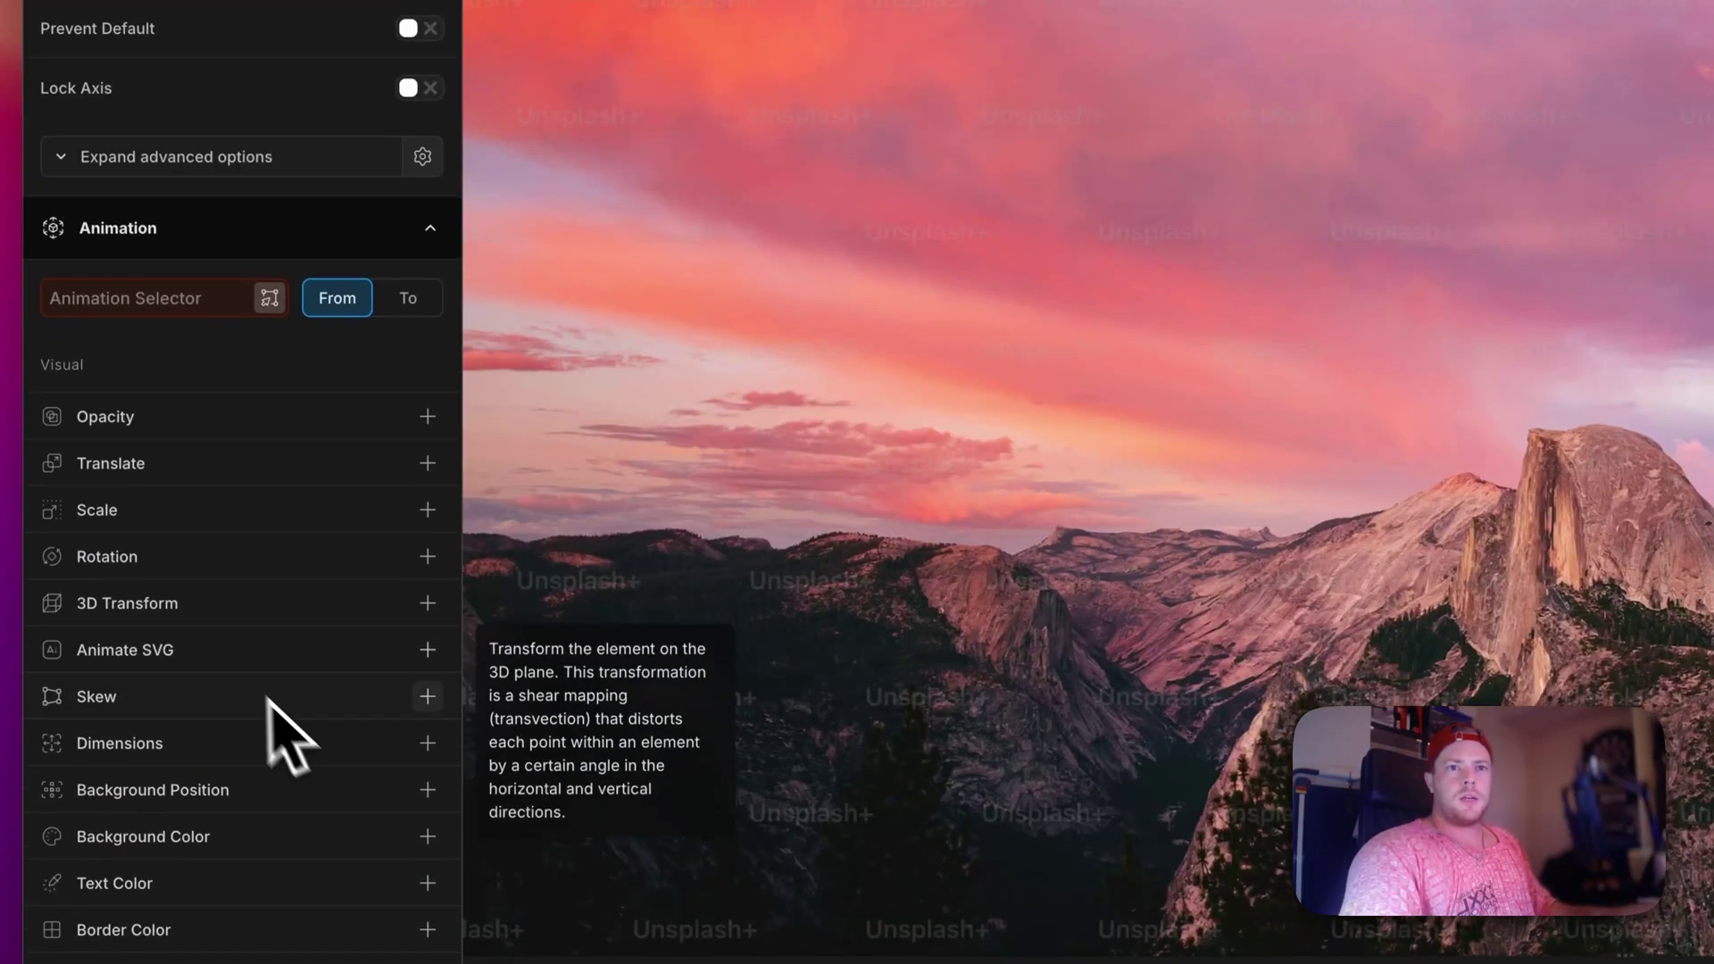
click(140, 317)
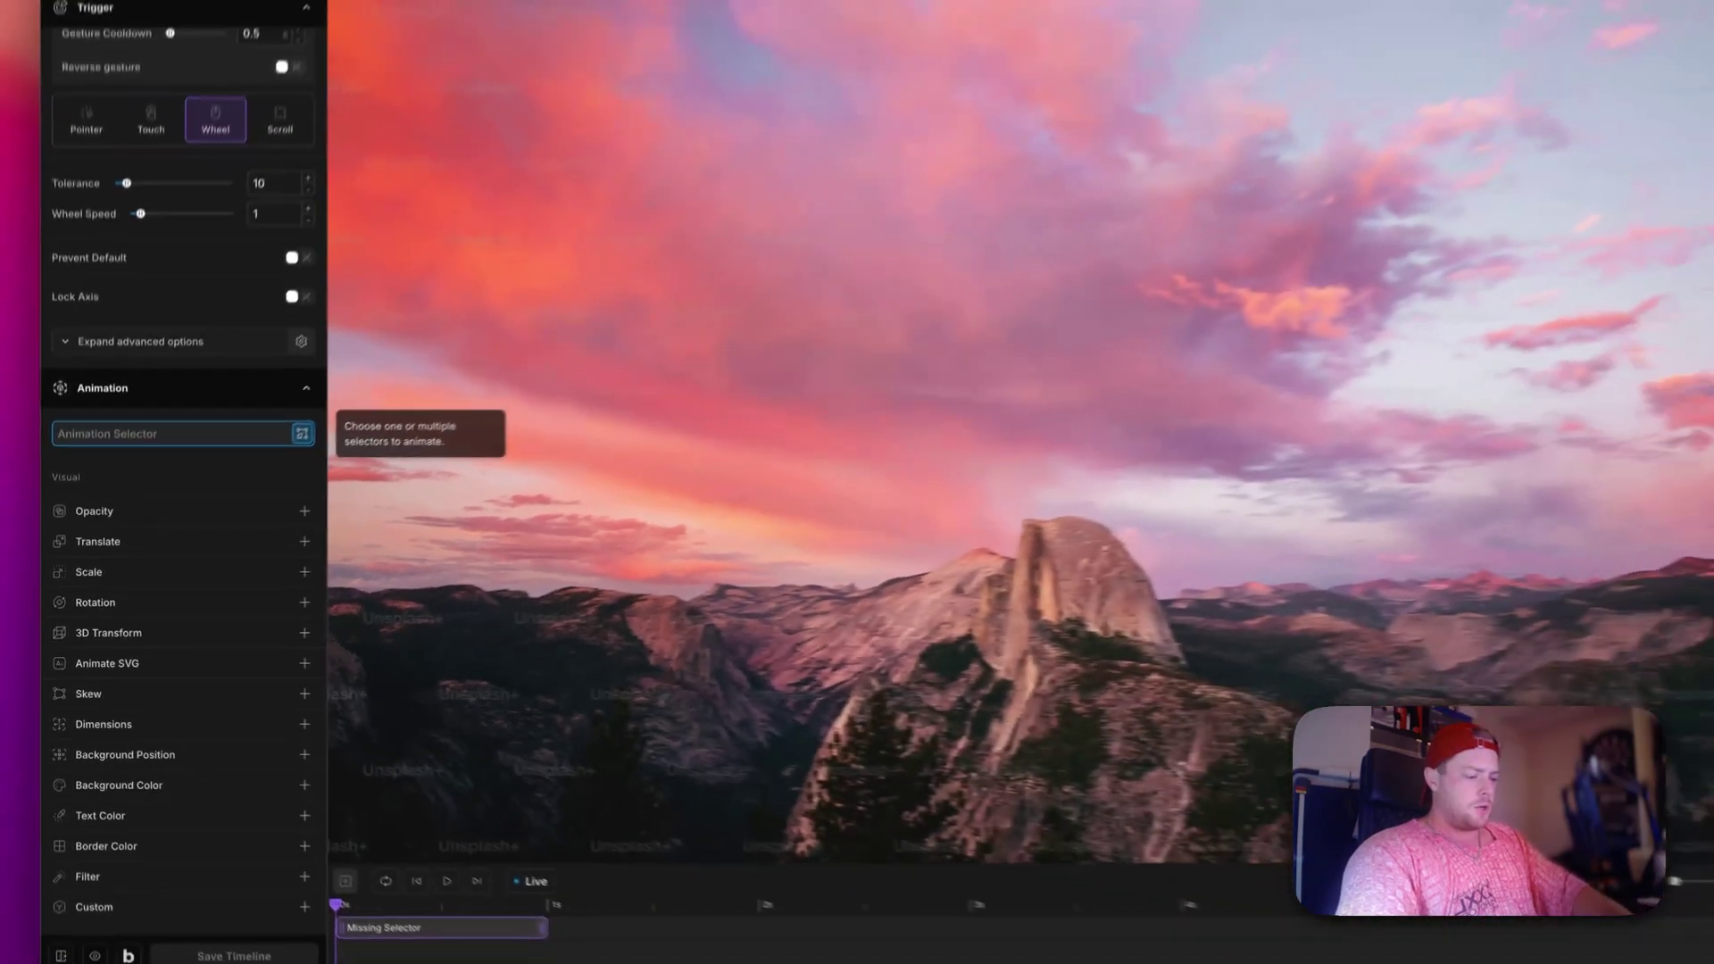
text(.p-c)
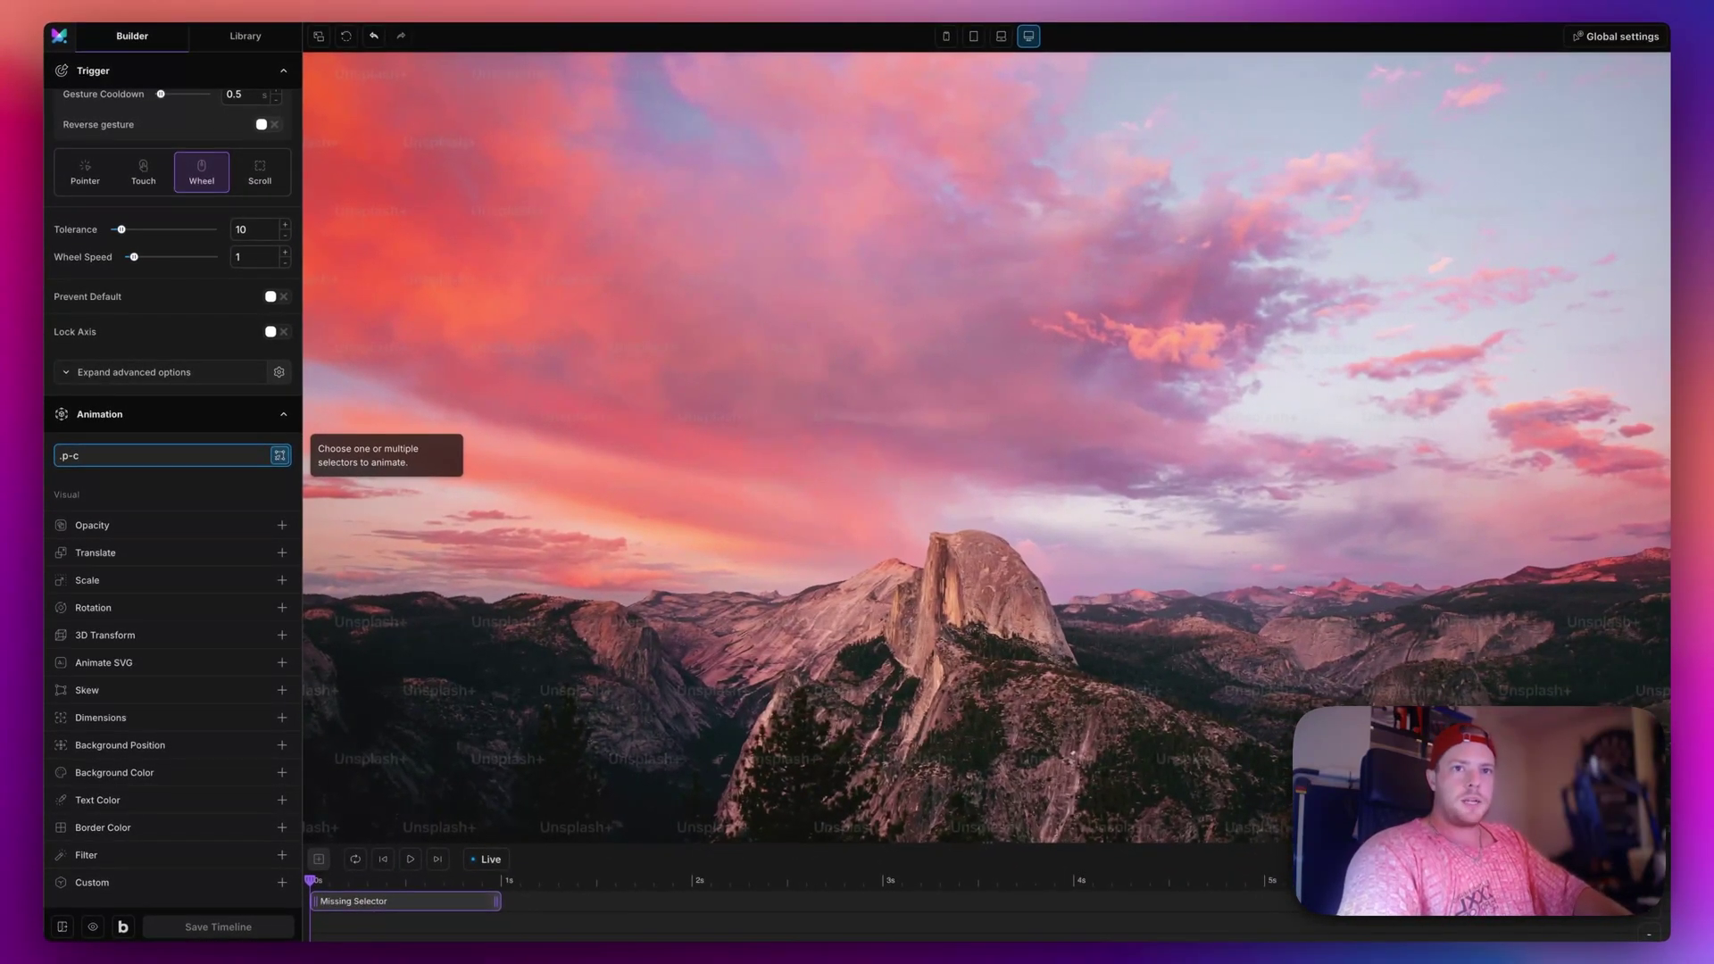
key(Return)
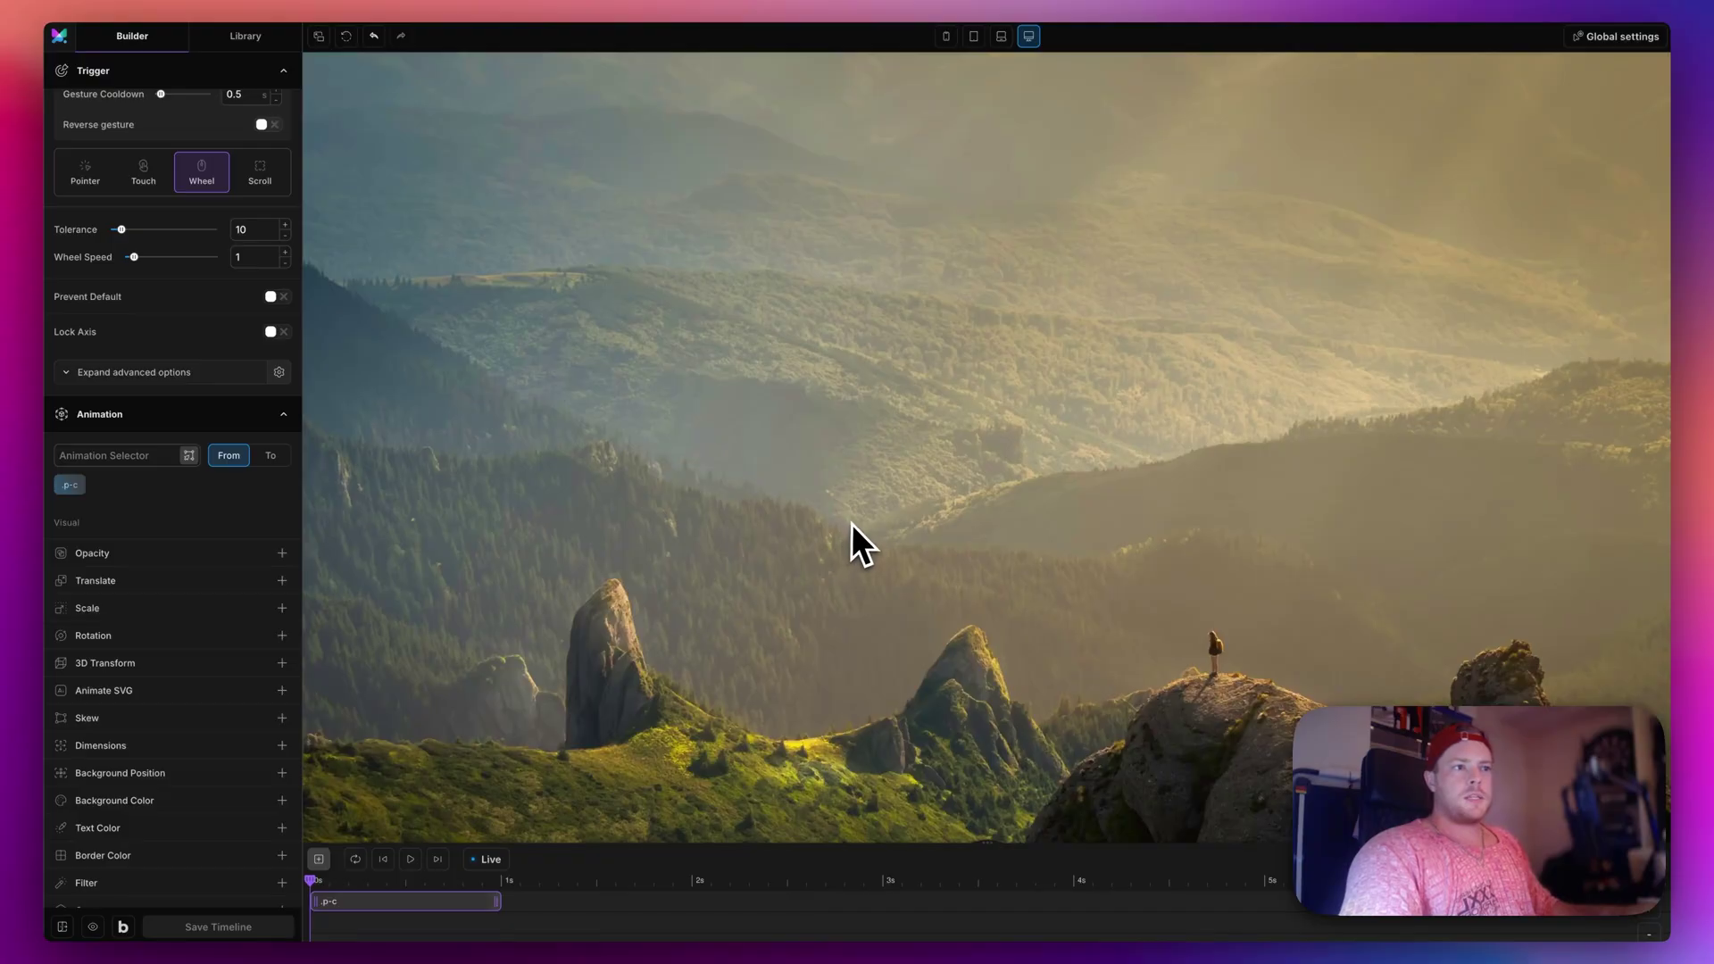
Test the vertical transitions by cycling through the full-screen sections in the page preview.
scroll(253, 479, up, 5)
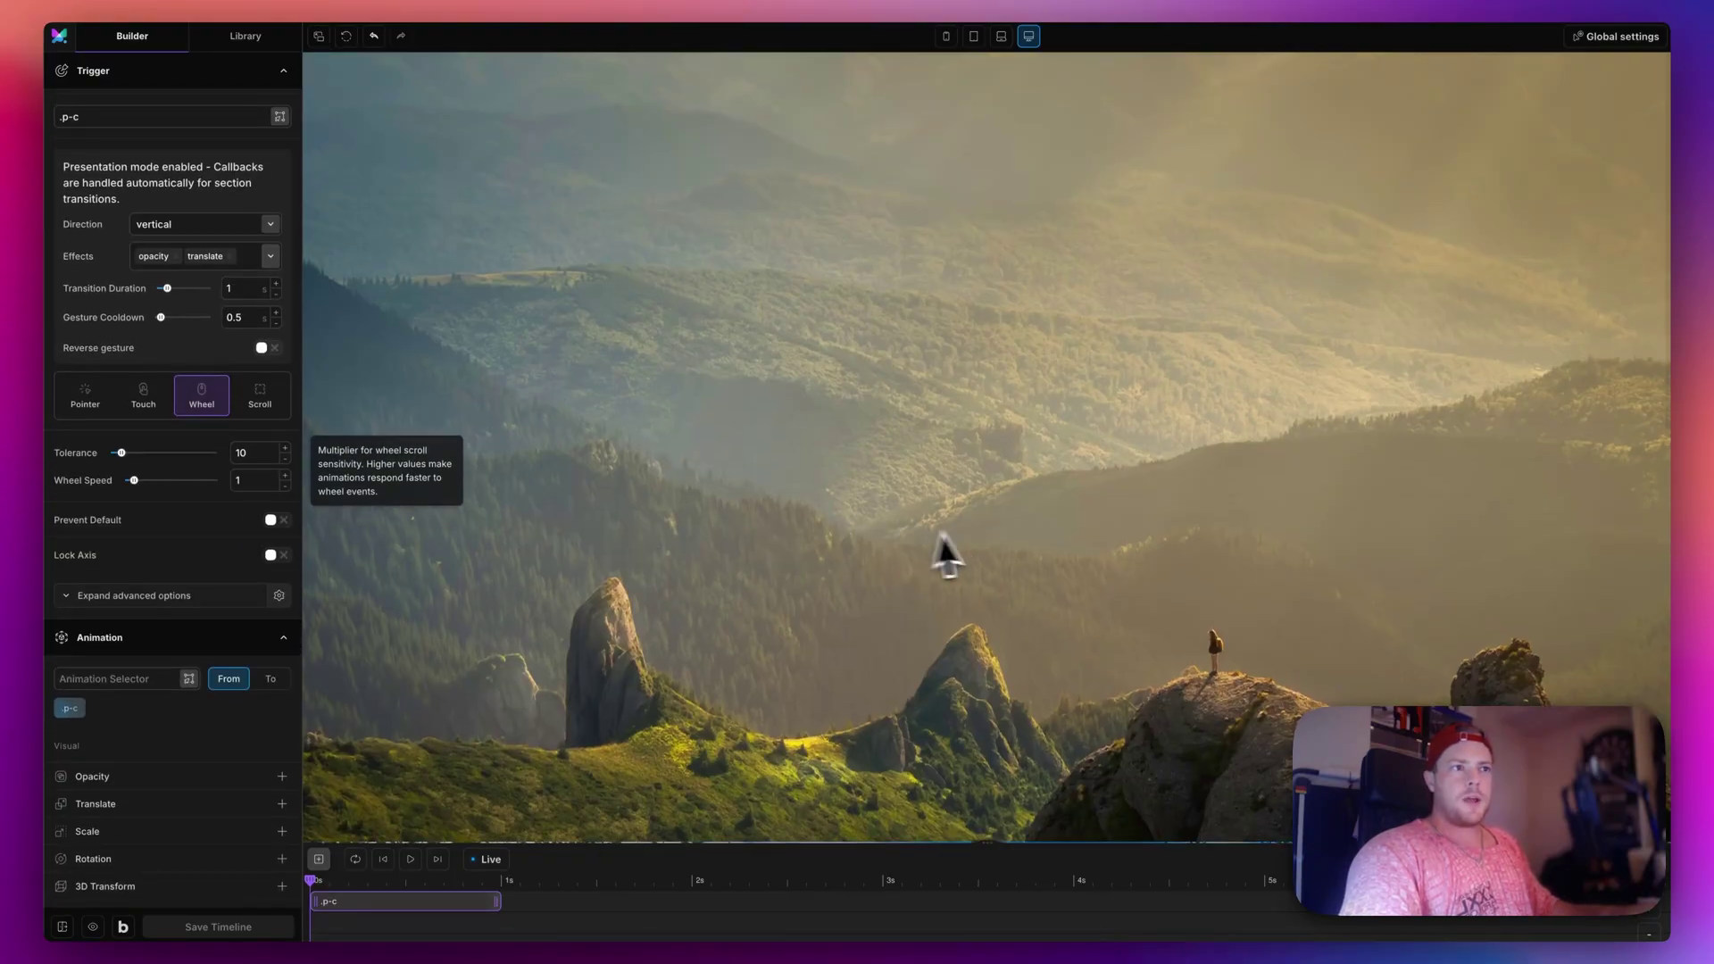
scroll(977, 533, down, 2)
scroll(980, 533, down, 2)
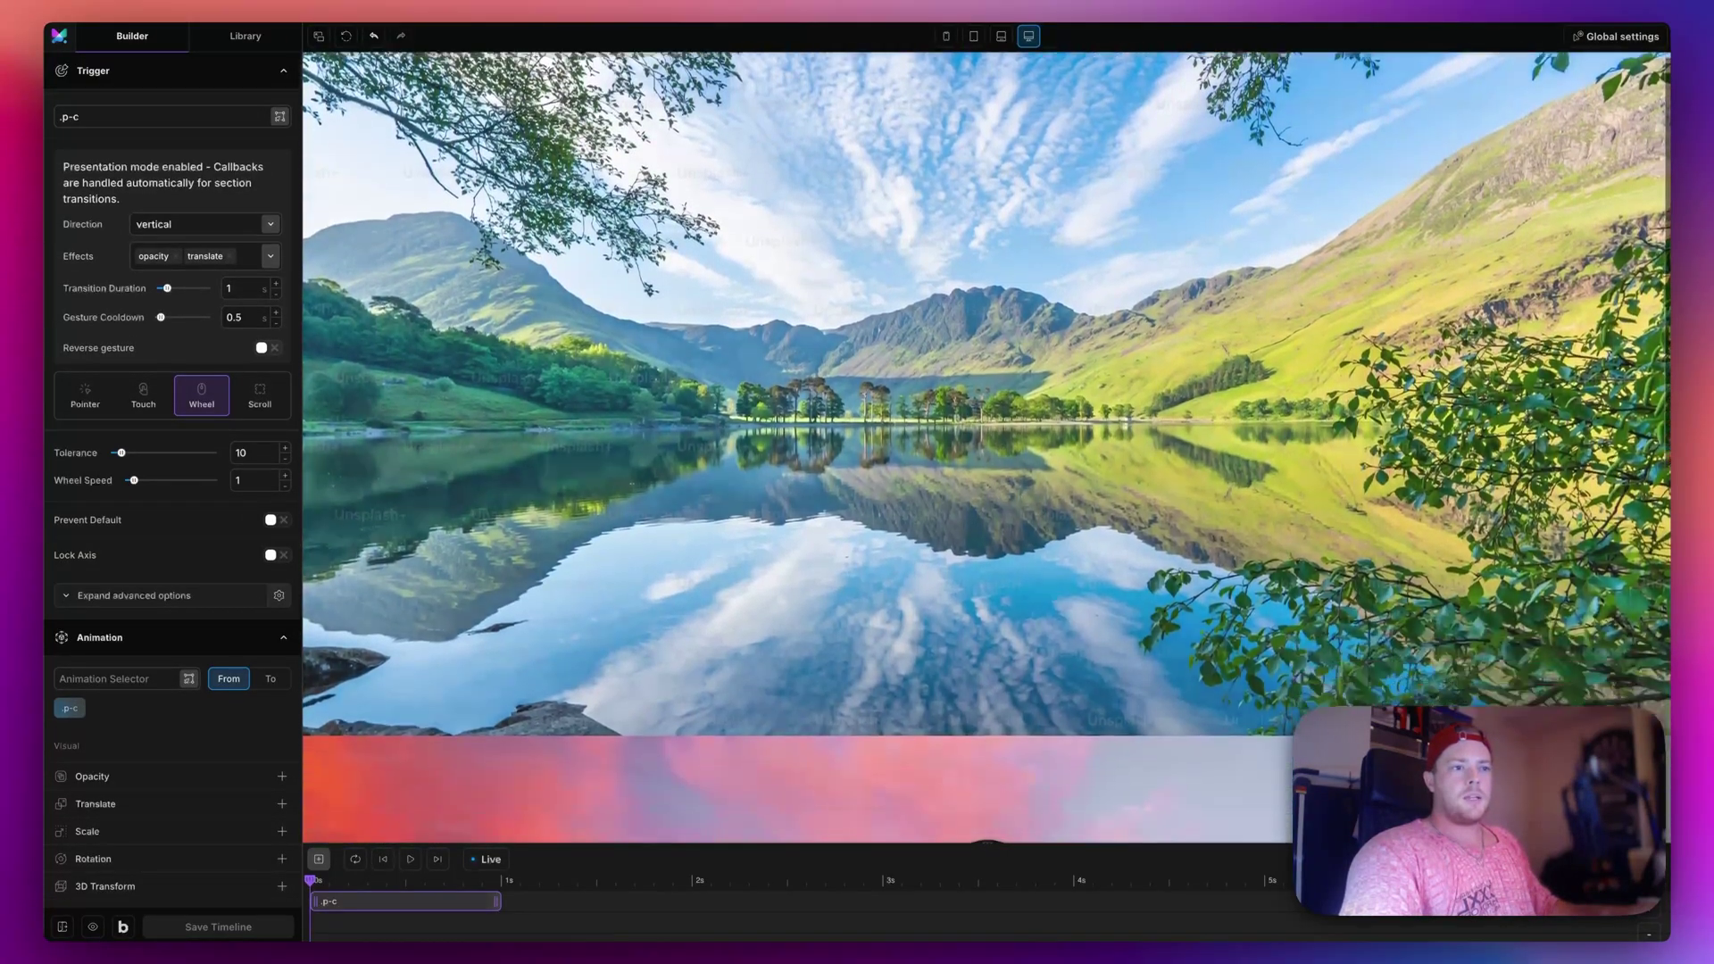
scroll(988, 533, down, 2)
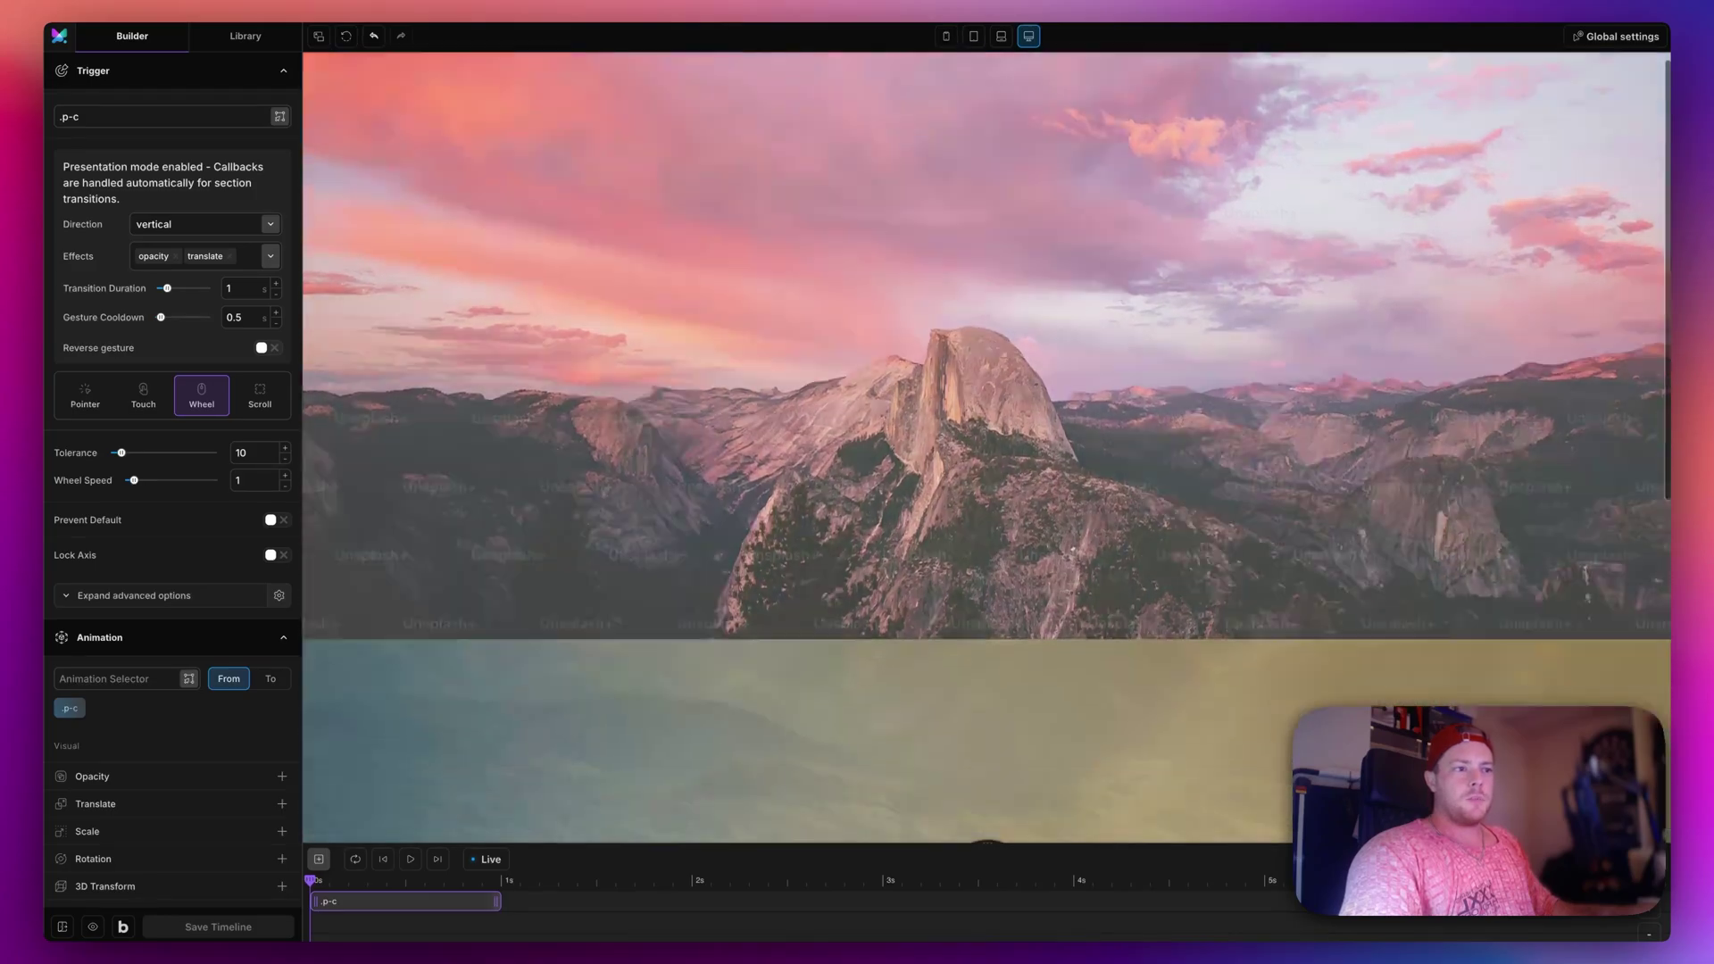
scroll(987, 448, down, 2)
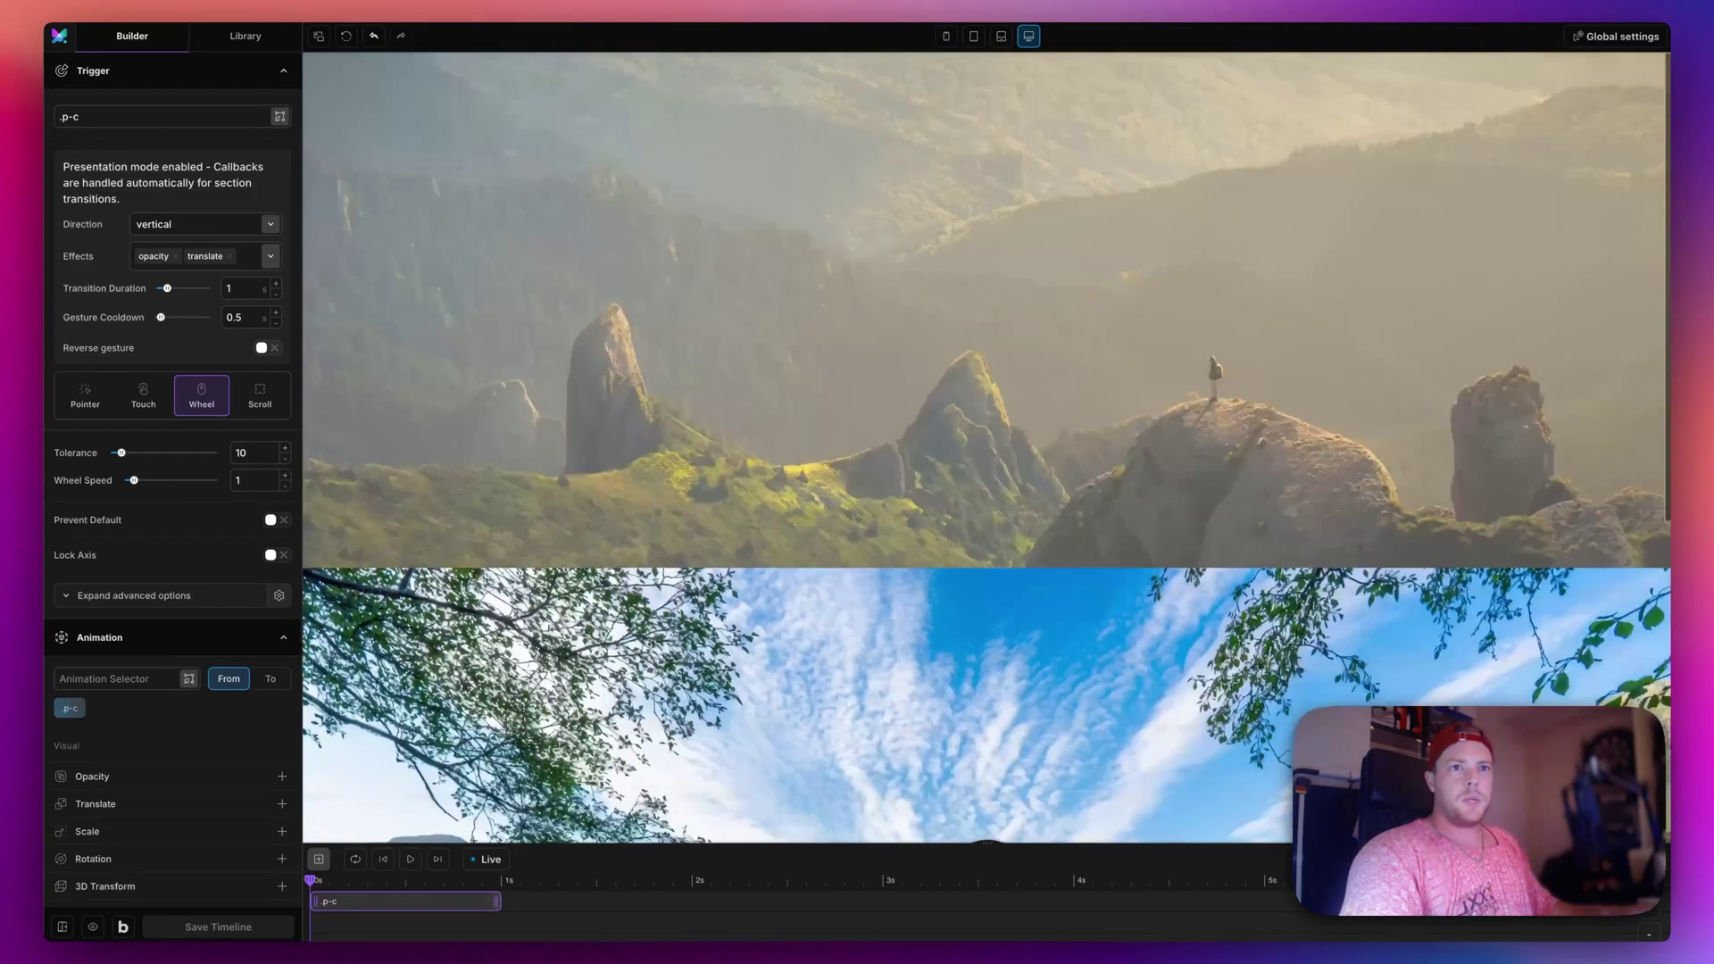
scroll(706, 536, down, 2)
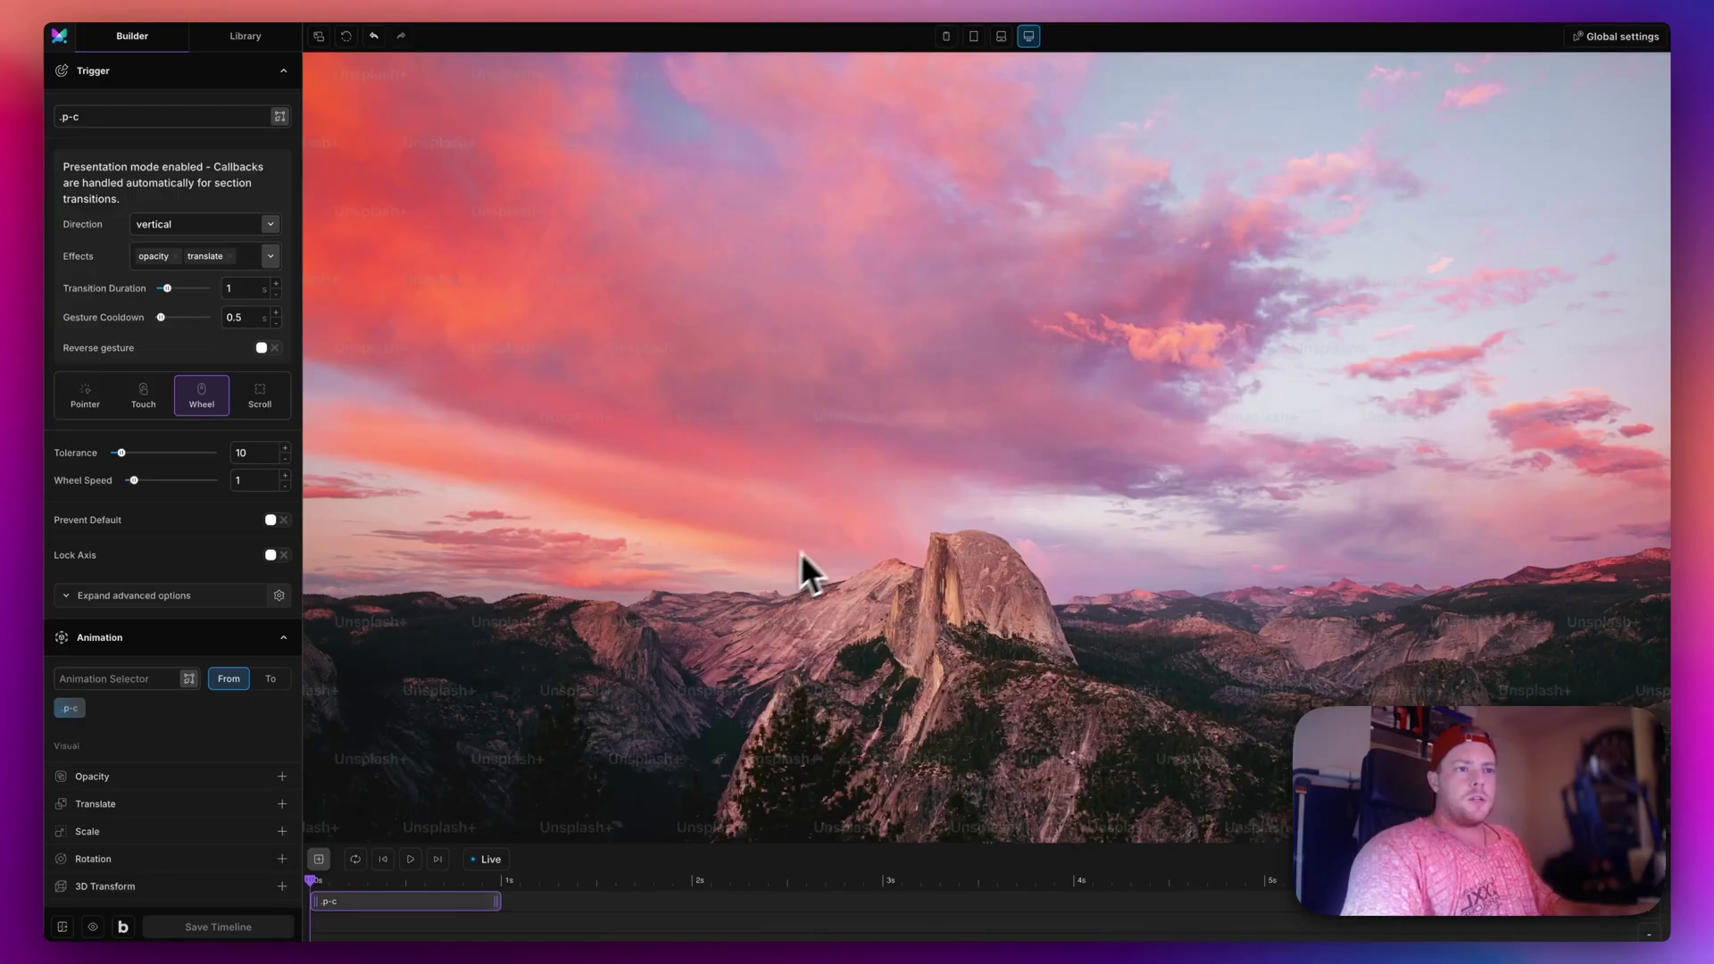
Change the presentation mode's transition direction to horizontal.
click(266, 228)
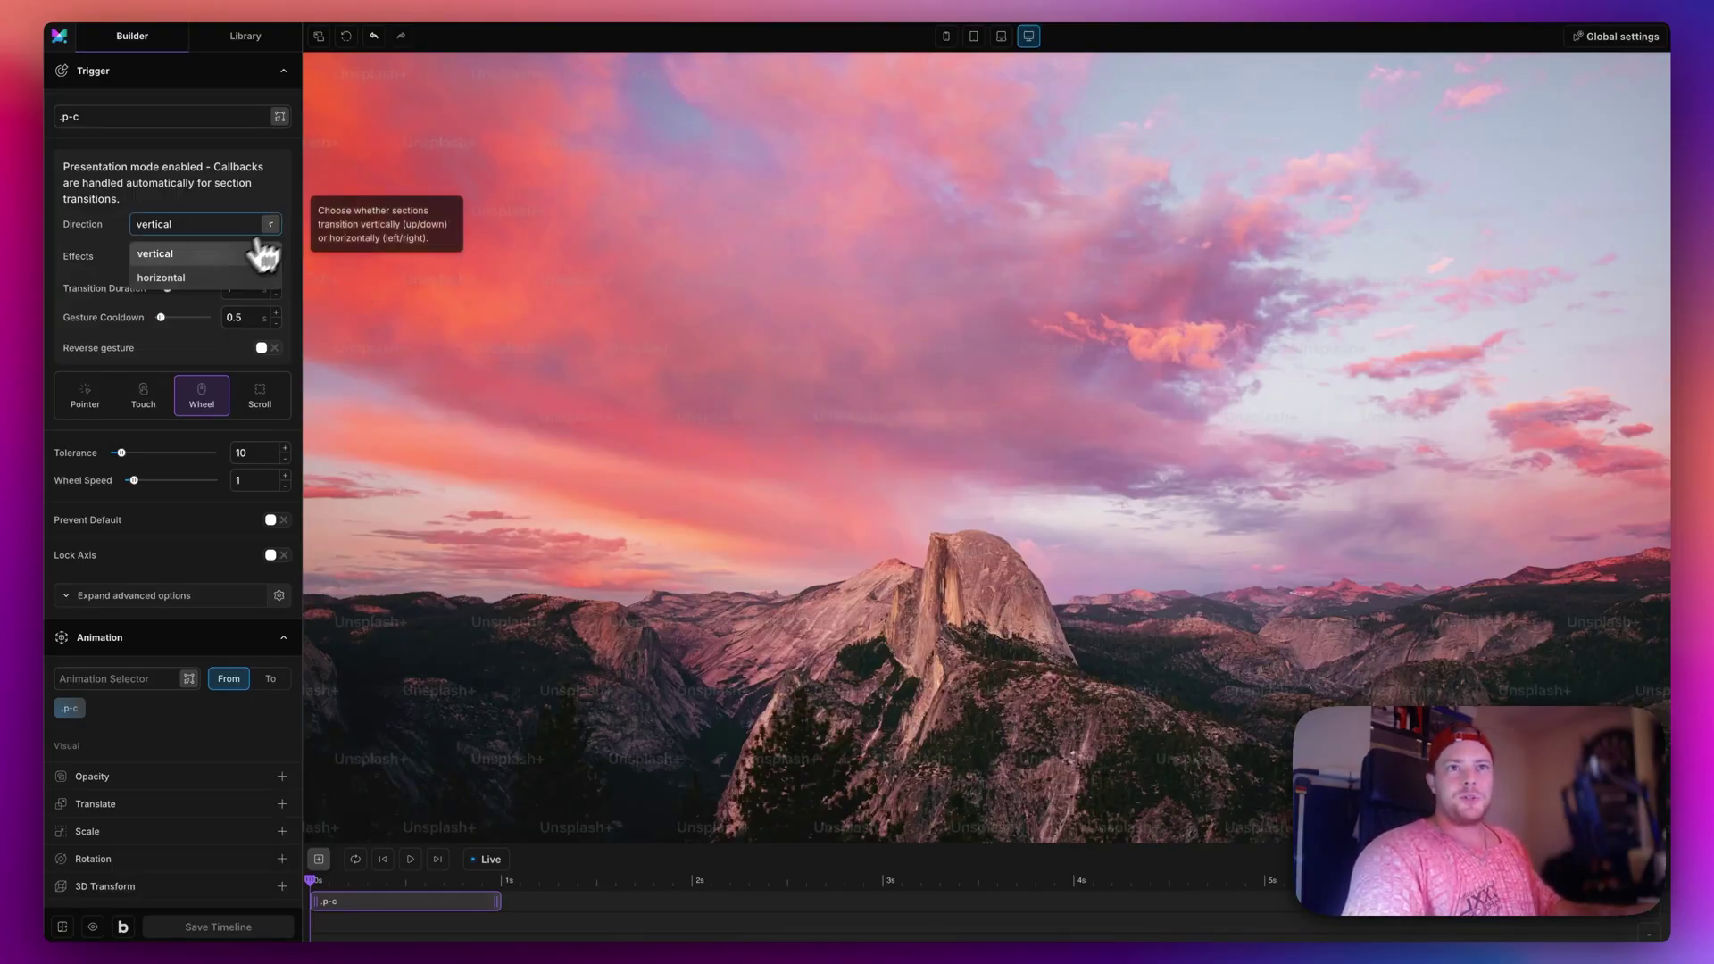
click(162, 278)
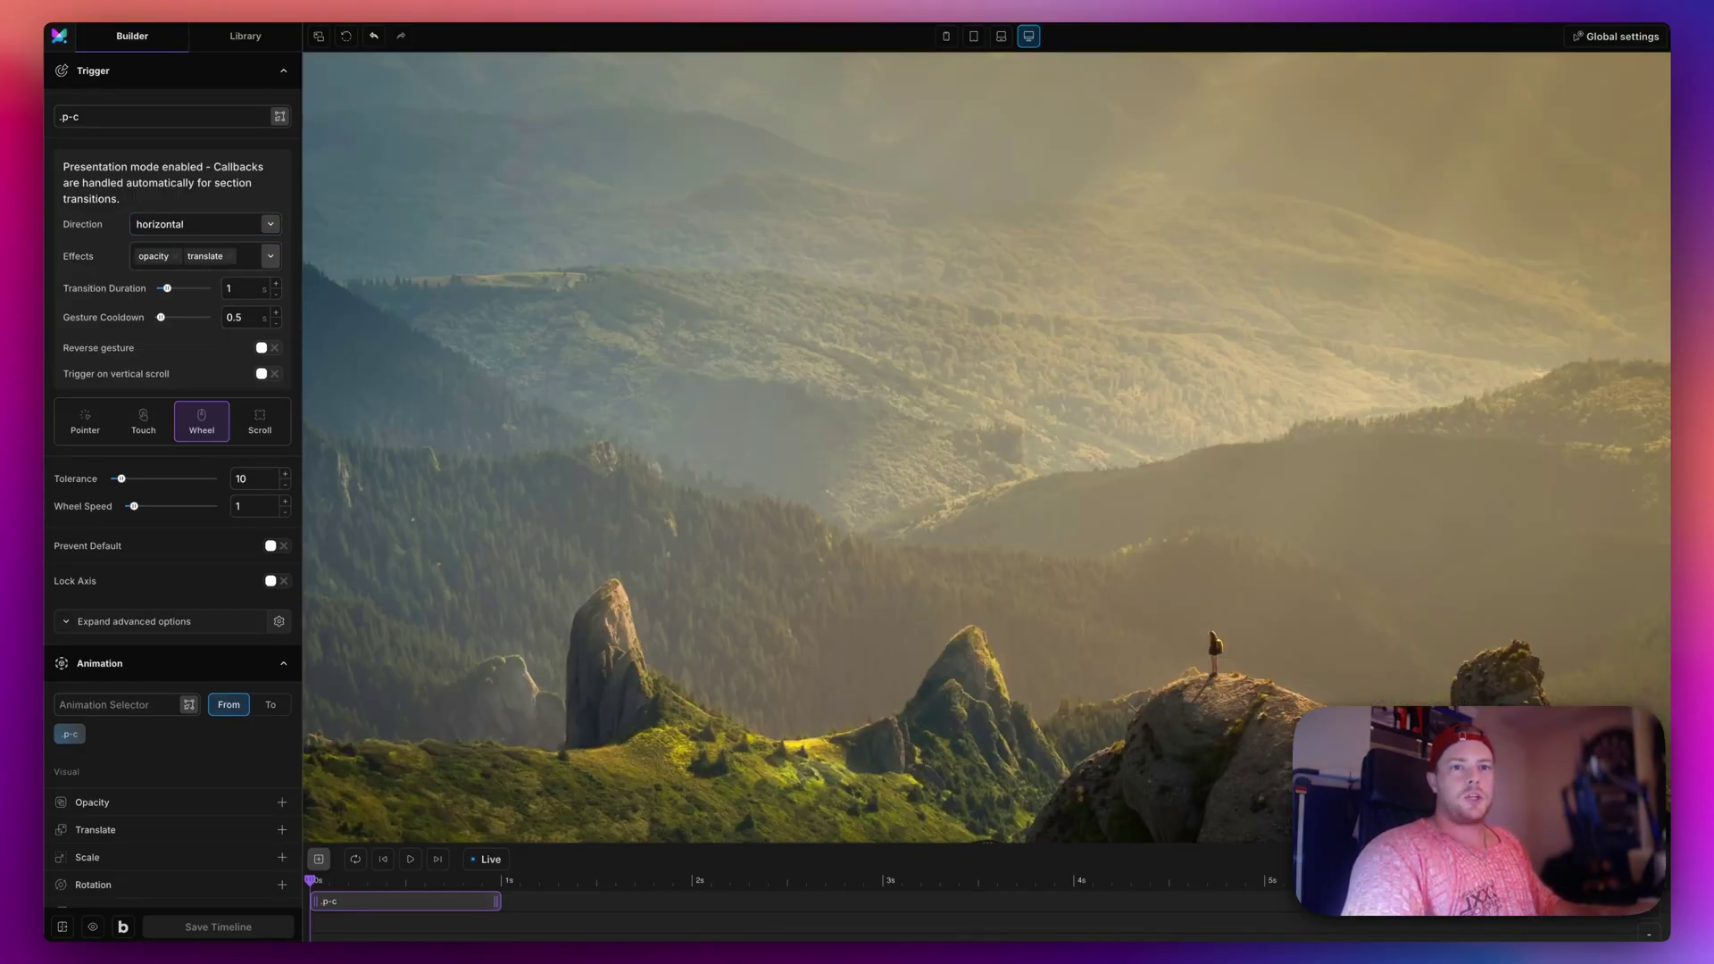
Enable triggering on vertical scroll for the horizontal presentation and test it by cycling through the sections in the preview.
mouse_move(93, 377)
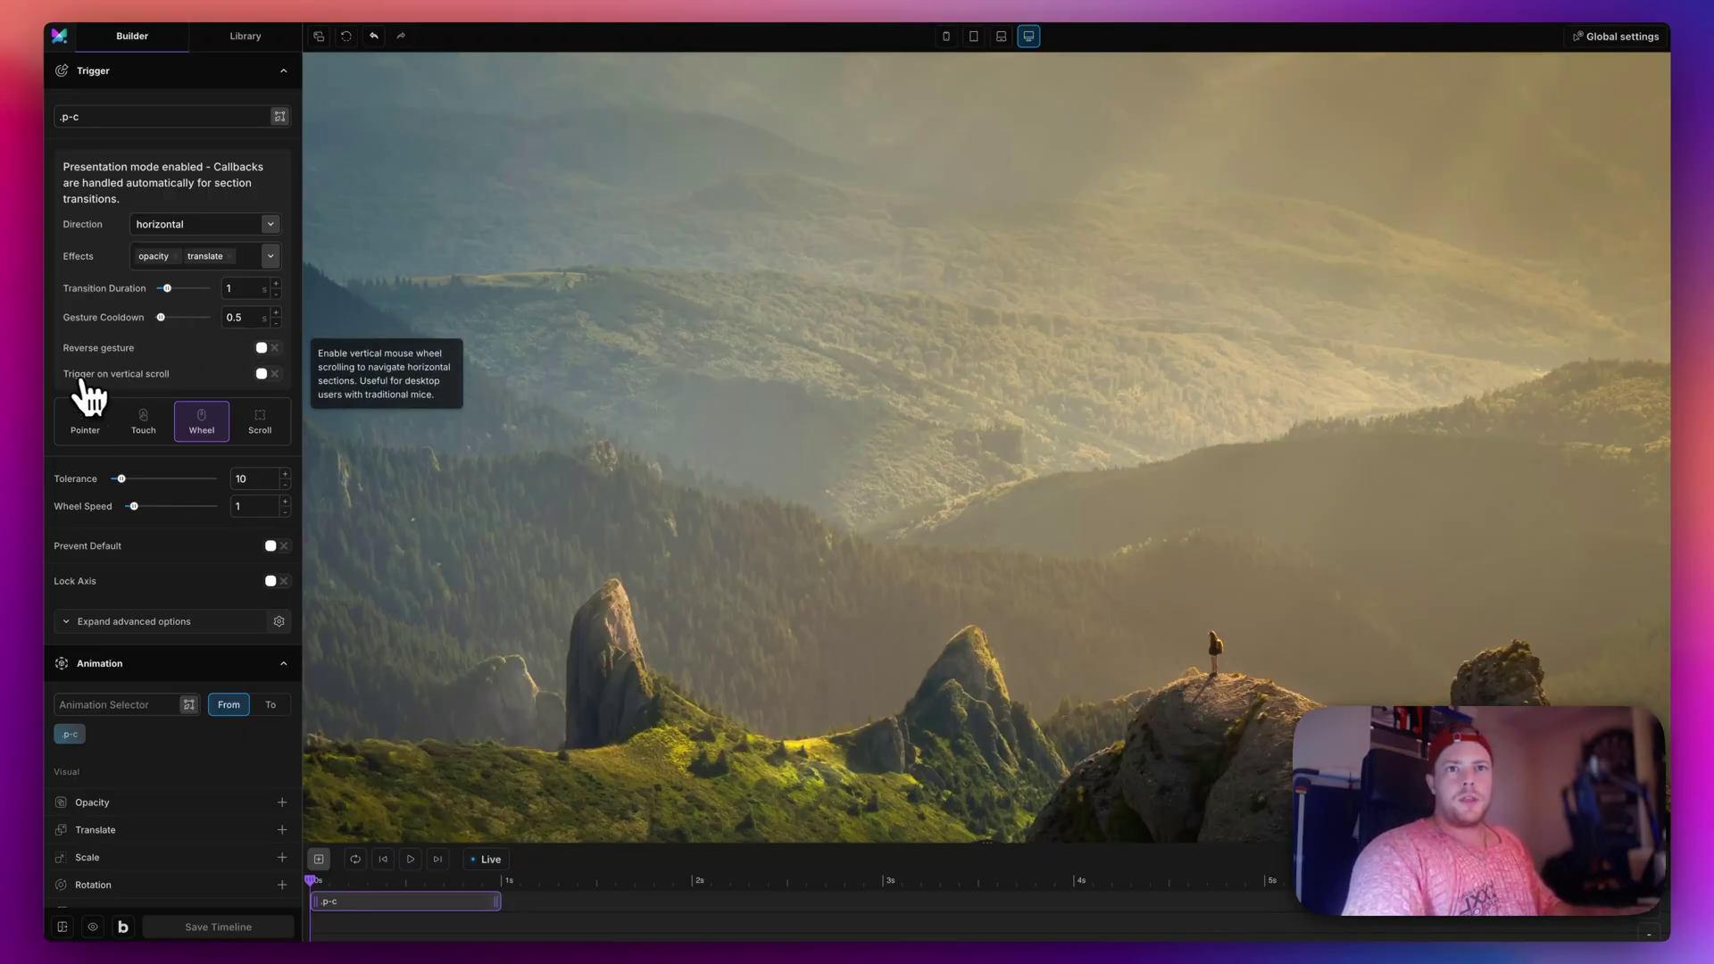
click(264, 374)
scroll(814, 490, down, 2)
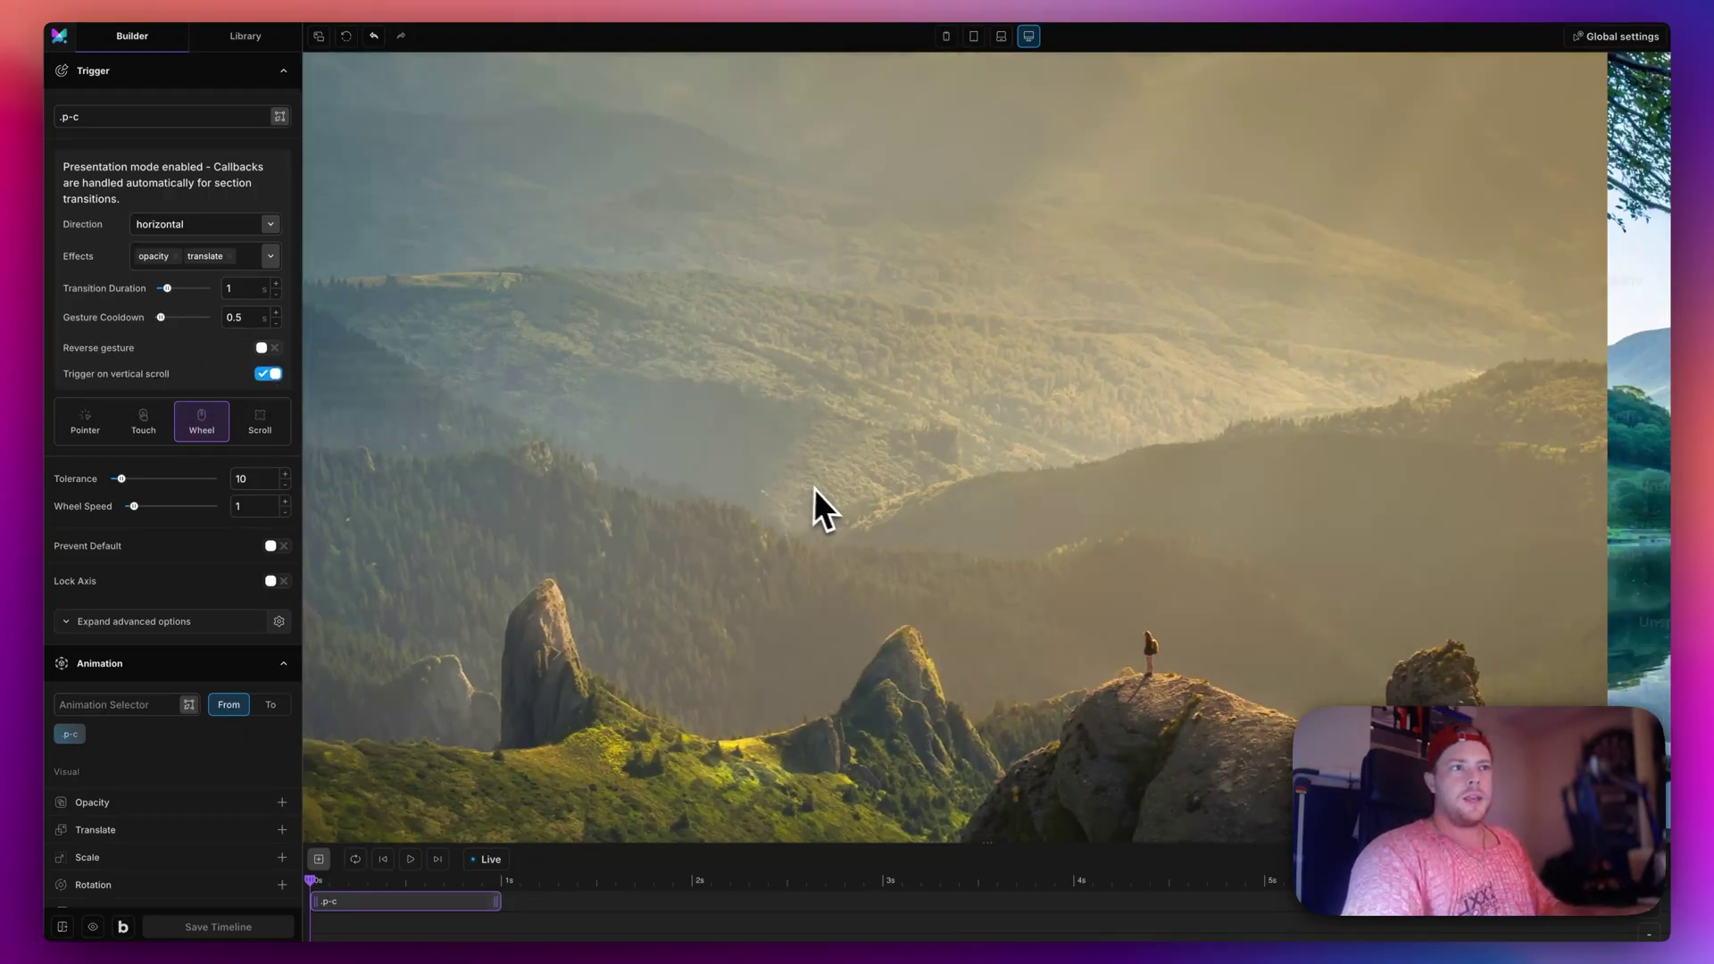
scroll(818, 489, down, 2)
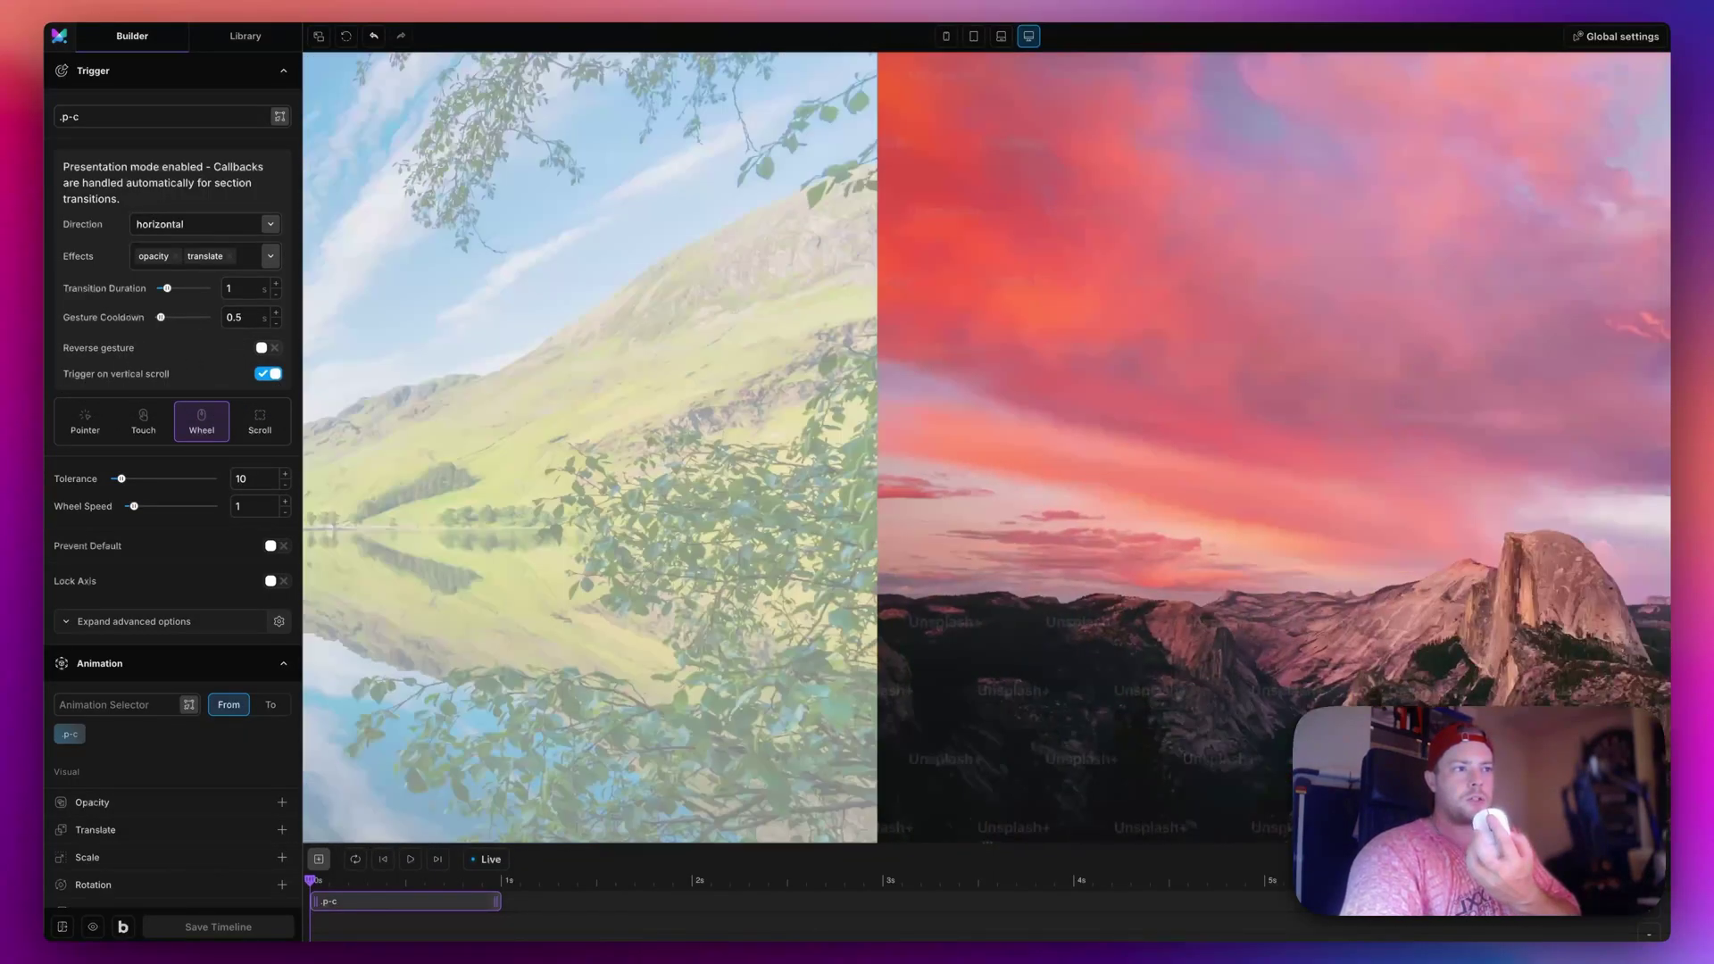
scroll(818, 489, down, 2)
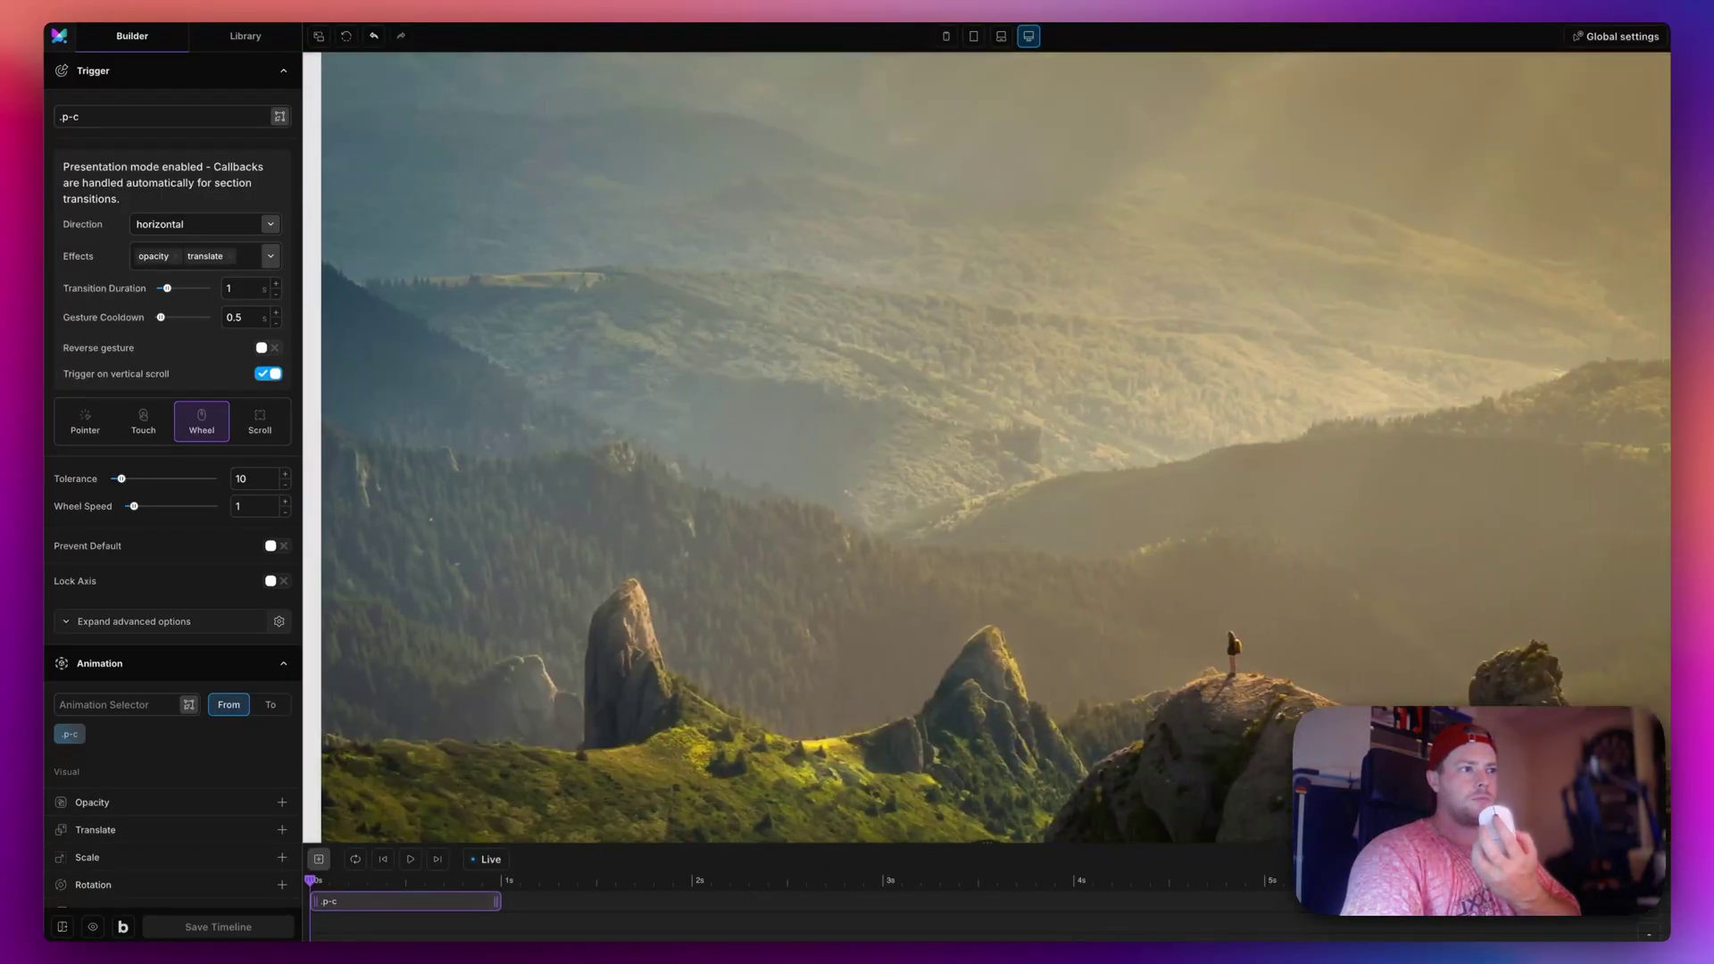
scroll(818, 489, down, 2)
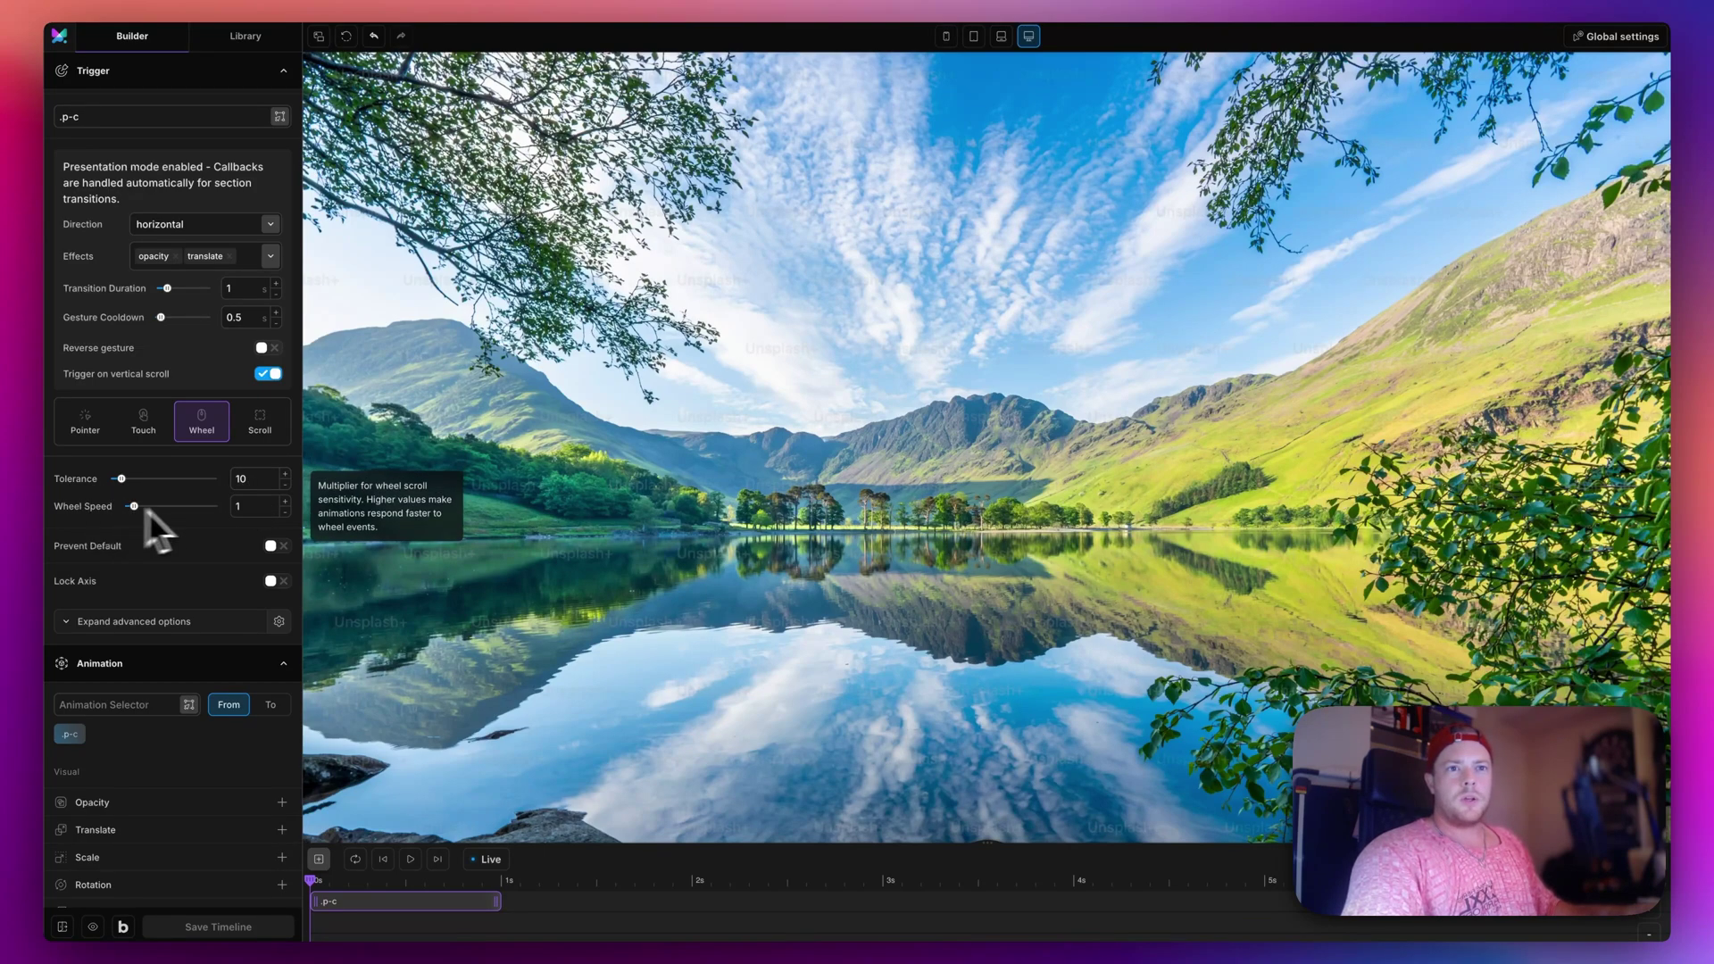
Set the transition duration to 3 seconds and test the slower section changes in the preview.
scroll(134, 332, up, 1)
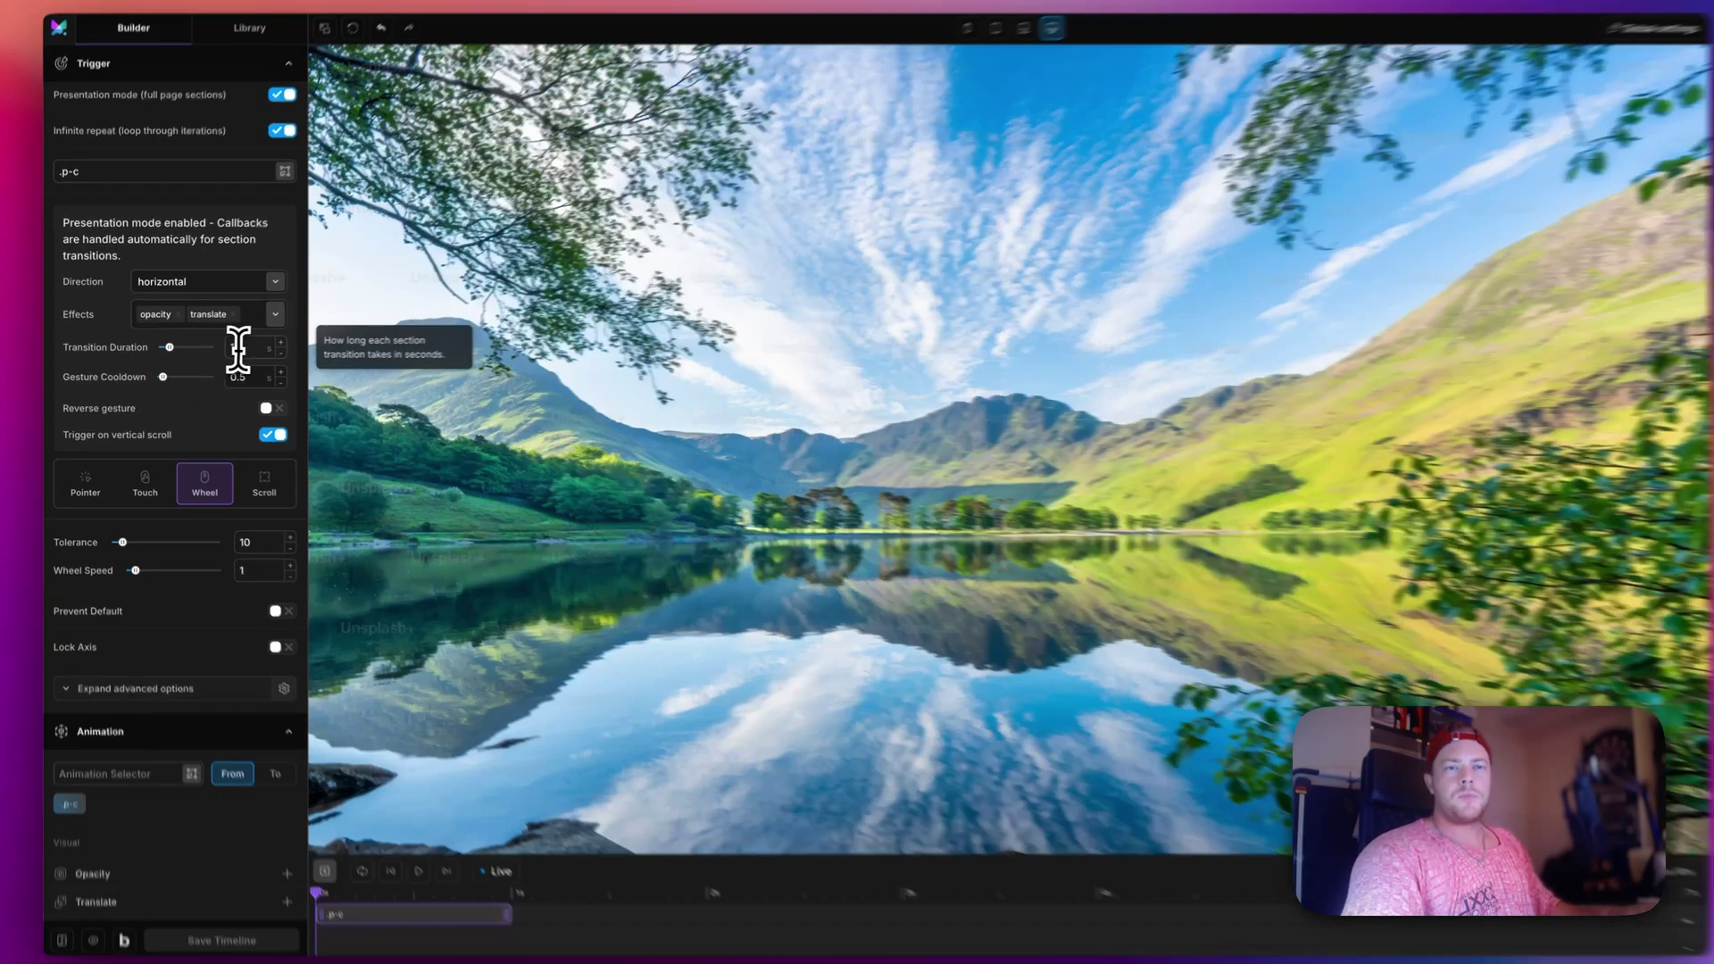
double_click(234, 348)
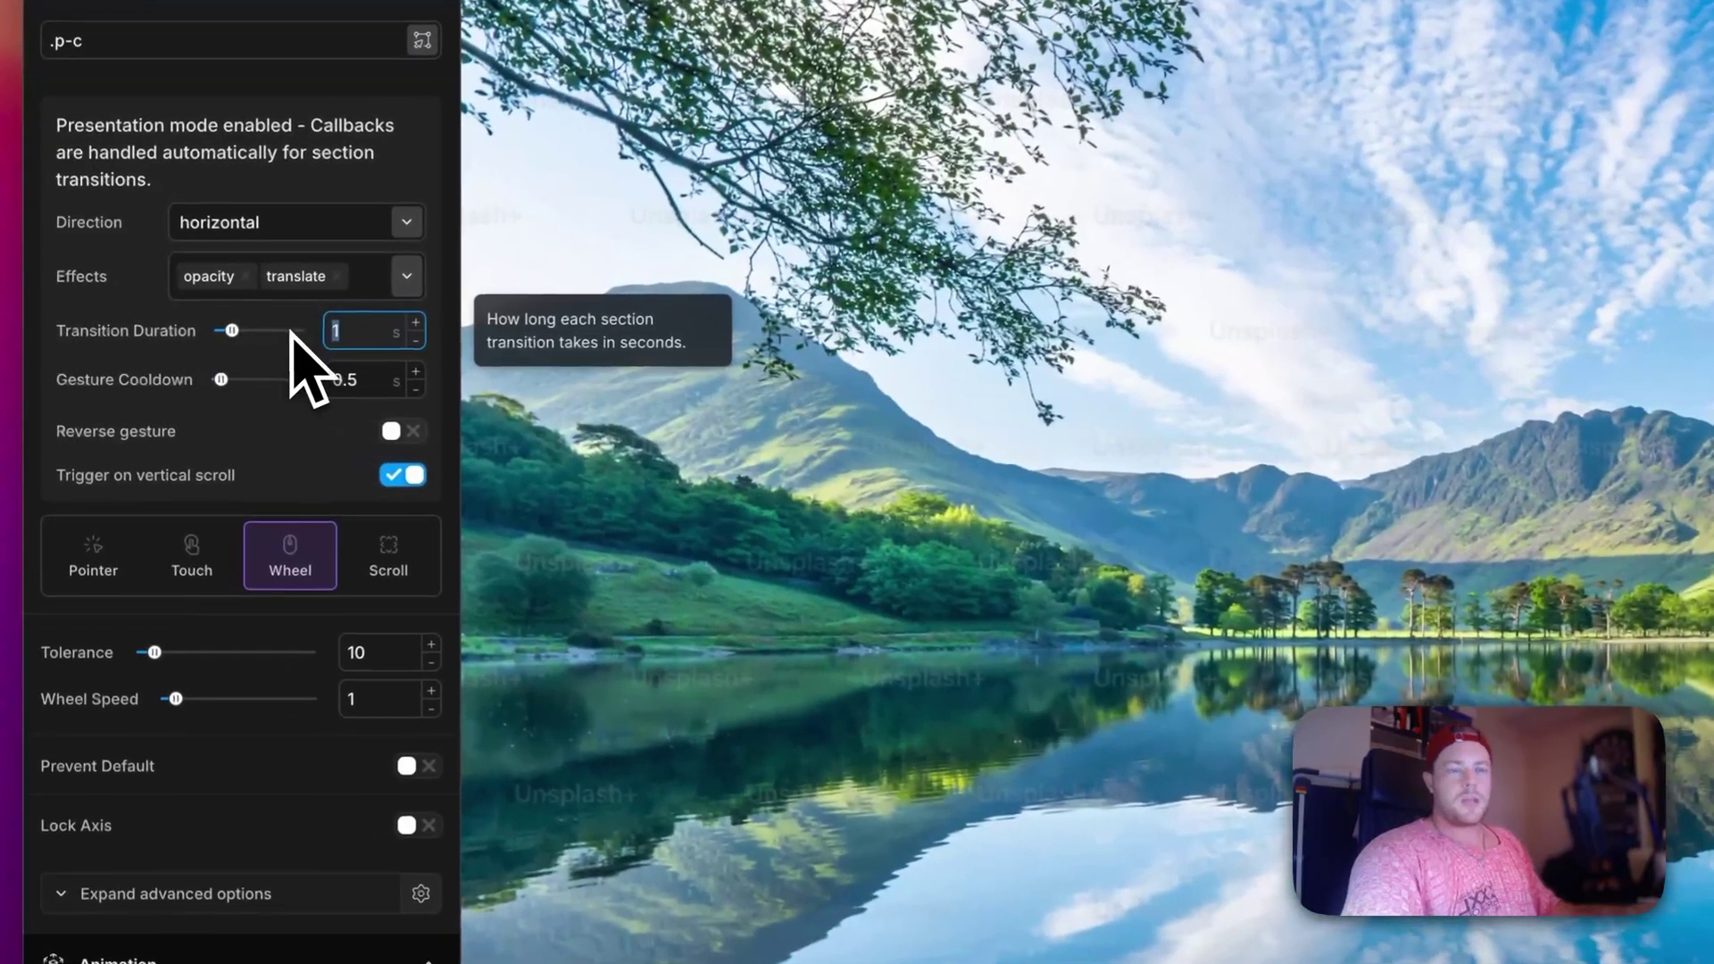
text(3)
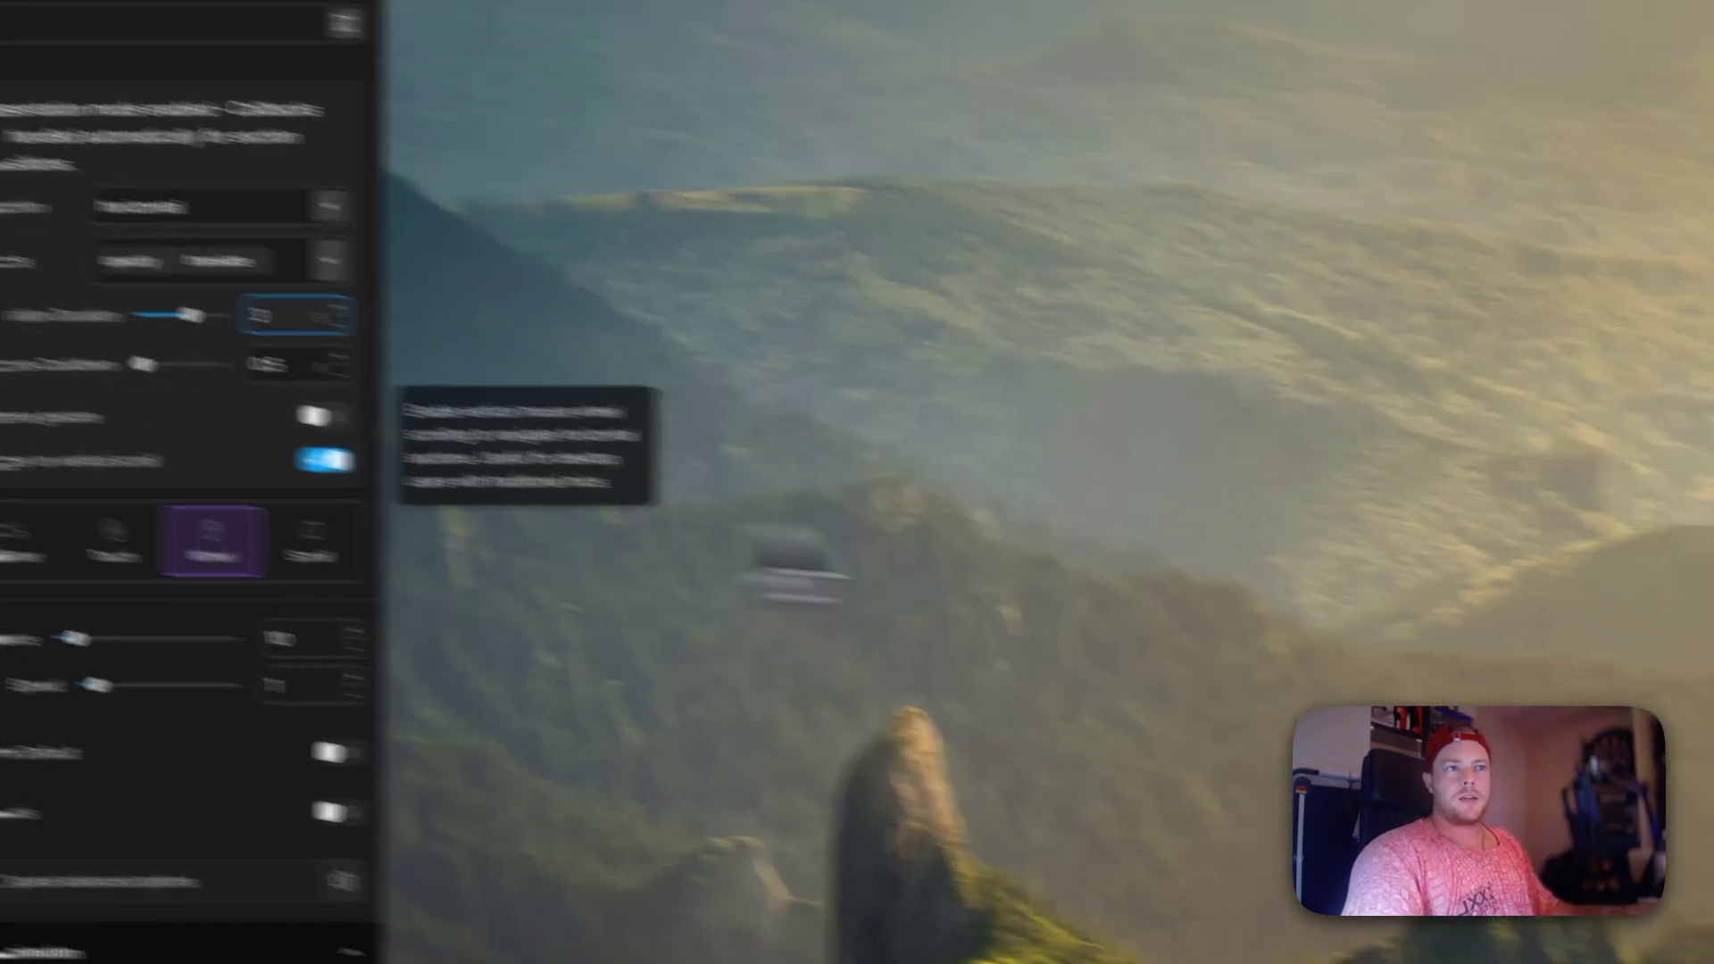
scroll(921, 479, down, 1)
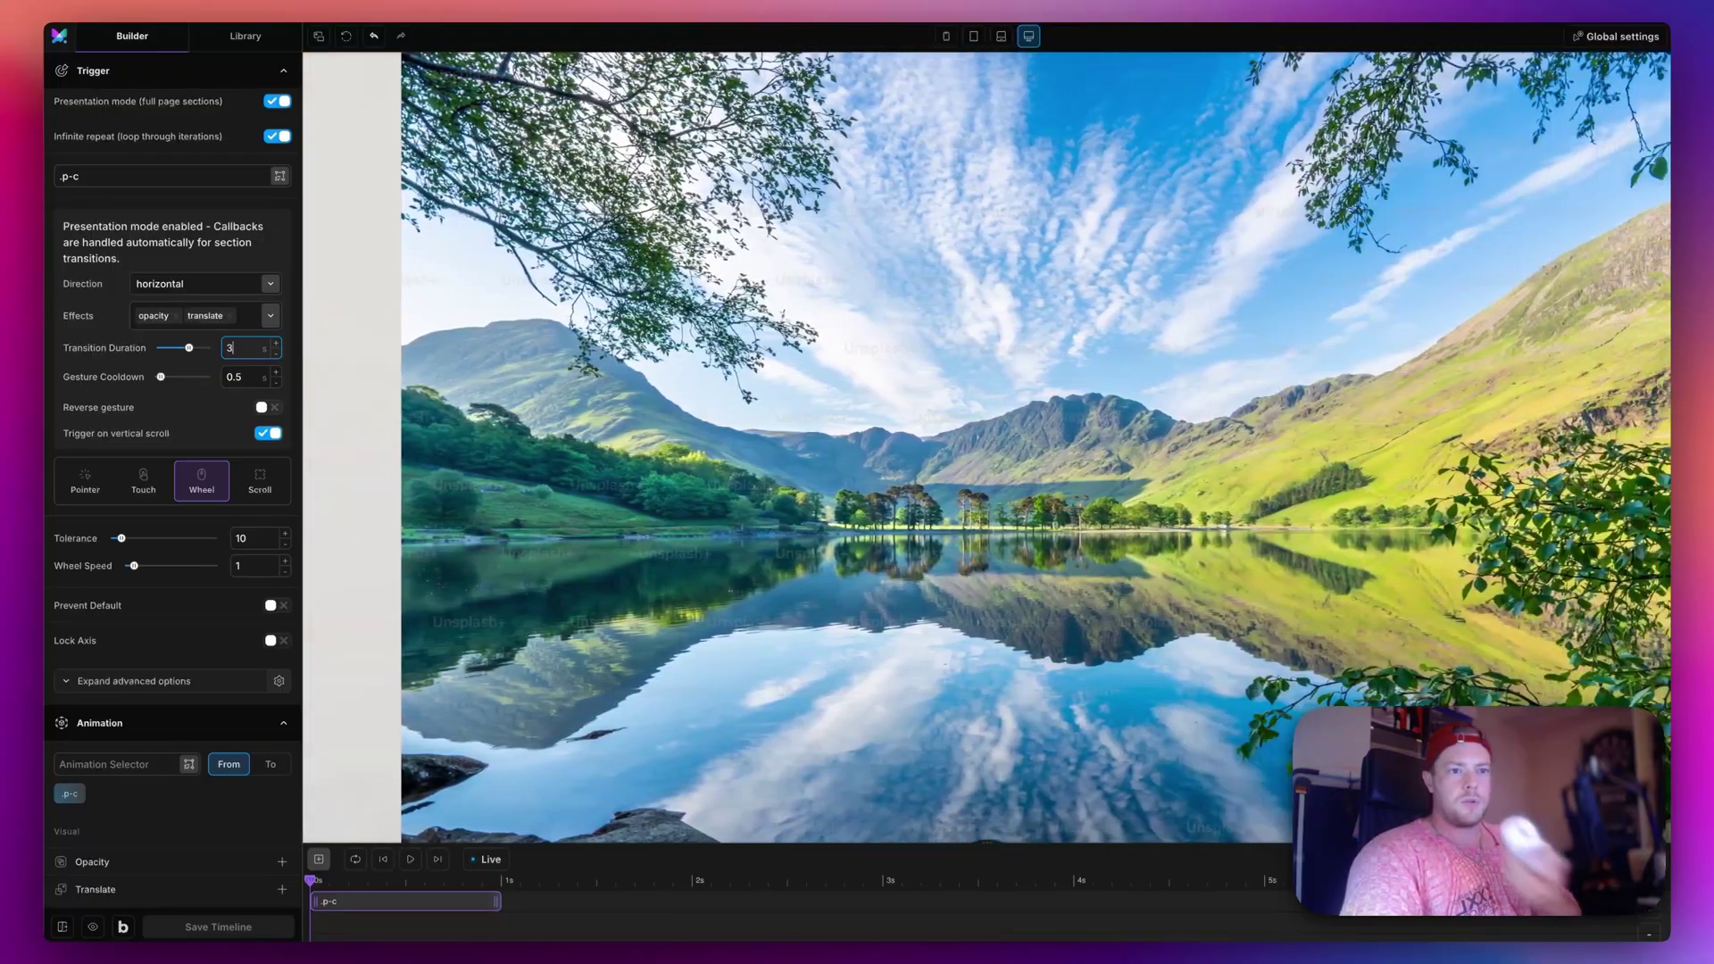
scroll(1032, 508, down, 1)
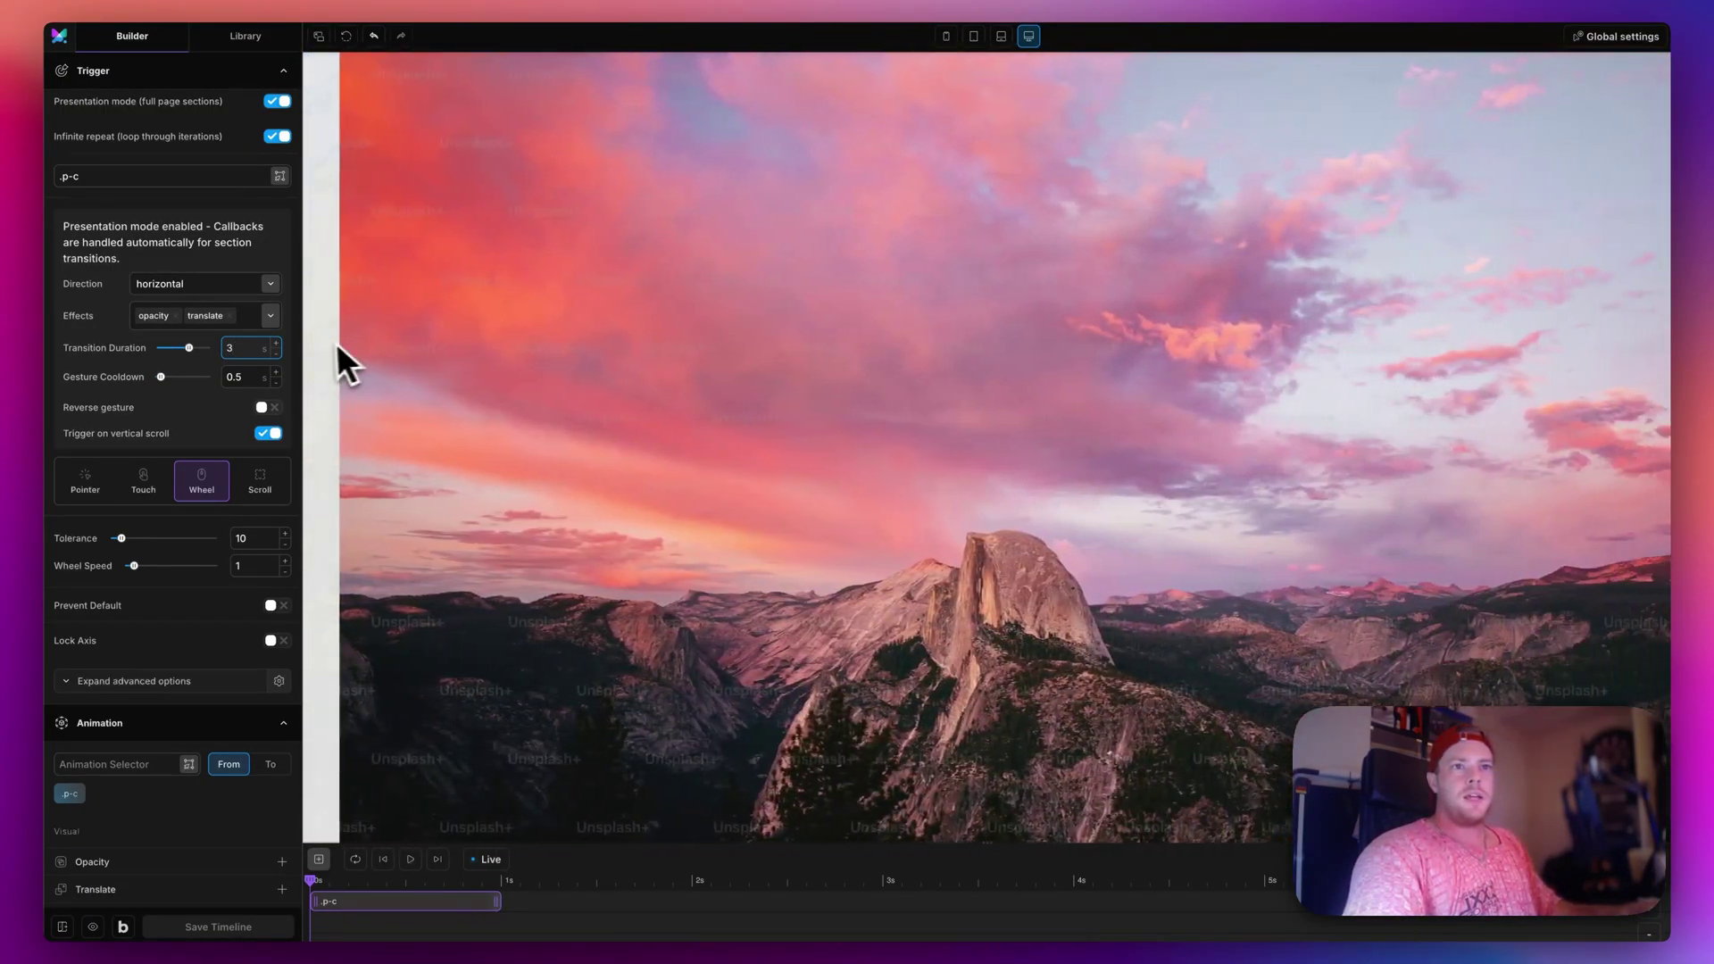
Remove opacity from the transition effects and test the section changes with translate only.
mouse_move(152, 327)
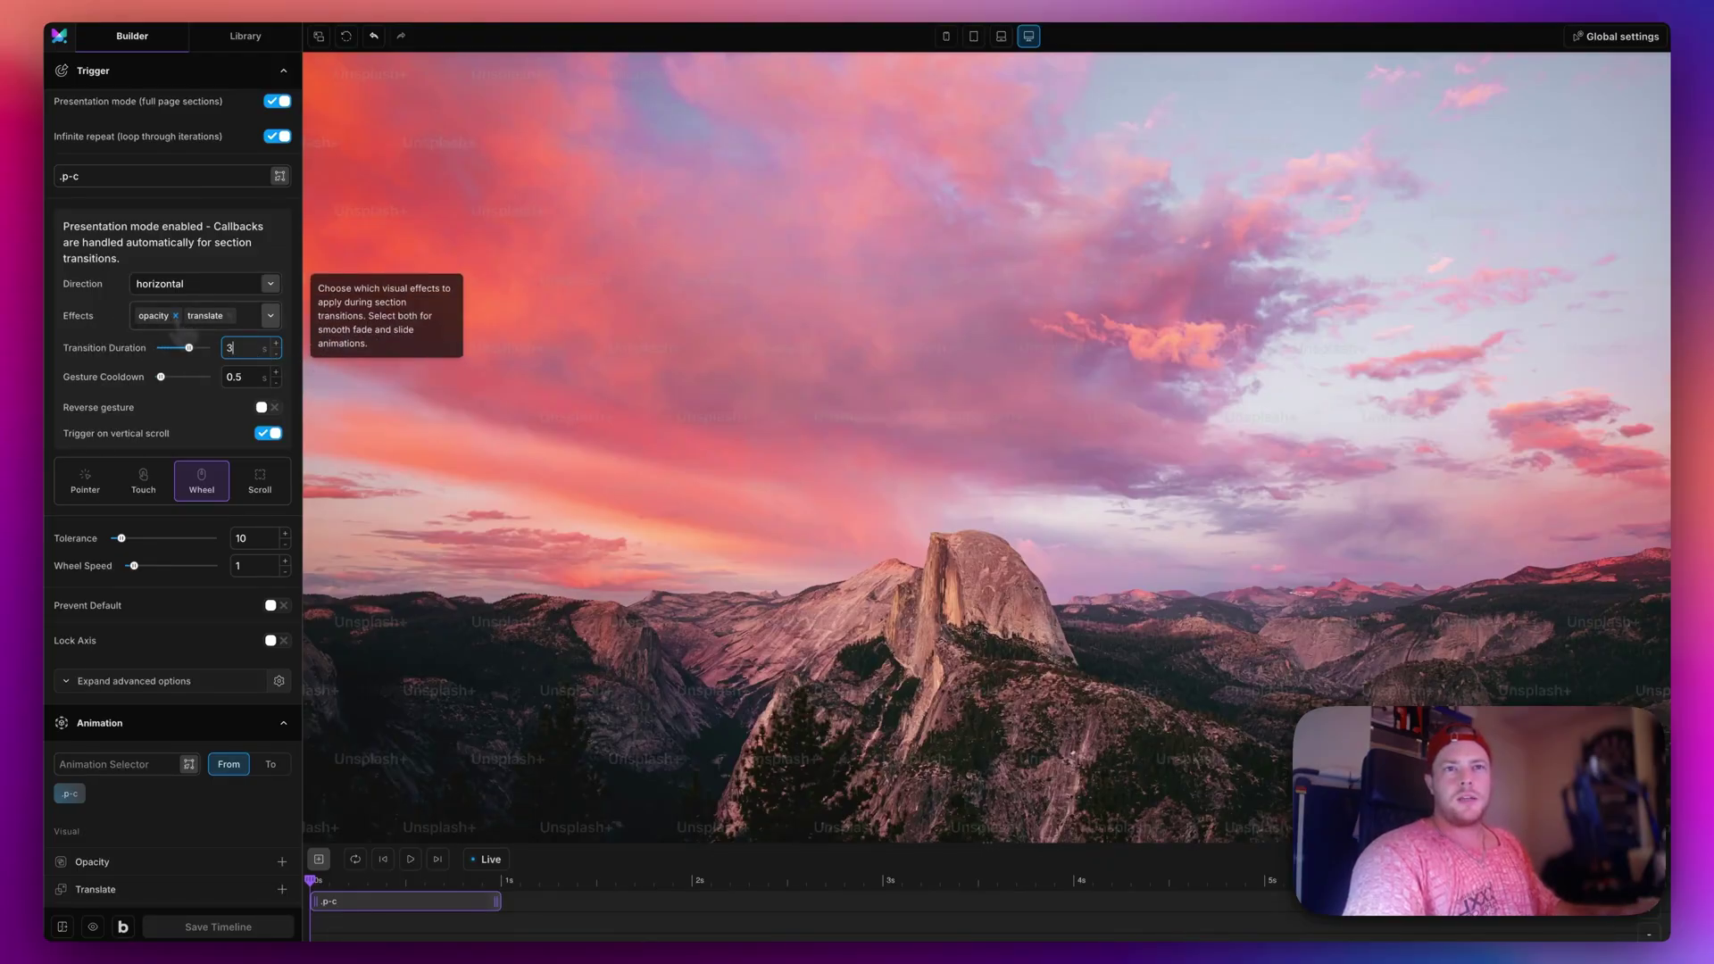
click(175, 315)
scroll(934, 497, down, 1)
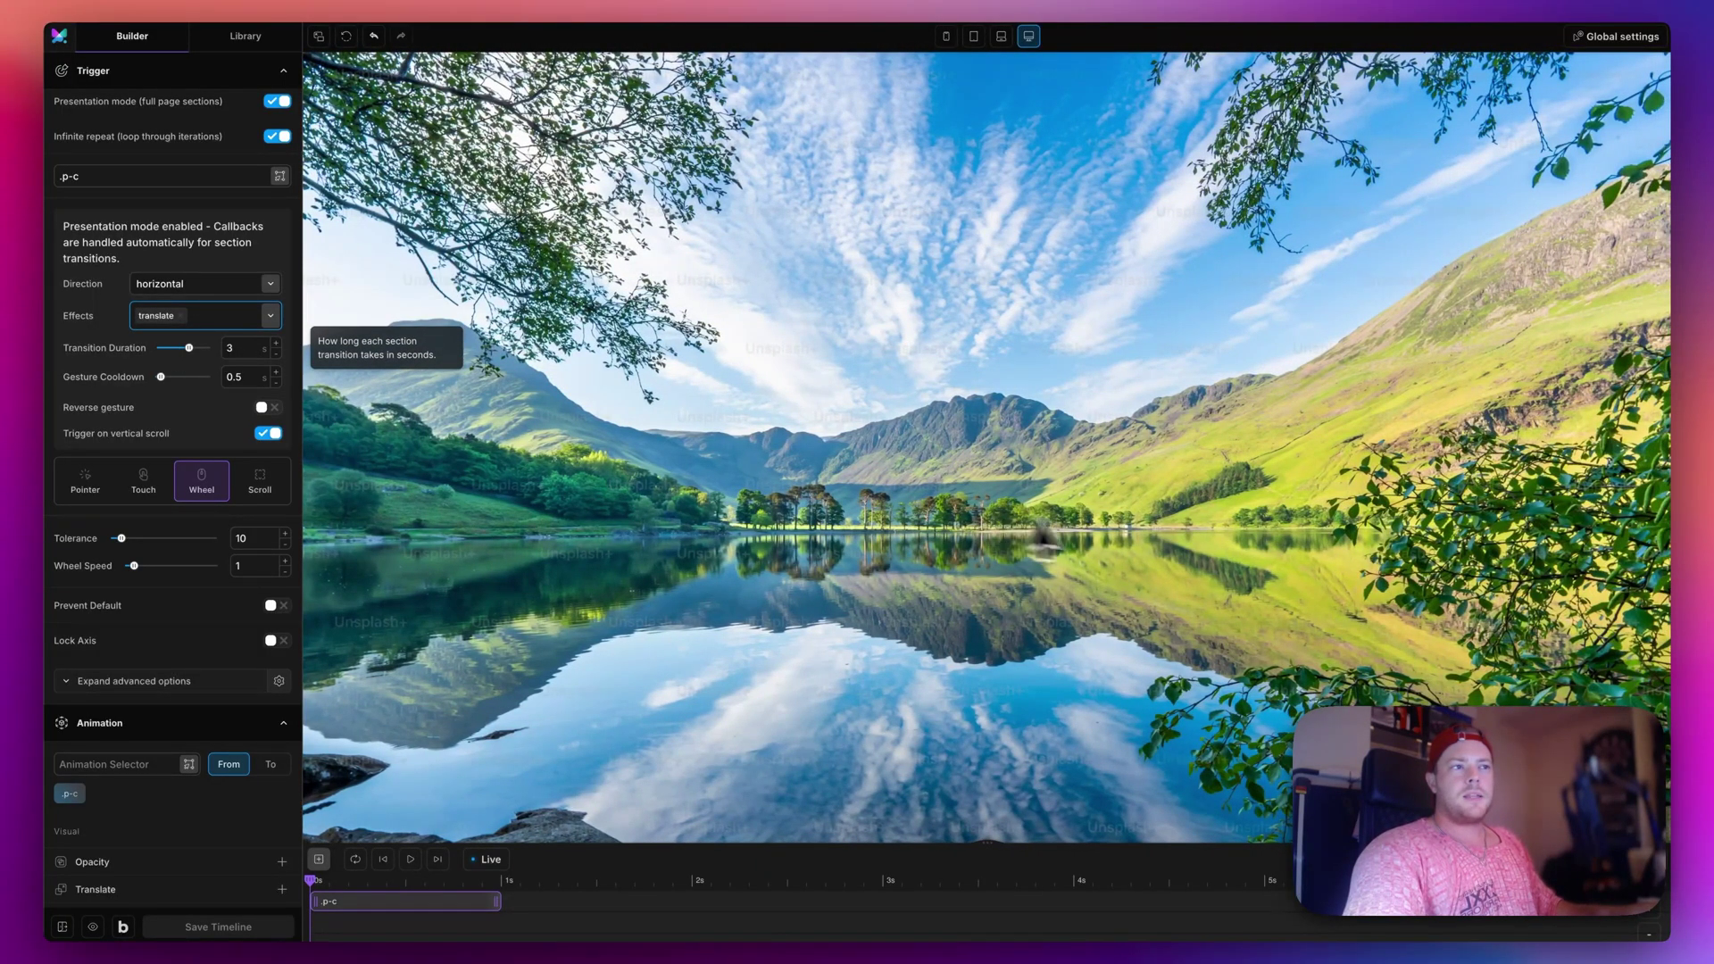
scroll(1114, 523, down, 1)
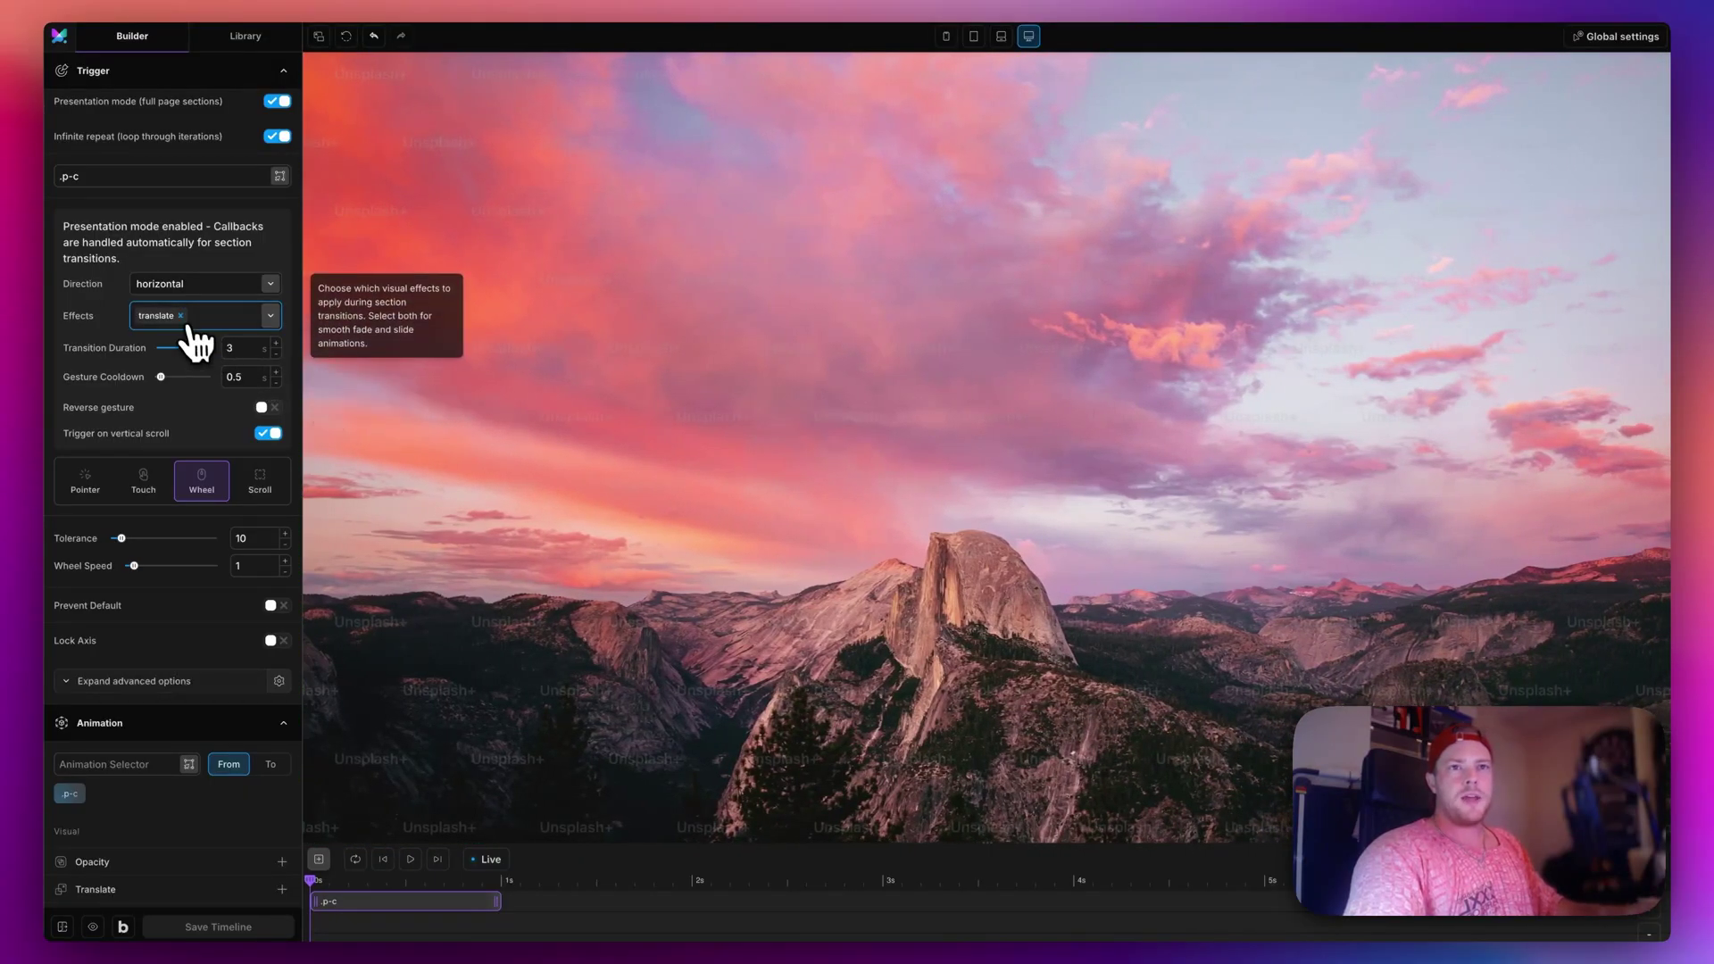
Try the section changes with the translate effect removed, and add translate back to the effects.
click(181, 316)
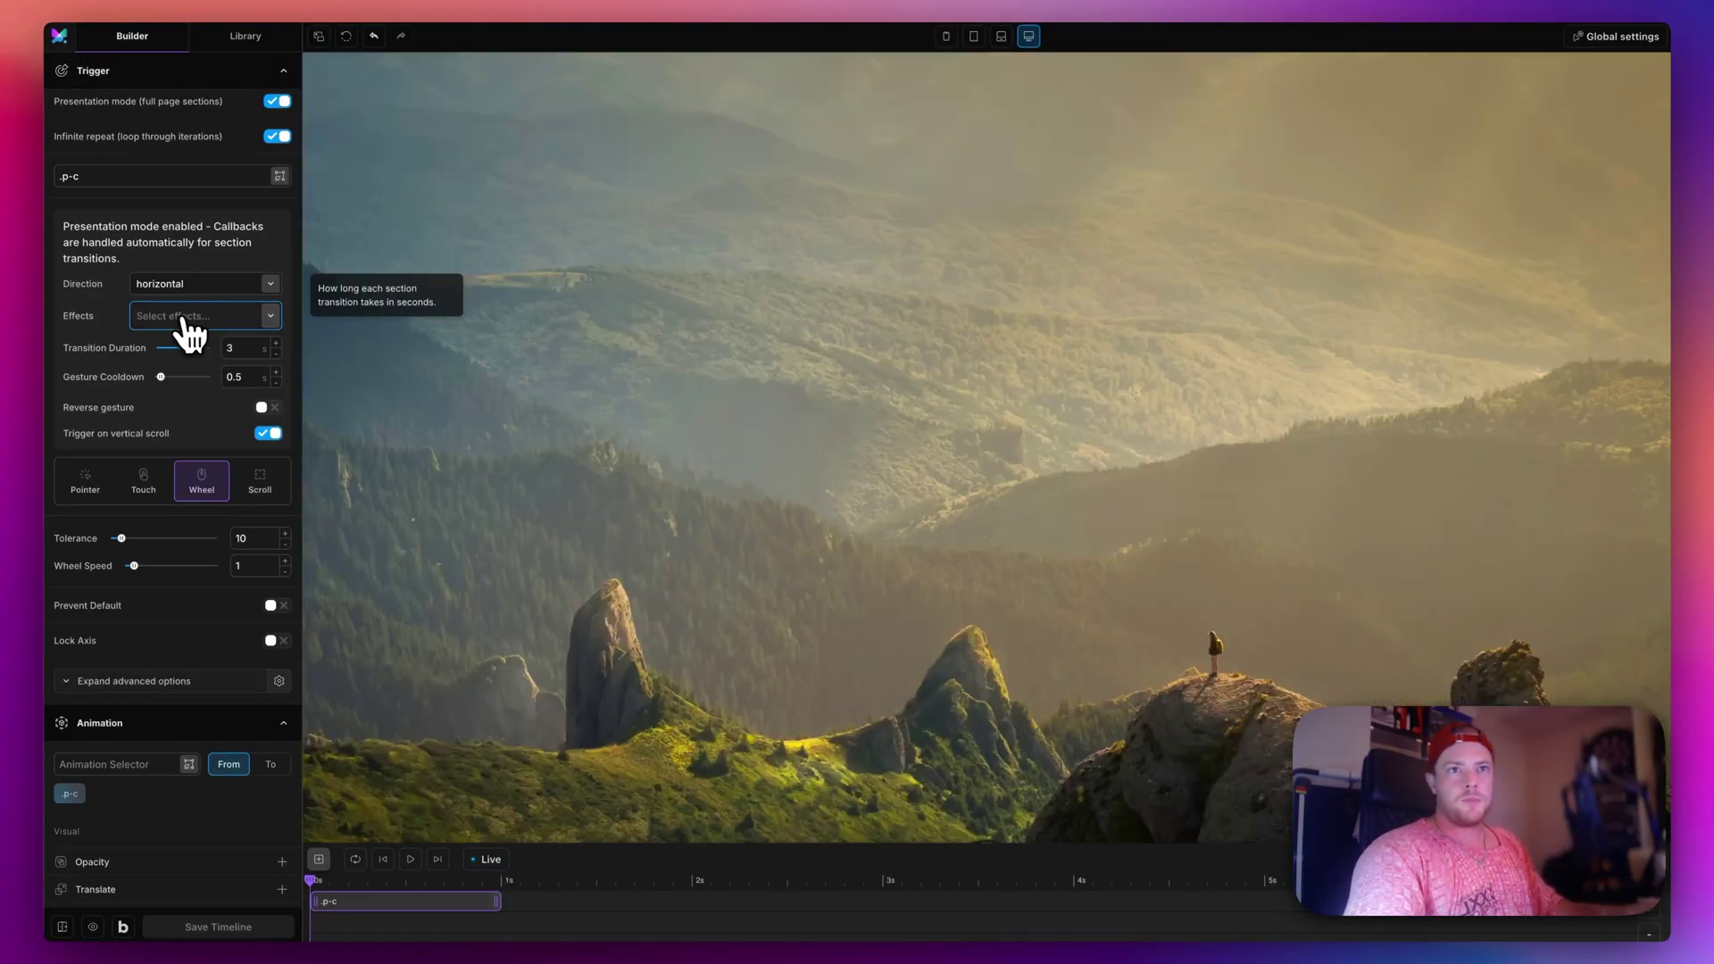
scroll(949, 523, down, 1)
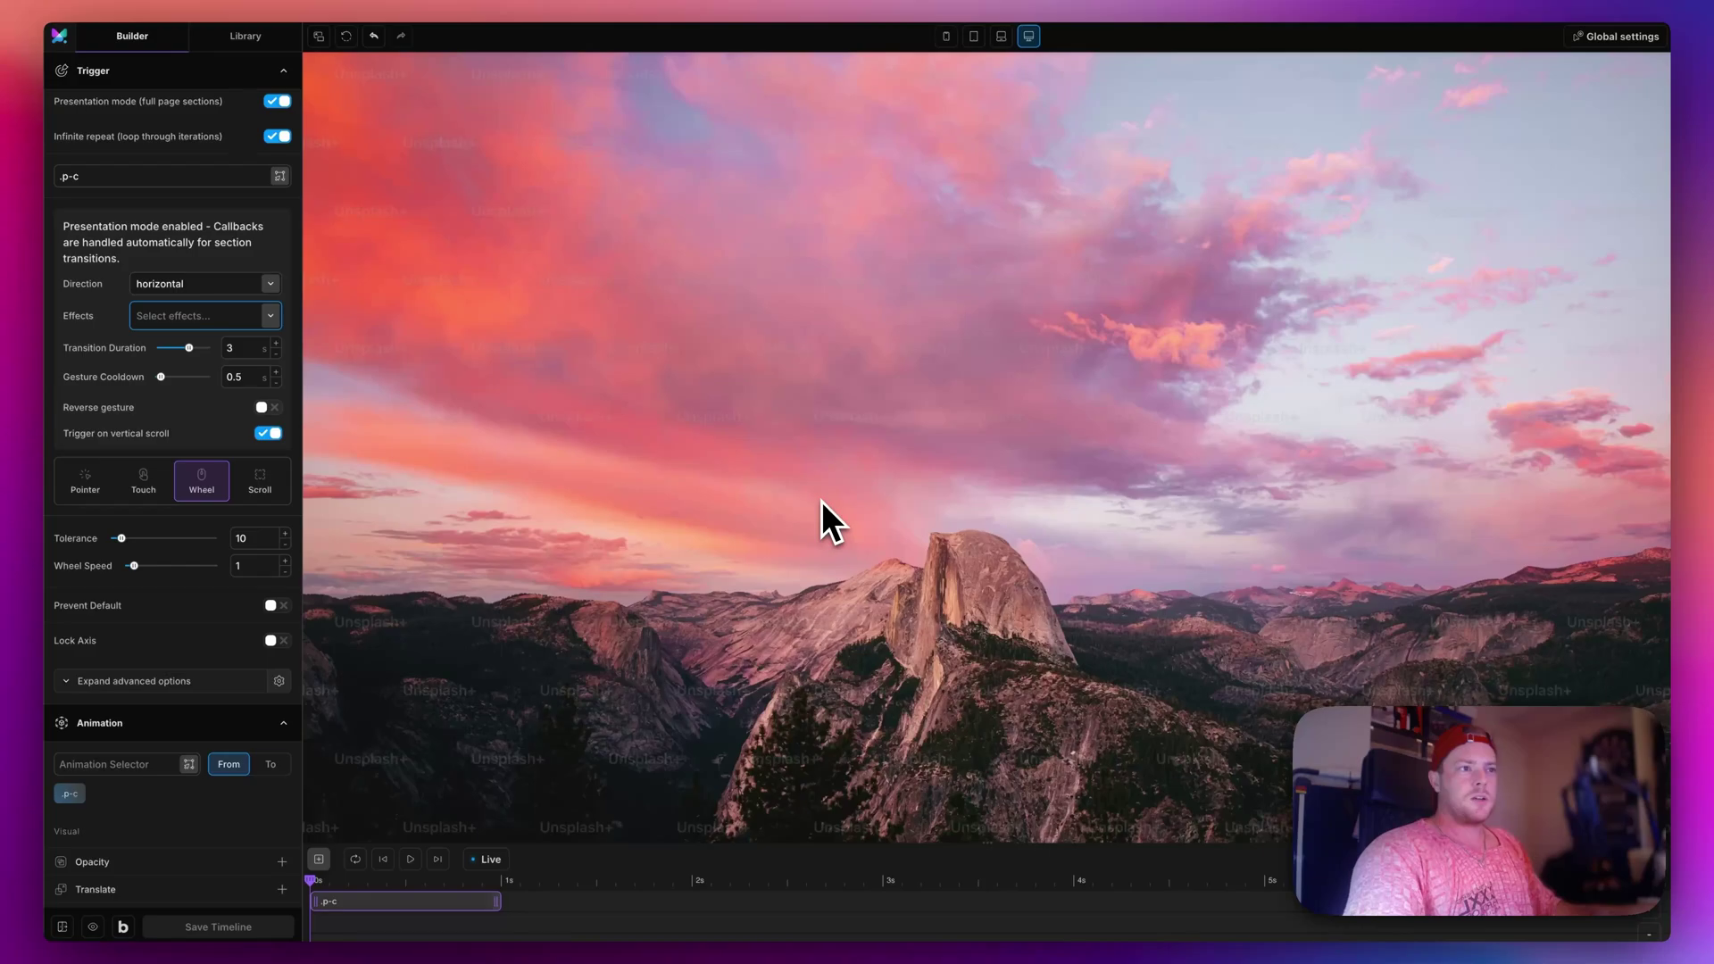
scroll(822, 501, down, 1)
scroll(821, 501, up, 1)
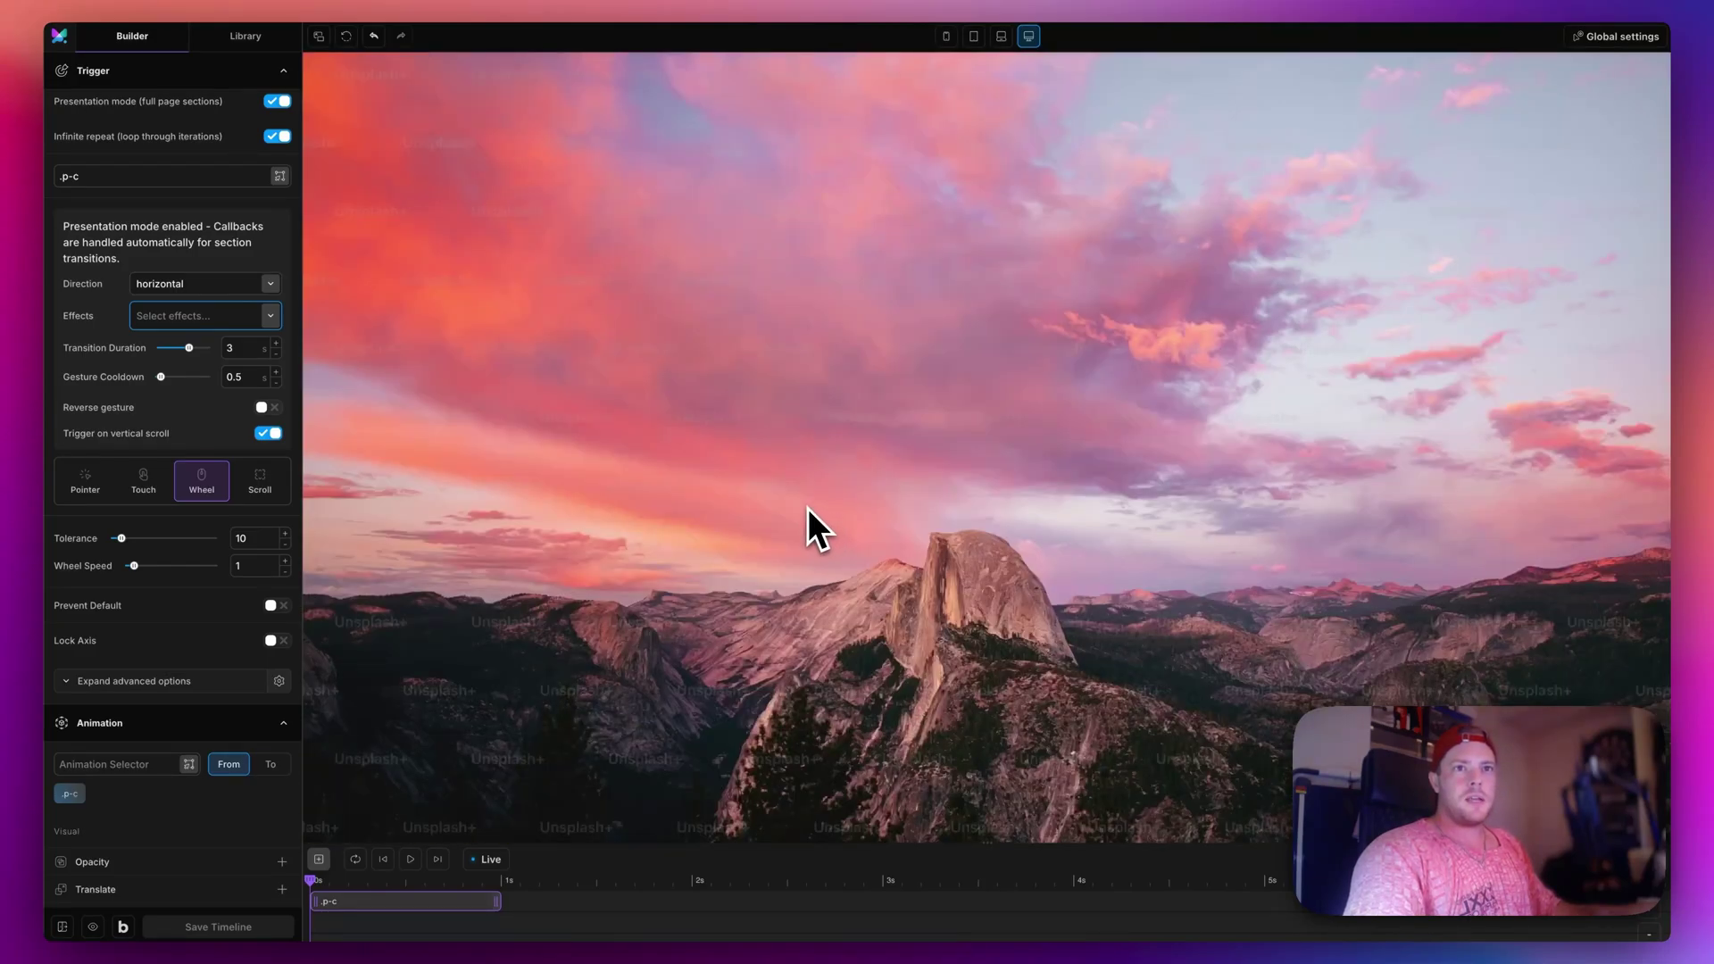
scroll(807, 507, up, 1)
click(209, 318)
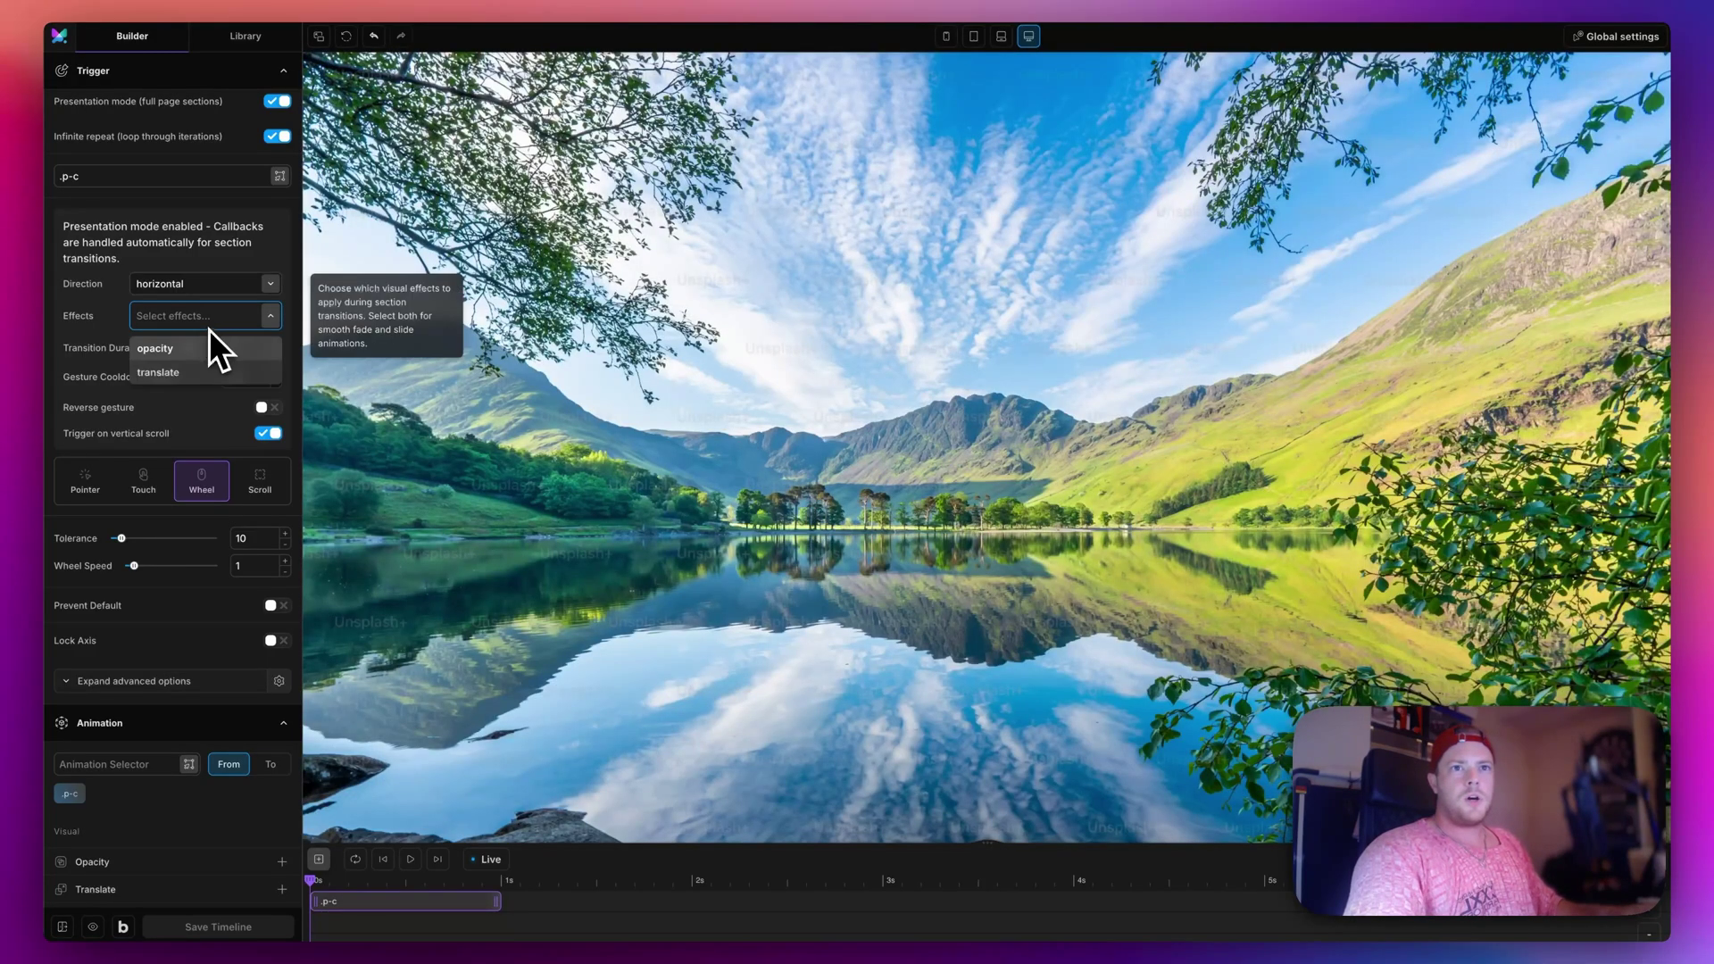
click(170, 373)
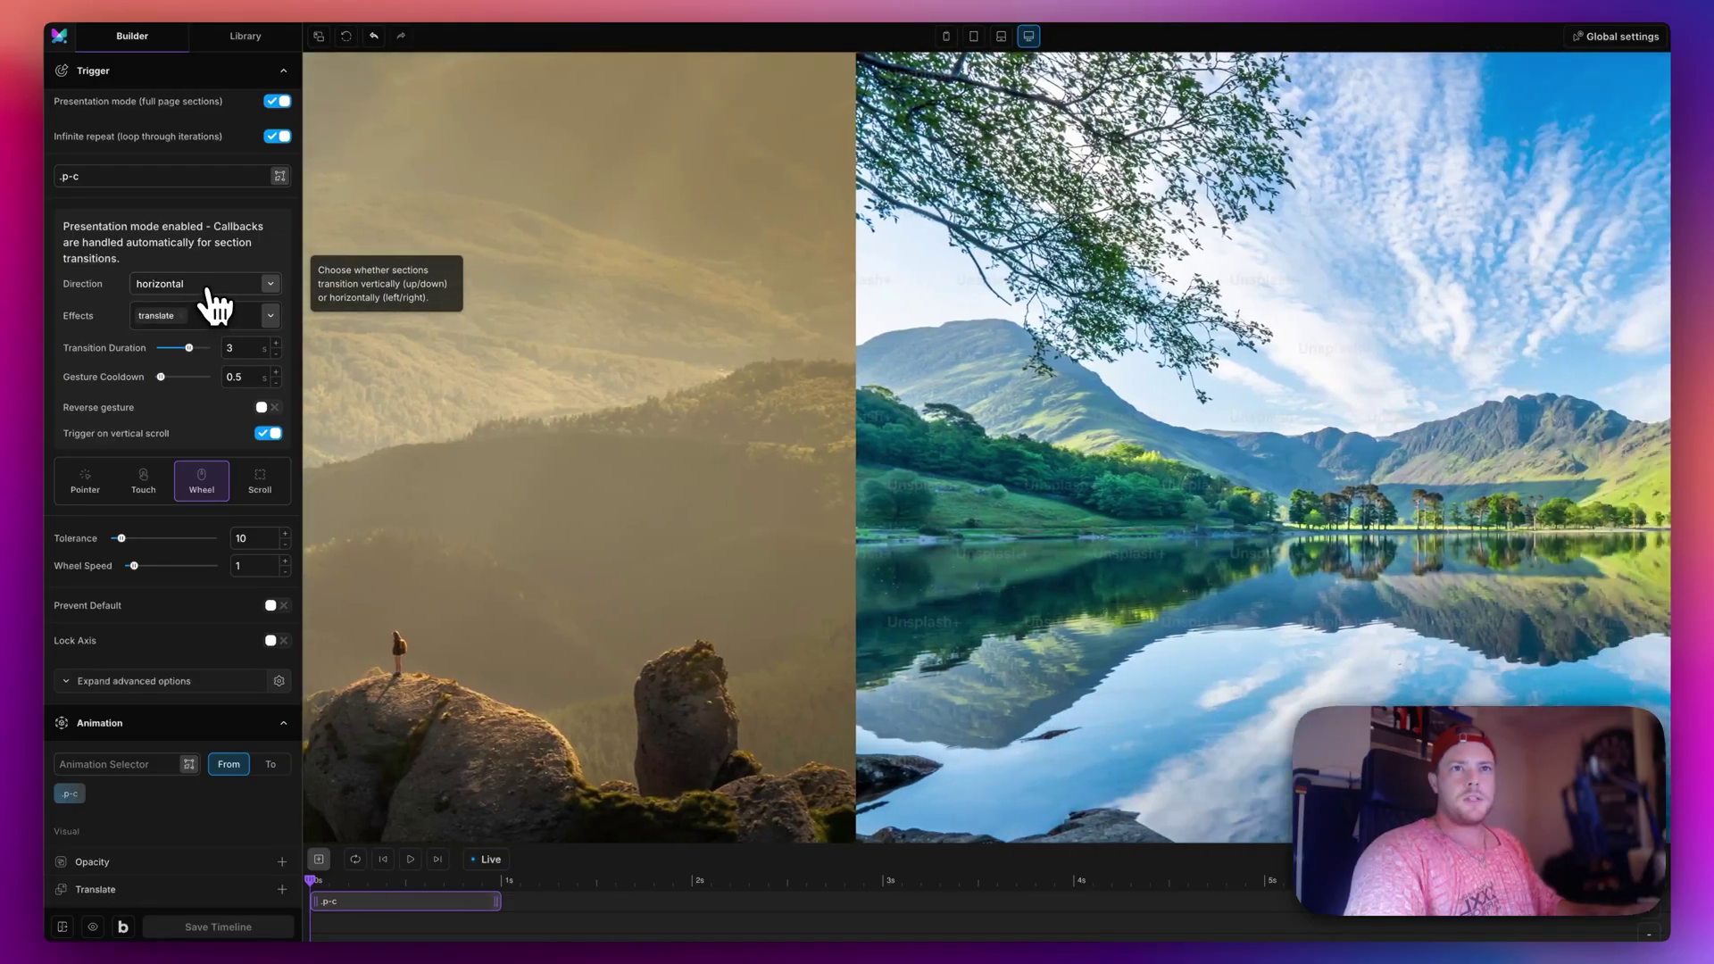
Set the transition direction to vertical and the duration to 1 second, and test it in the preview.
click(211, 293)
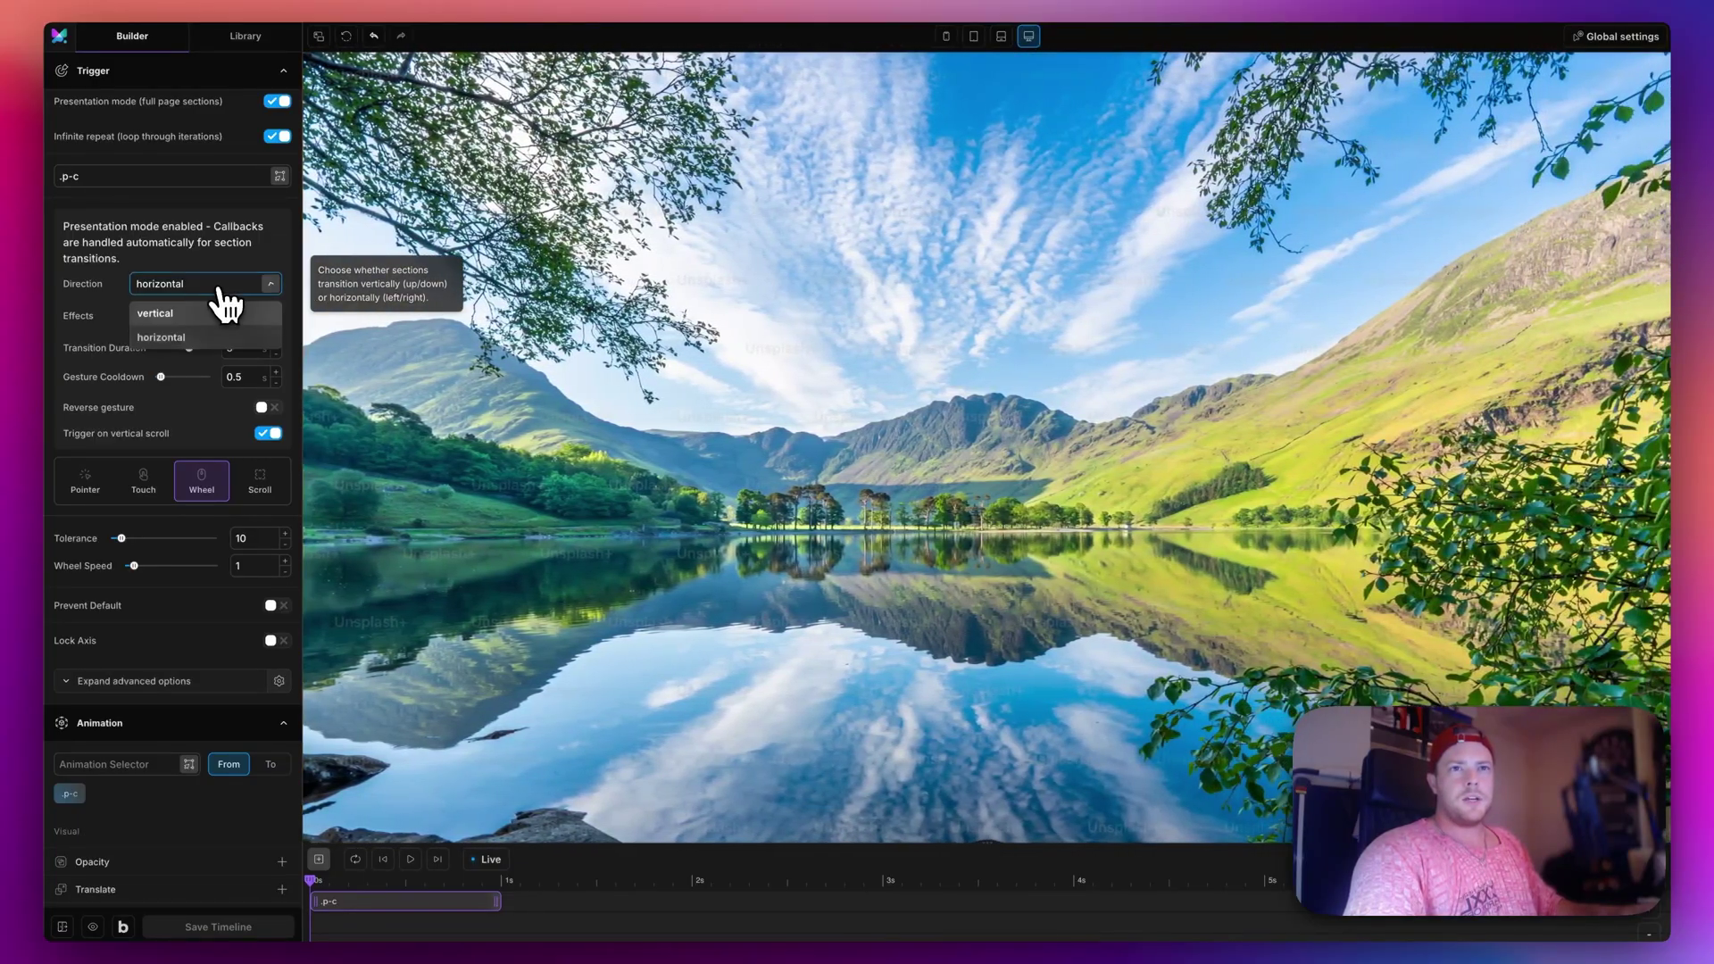
click(183, 315)
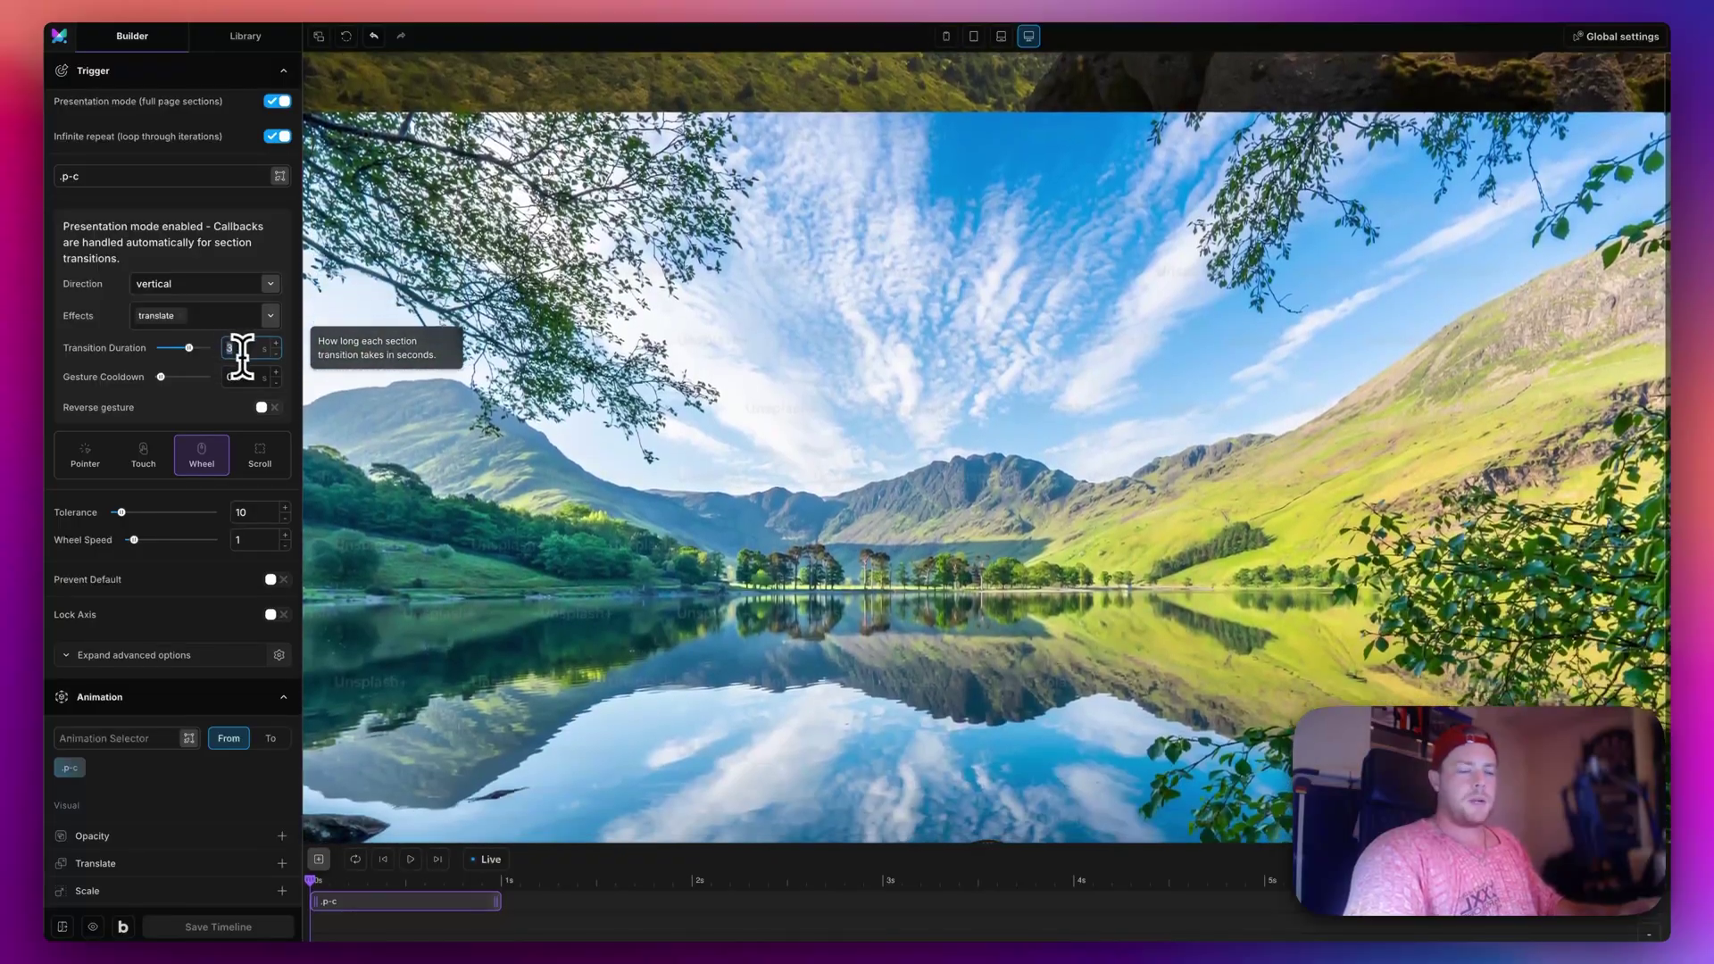
text(1)
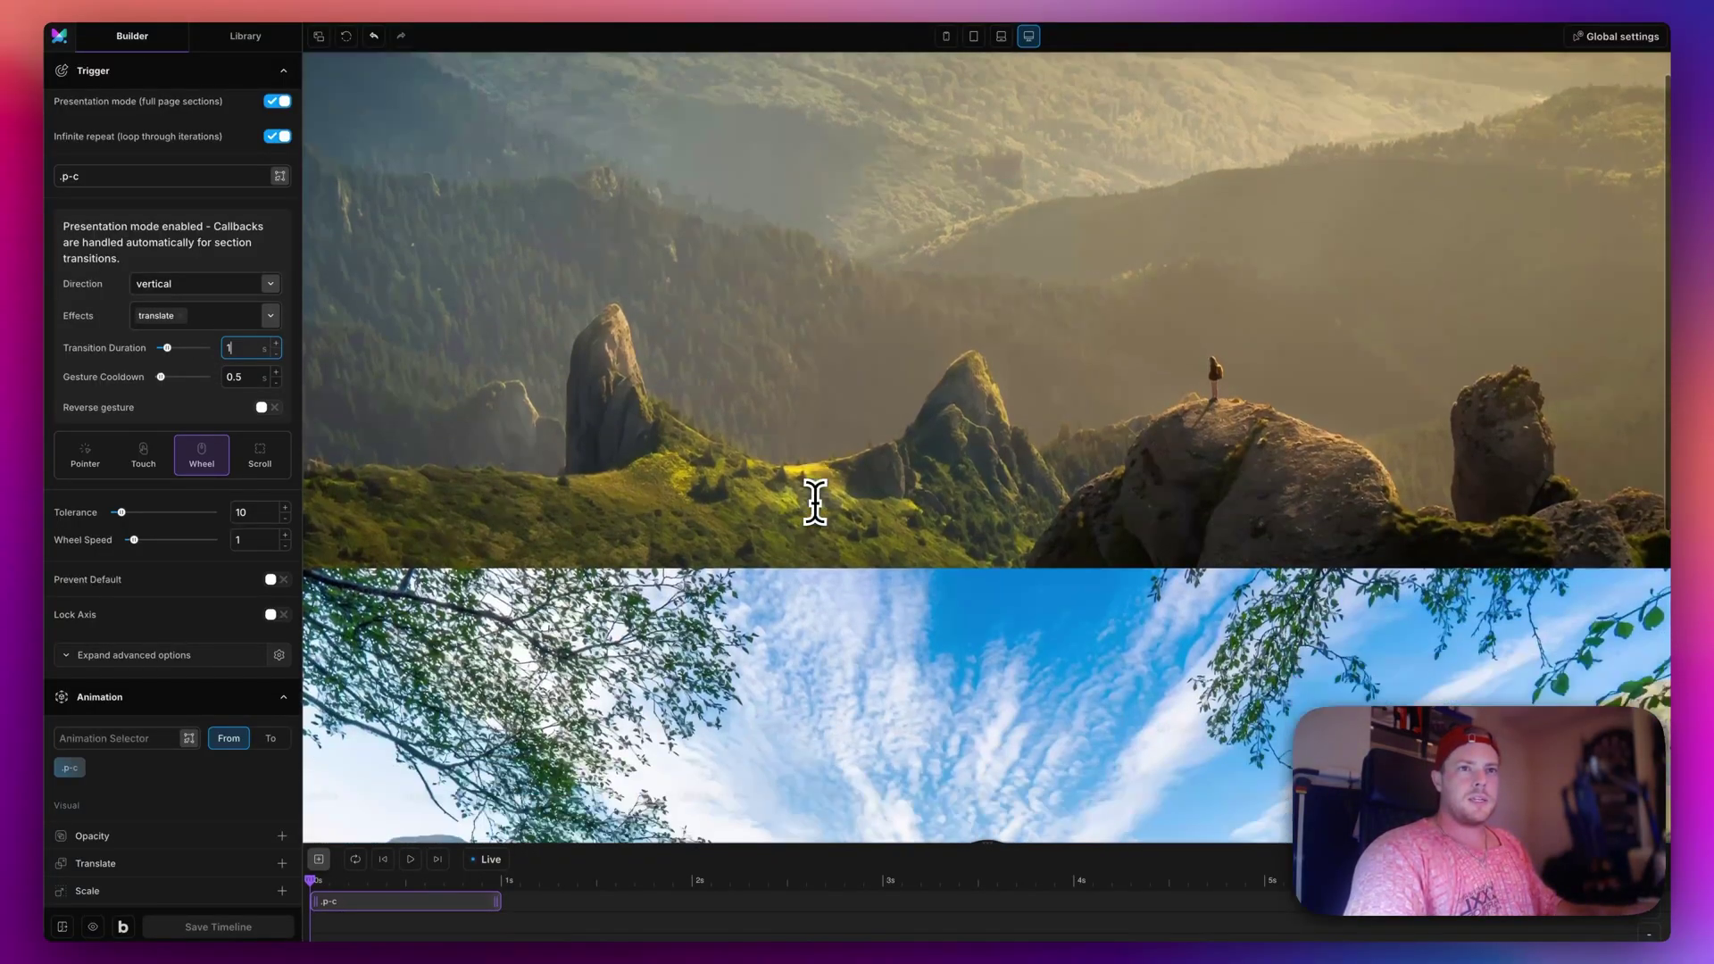
scroll(815, 504, down, 2)
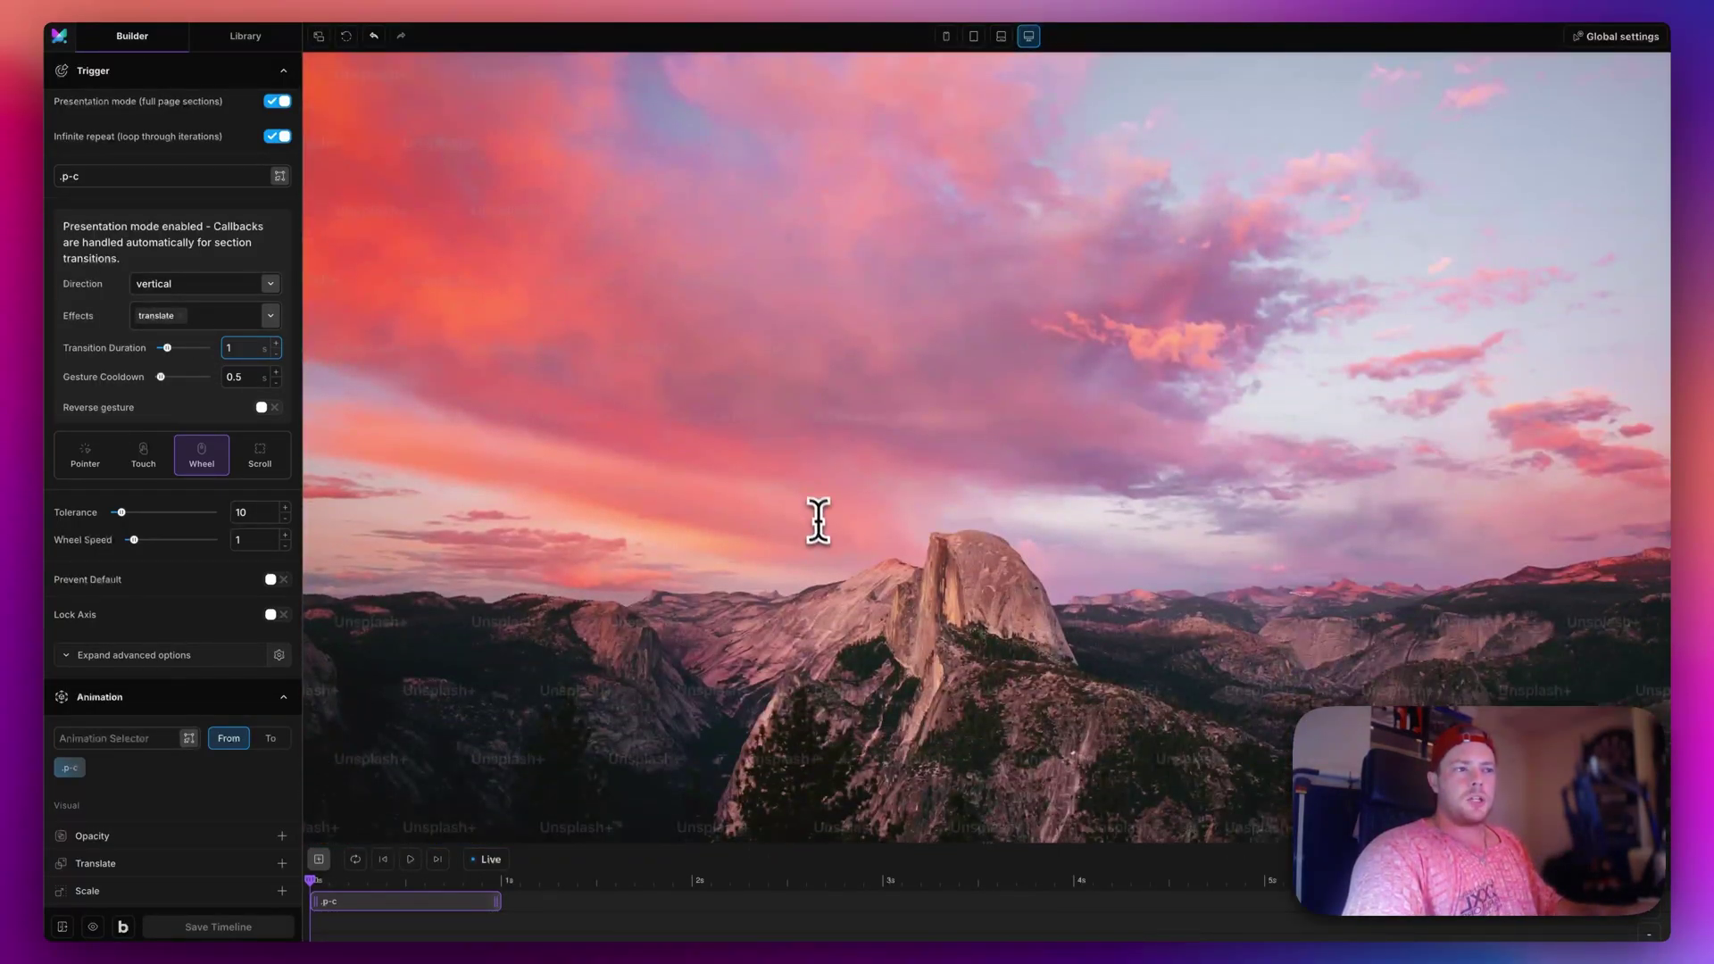
Switch to the Bricks editor and examine the slide headings in the three containers and the style settings of their .p-c--title class.
mouse_move(573, 3)
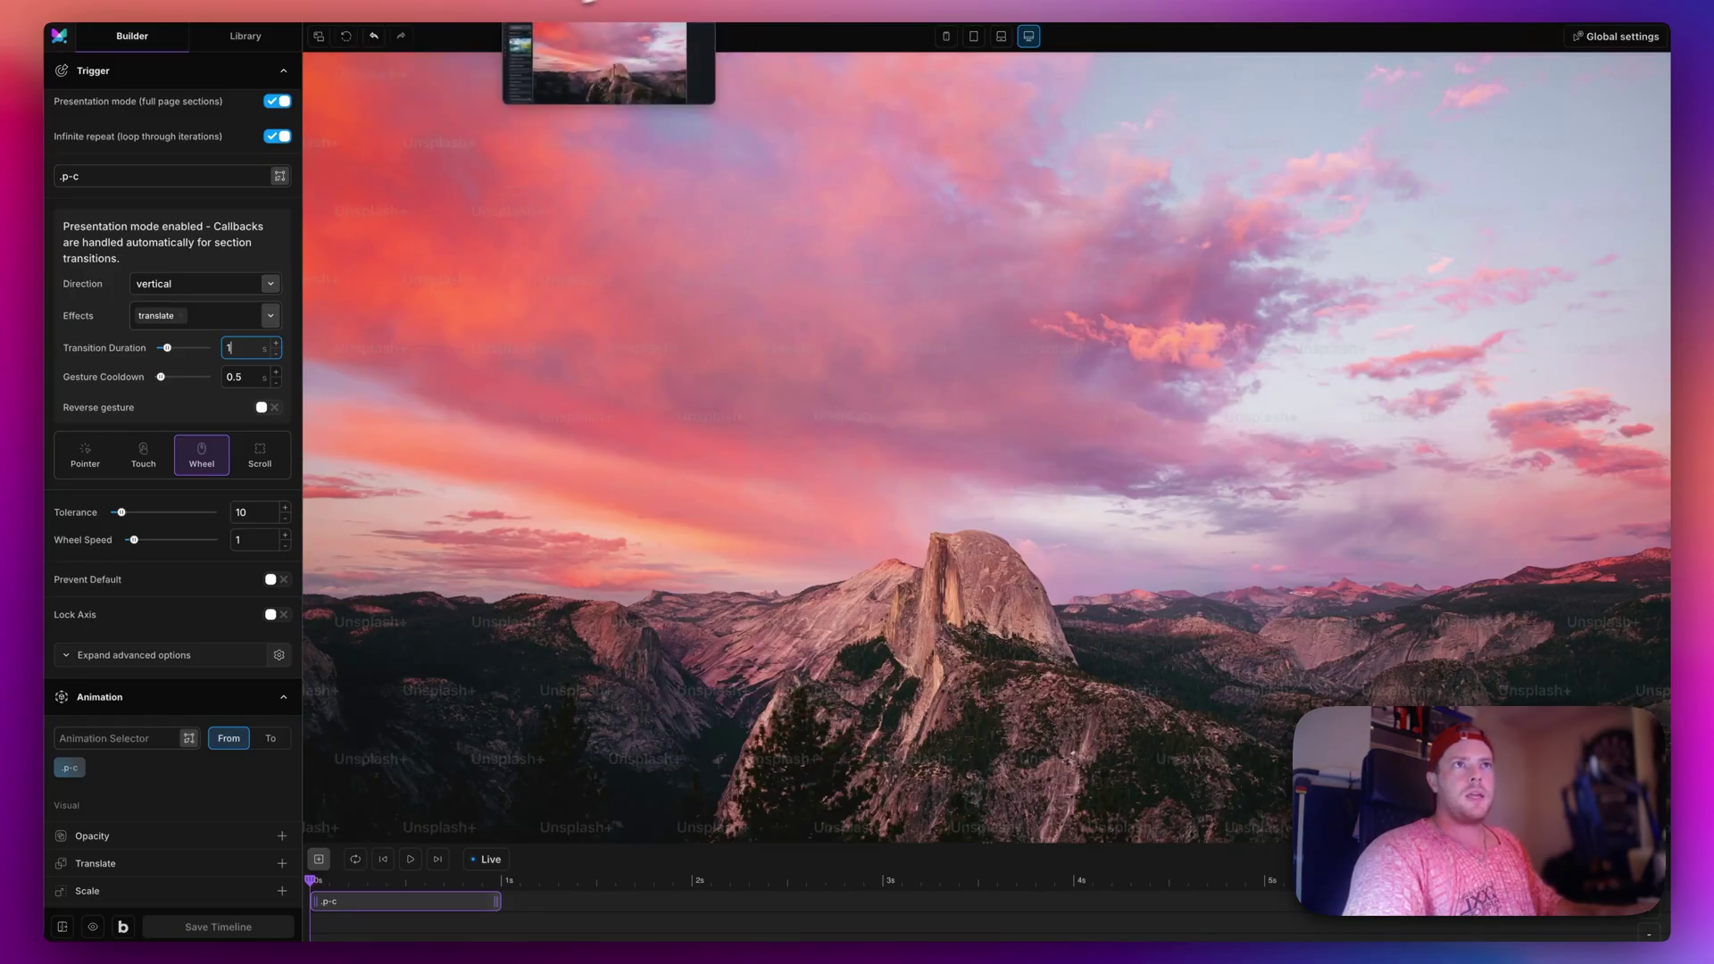
click(608, 62)
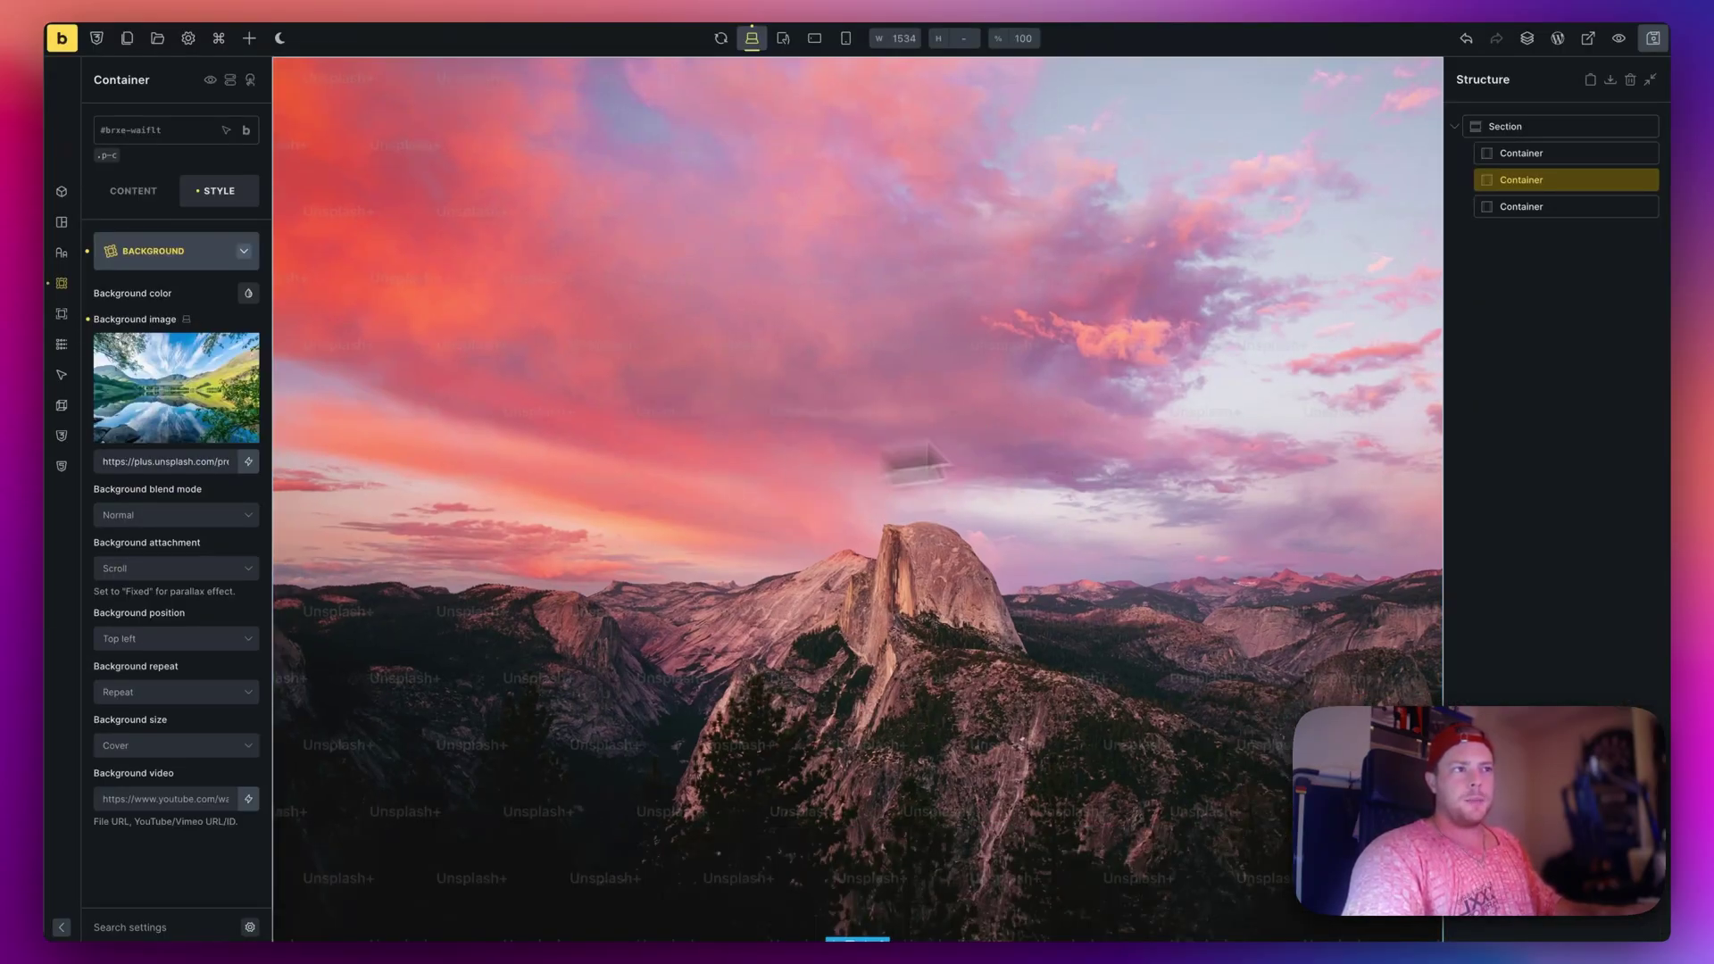
click(826, 478)
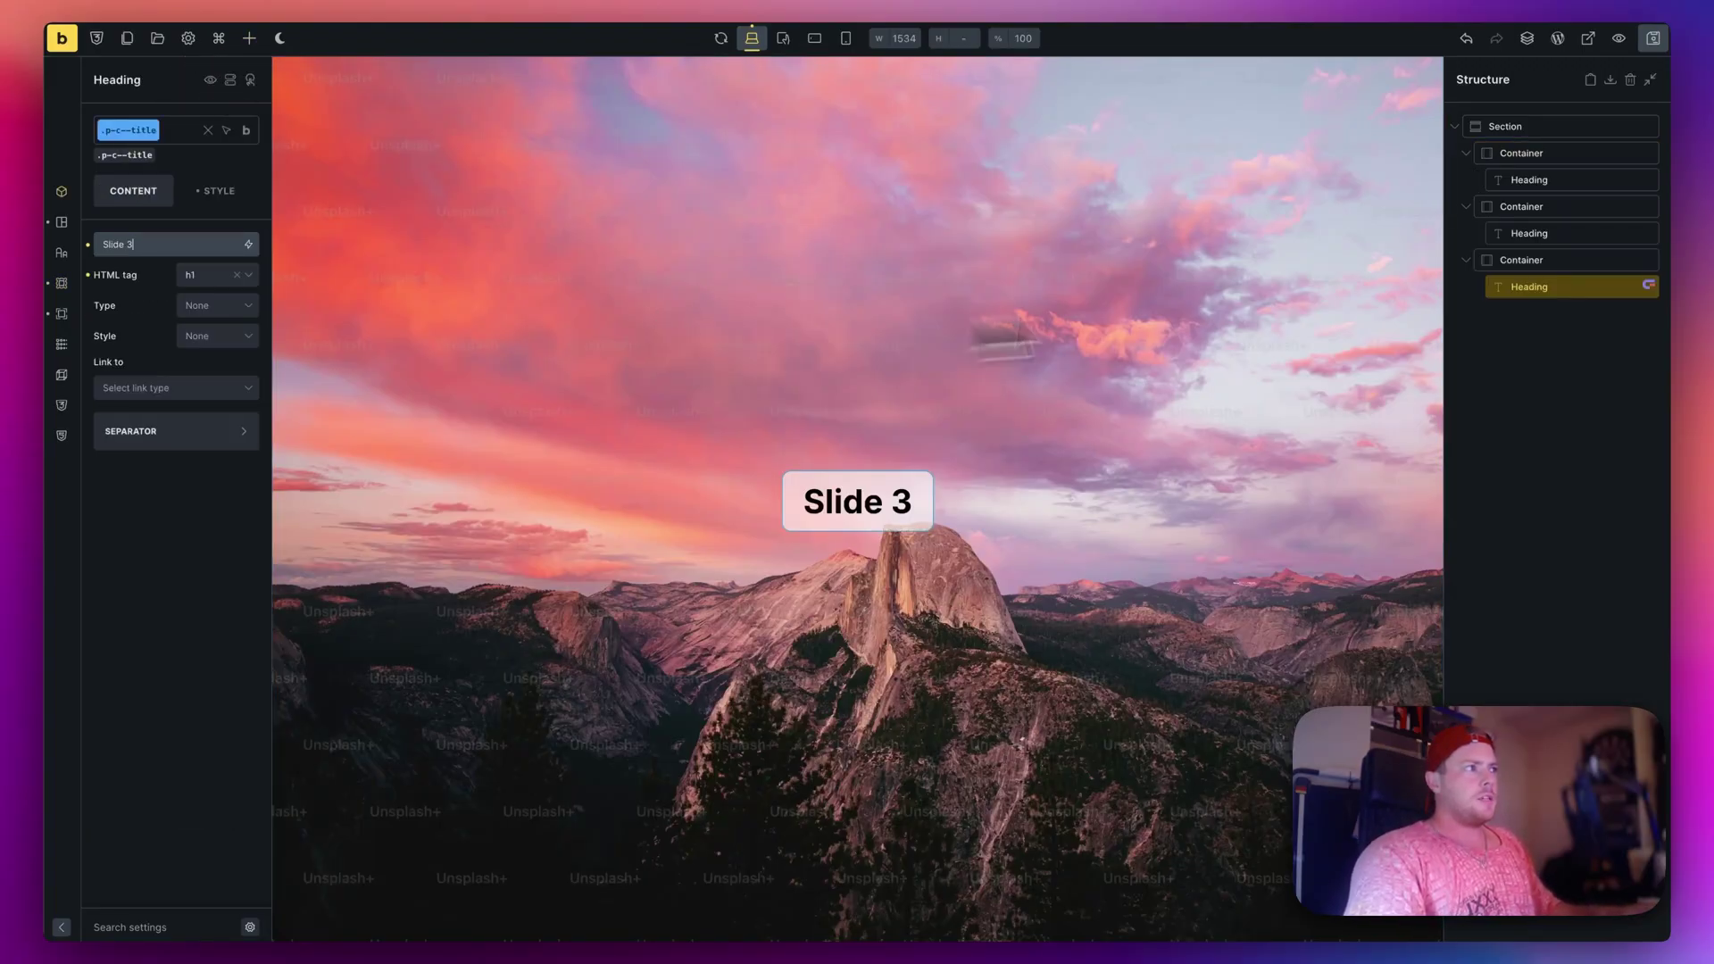
click(1565, 235)
click(1569, 183)
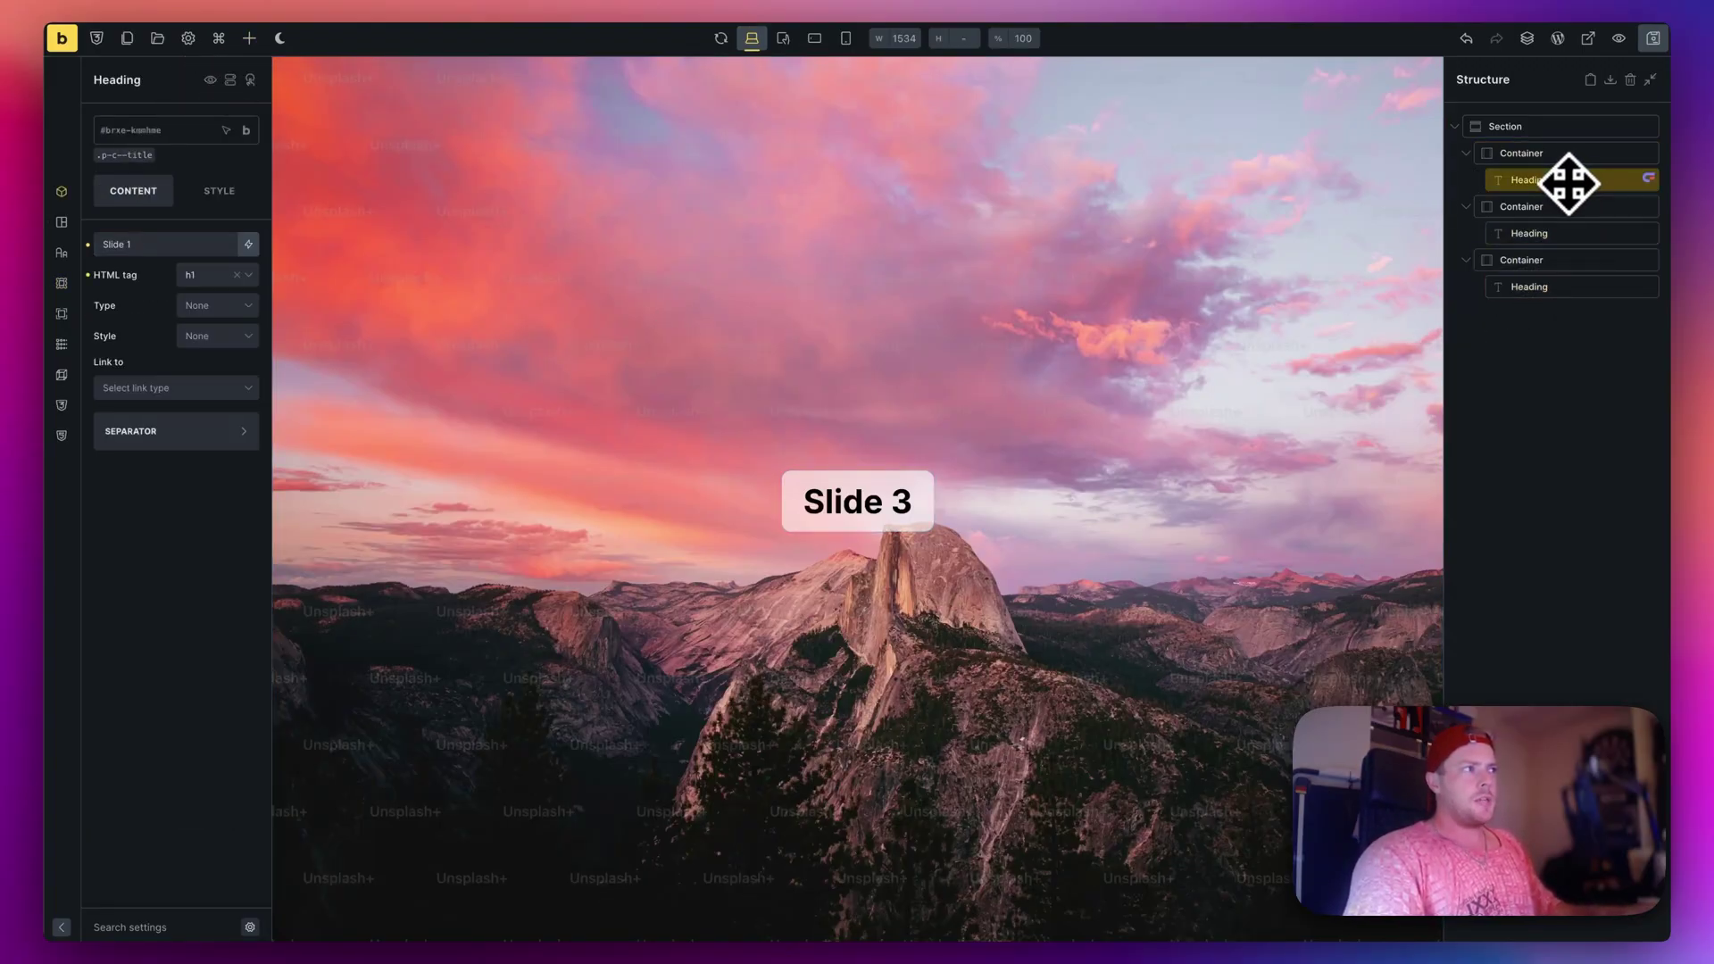
double_click(1568, 183)
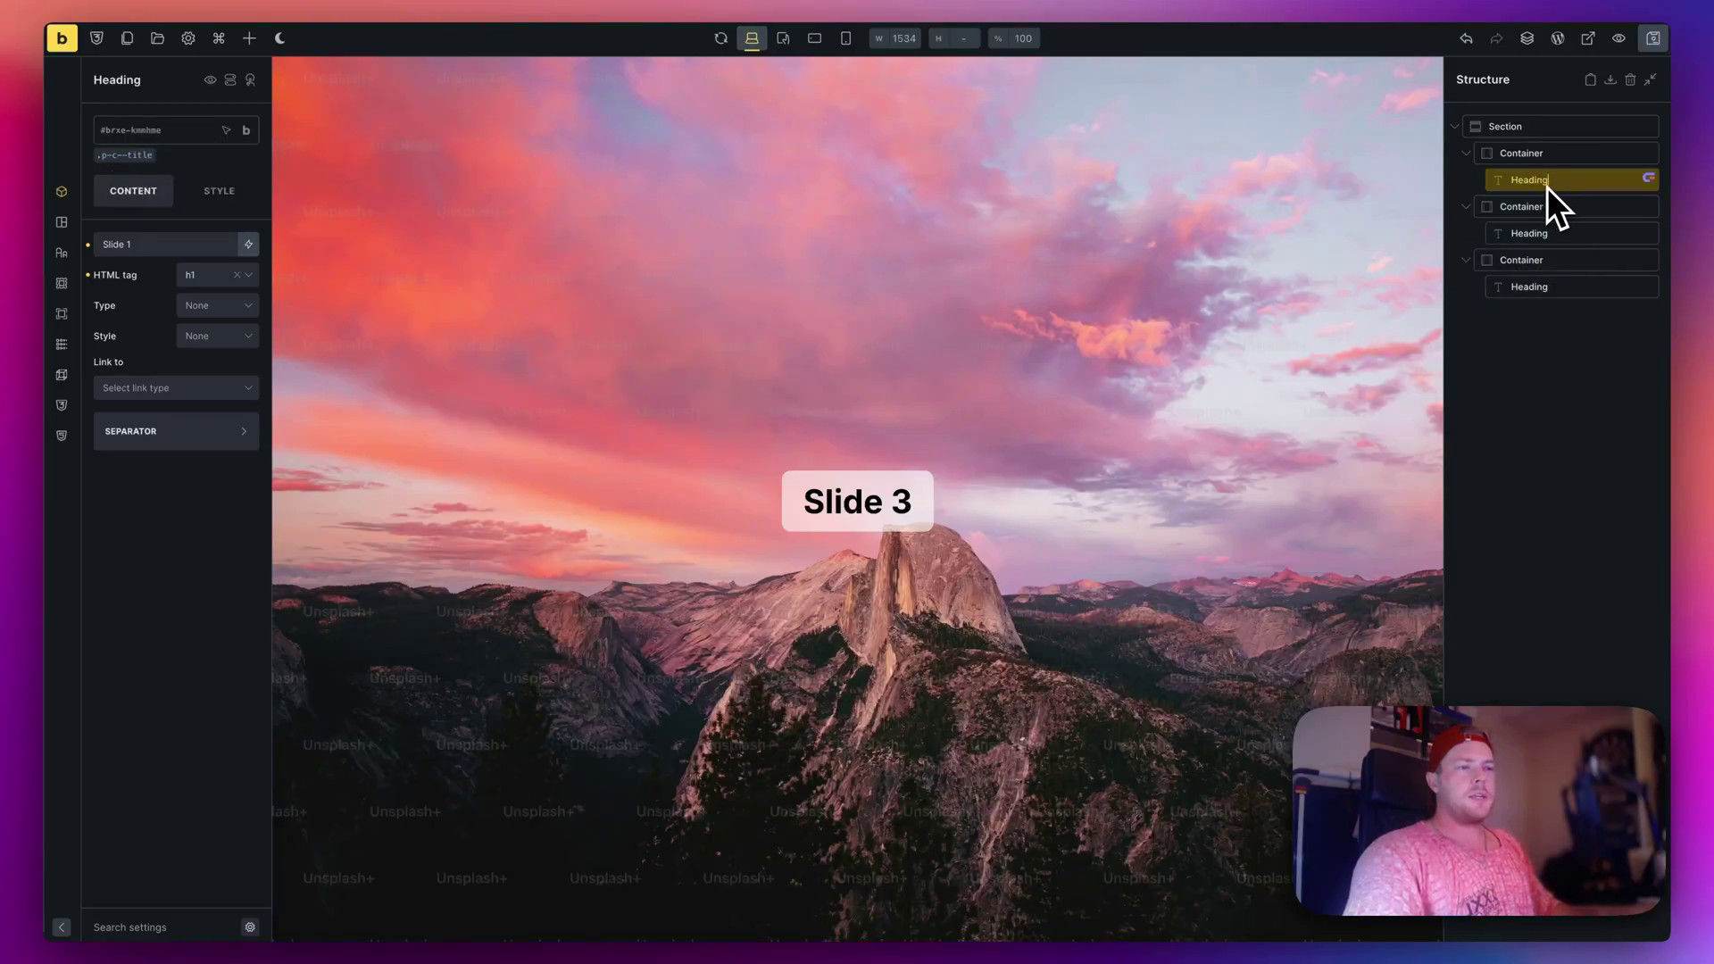
click(1530, 236)
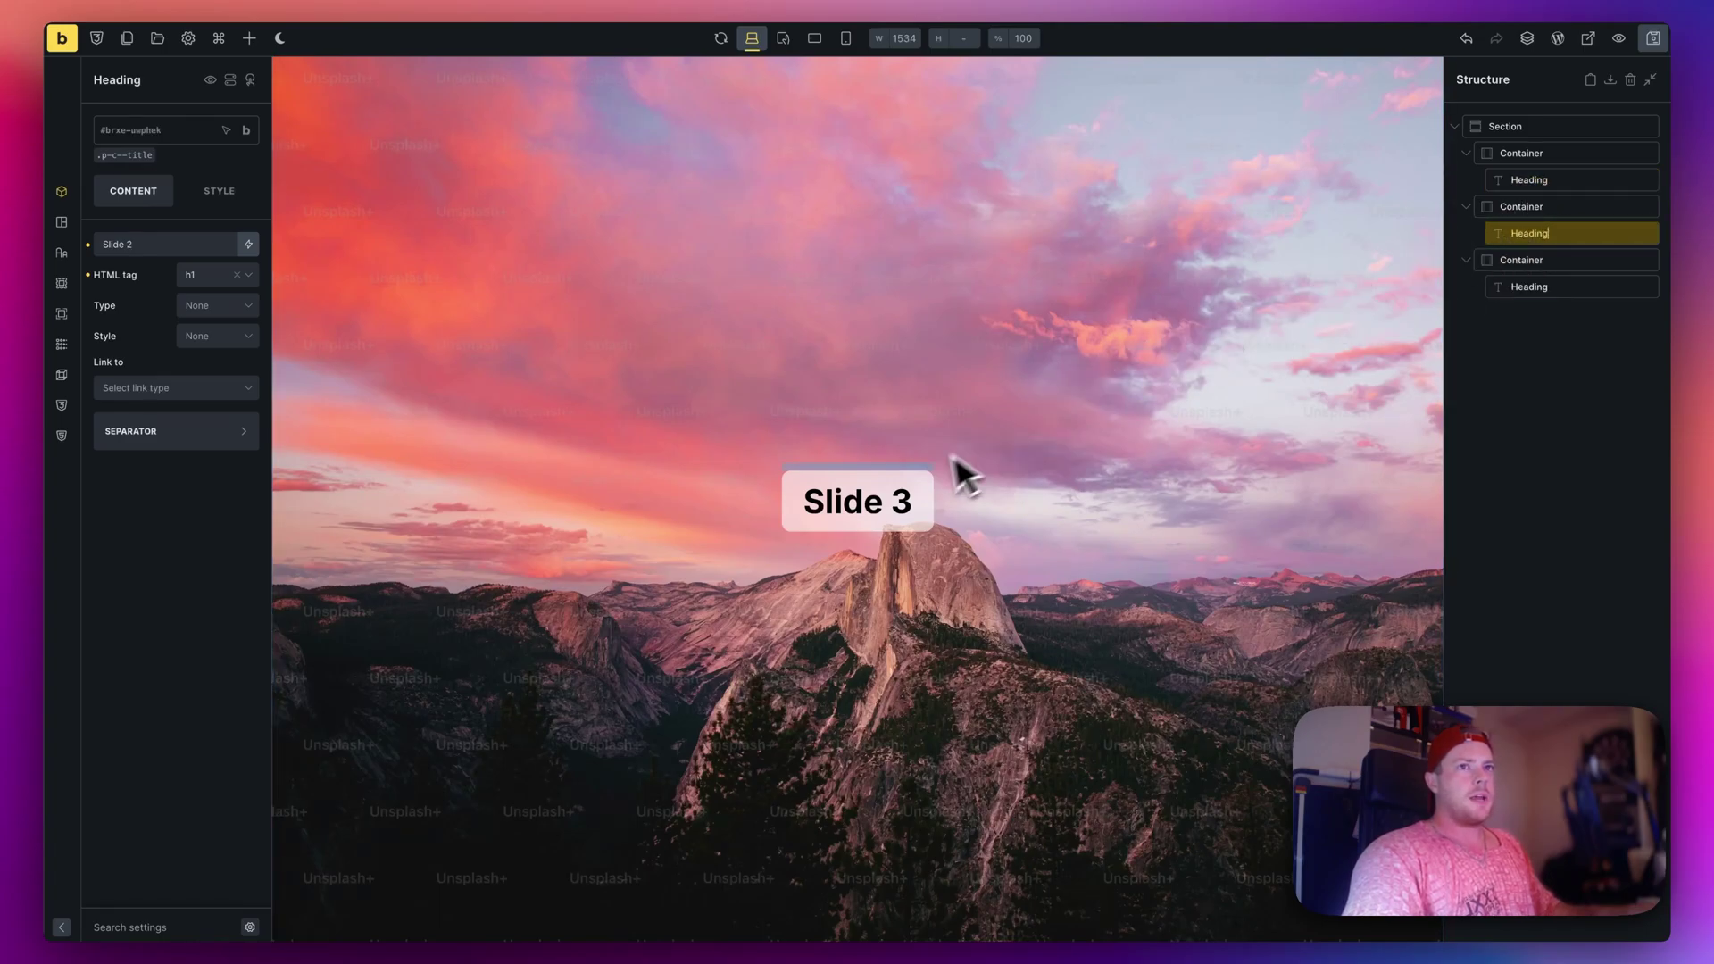
click(1532, 287)
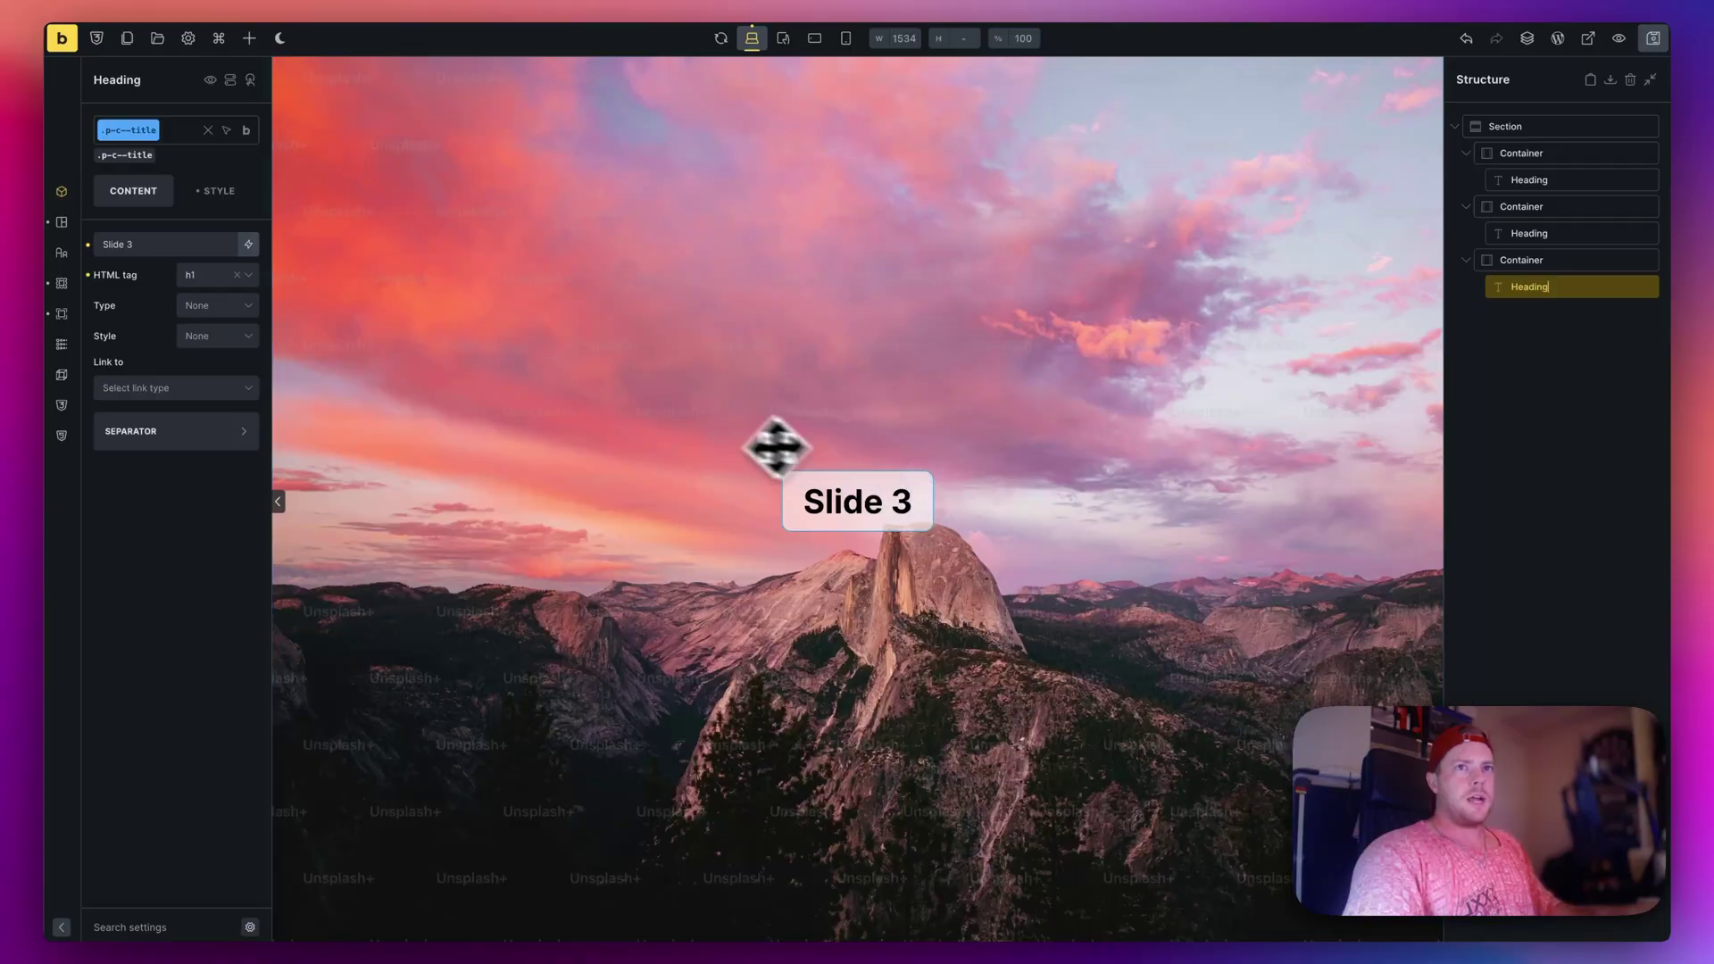
click(189, 204)
click(154, 253)
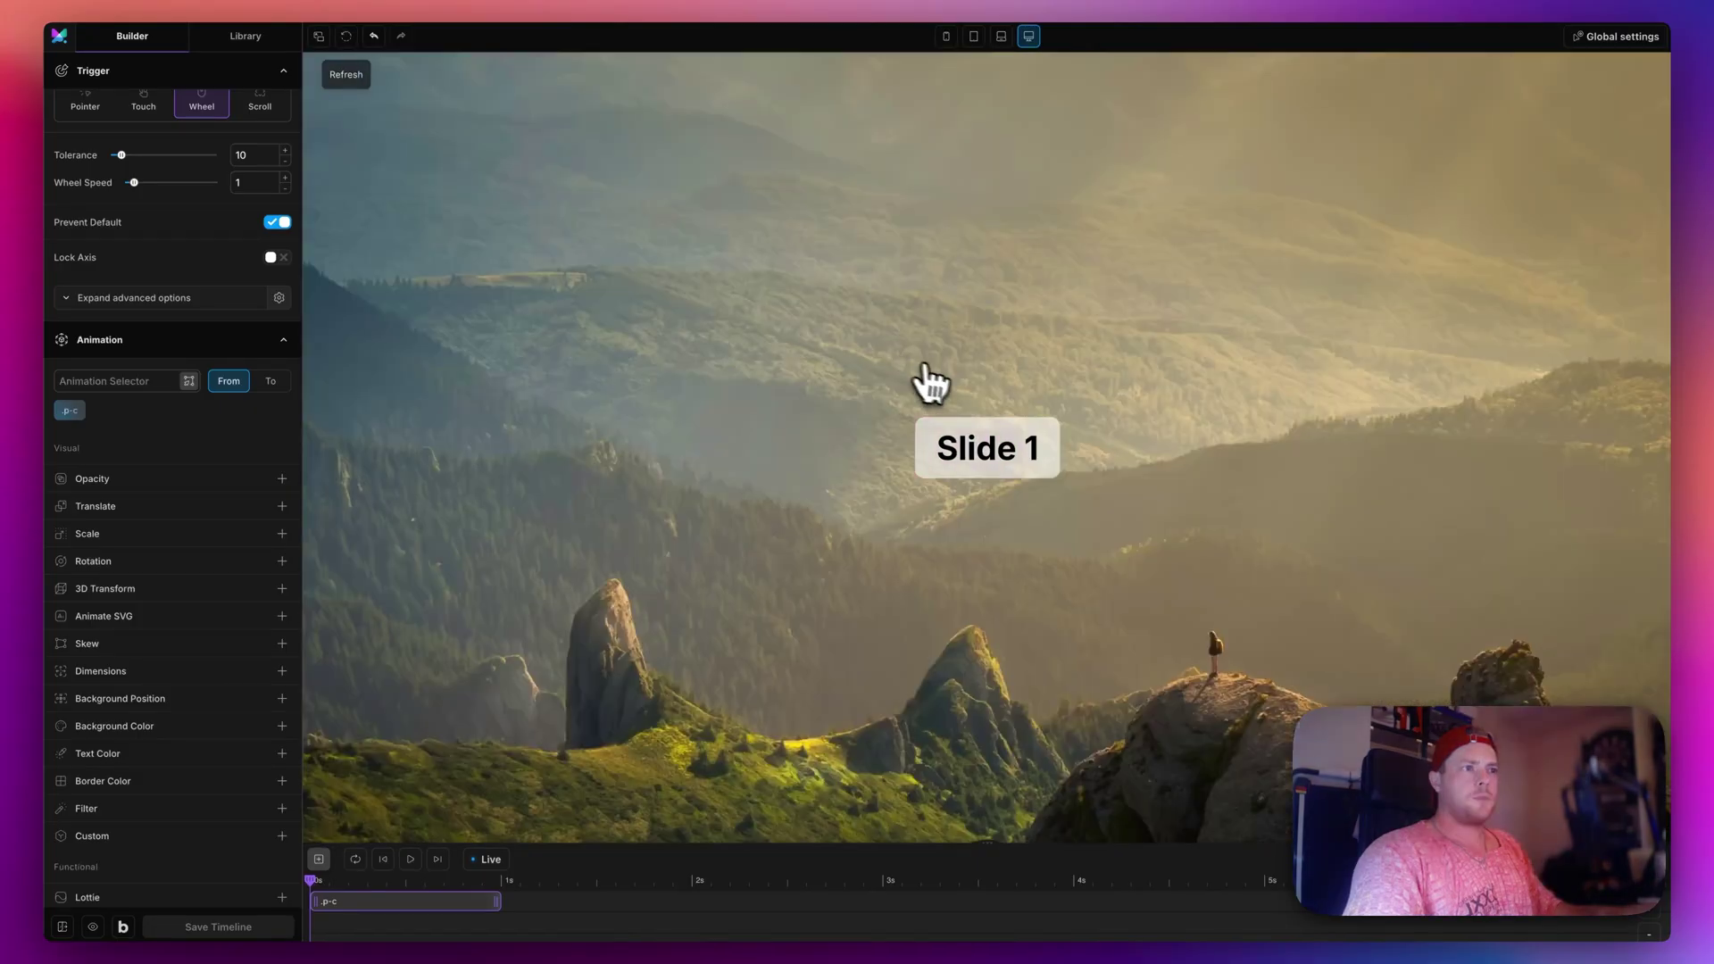
Enlarge the timeline area below the page preview.
scroll(148, 605, up, 1)
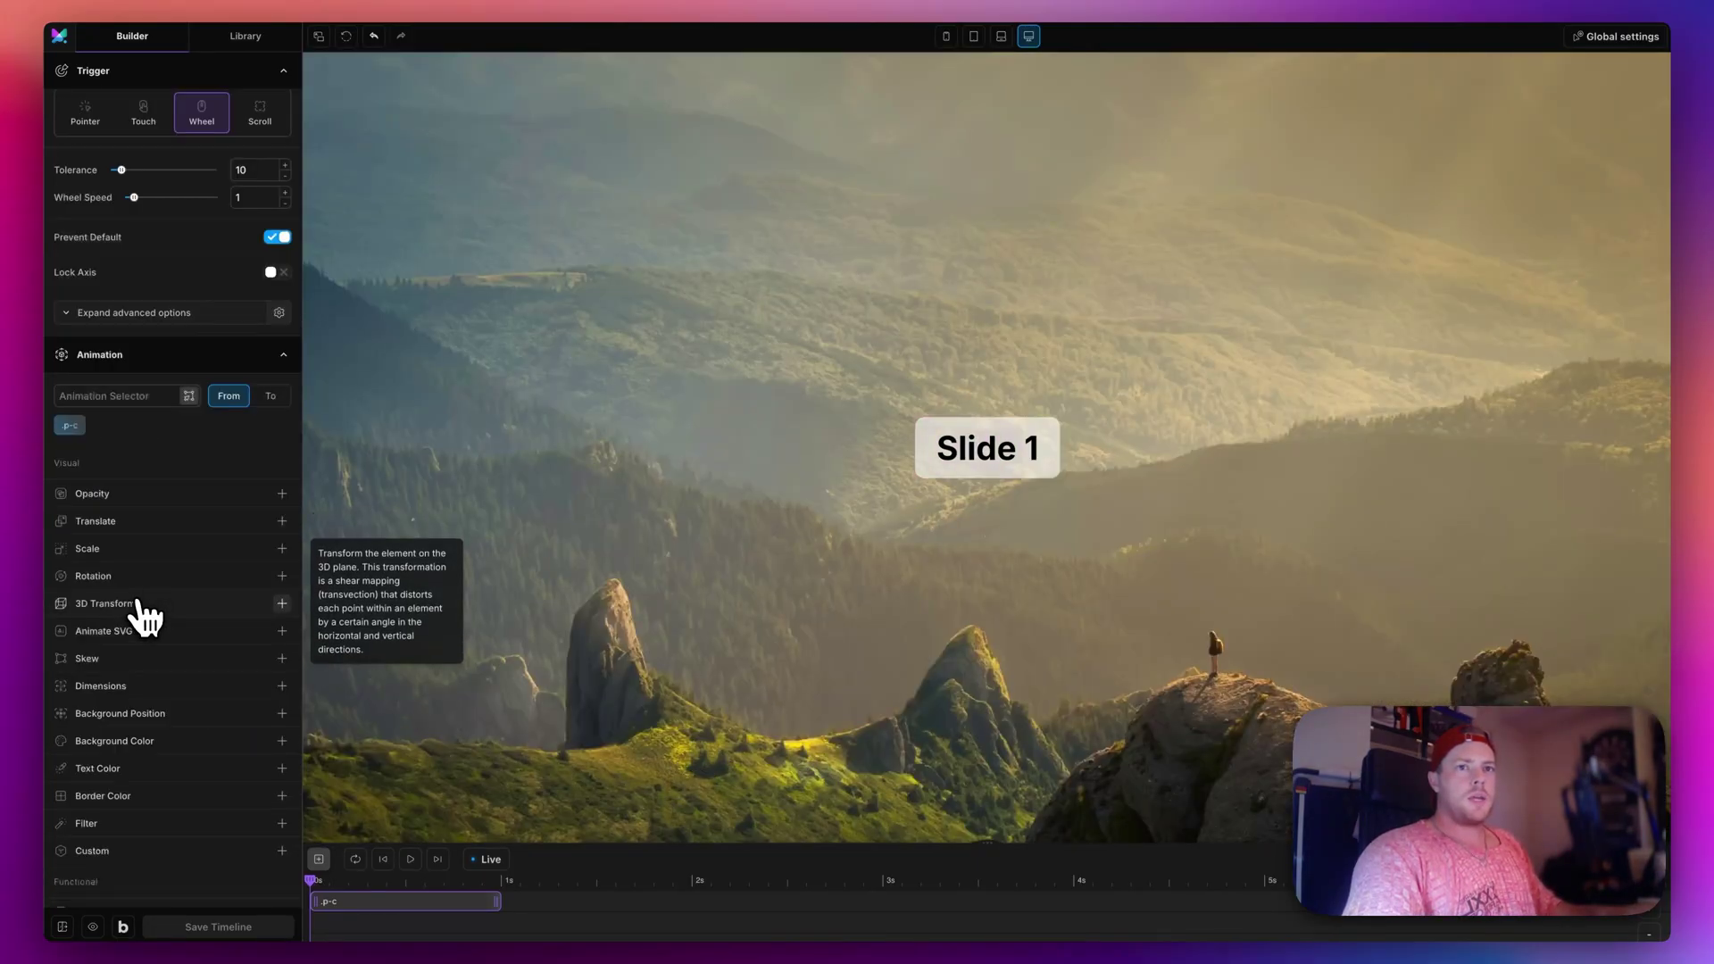
drag(988, 842, 1003, 474)
scroll(228, 340, up, 6)
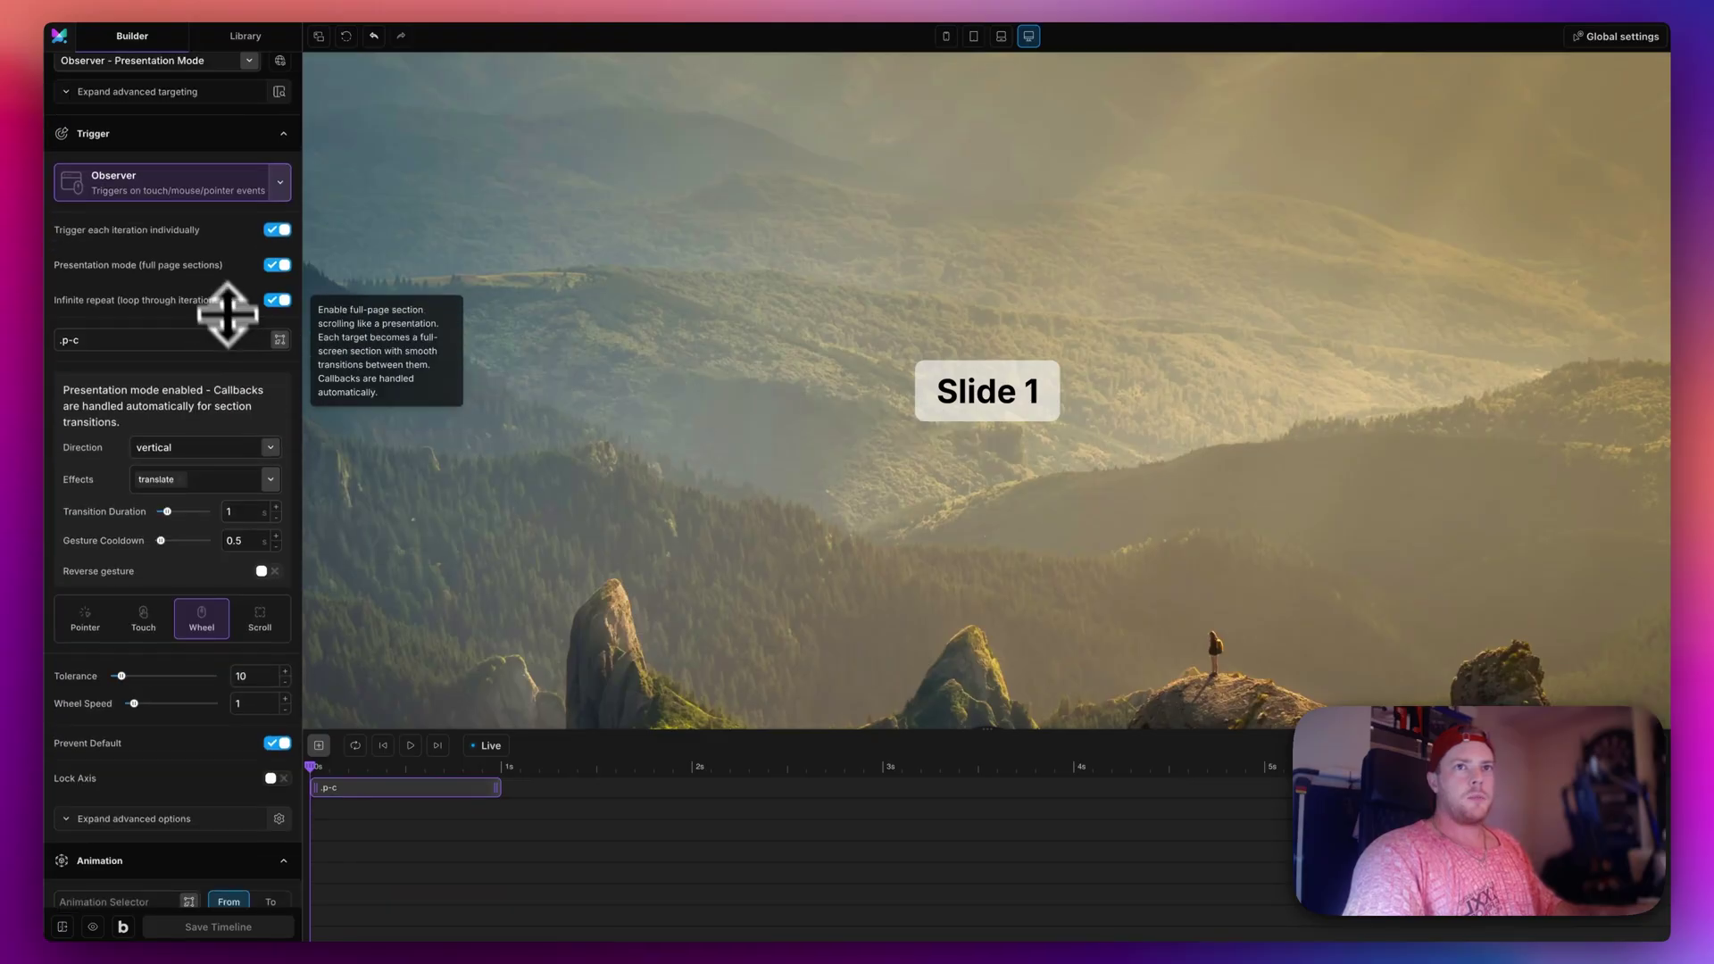
Replace the .p-c animation selector with .p-c--title.
scroll(114, 409, down, 6)
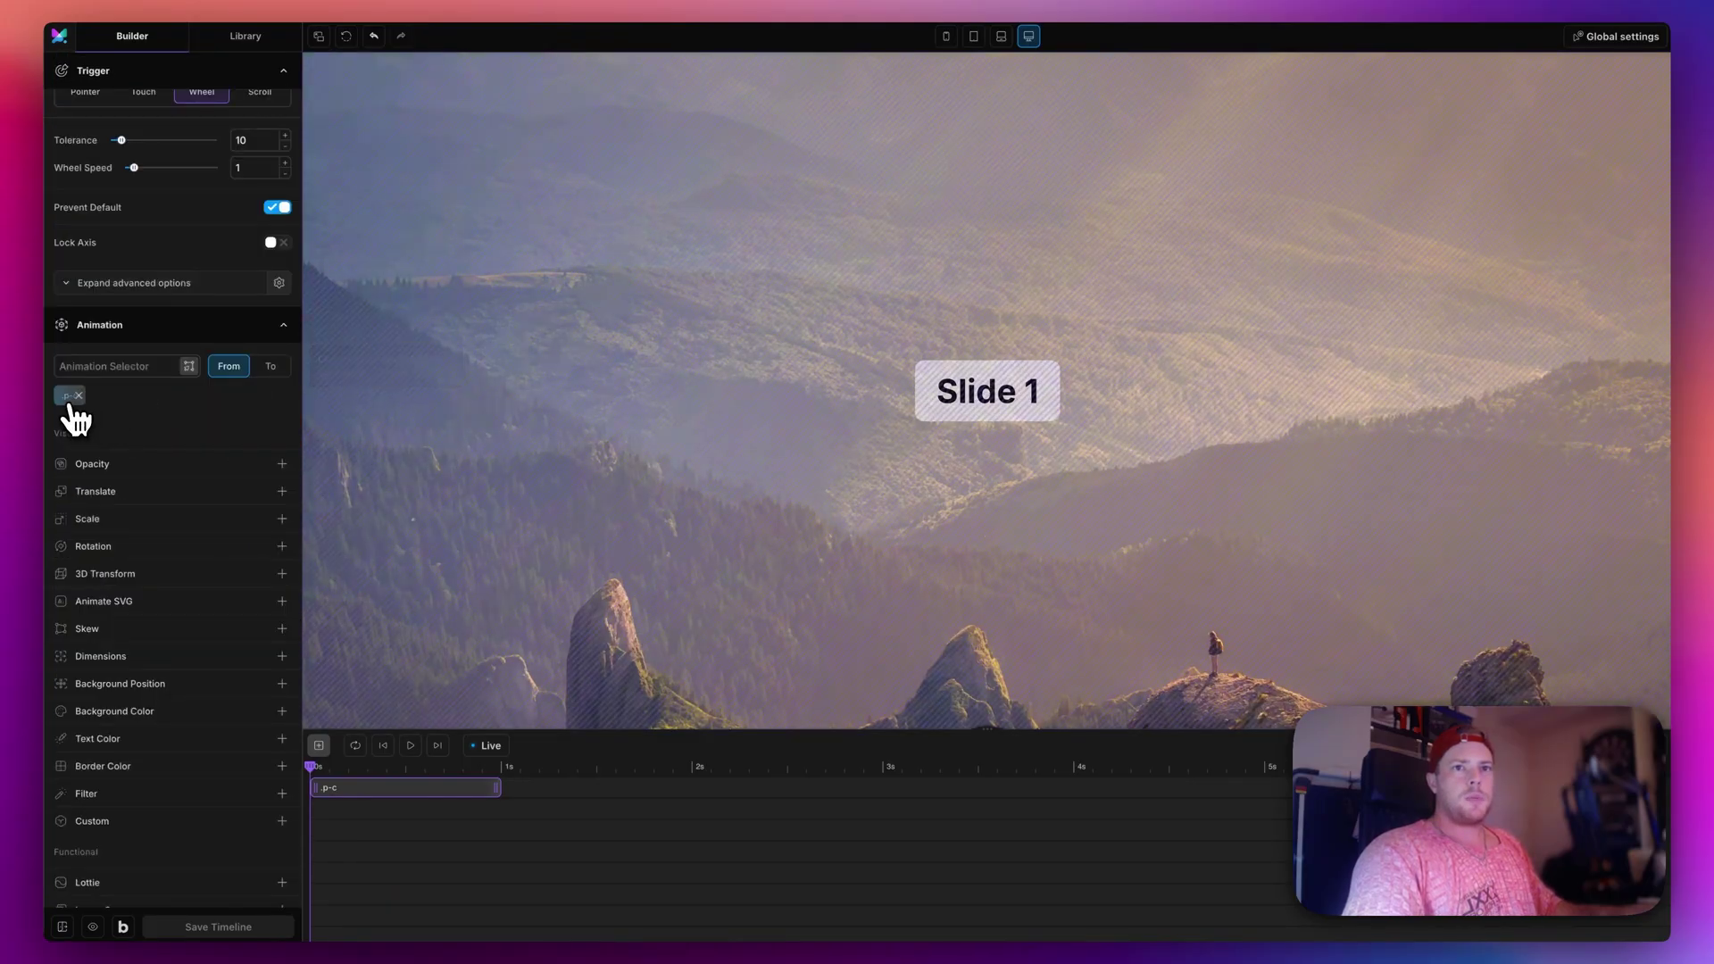
click(78, 396)
click(117, 367)
text(.p-c-)
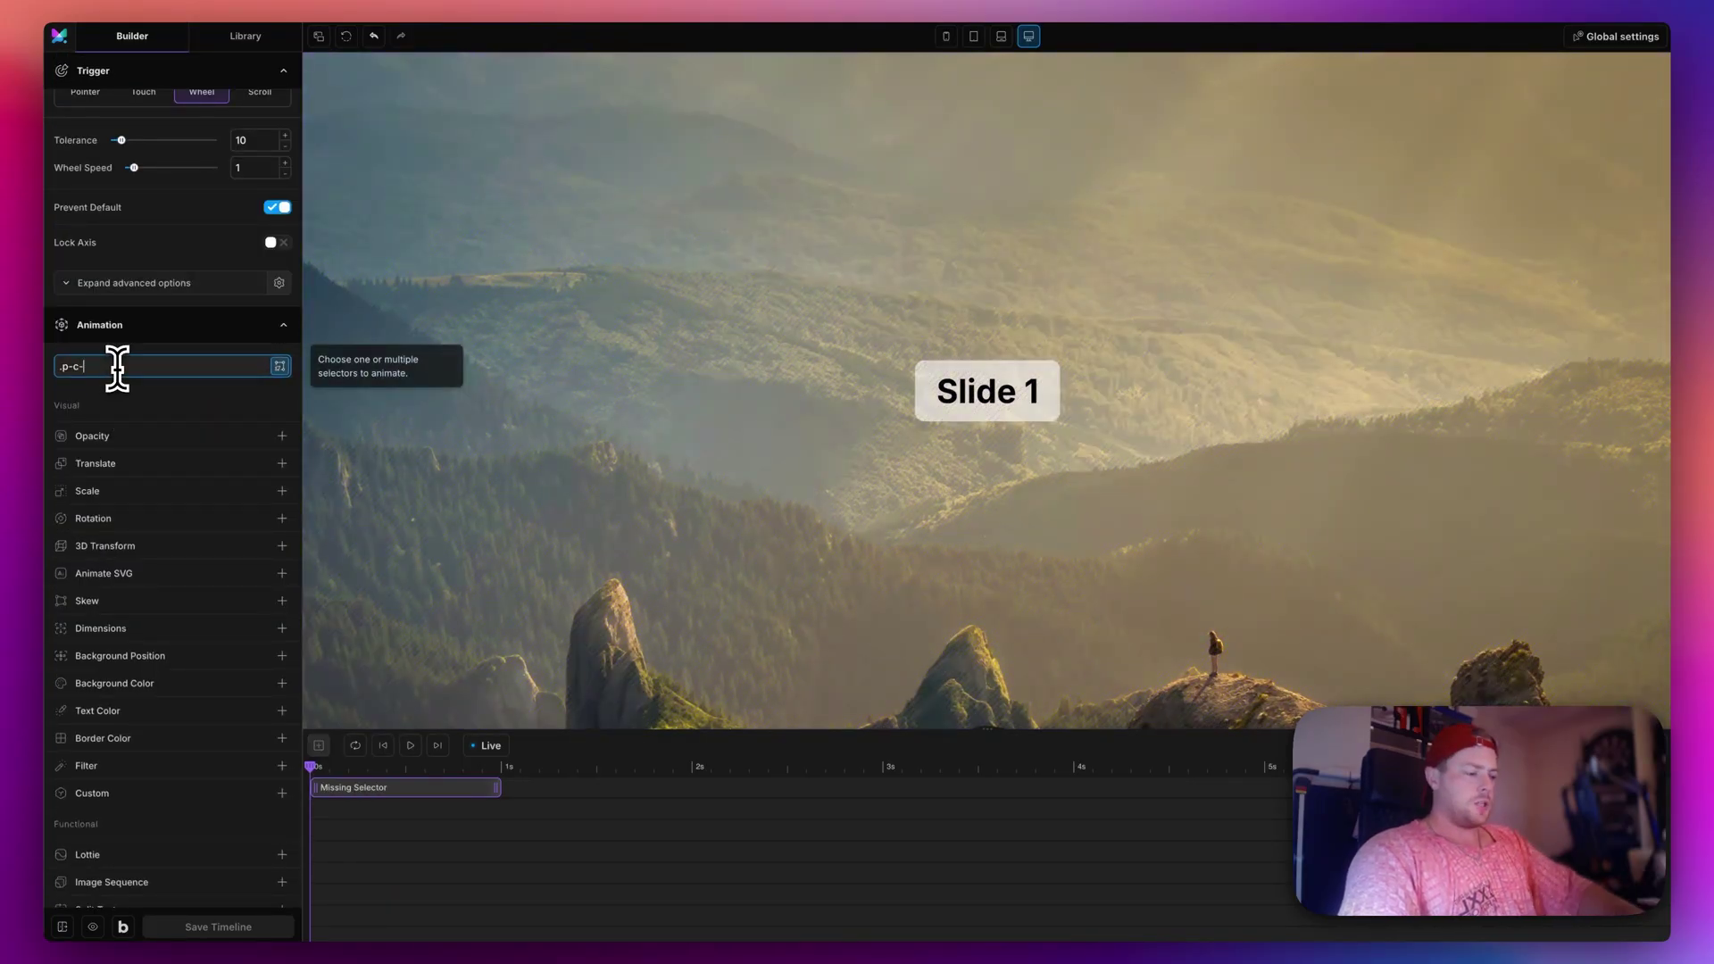
text(-title)
key(Return)
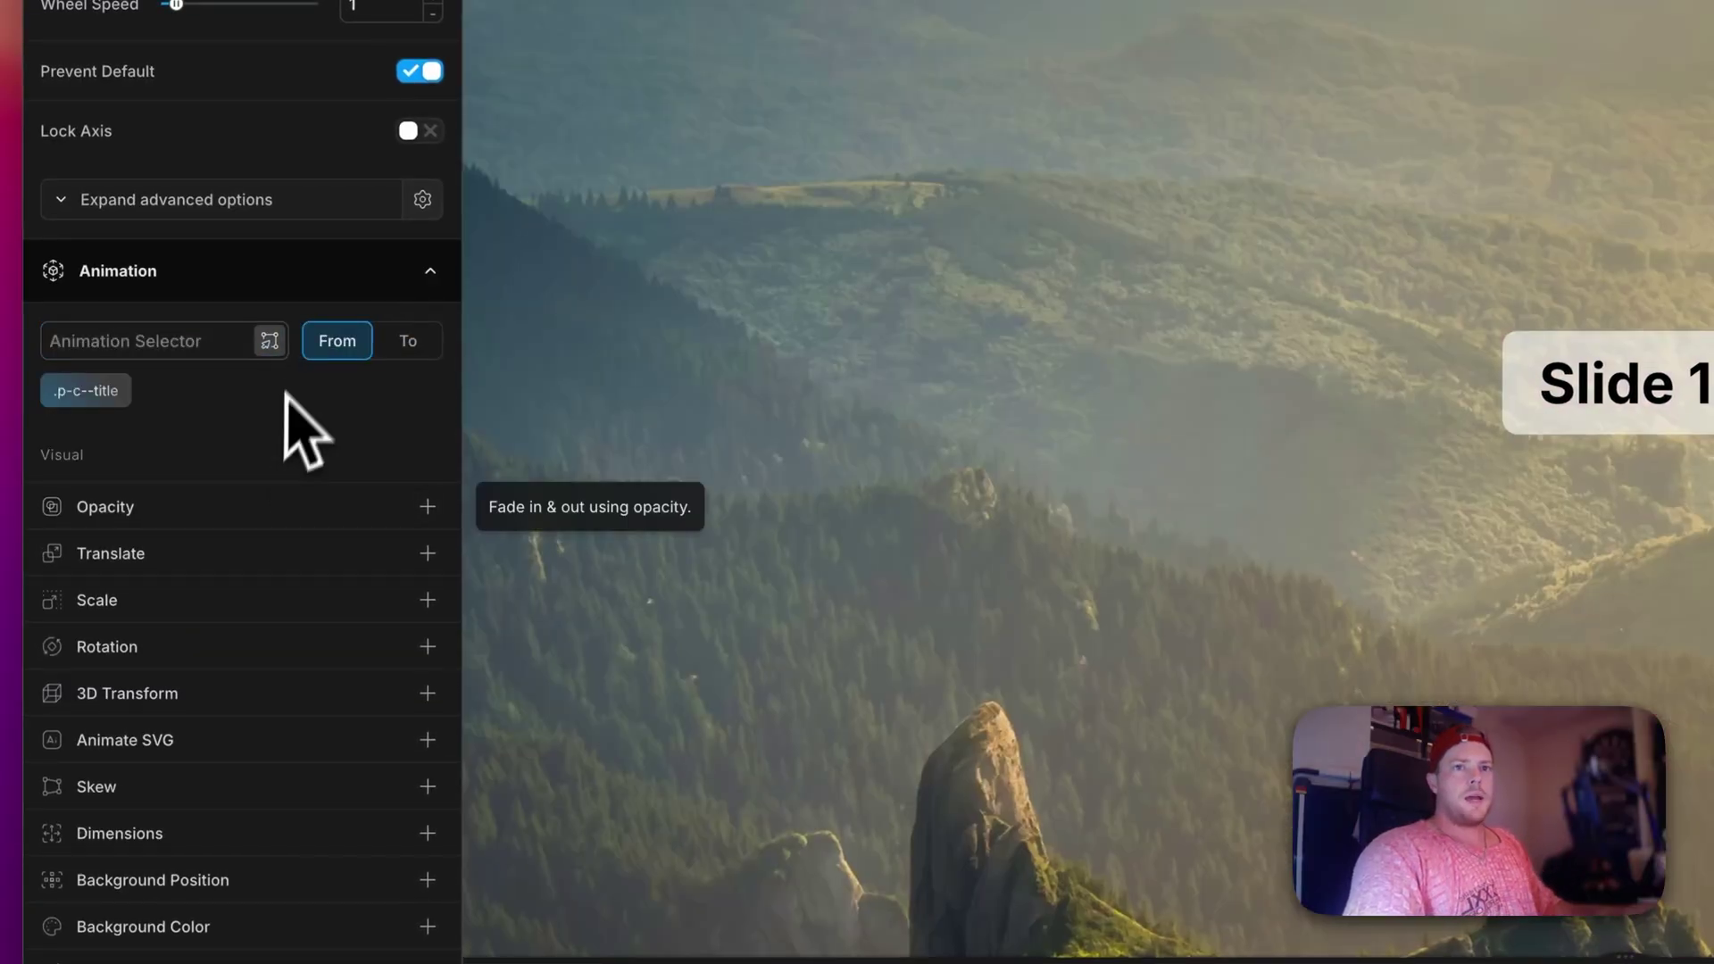
Add opacity to both the From and To states of the .p-c--title animation, ending at 1, and test the fade in the preview.
click(218, 507)
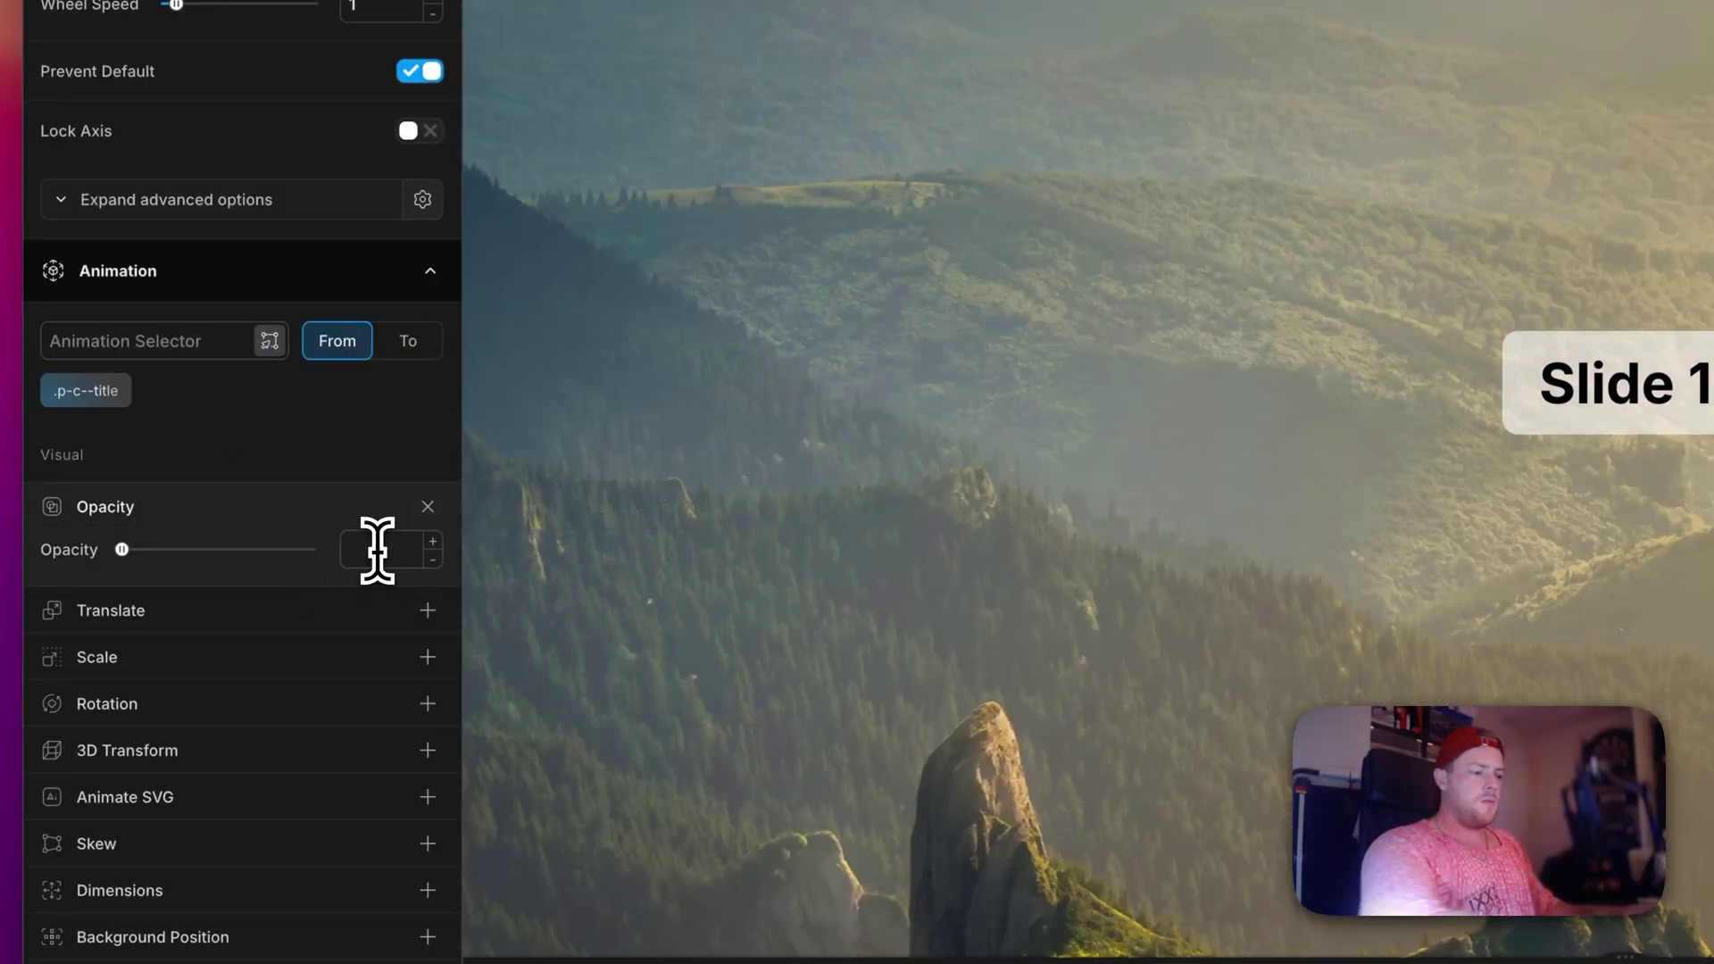
click(408, 340)
click(391, 501)
click(366, 550)
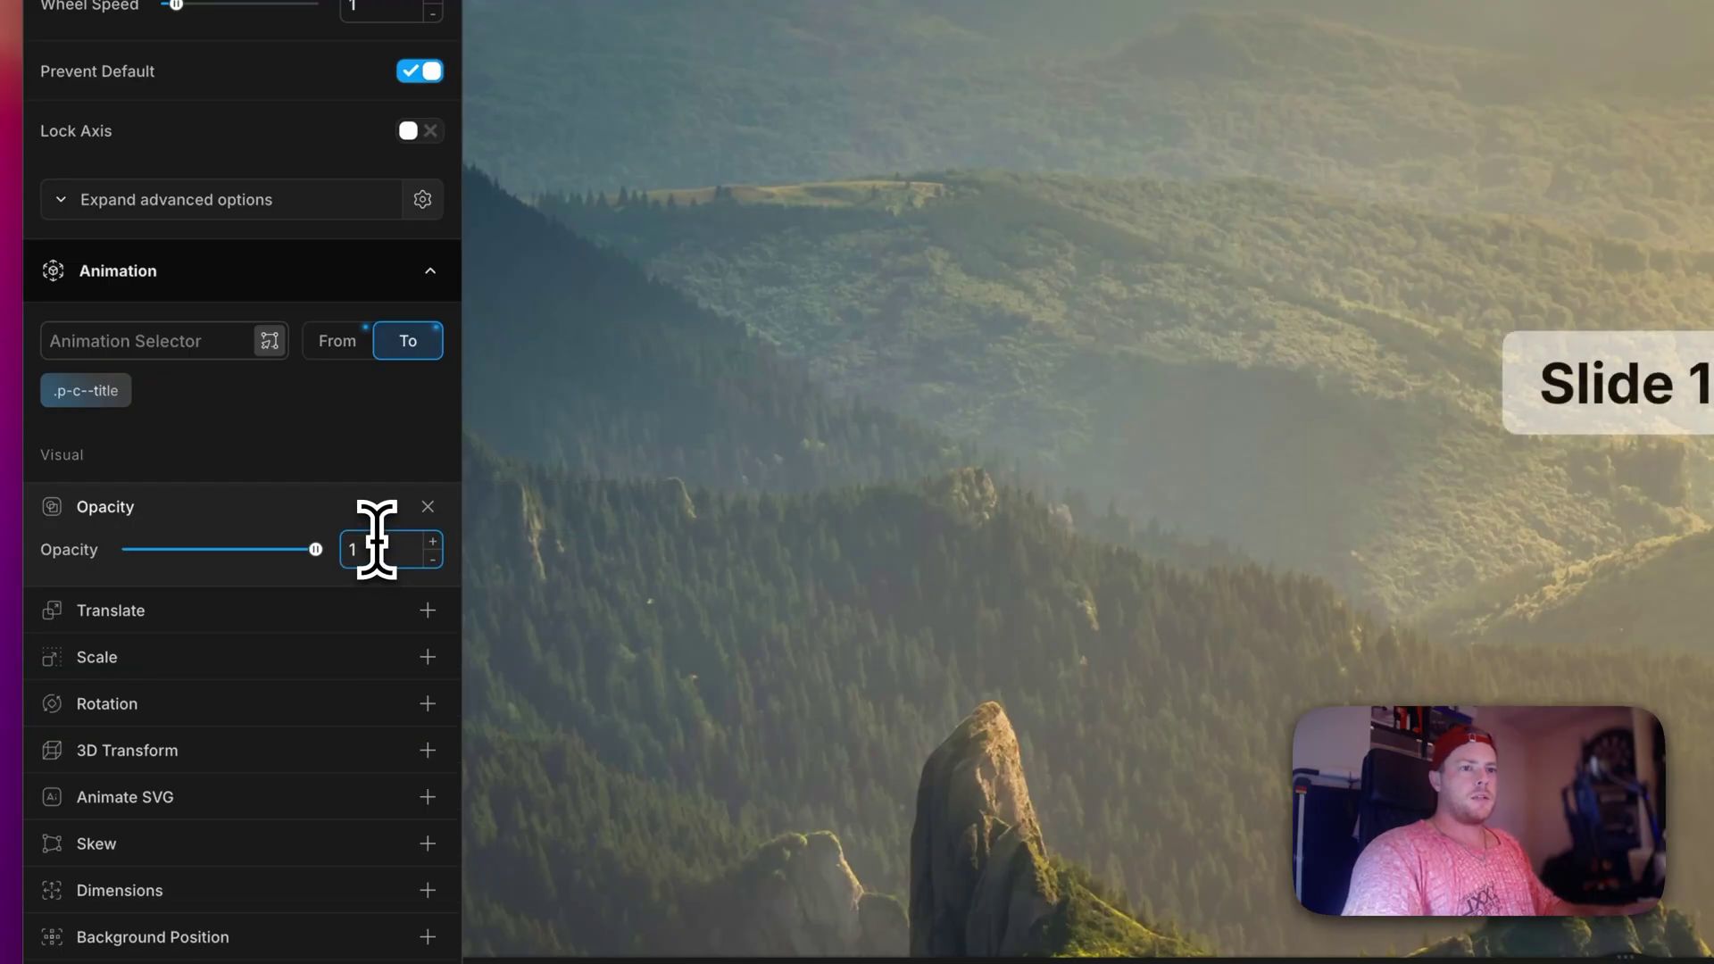
scroll(1068, 558, down, 2)
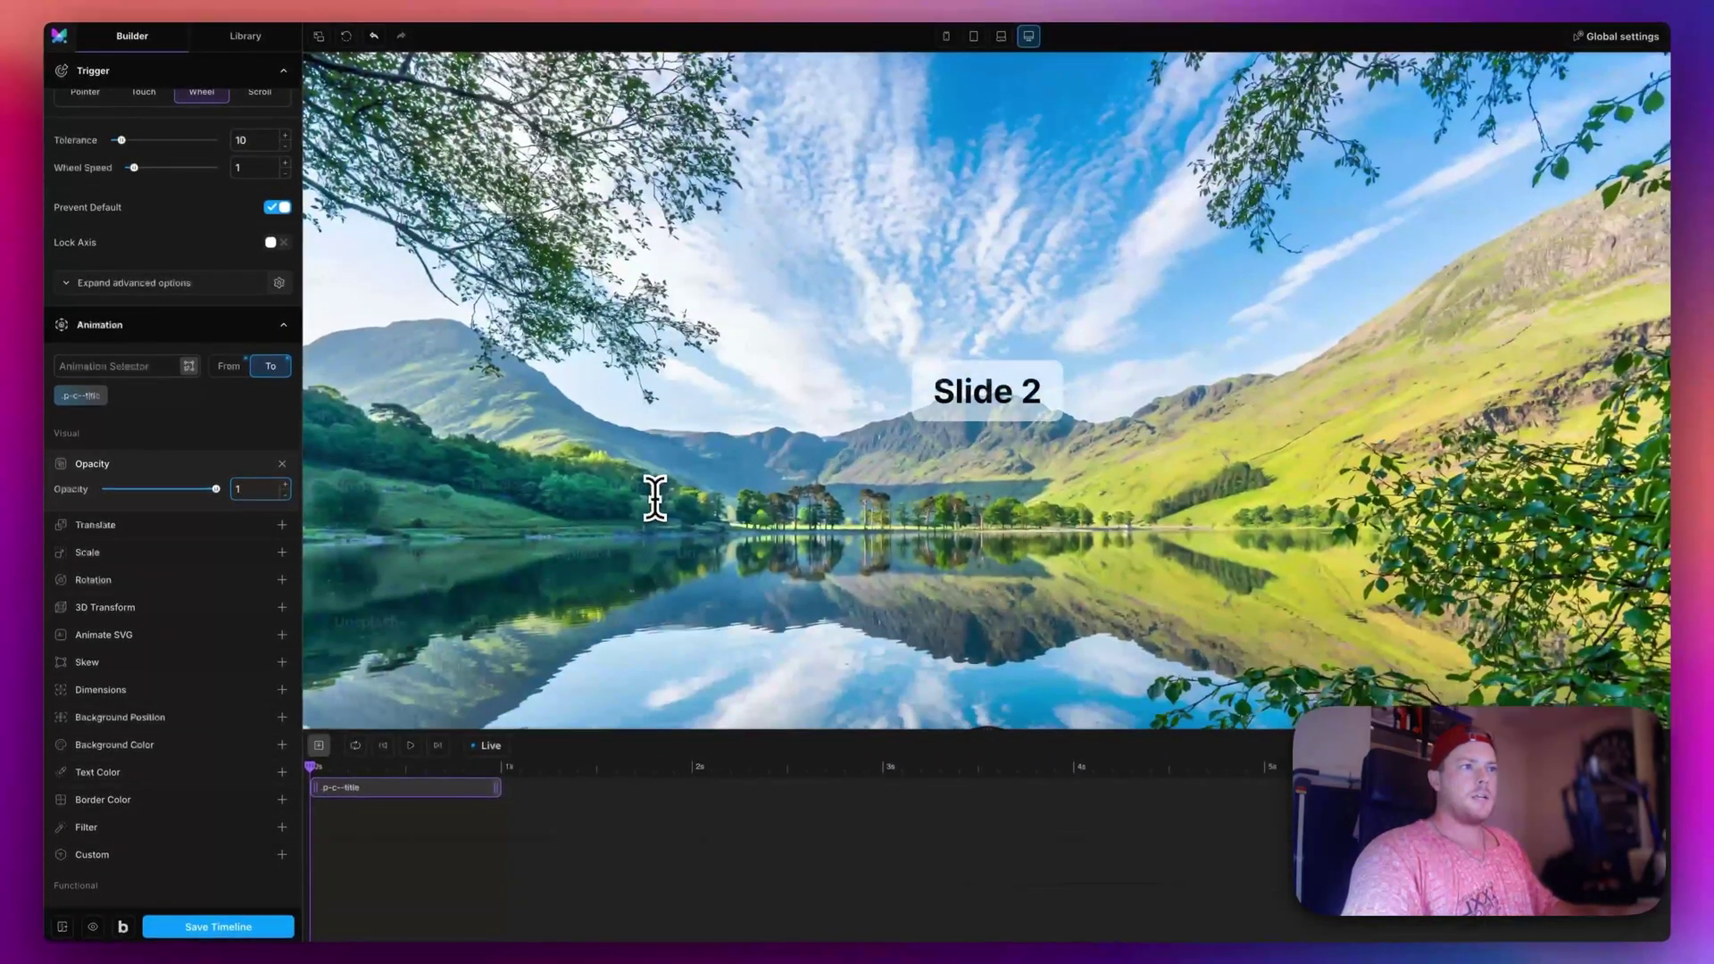
drag(983, 728, 983, 842)
scroll(1008, 624, down, 2)
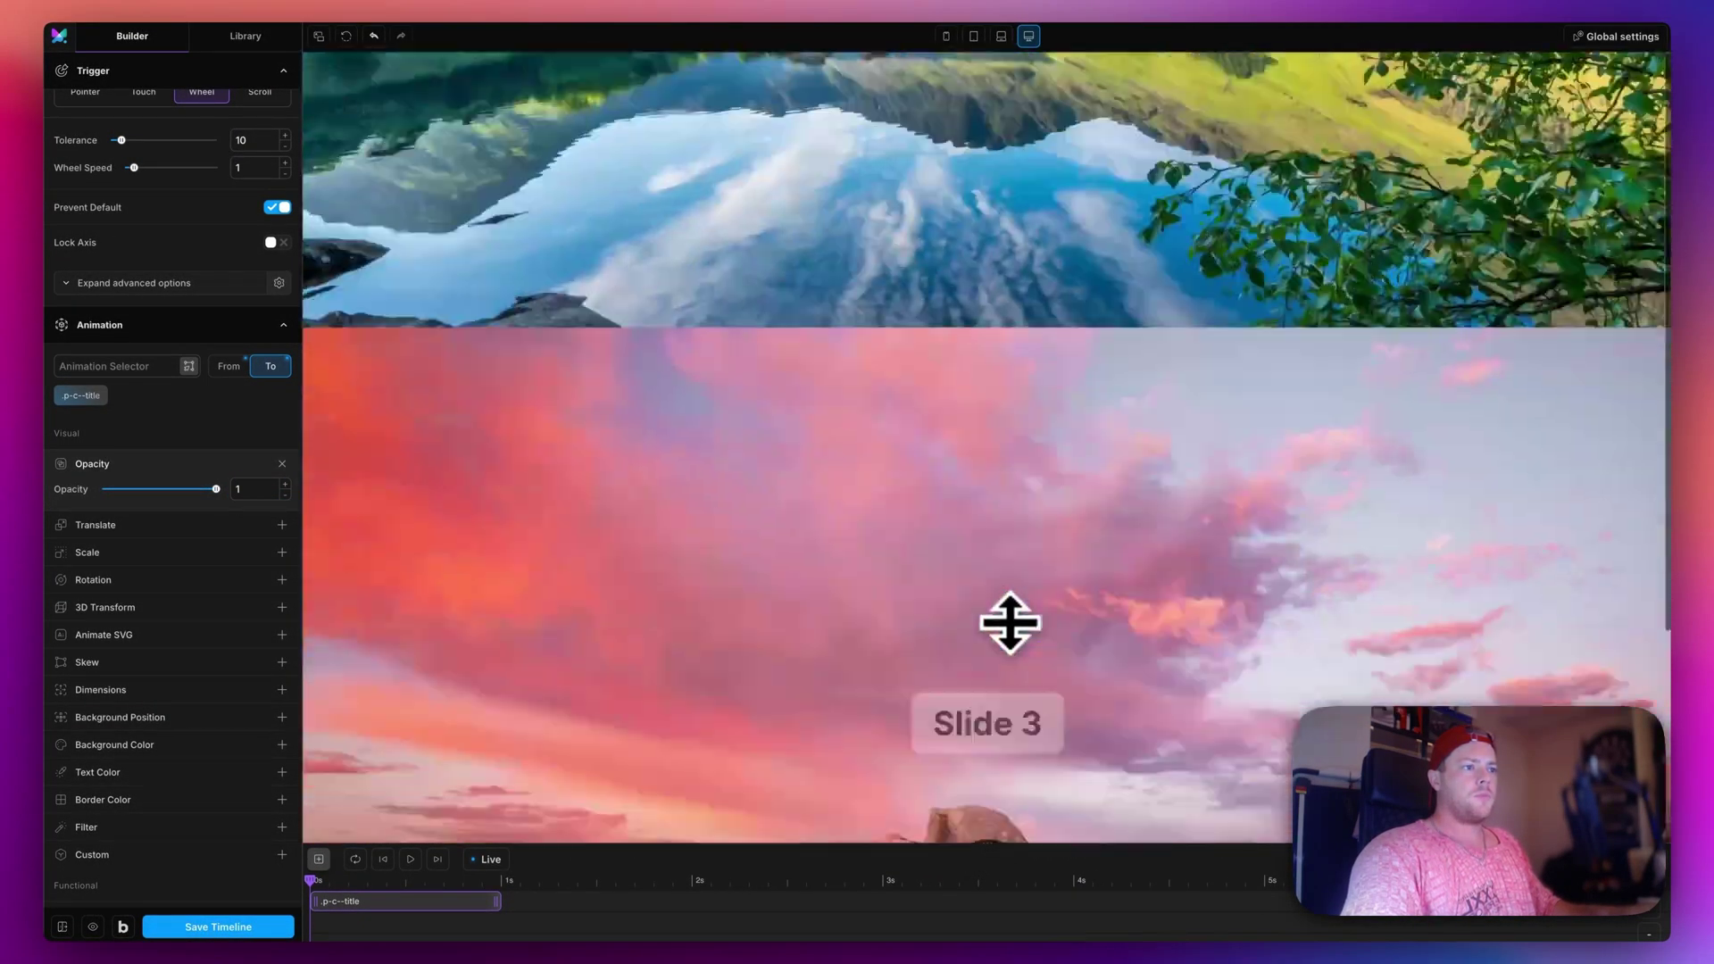
Delay the .p-c--title animation on the timeline to start at about 0.2 seconds and test the slides in the preview.
drag(418, 899, 610, 899)
scroll(708, 680, down, 2)
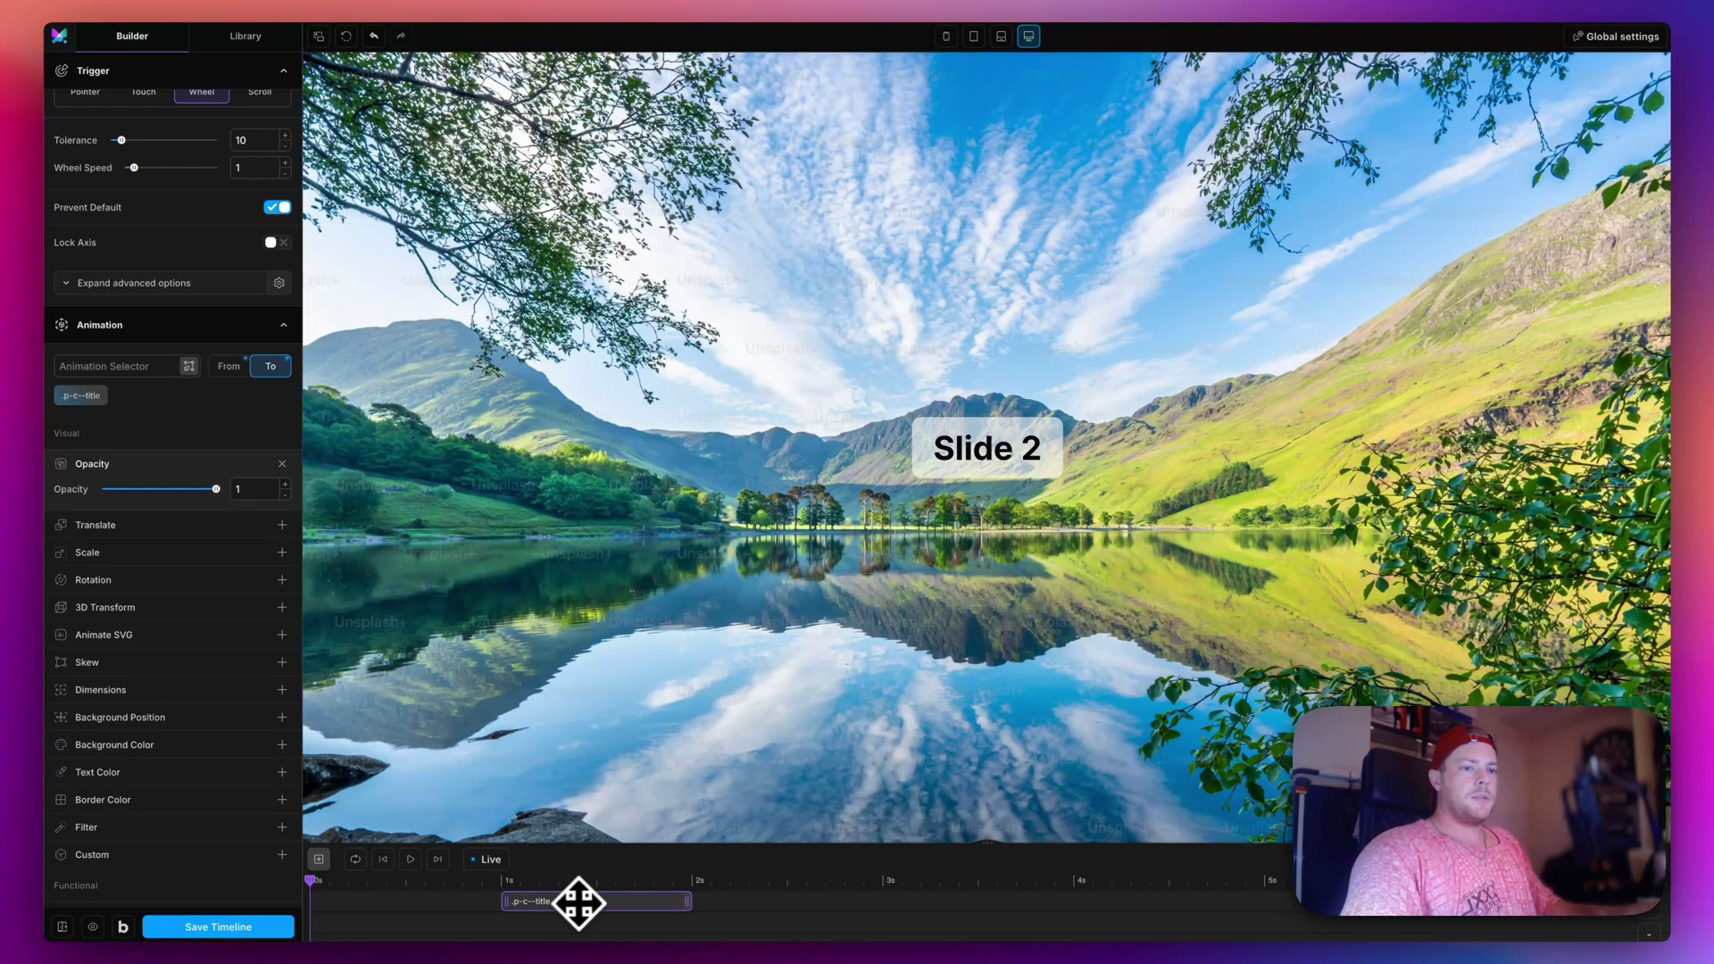
drag(574, 903, 421, 903)
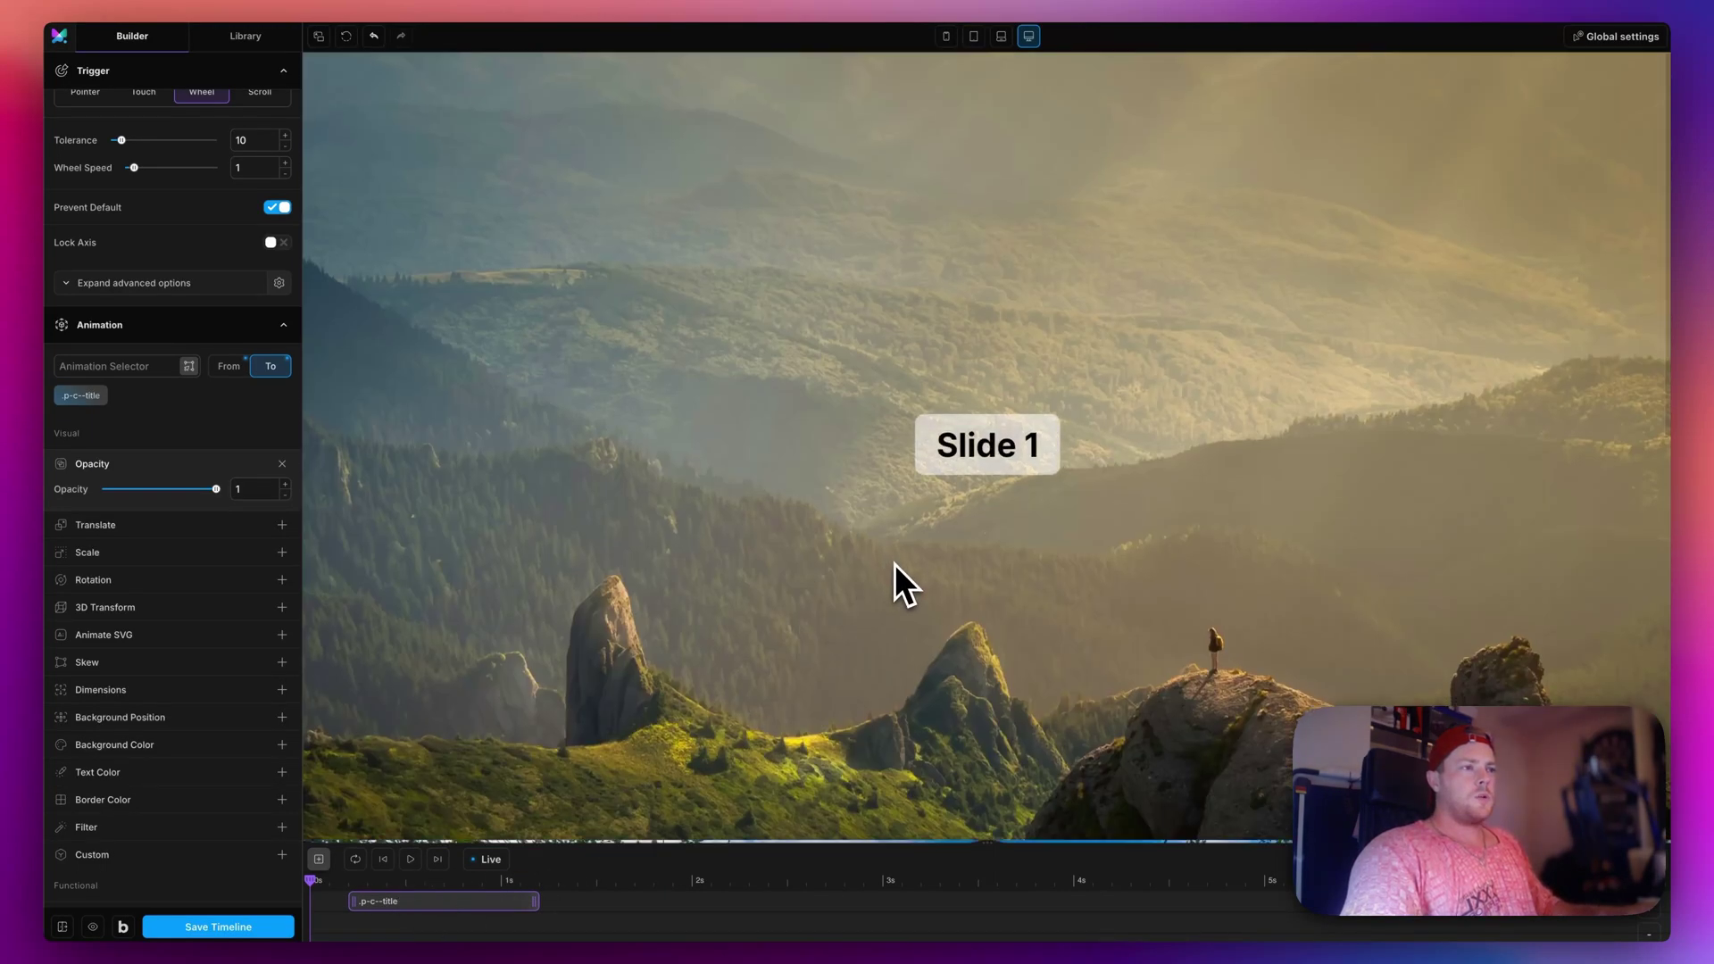
scroll(895, 564, down, 1)
scroll(918, 568, down, 1)
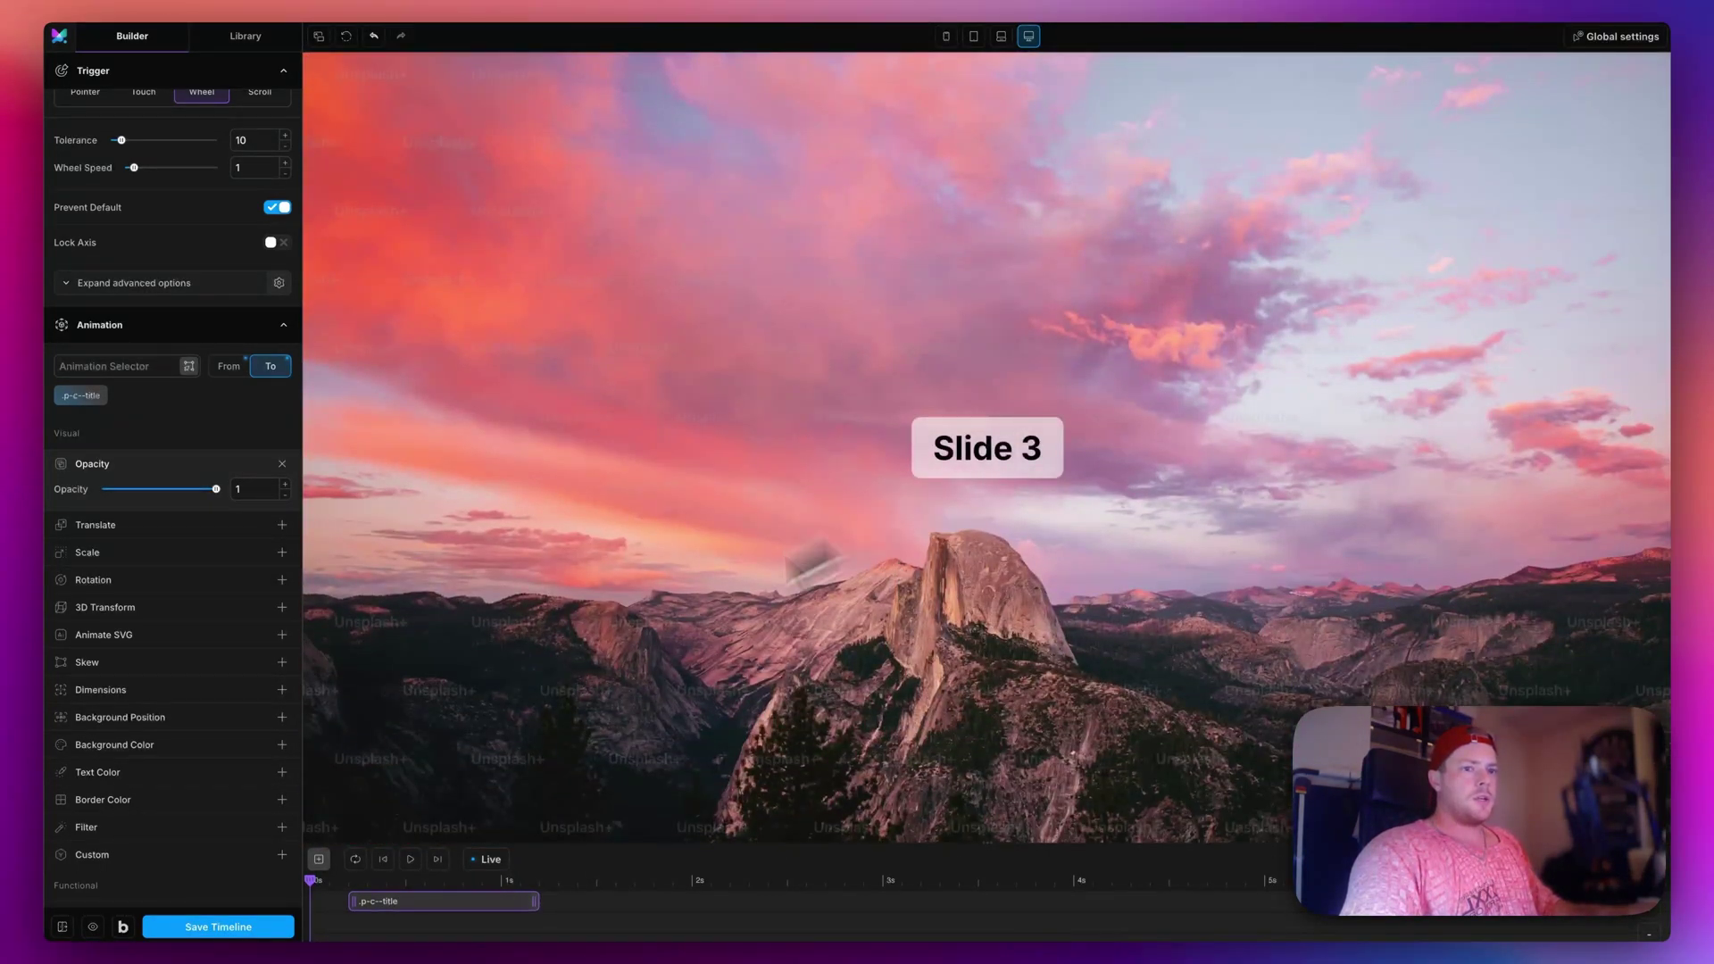
Save the timeline and test the slide transitions and title fades on the live page.
click(267, 928)
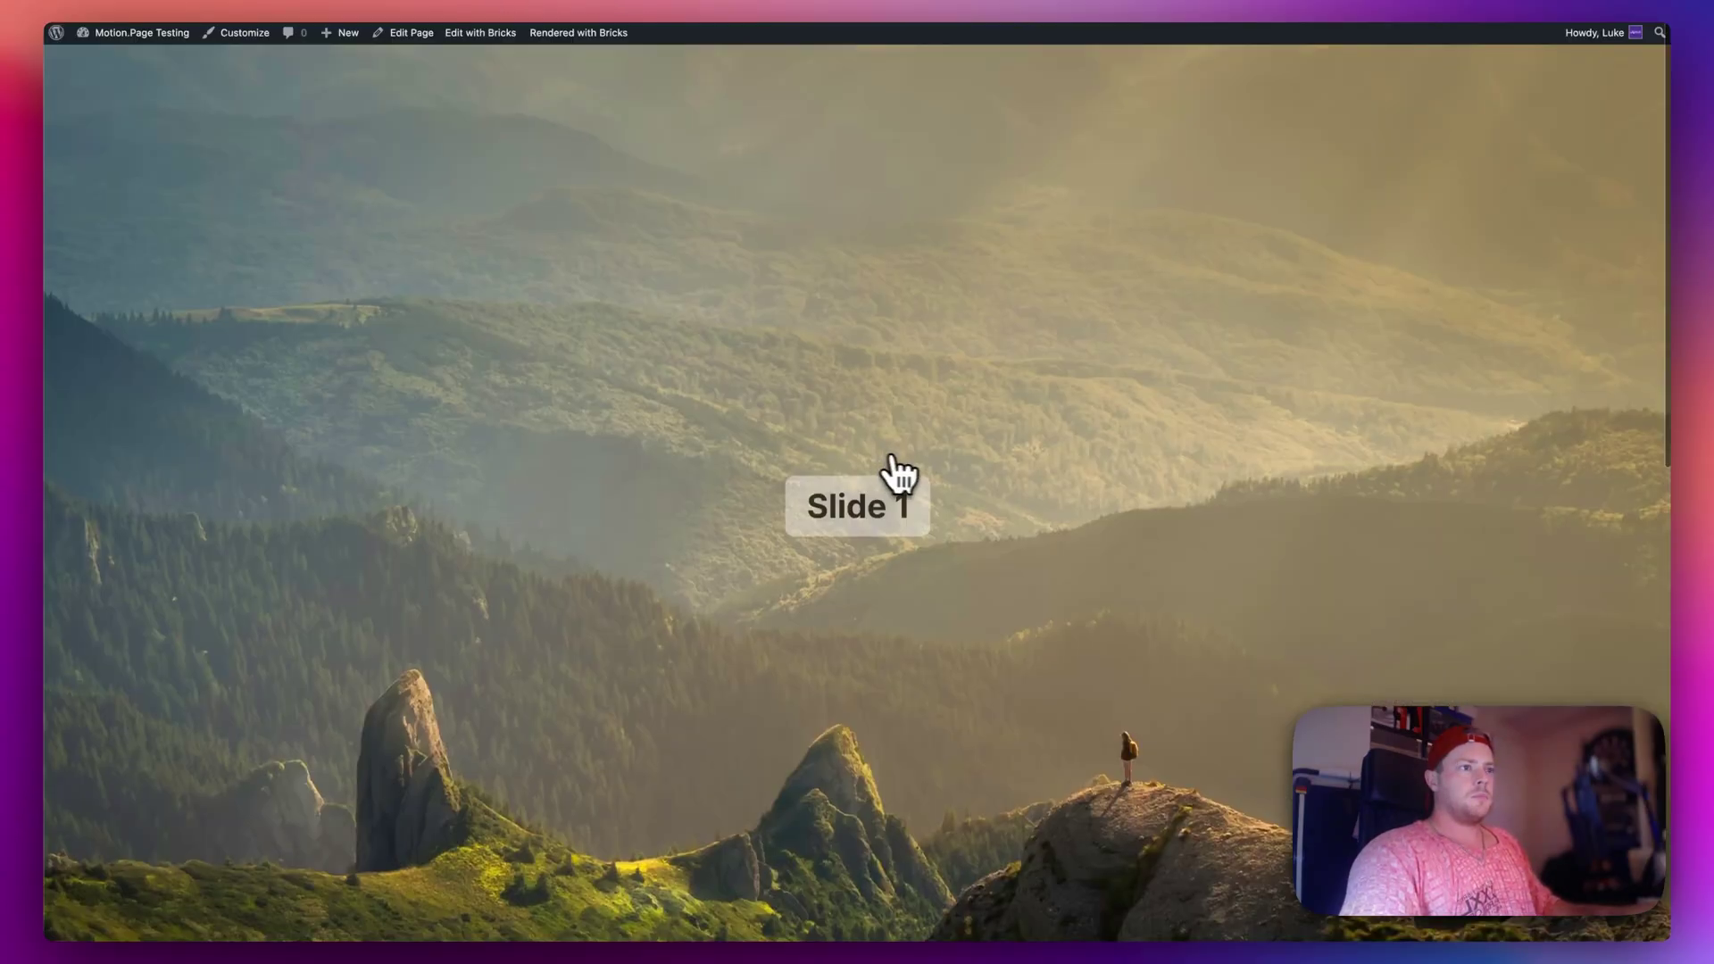
scroll(906, 474, down, 1)
scroll(909, 454, down, 1)
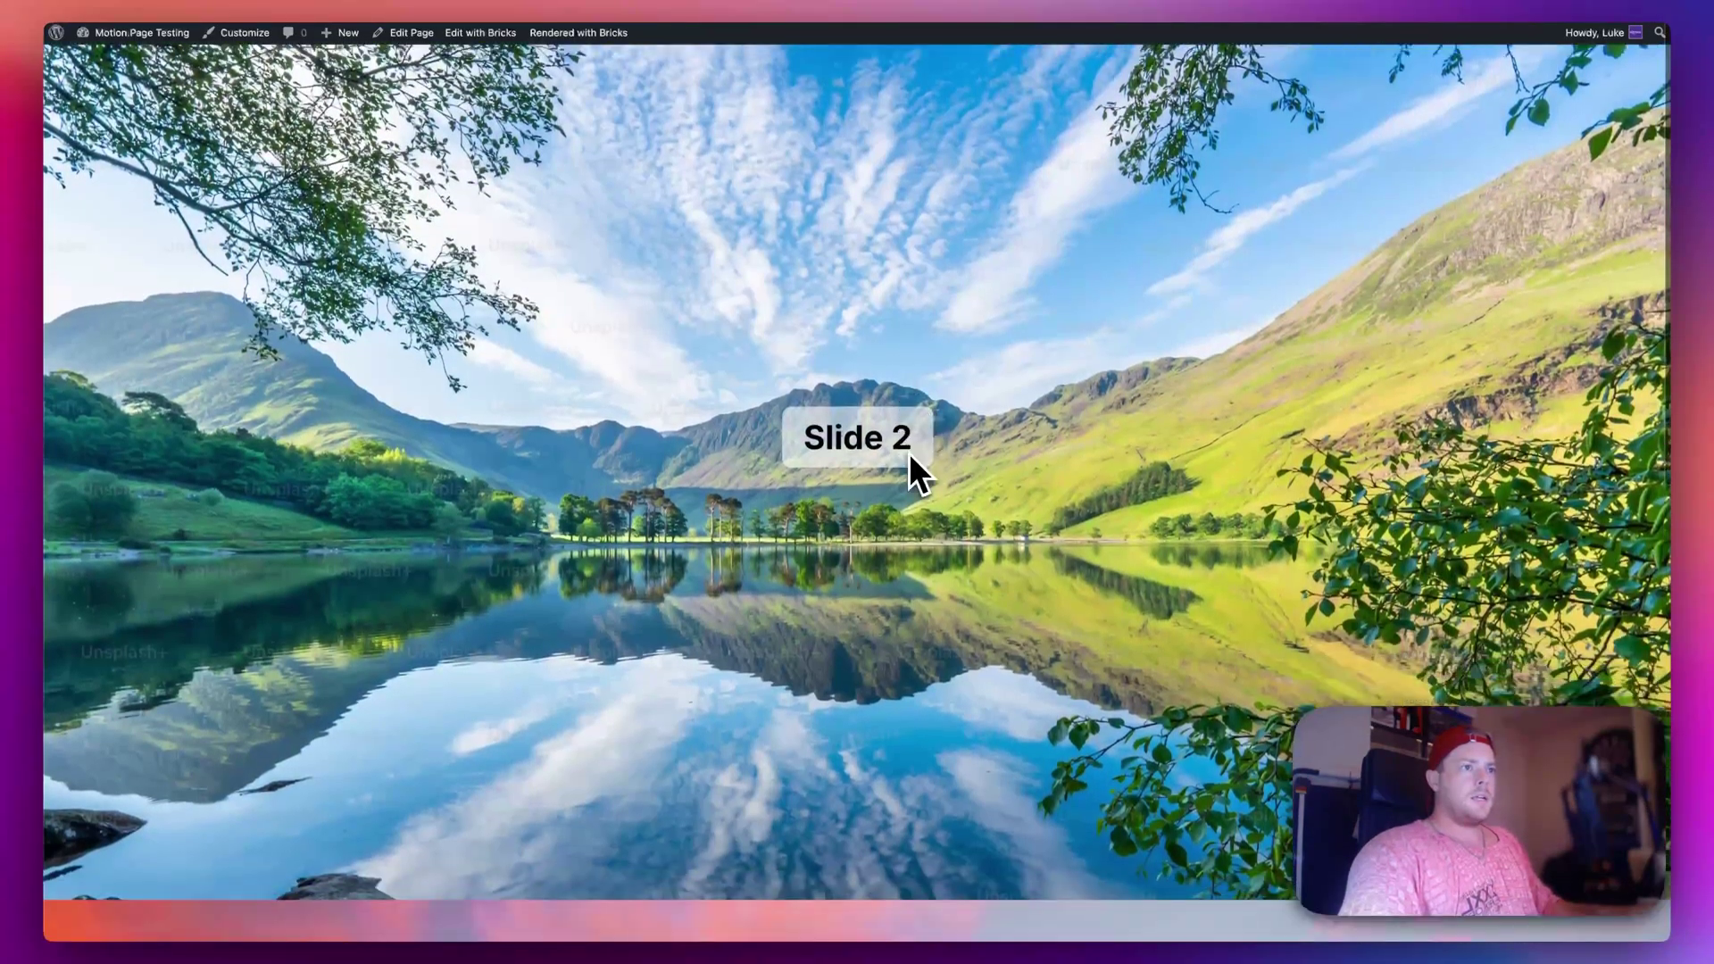
scroll(983, 457, down, 1)
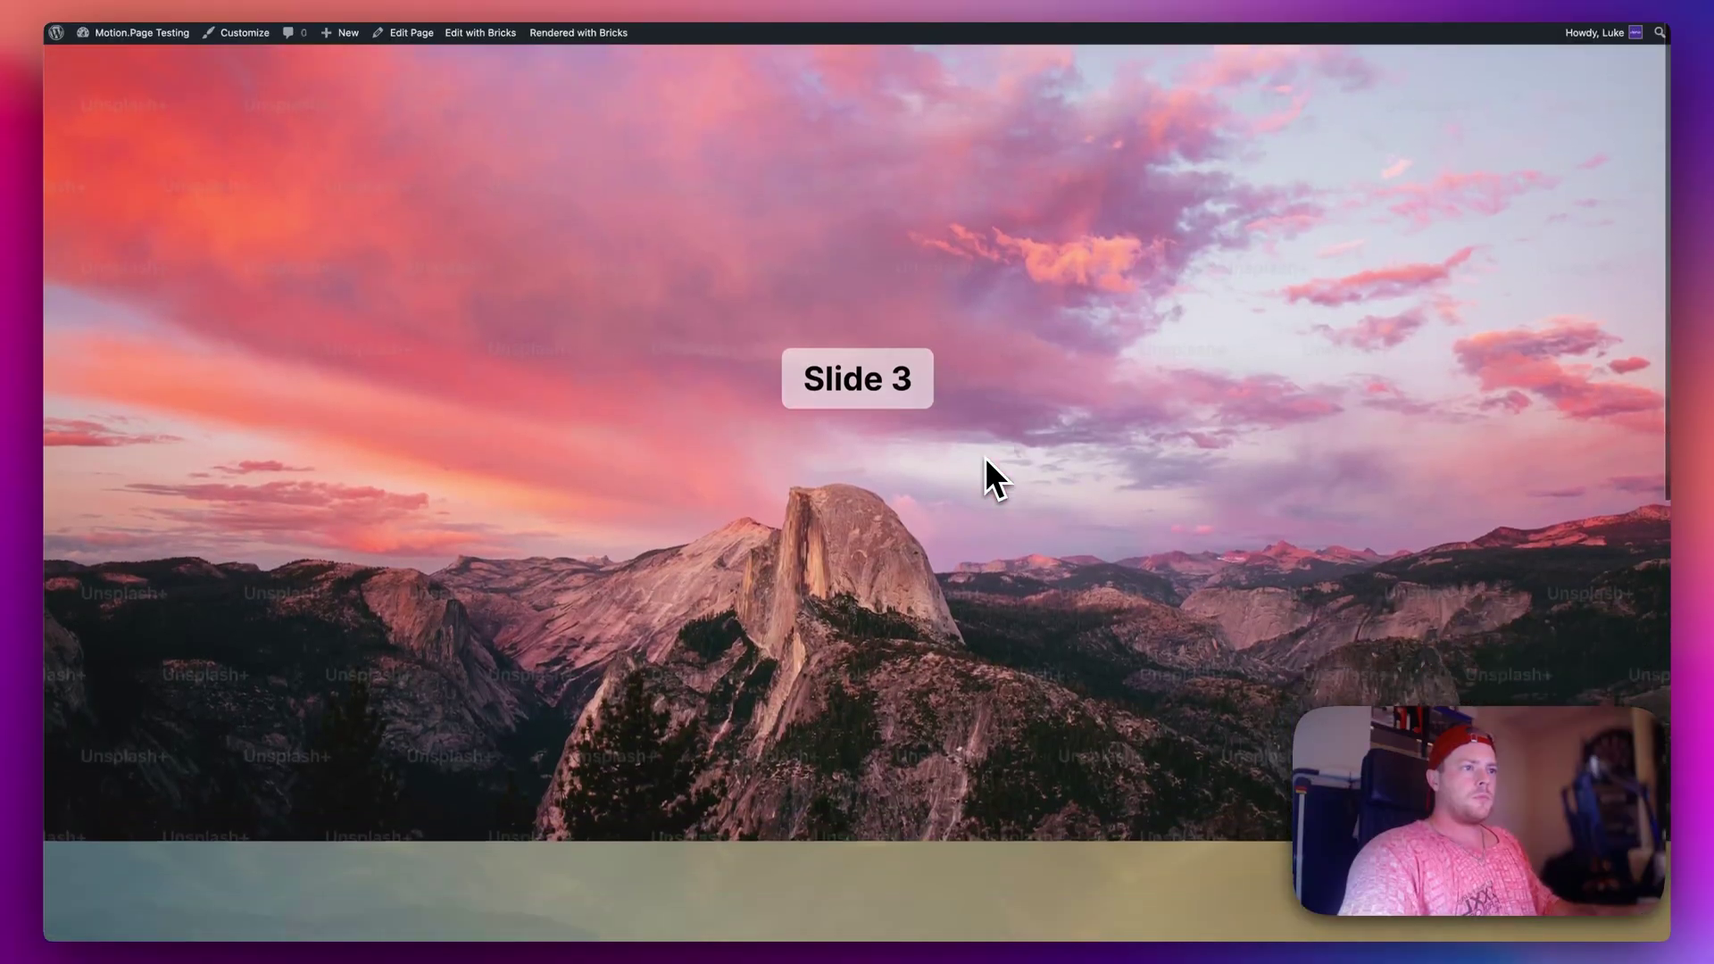
scroll(985, 457, down, 1)
scroll(985, 457, down, 1)
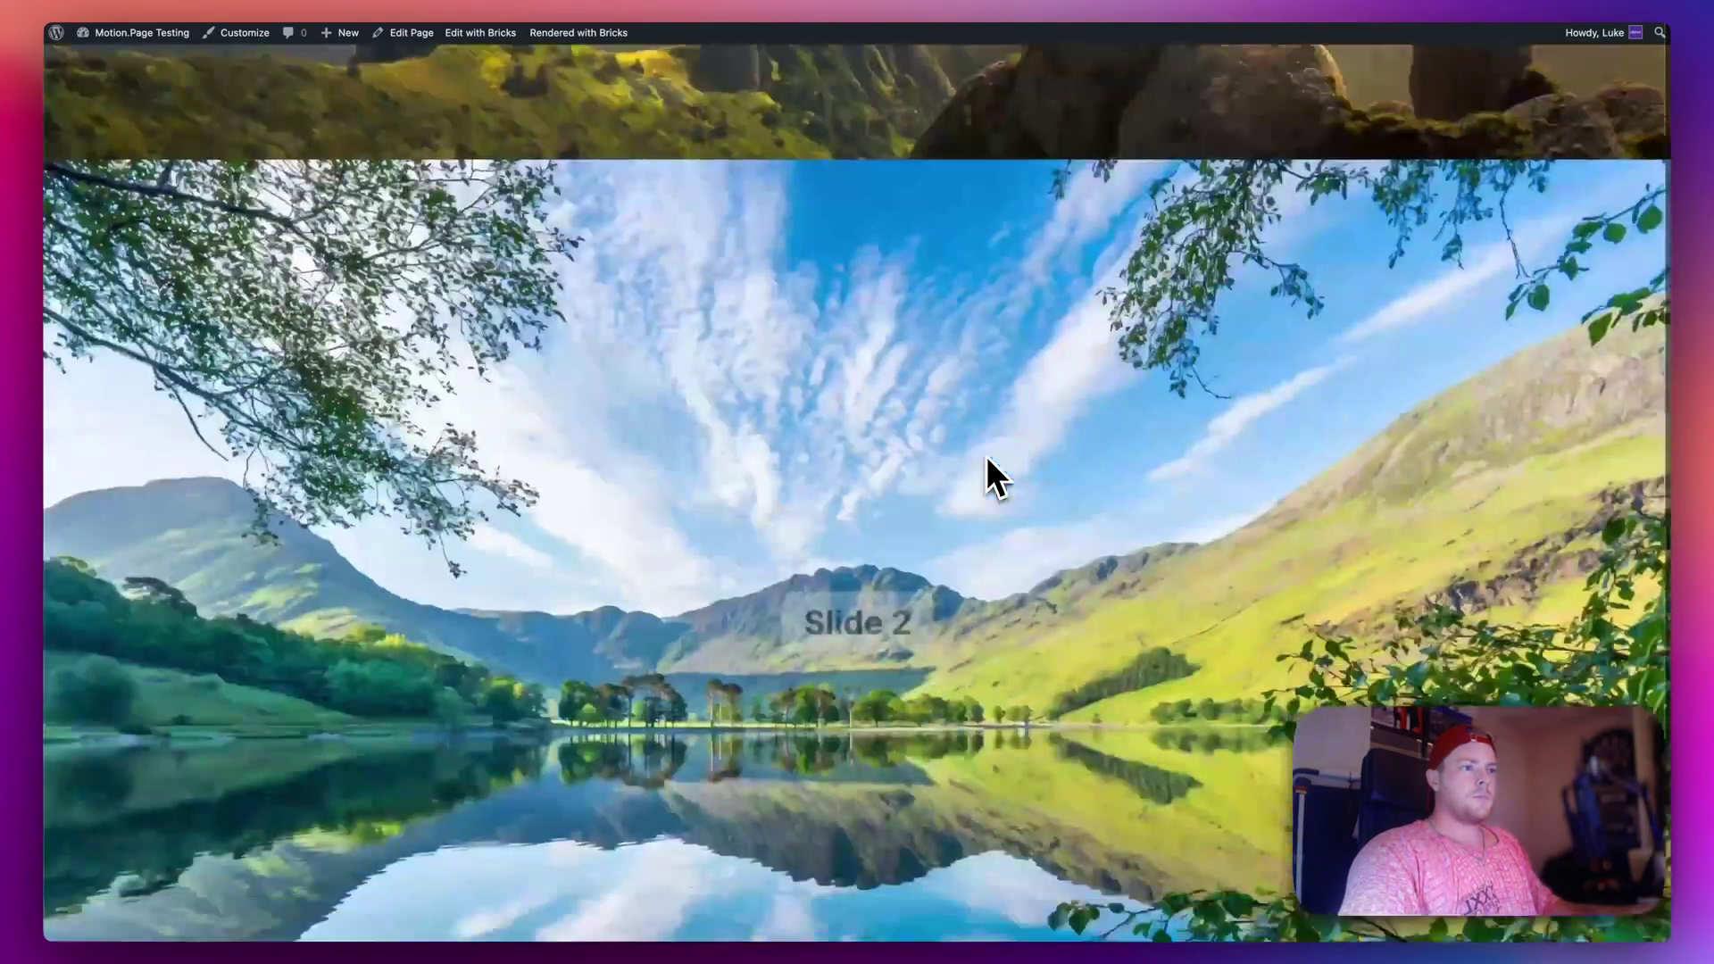
scroll(985, 457, down, 1)
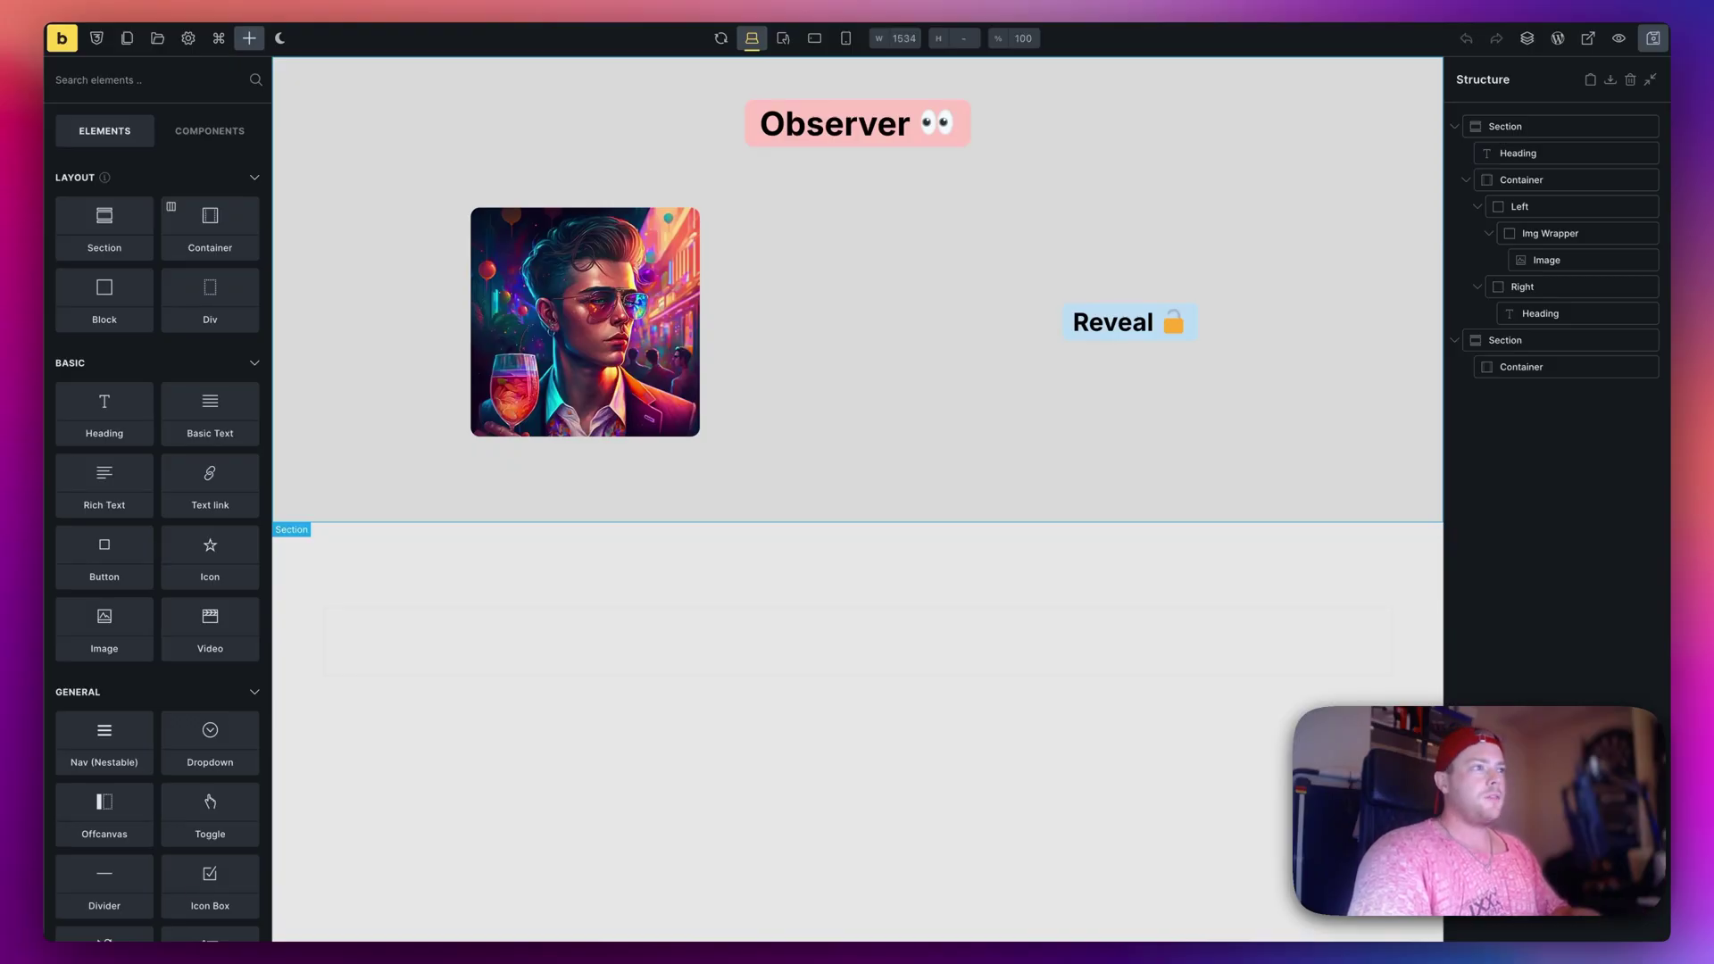
Switch to the Bricks editor and examine the Observer page's section, two-column container, left and right blocks and image wrapper.
click(869, 163)
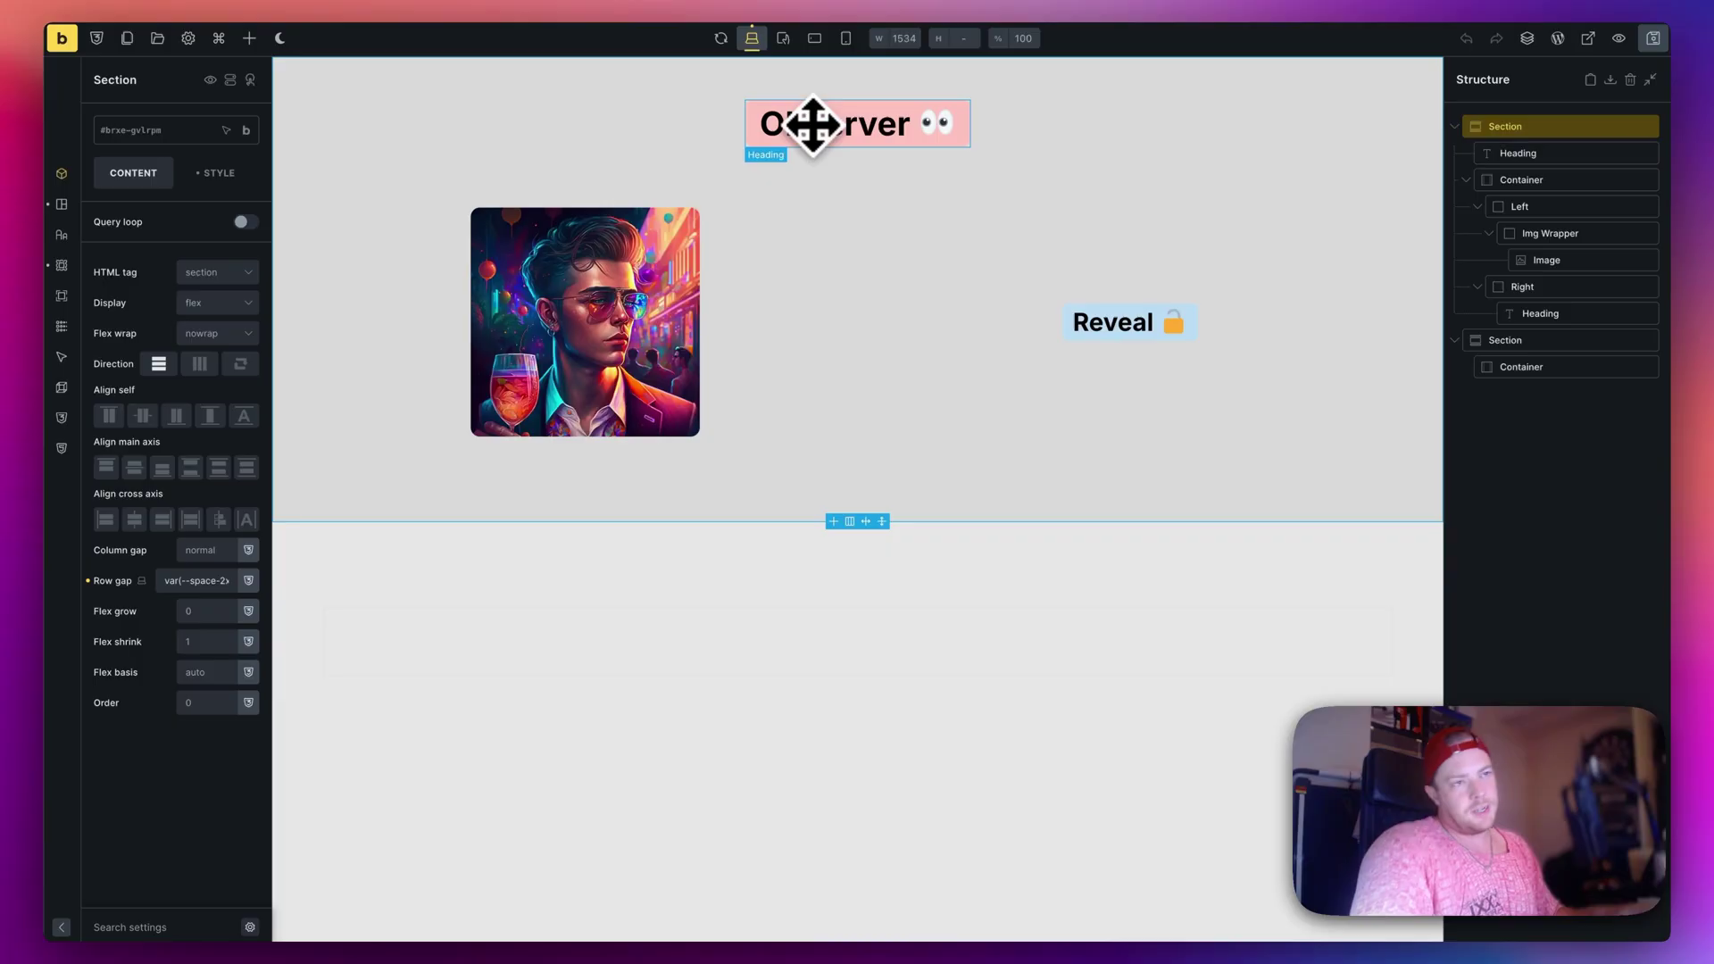
click(858, 288)
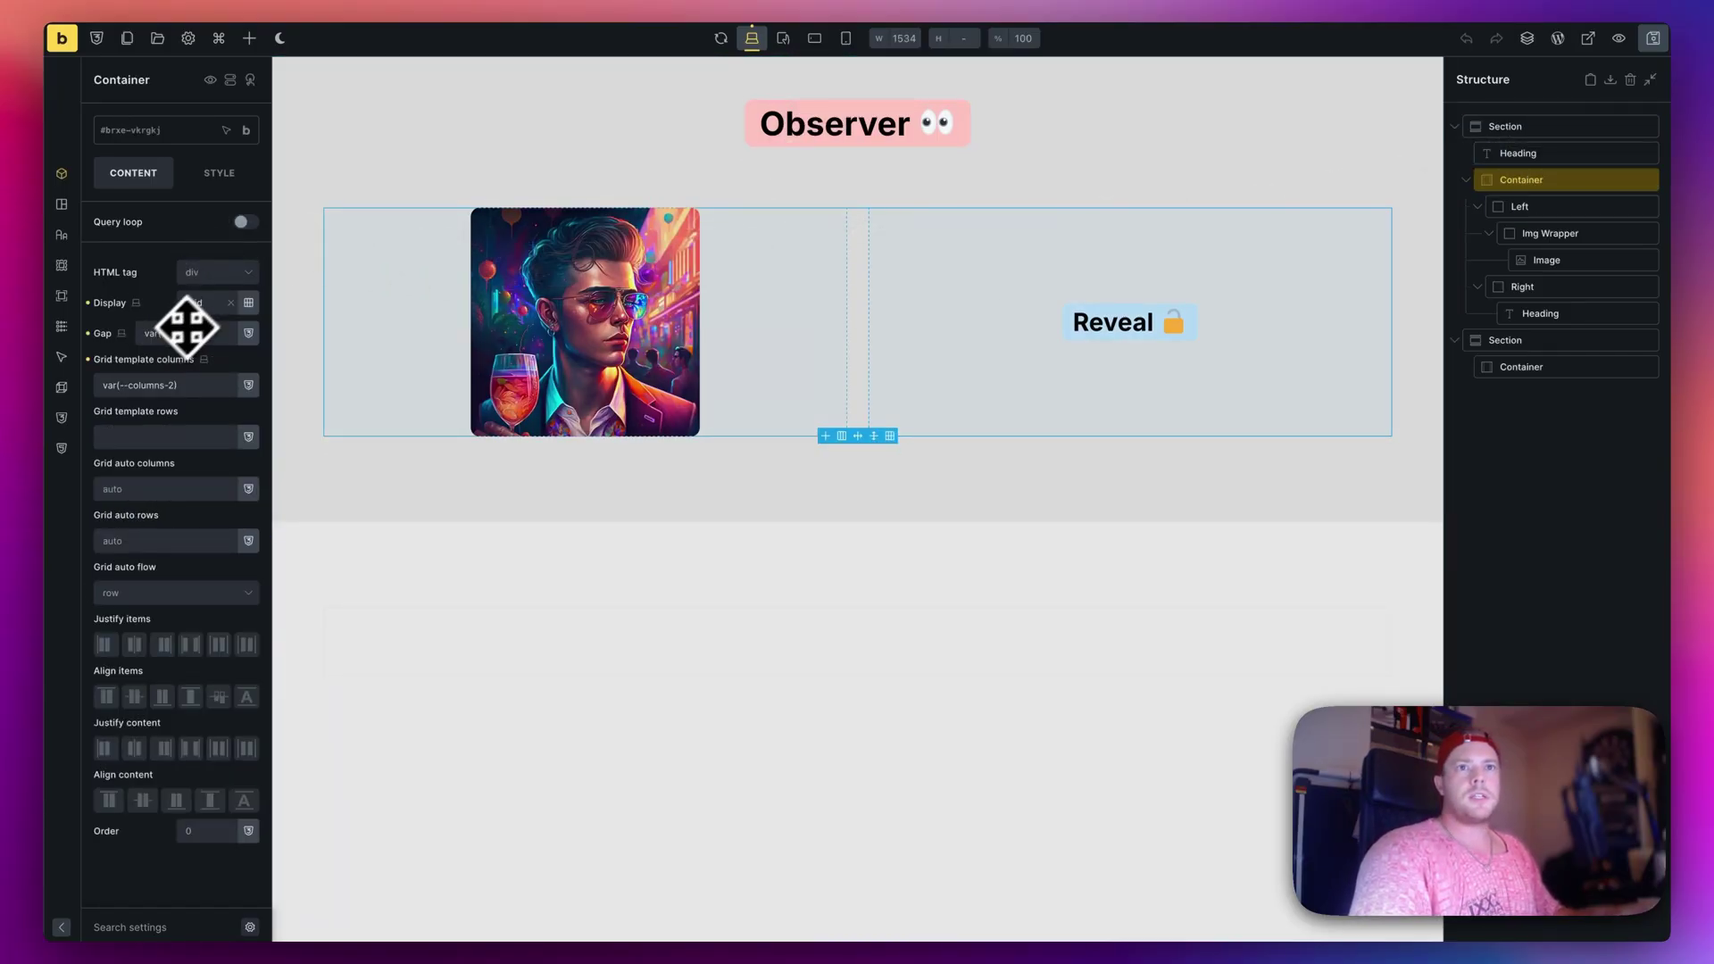
click(1543, 204)
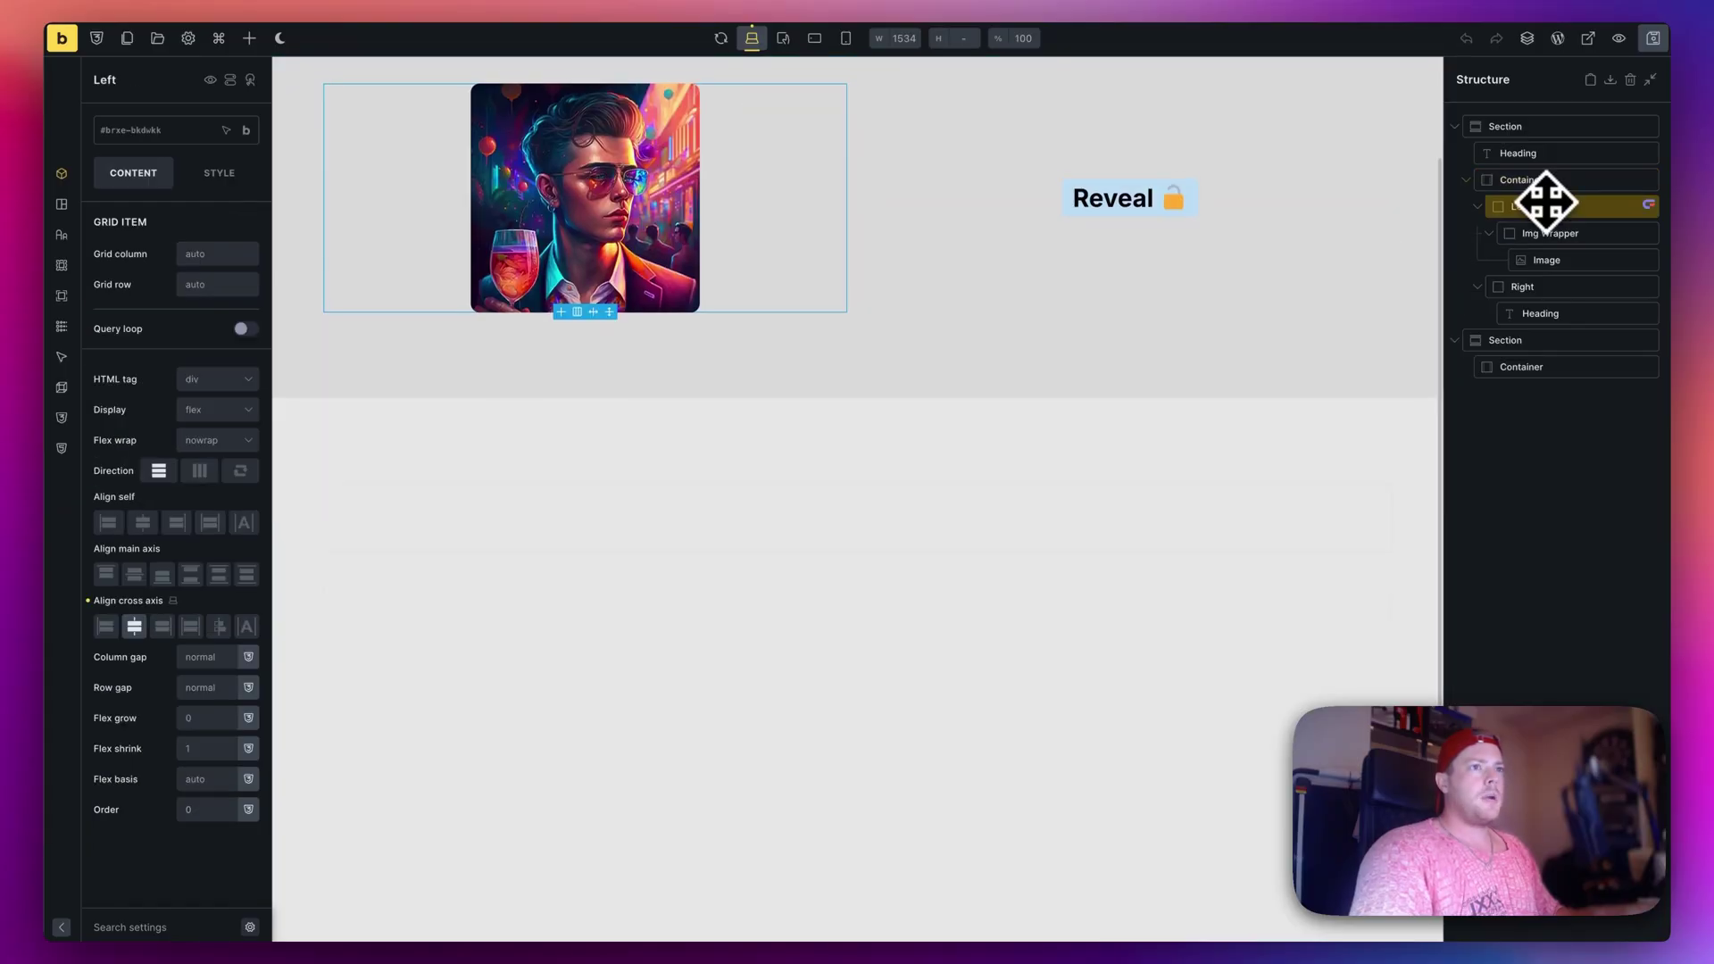
click(1540, 288)
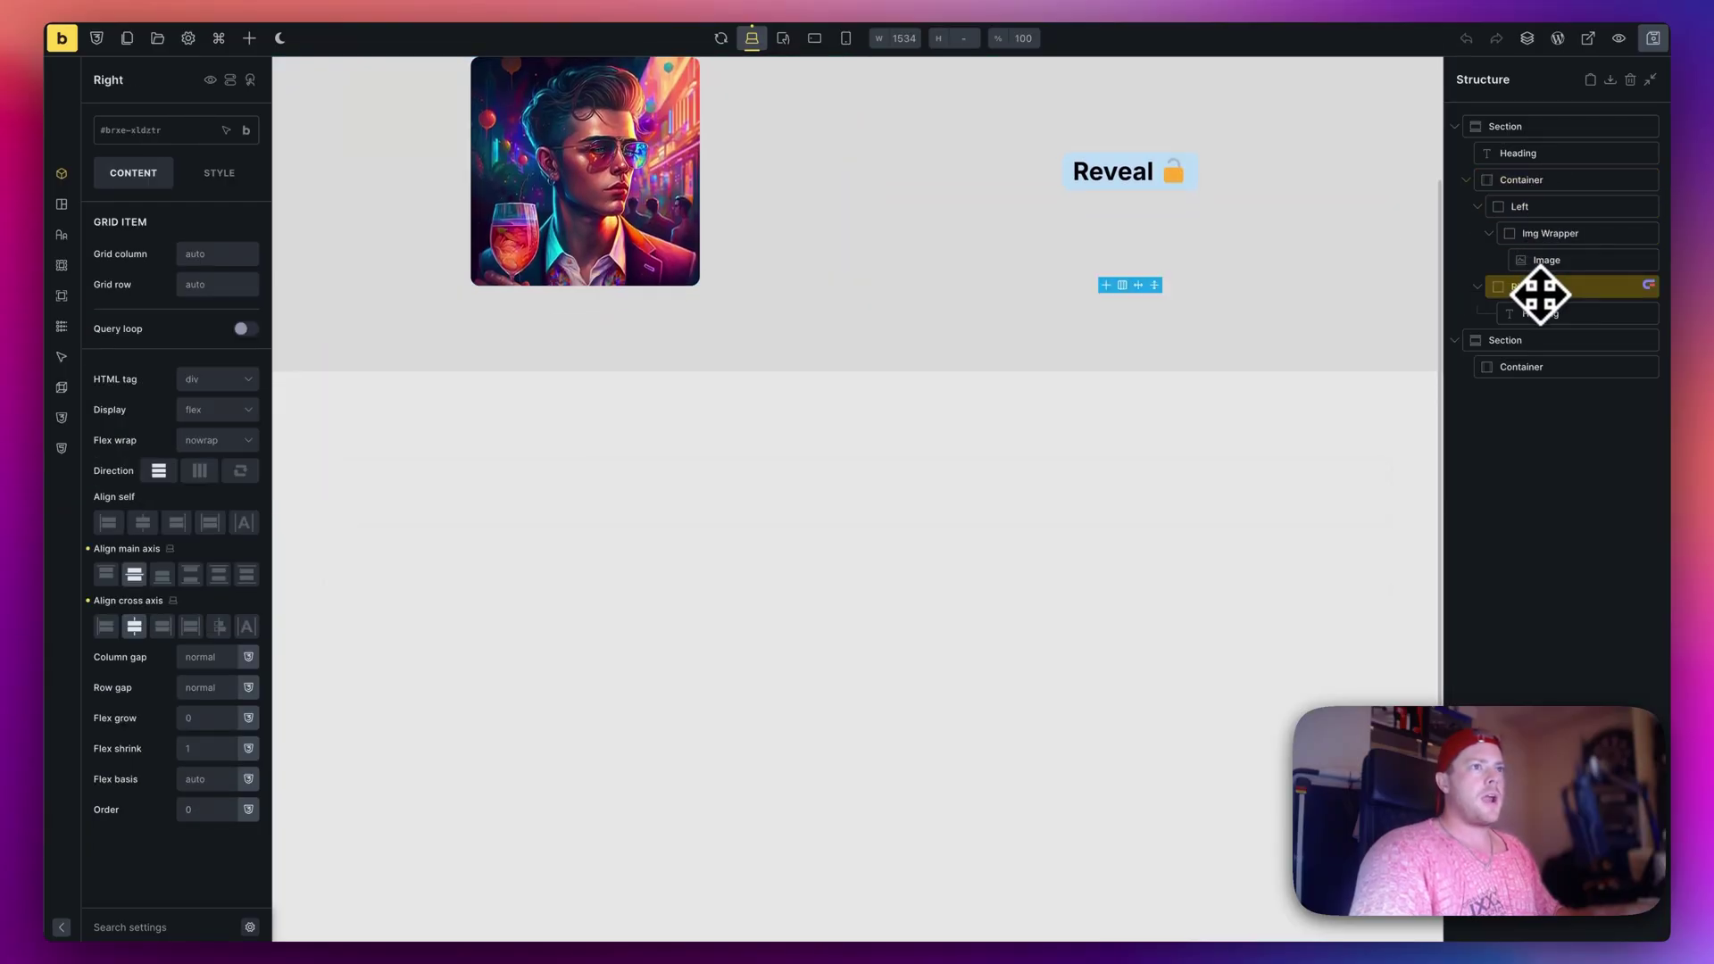
double_click(1558, 236)
key(Return)
scroll(810, 468, up, 3)
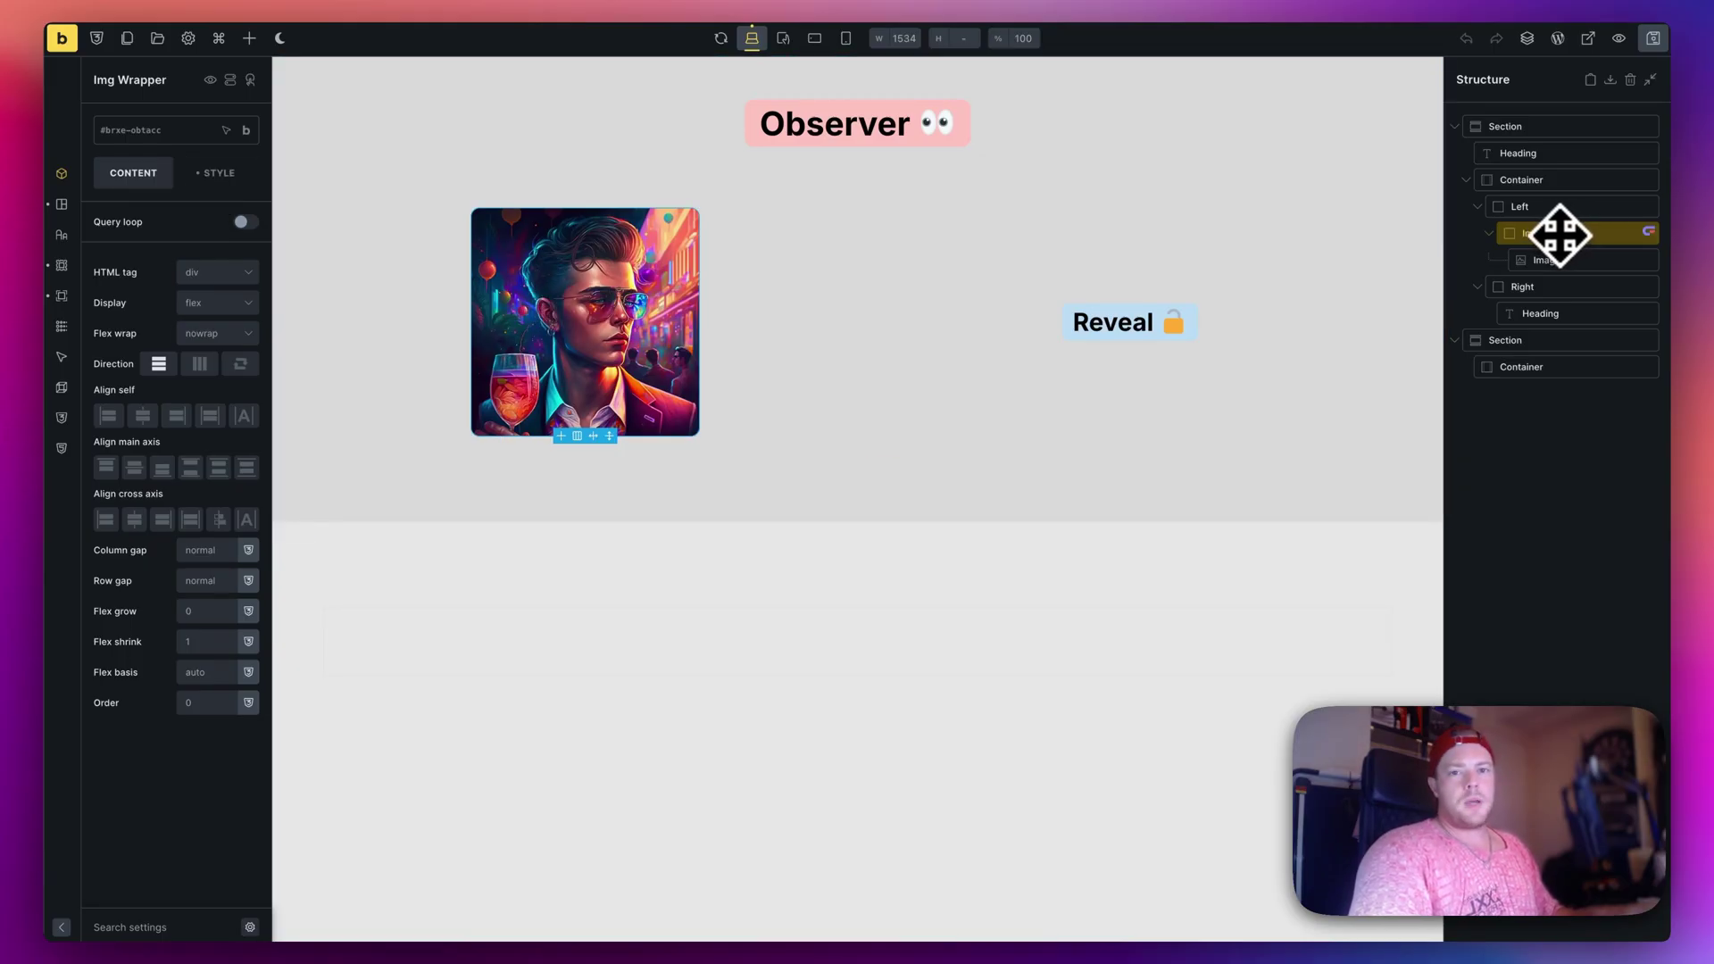
Hide the .observer-image element in the builder to check the picture behind it, and show it again.
click(1582, 260)
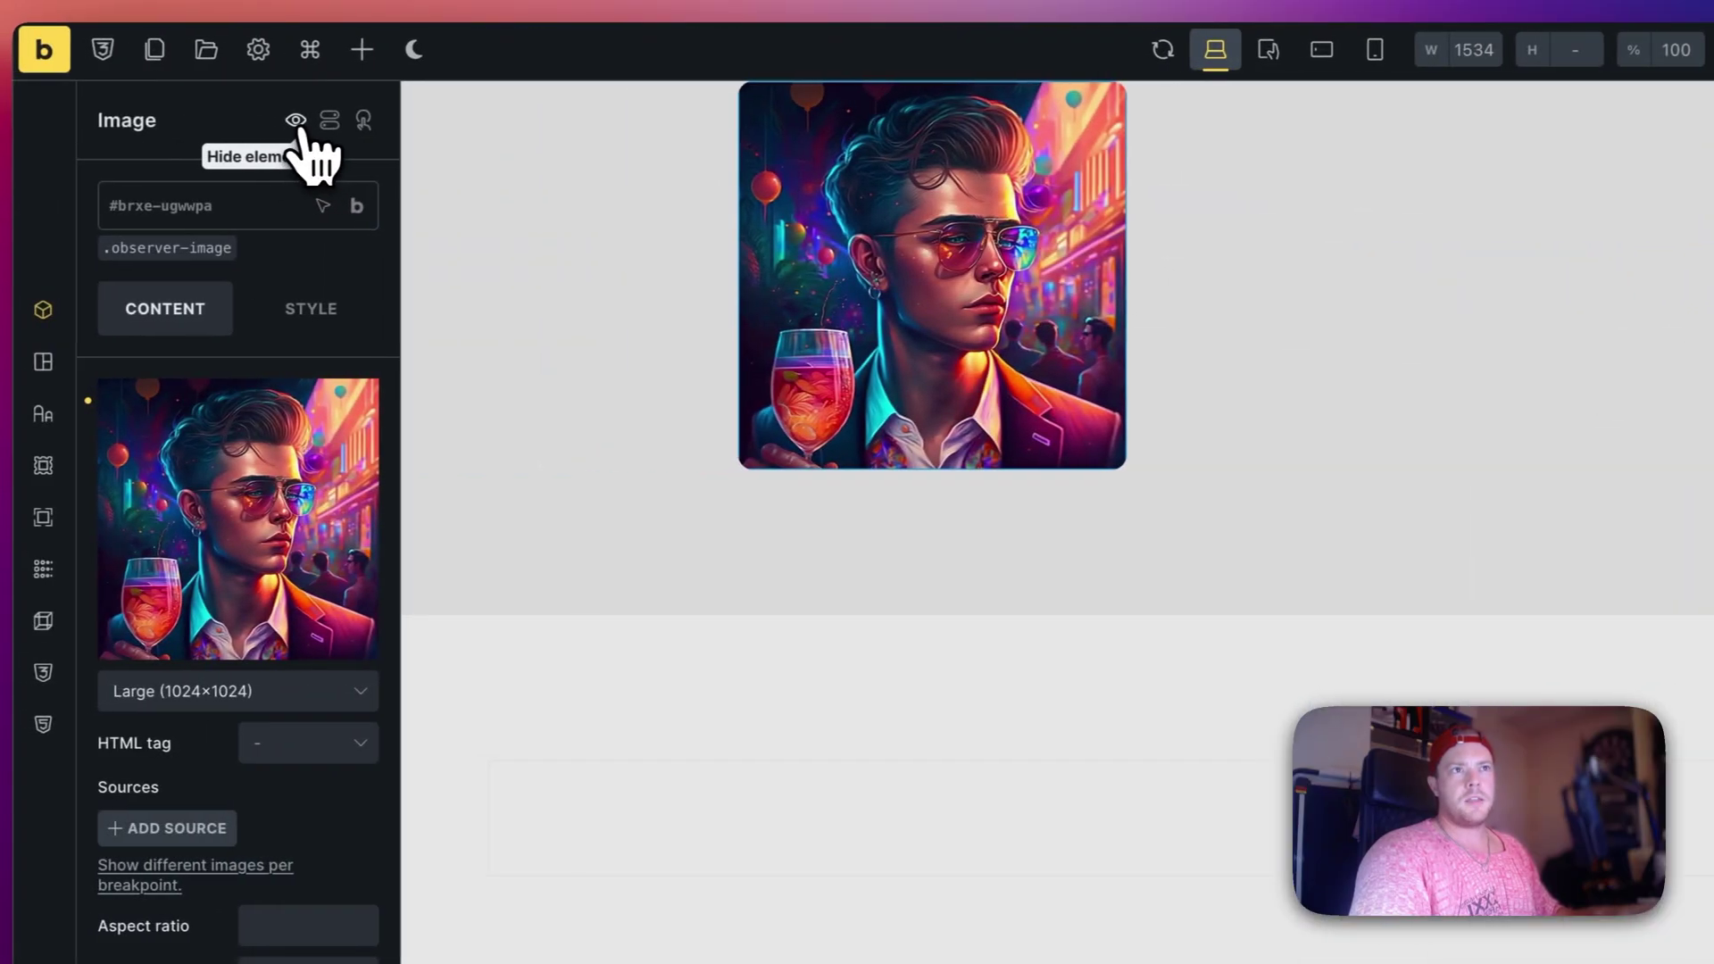
click(306, 122)
click(366, 286)
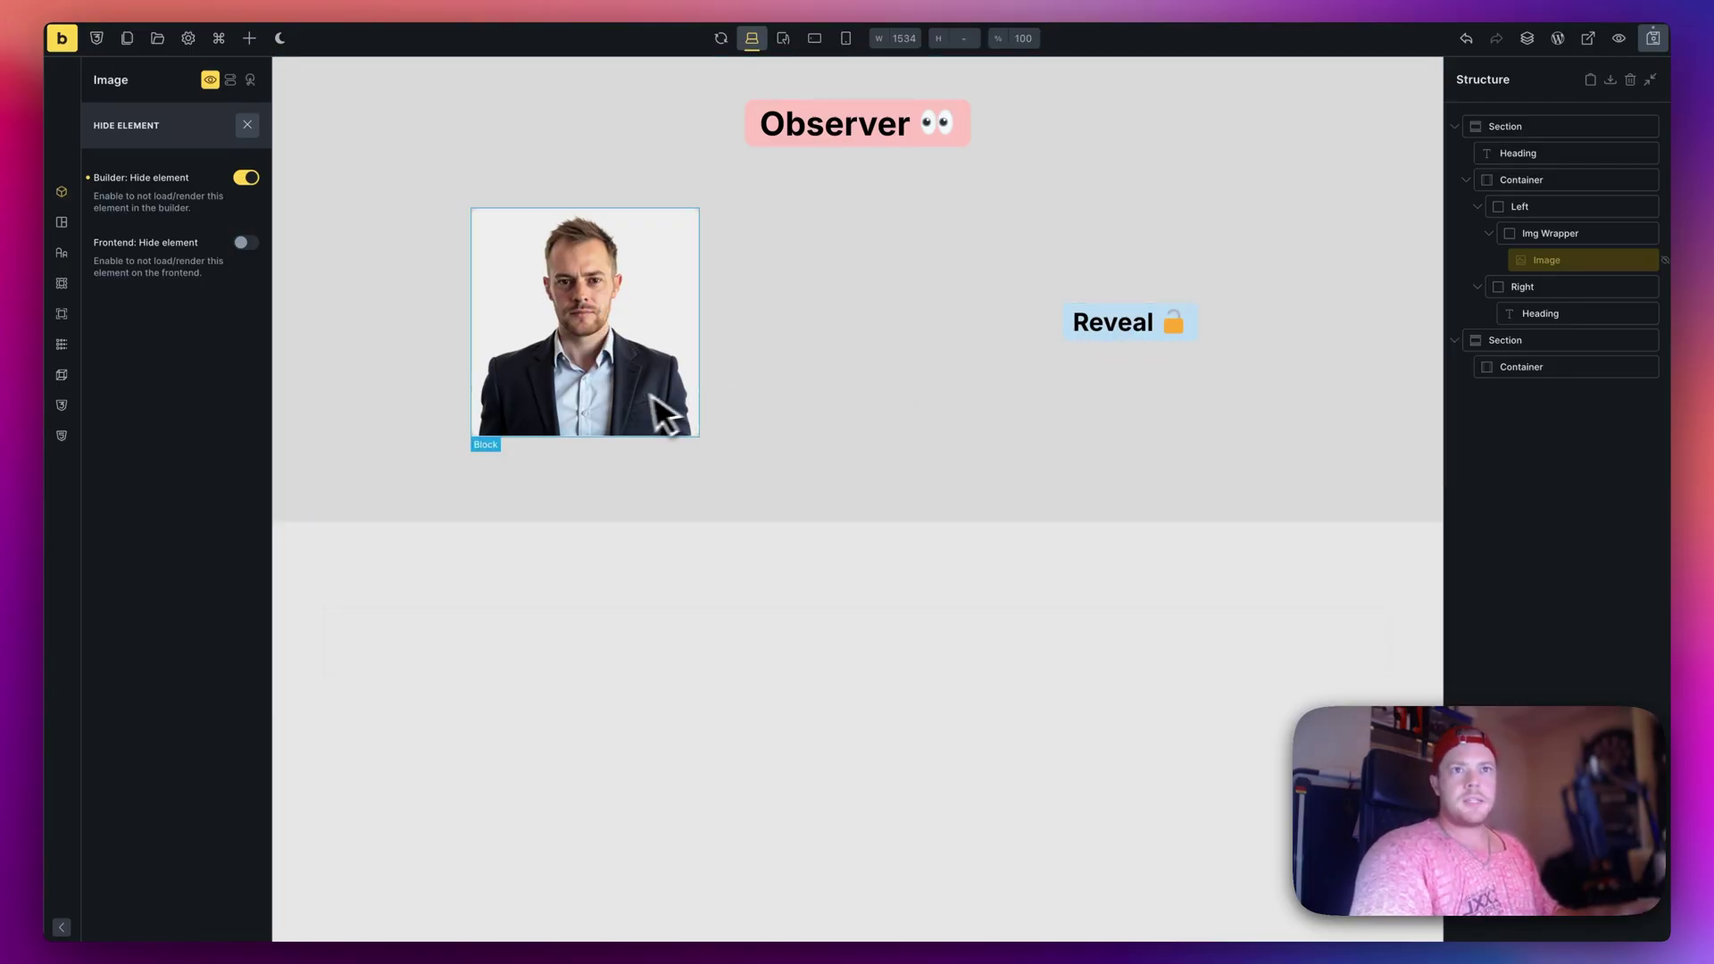
click(247, 177)
click(1653, 39)
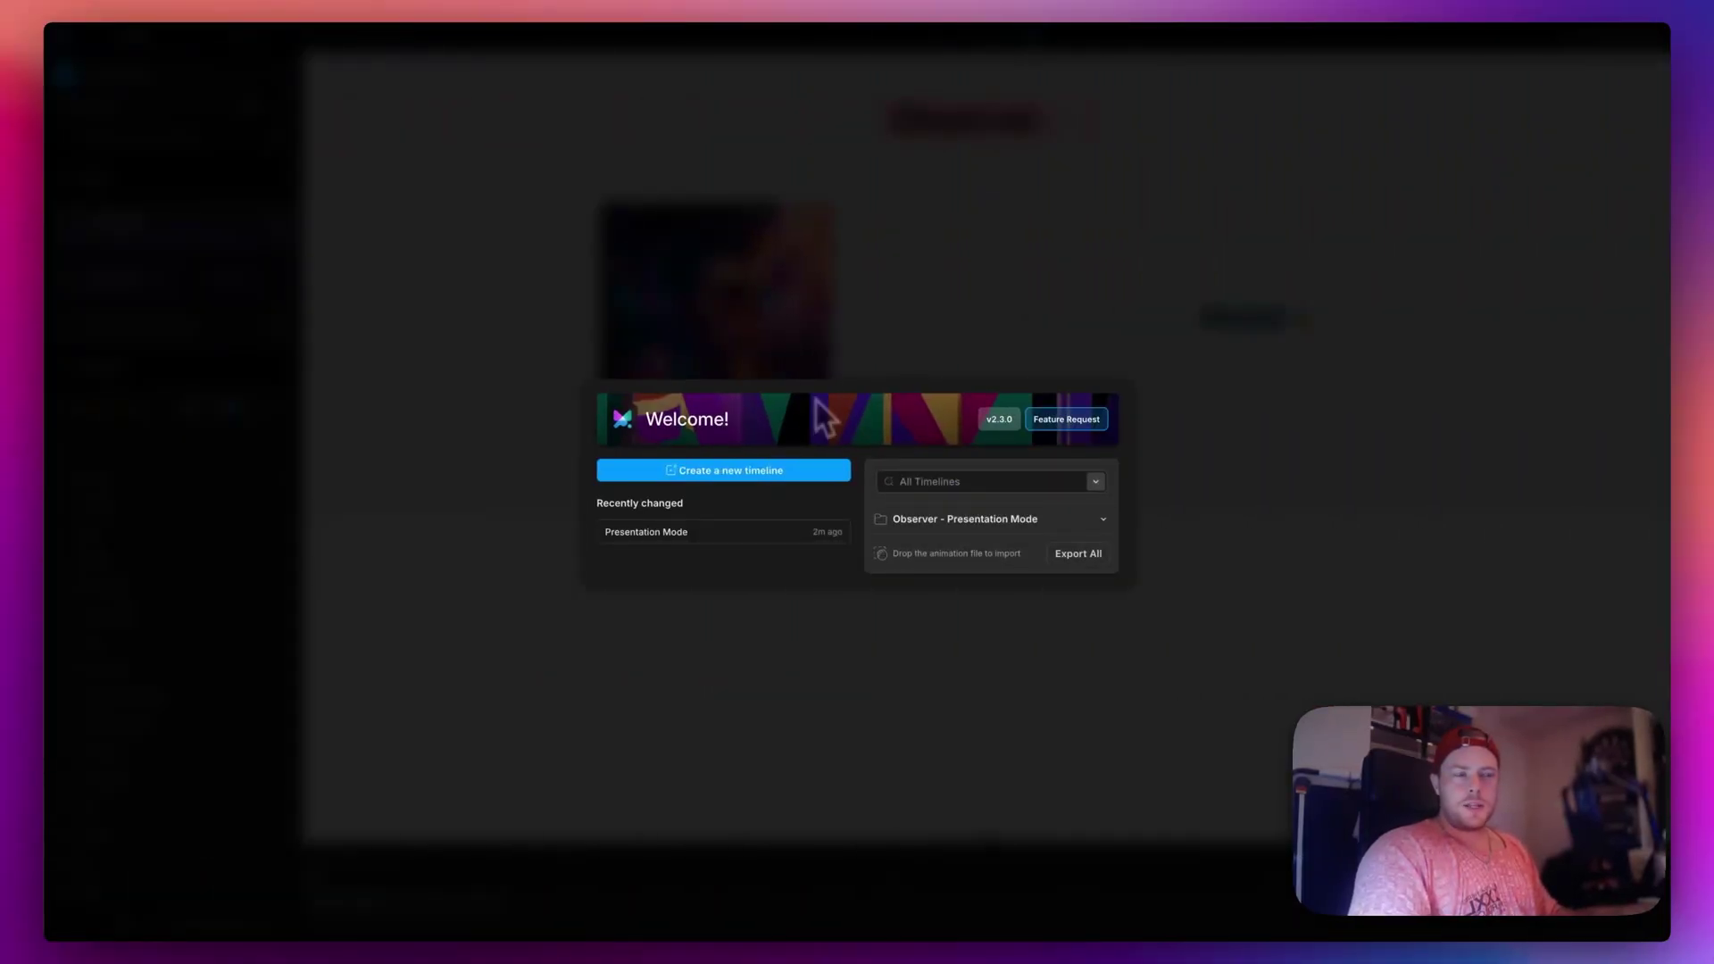
Switch to Motion.page and create a timeline named Observer - Examples with an Observer trigger targeting .reveal-button.
click(741, 472)
text(Observer - Examples)
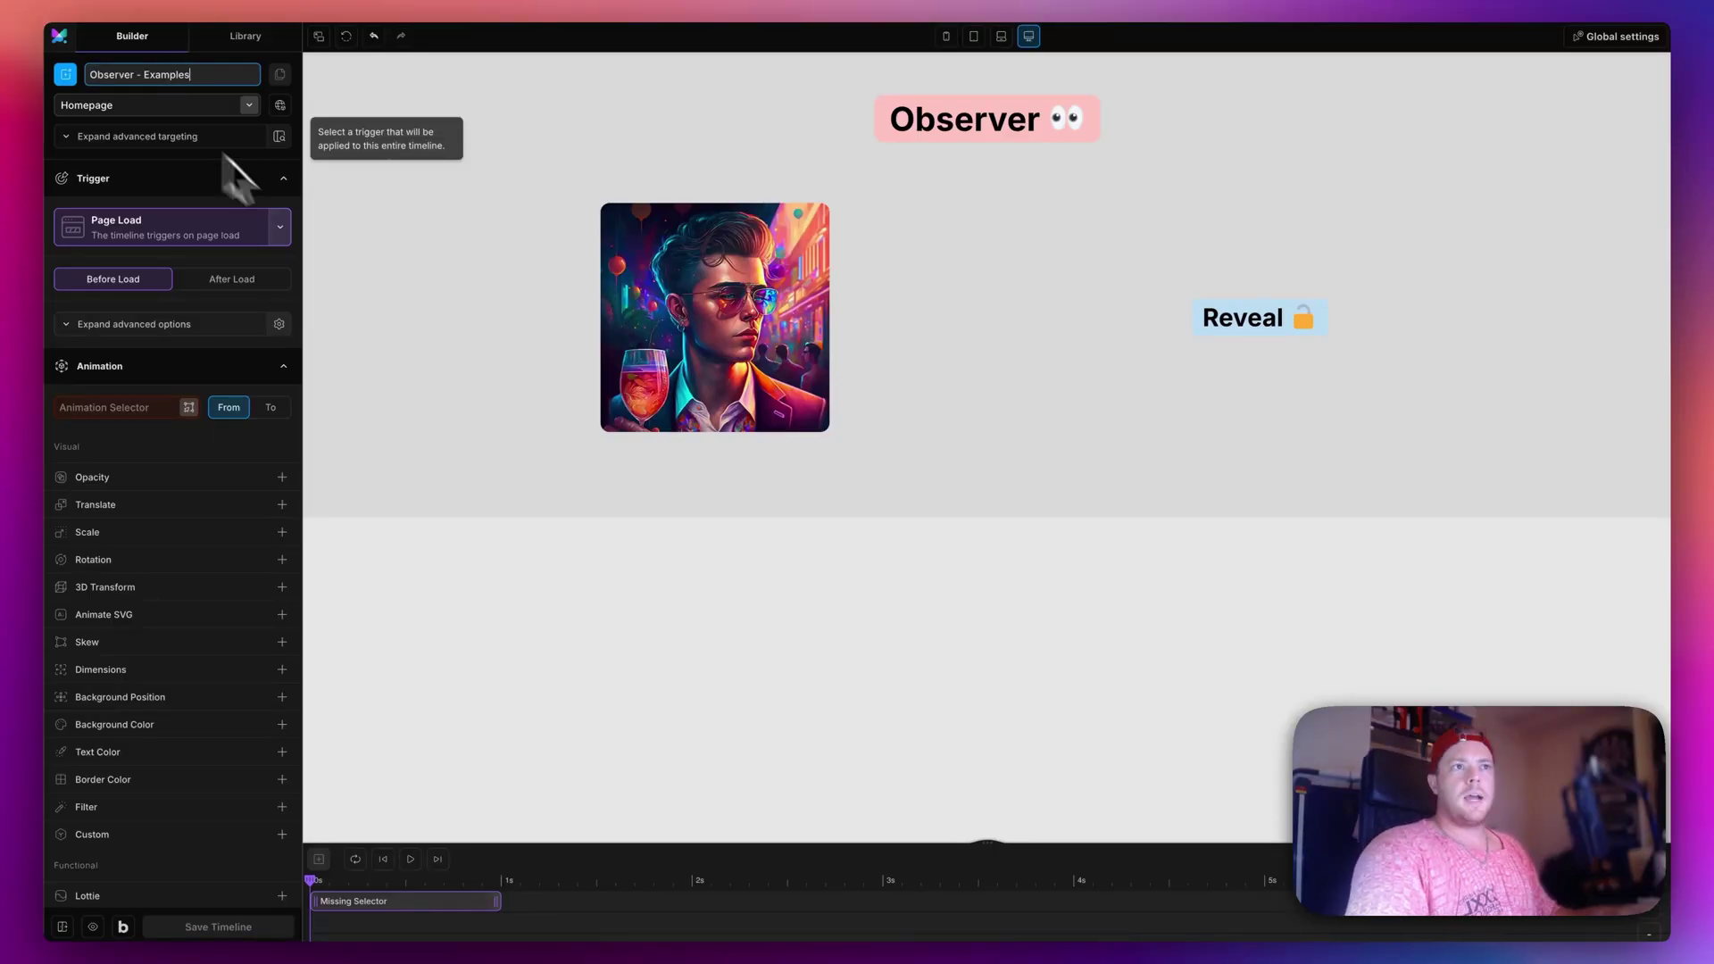
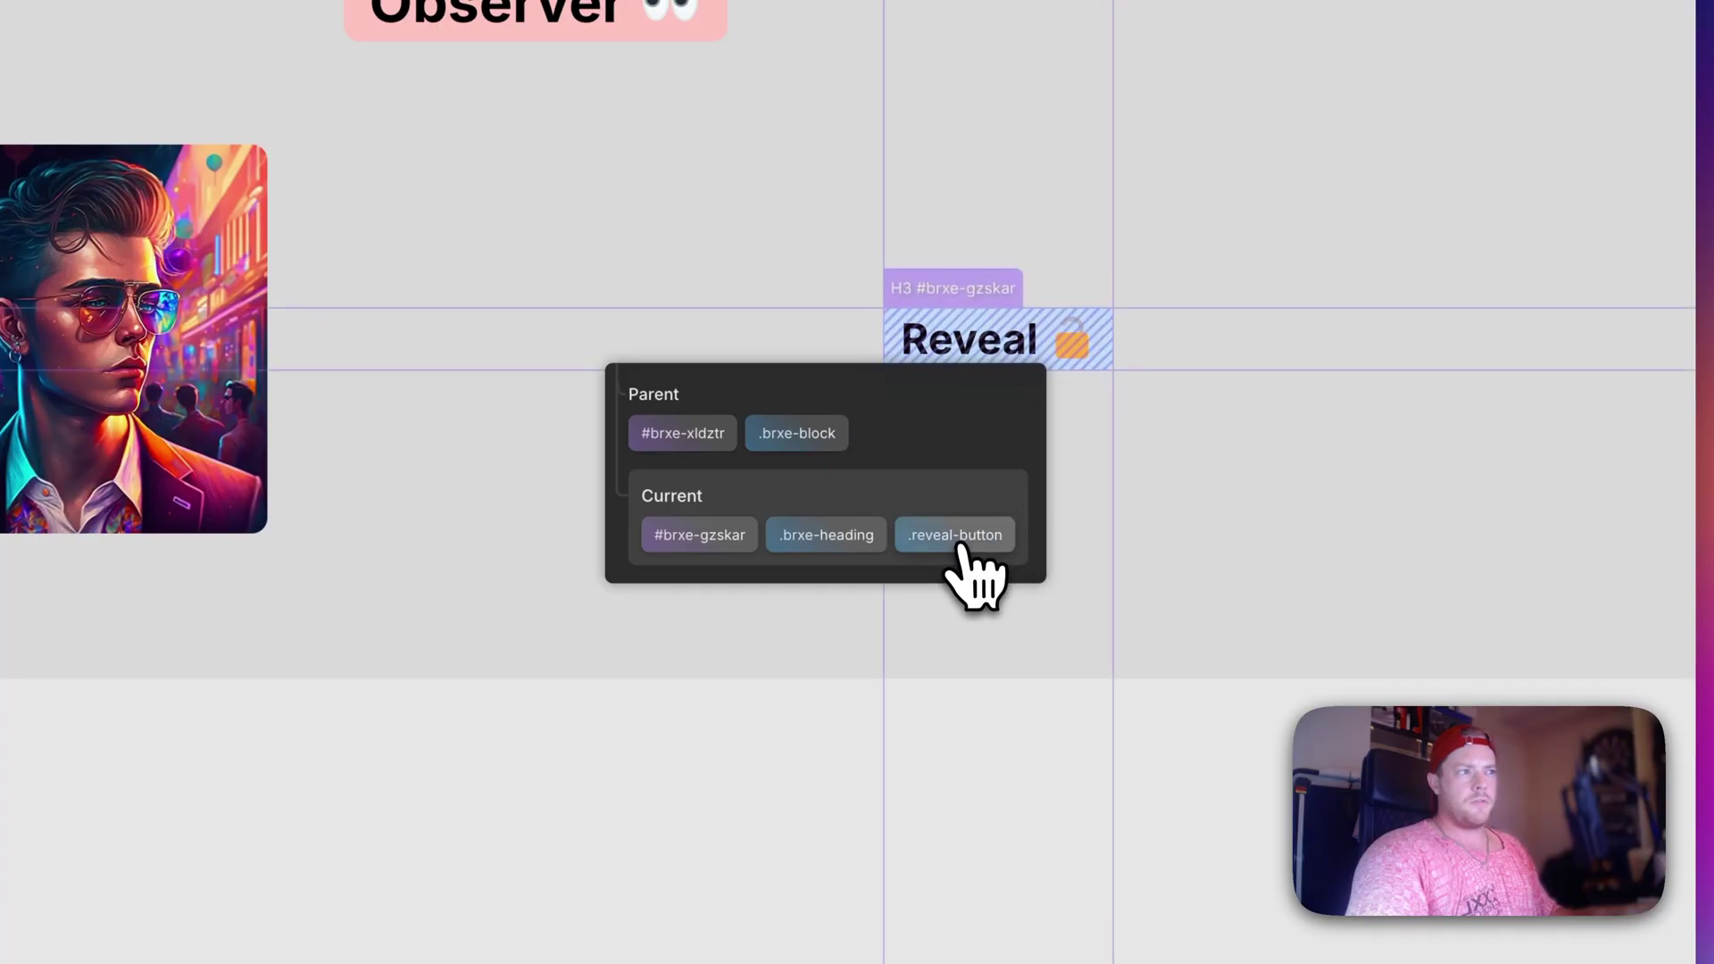
click(965, 540)
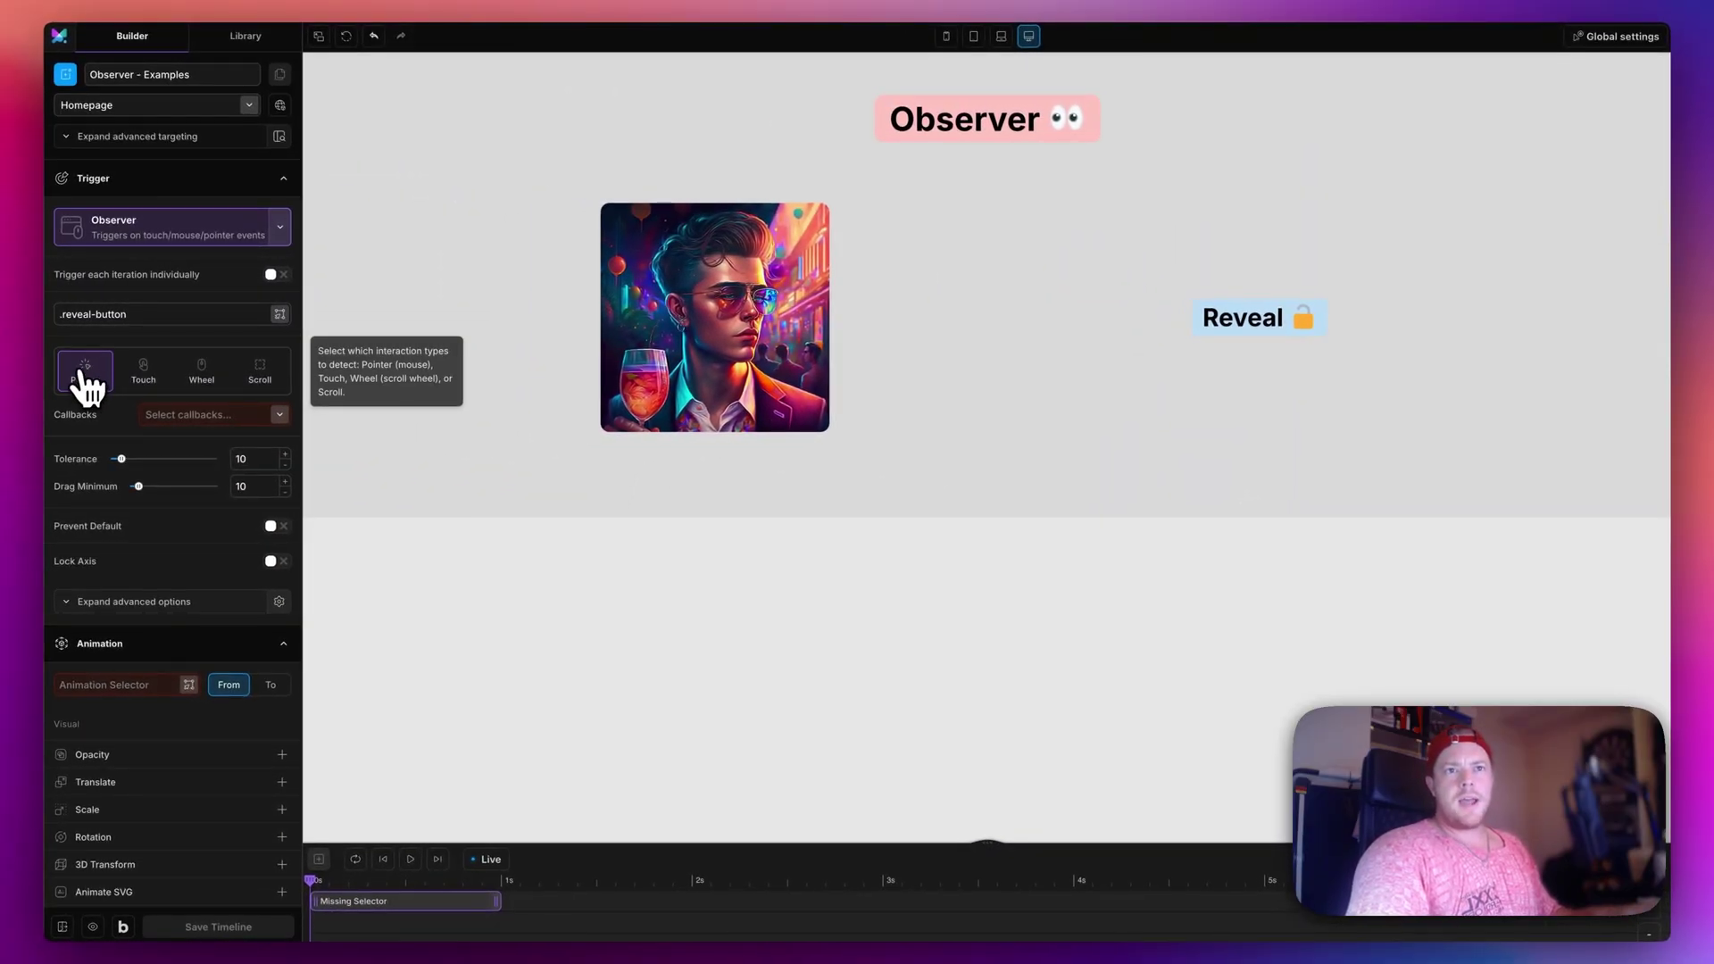
Add the onPress callback to the Observer trigger's pointer interaction.
click(178, 416)
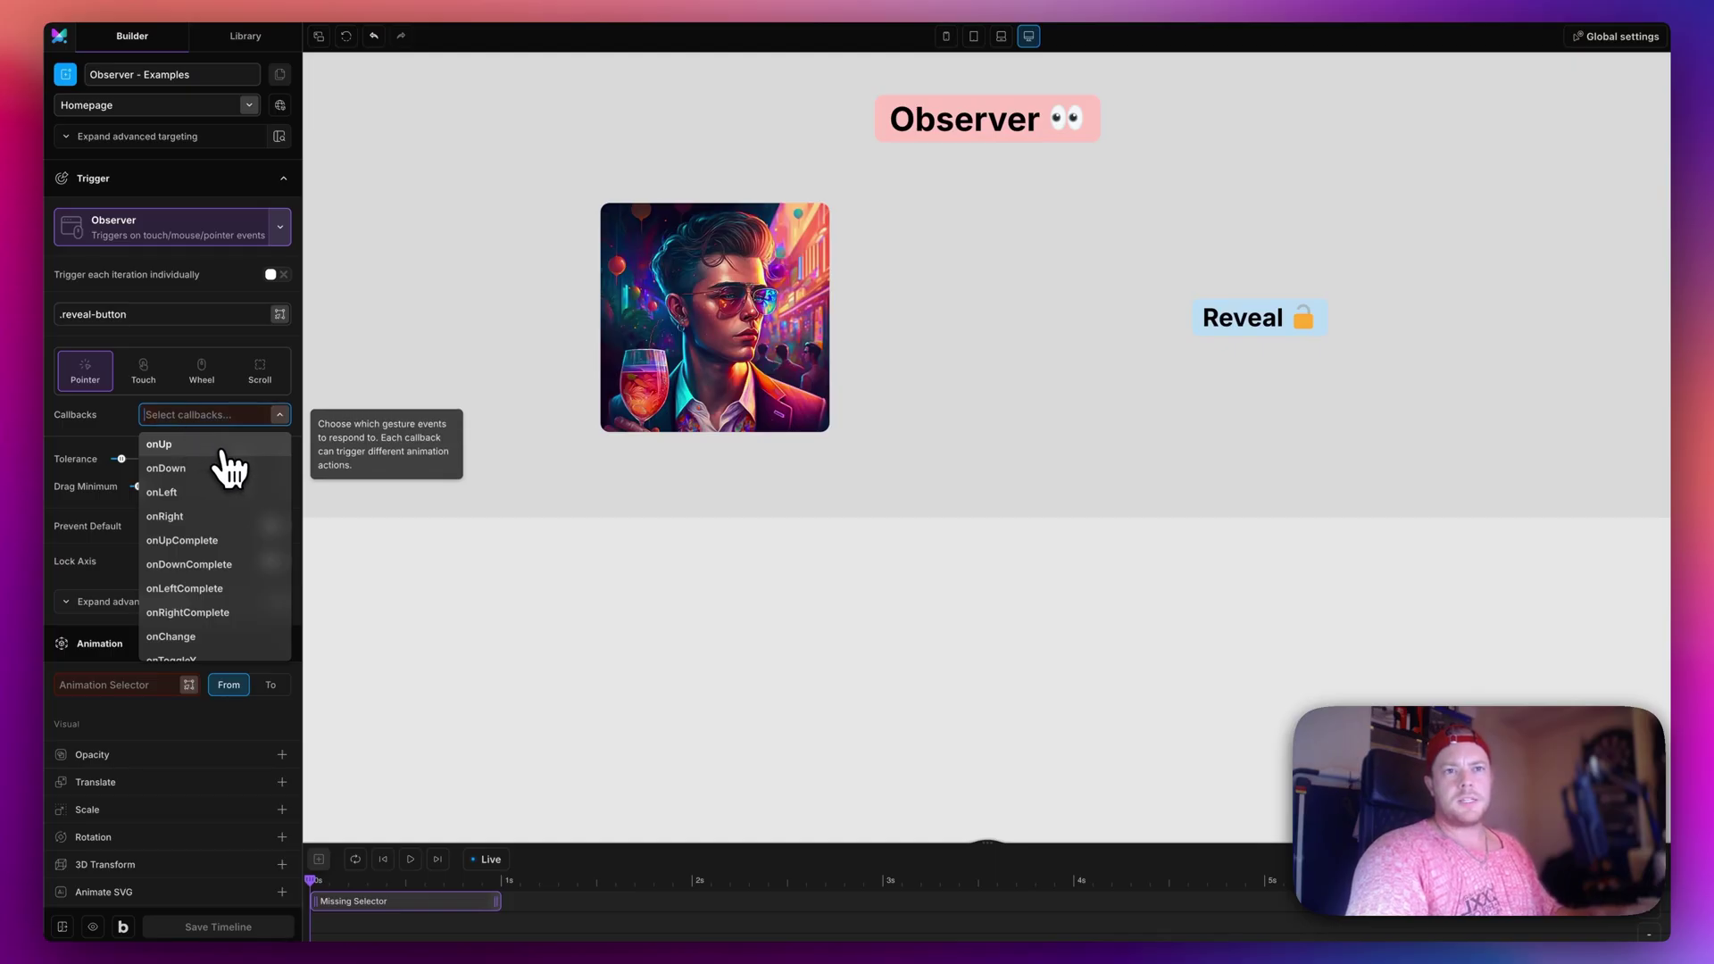
scroll(222, 464, down, 5)
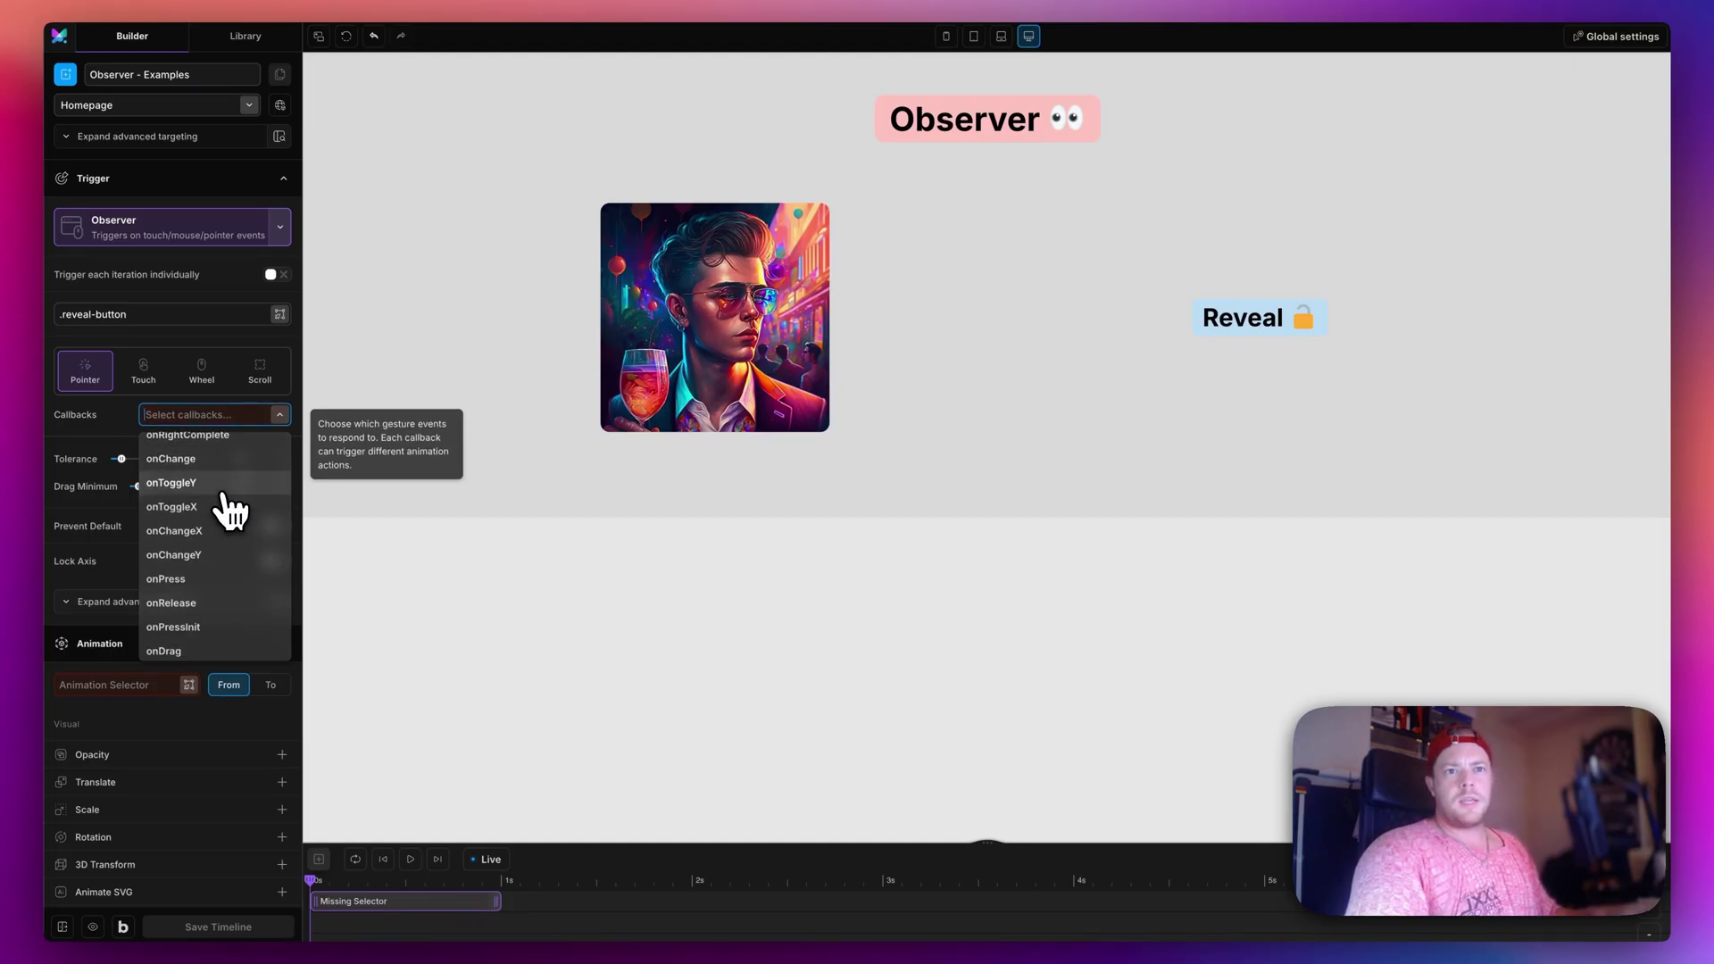
scroll(218, 498, down, 5)
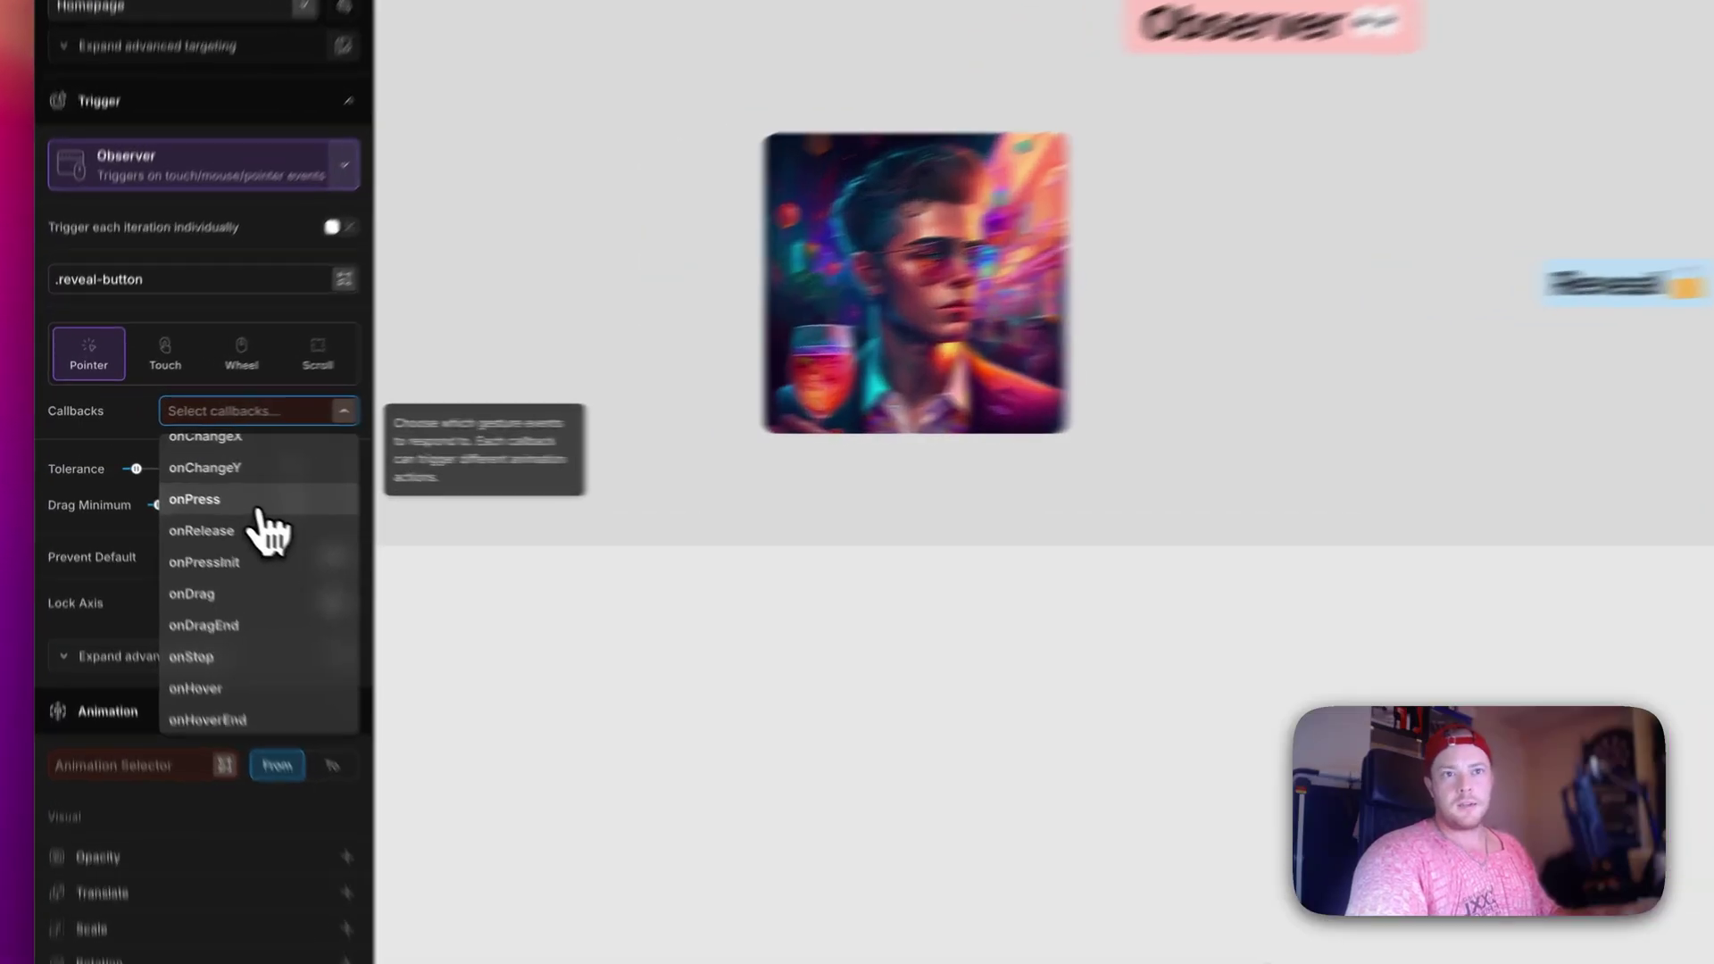
click(214, 483)
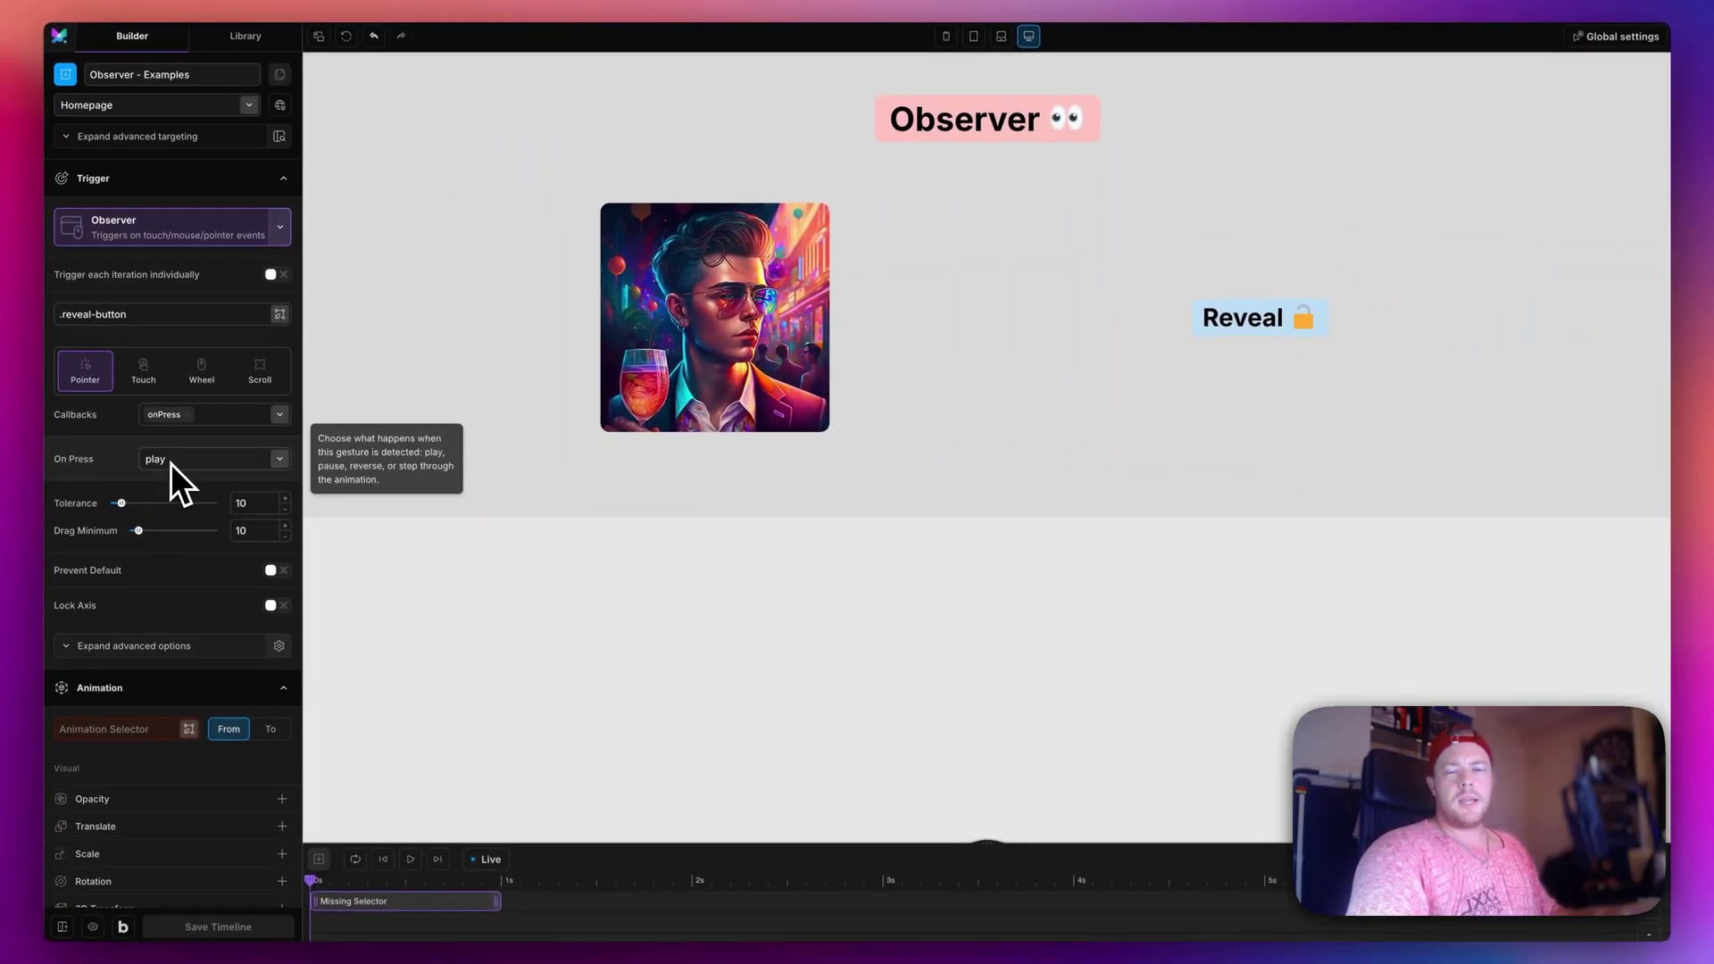
Pick the colorful portrait's .observer-image class as the animation selector.
scroll(162, 463, down, 3)
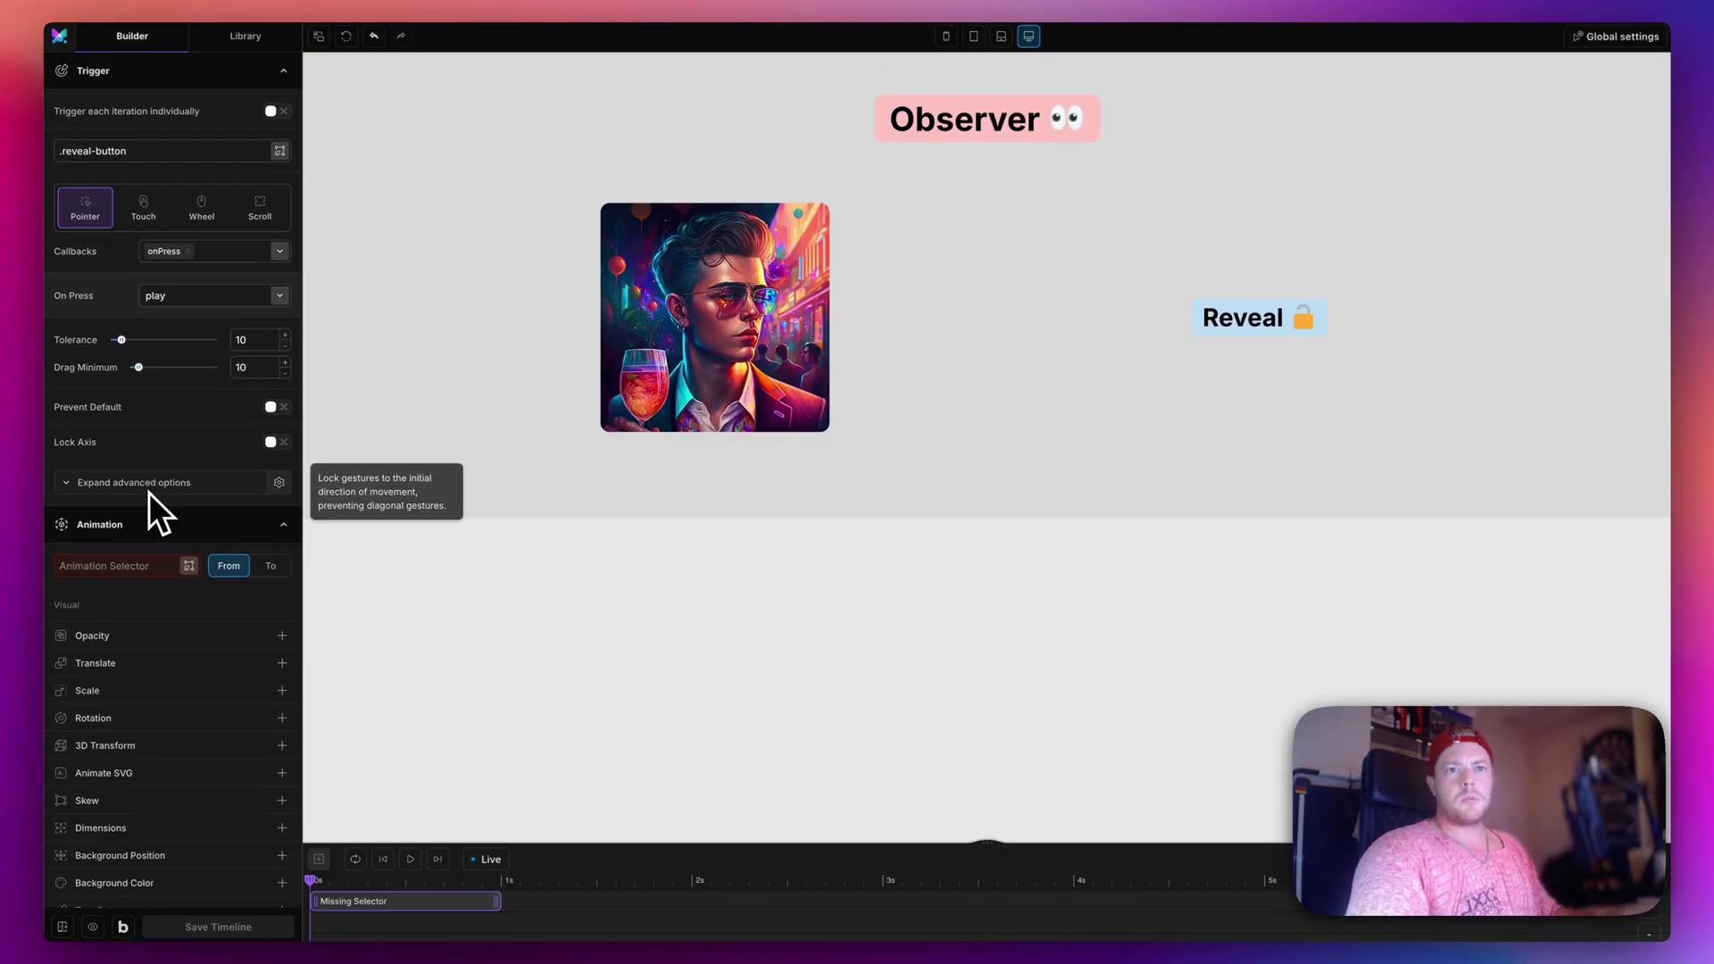
scroll(148, 491, down, 3)
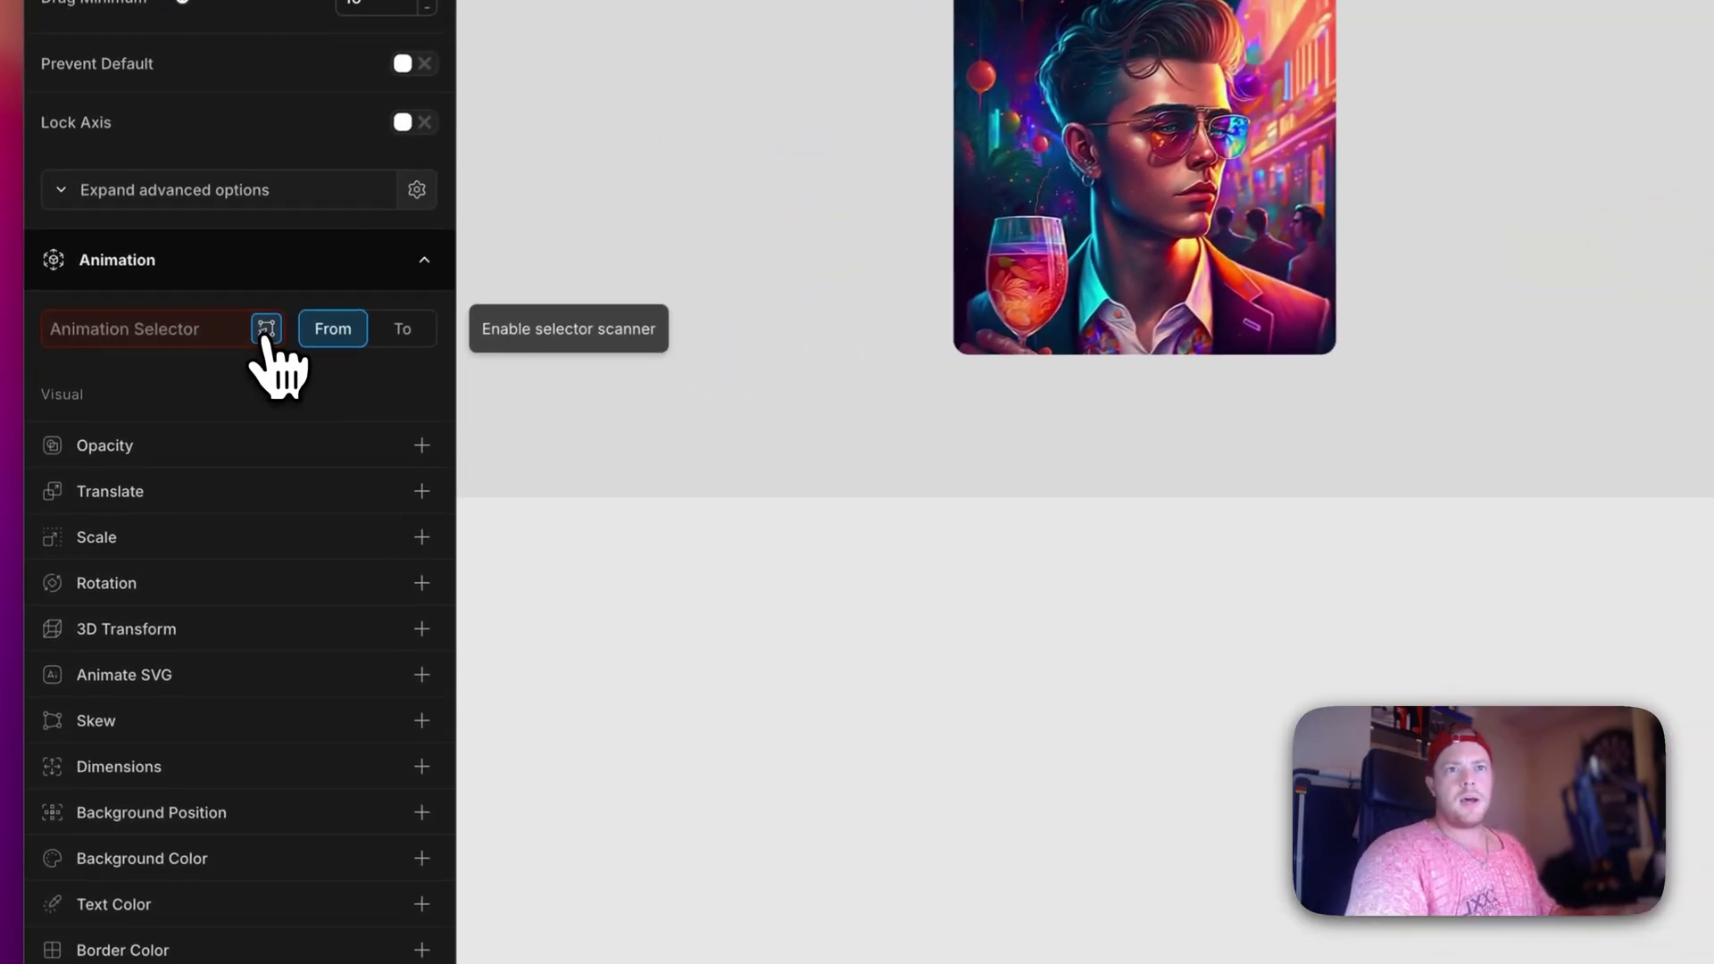
click(188, 416)
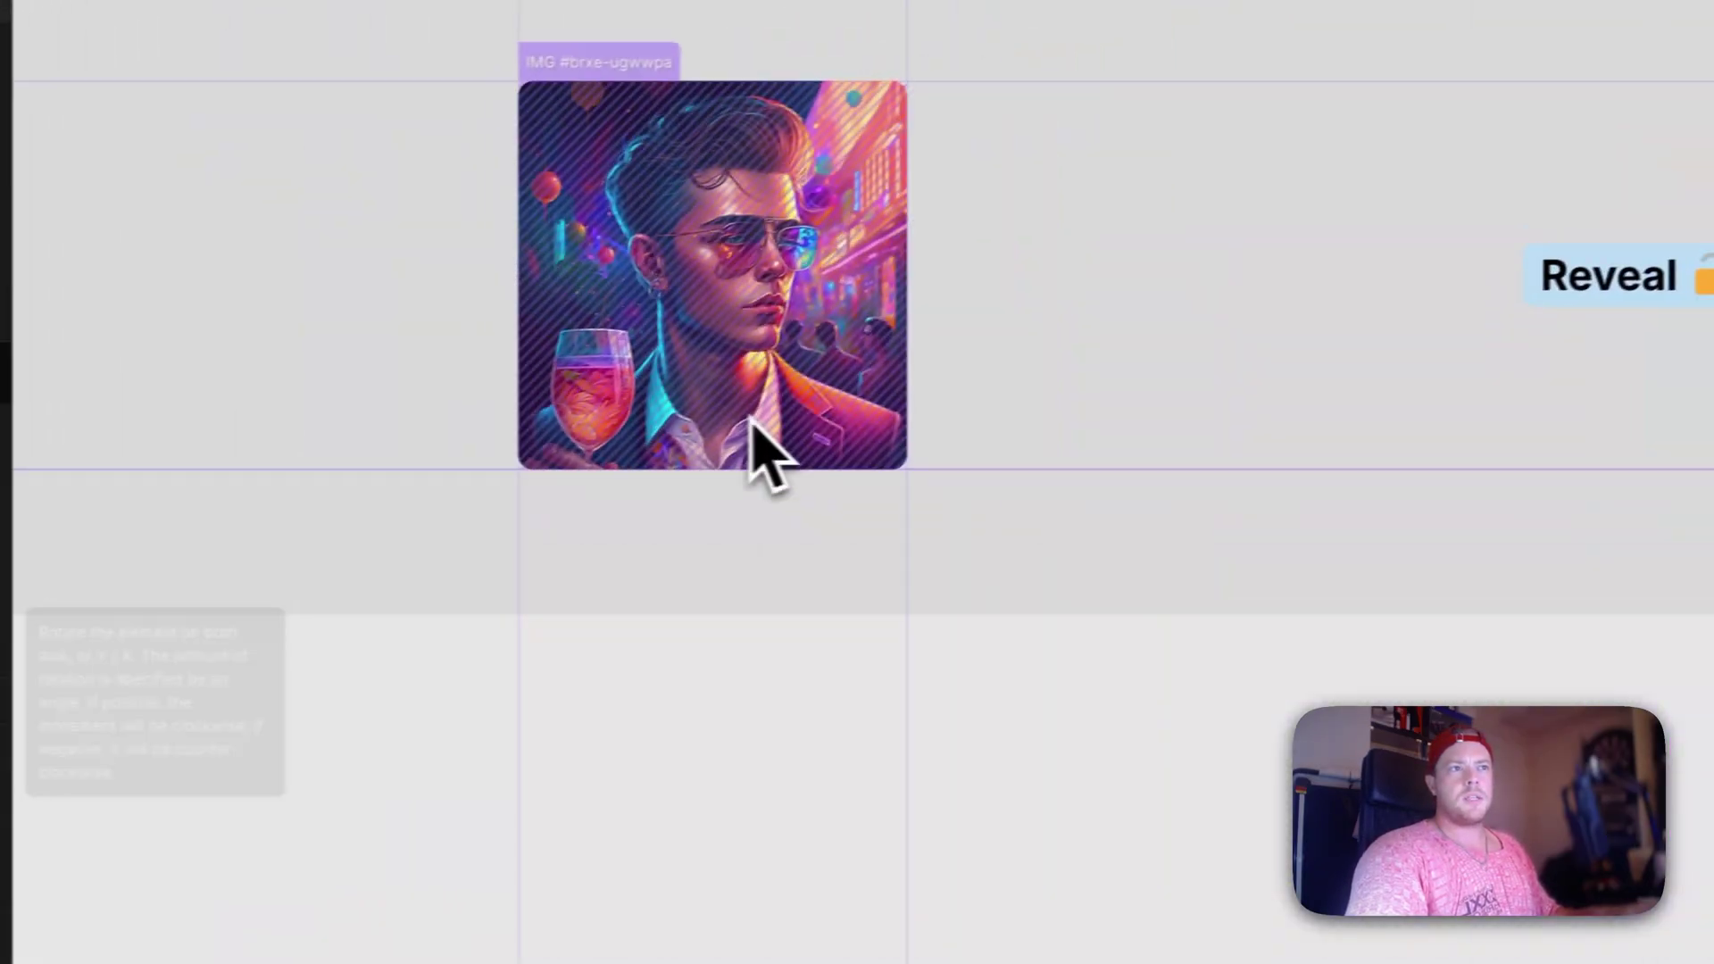
click(764, 455)
click(1067, 591)
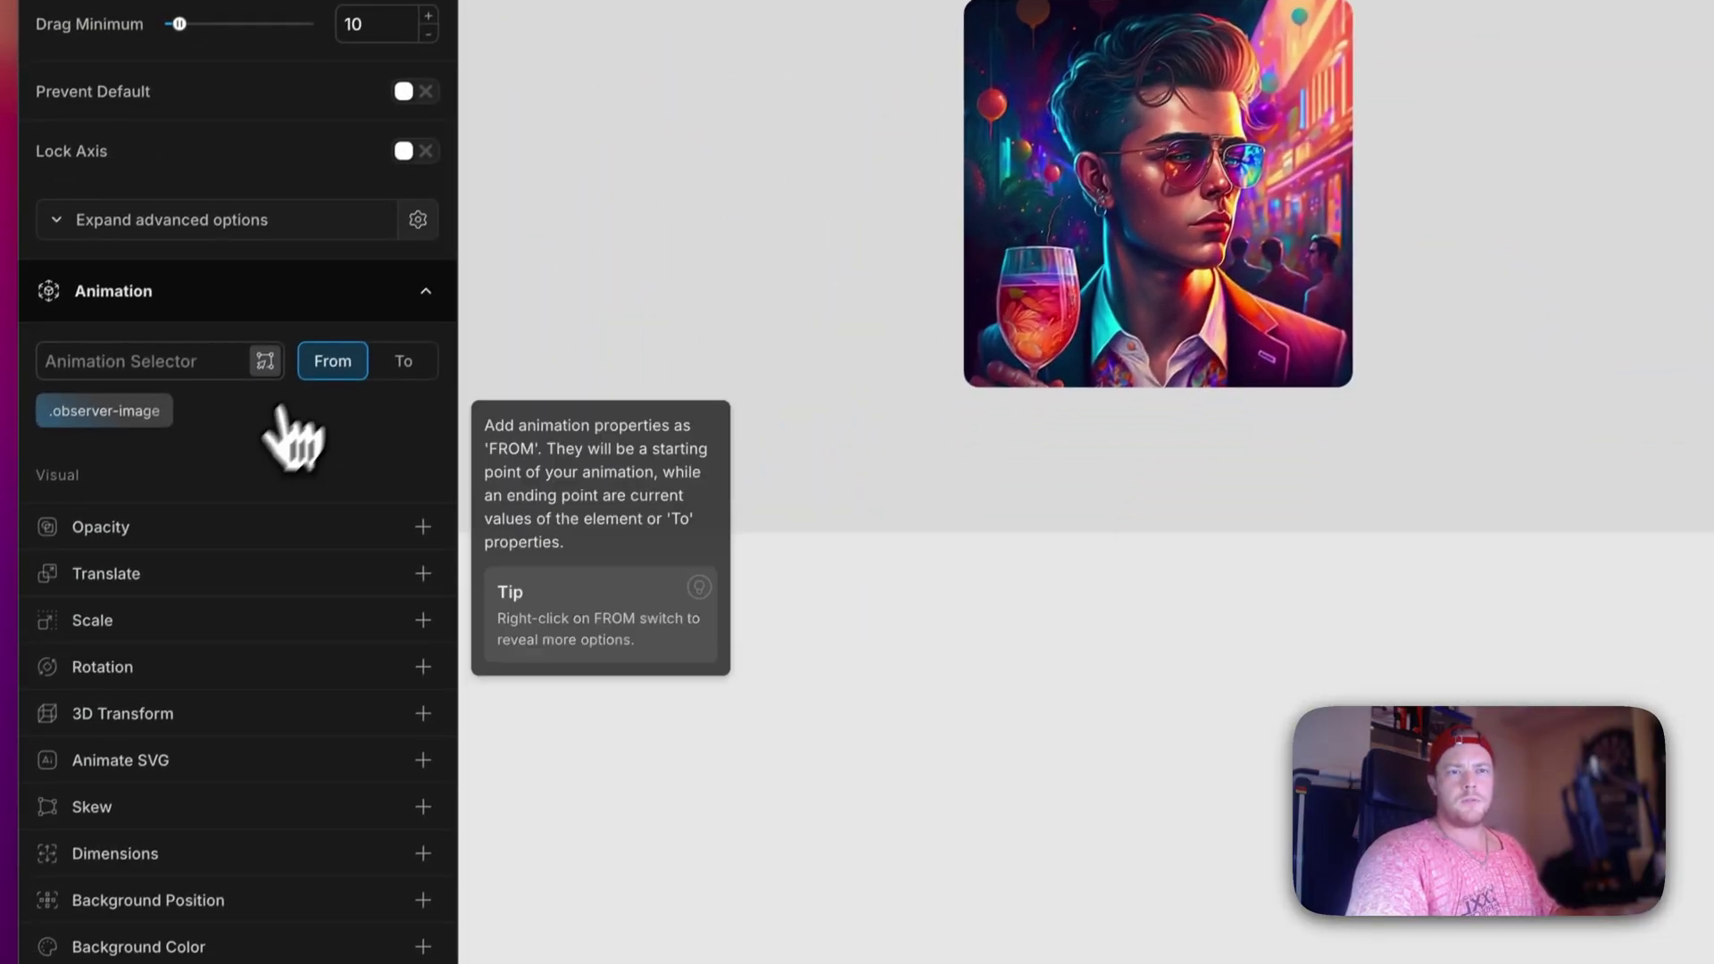
Translate .observer-image to -100% on the Y axis in the To state, and test it with the Reveal heading in the preview.
click(404, 361)
click(423, 574)
click(369, 625)
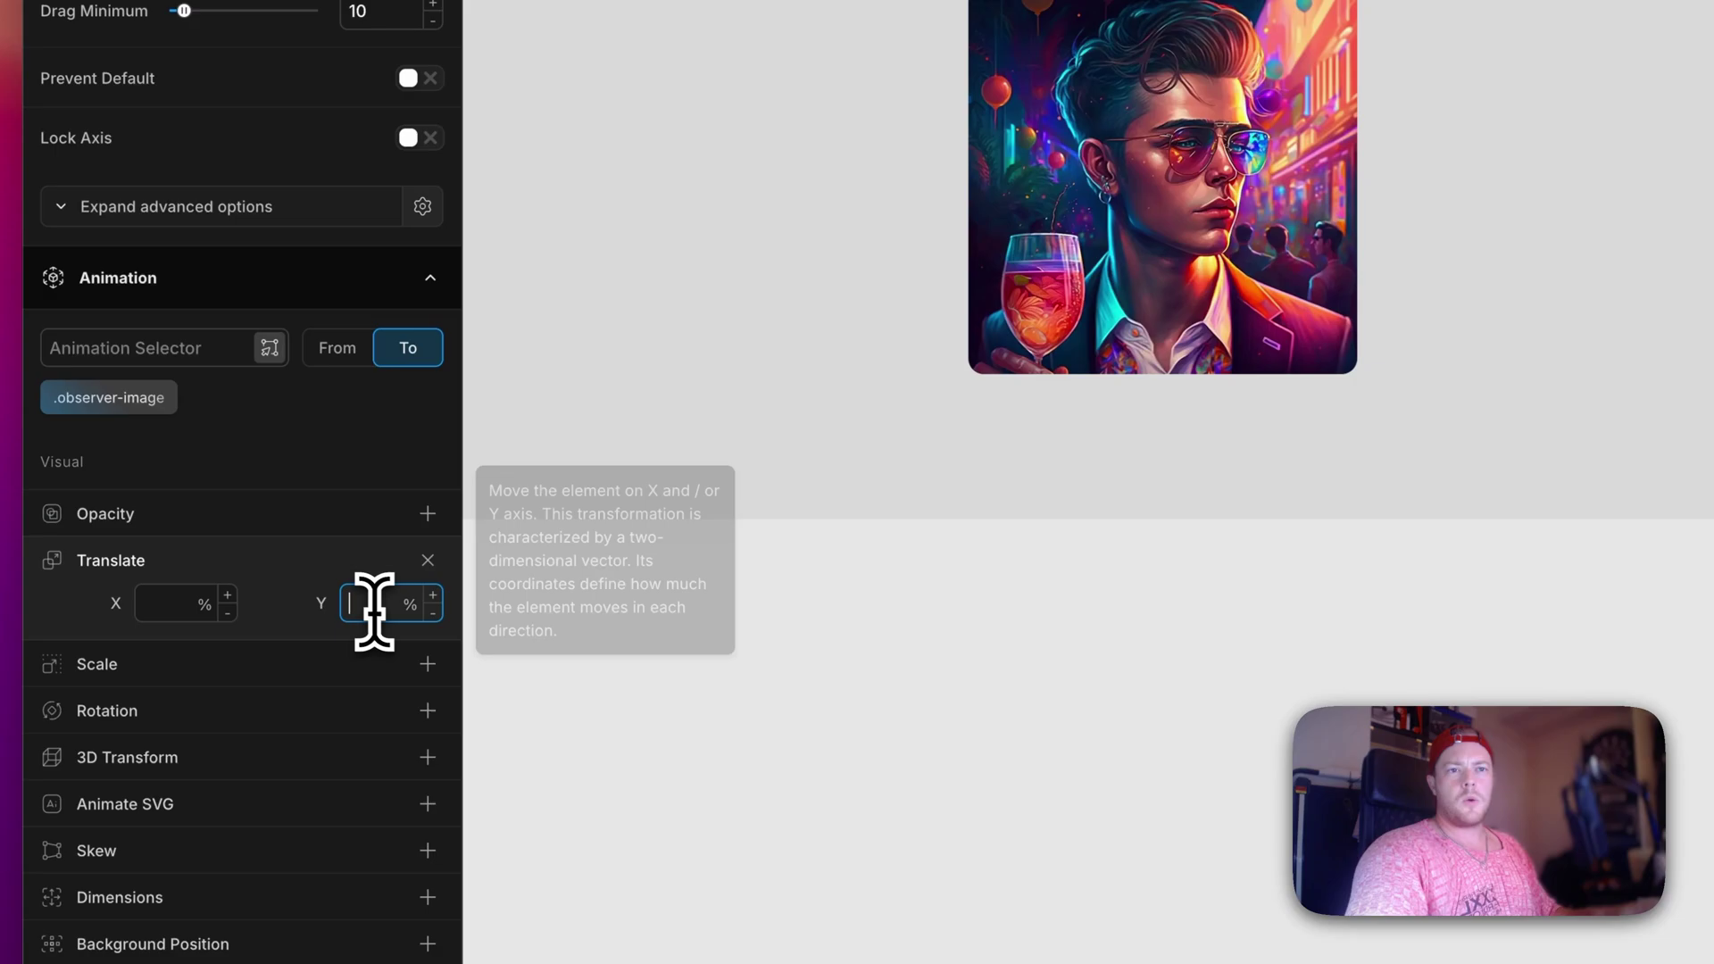
text(-100)
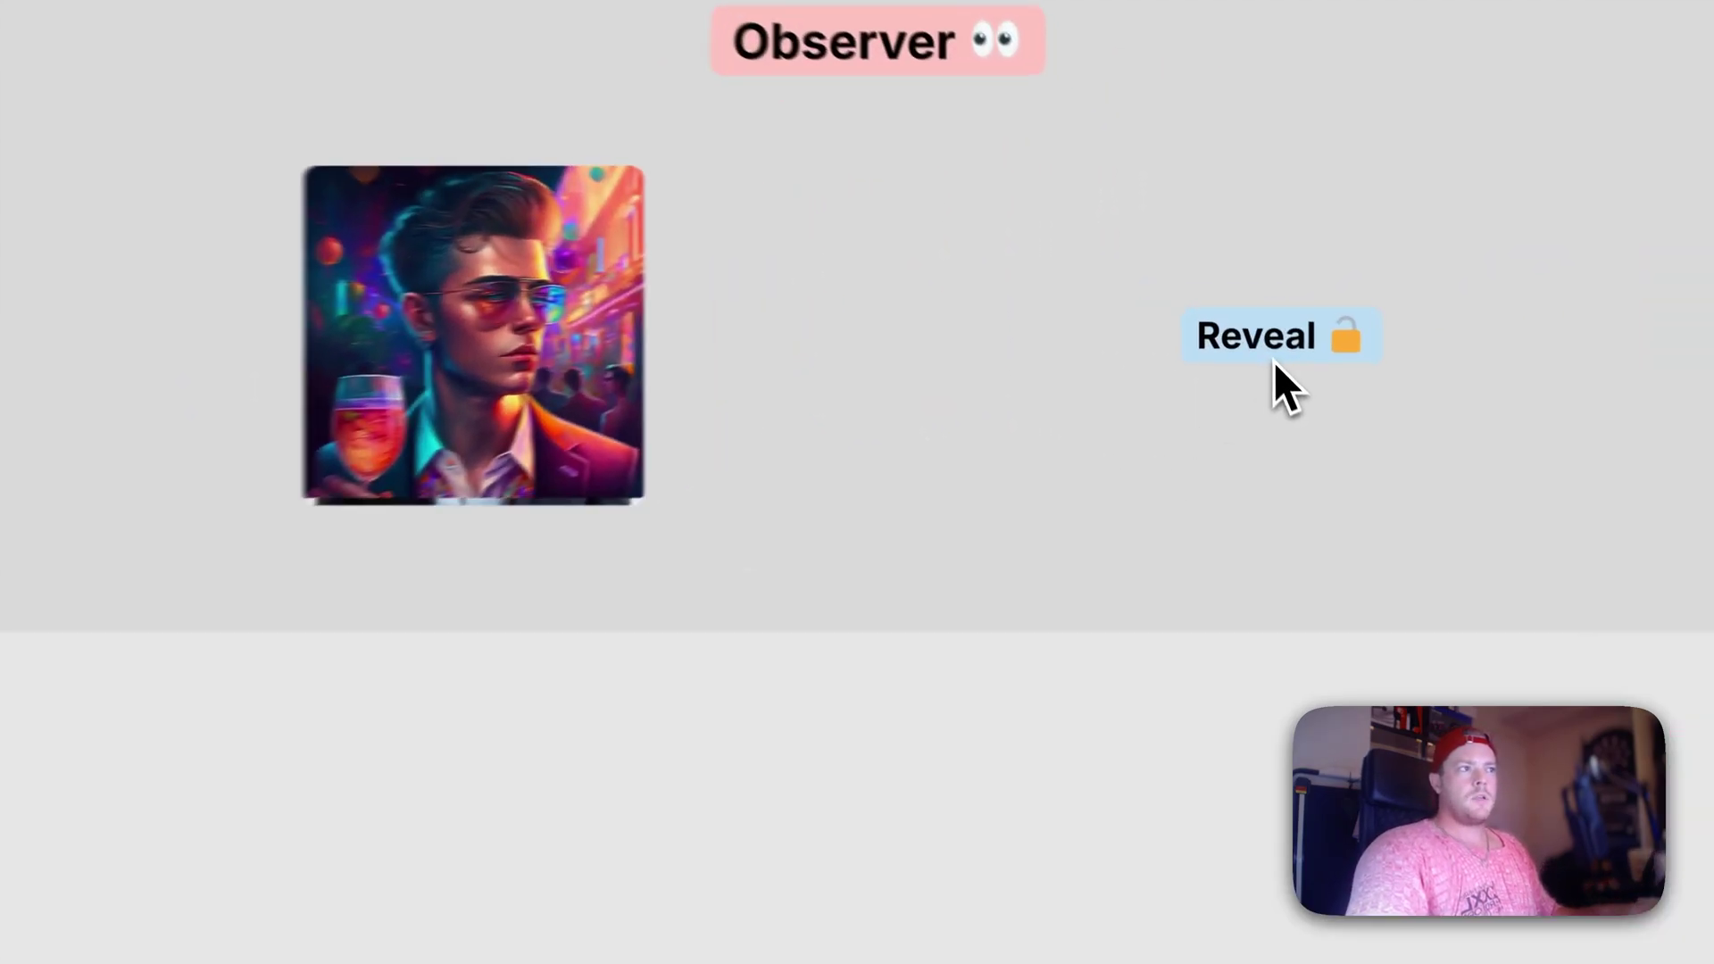
click(1260, 340)
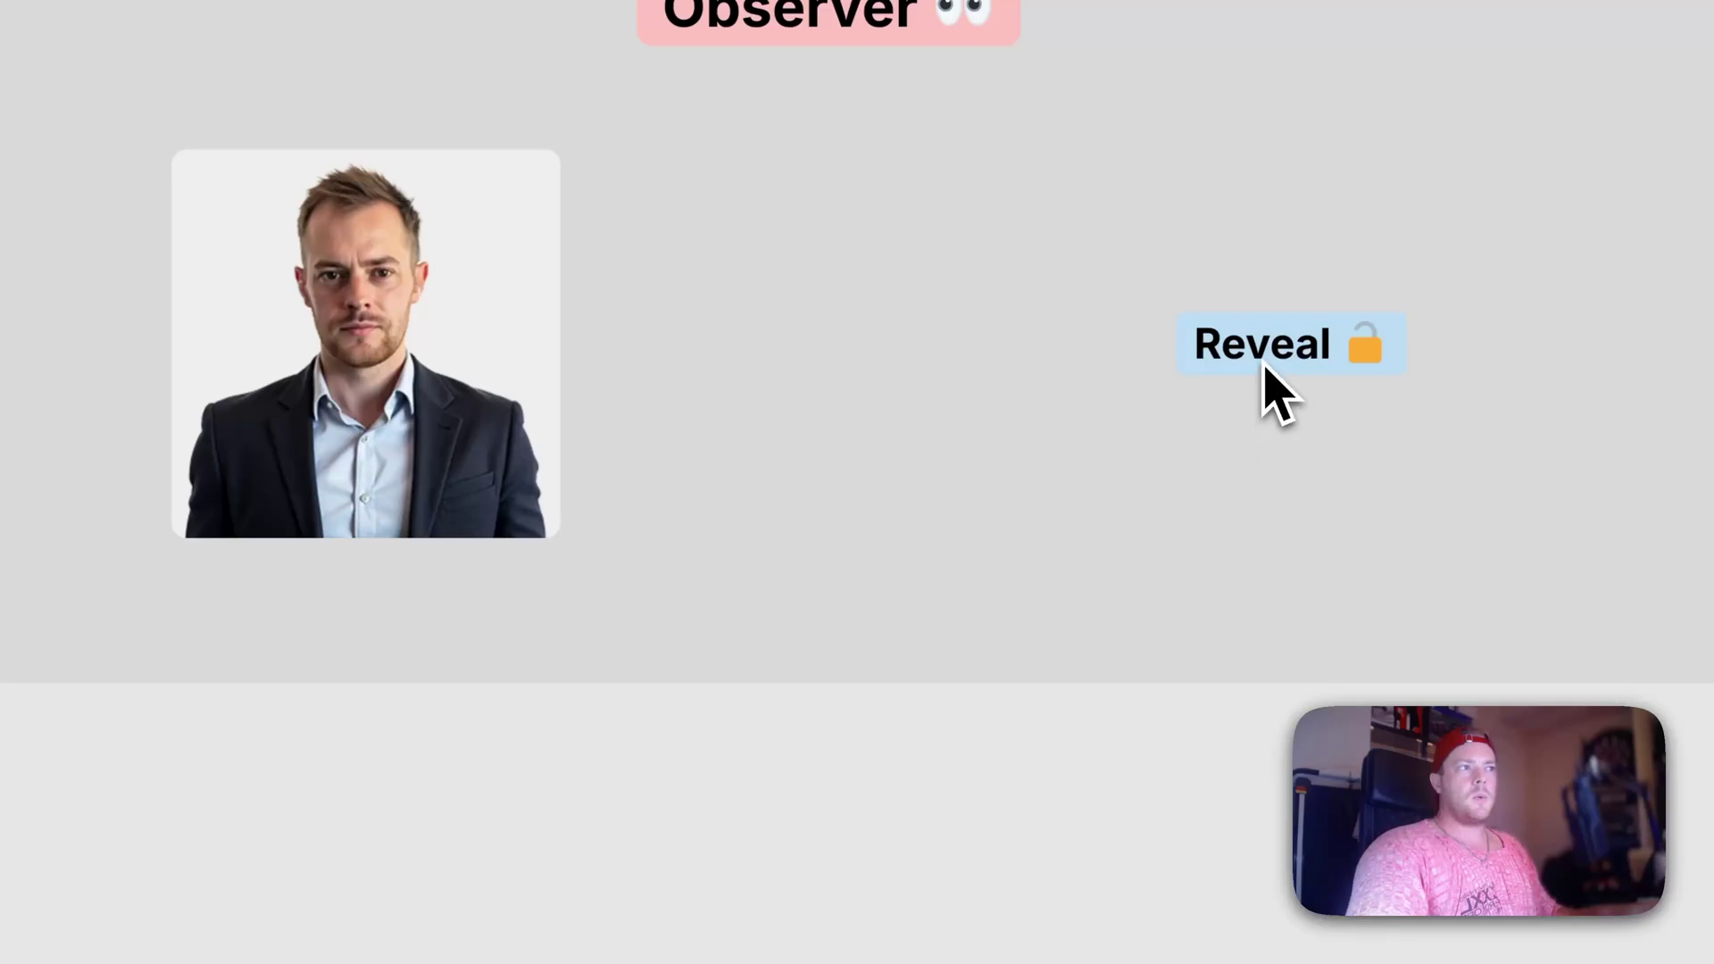
mouse_move(1270, 375)
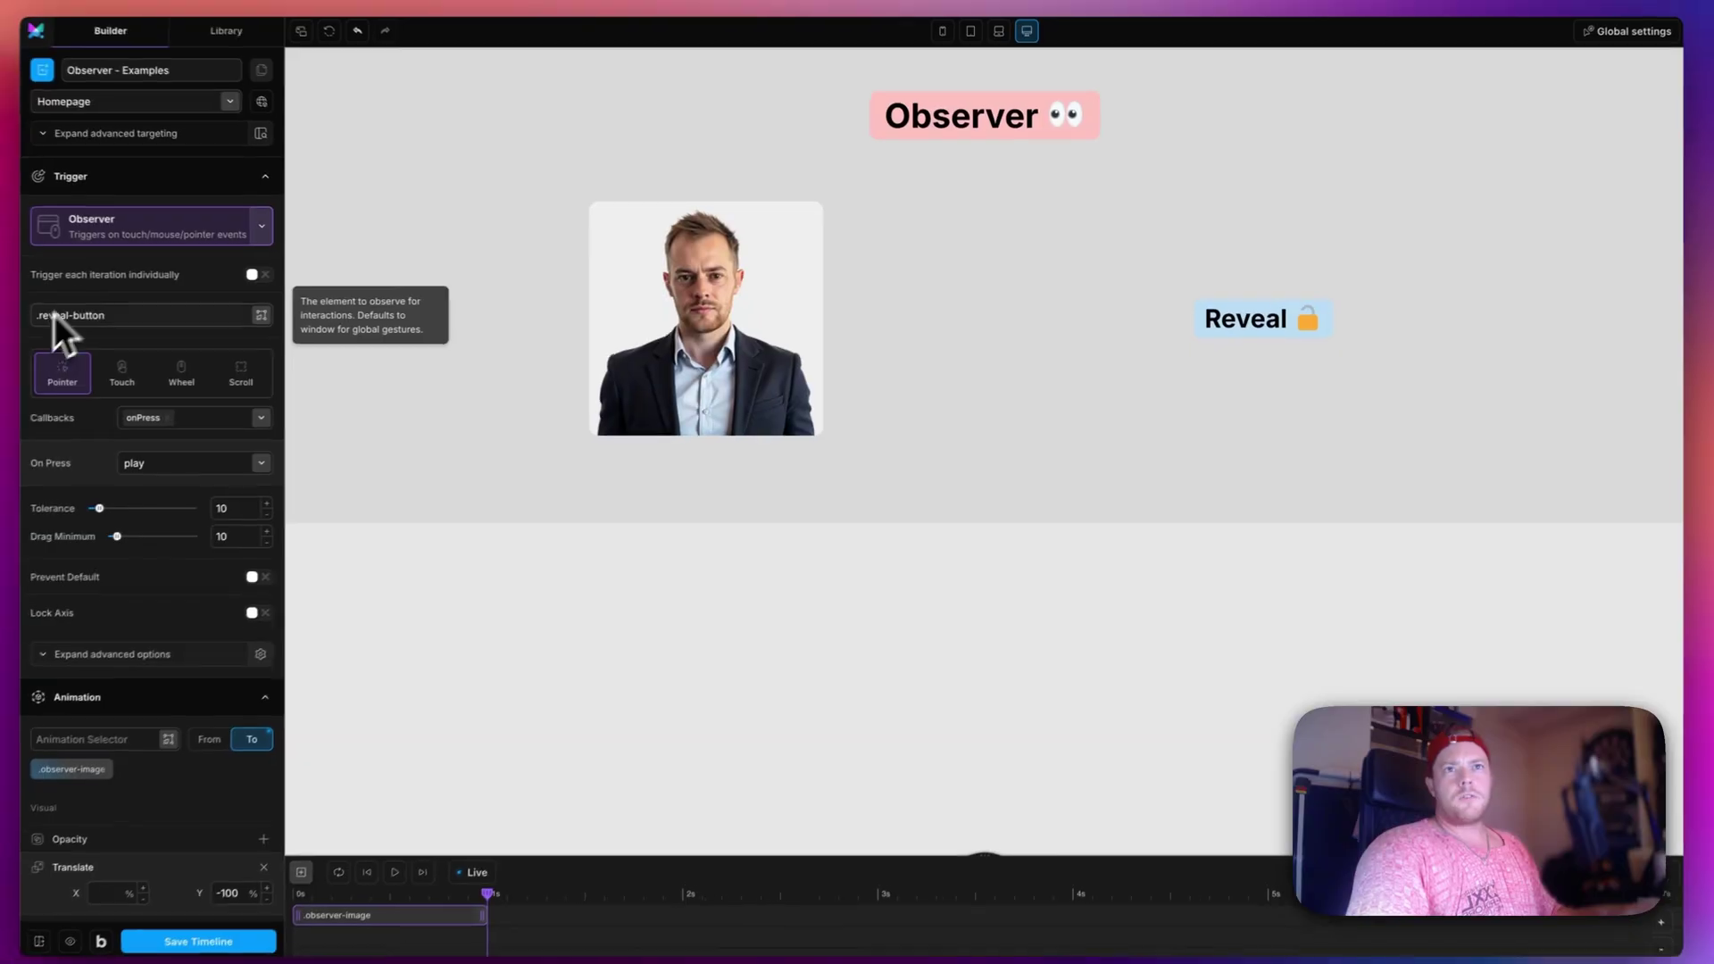
Set the On Press action to playReverse and test it with repeated presses on the Reveal heading in the preview.
click(130, 234)
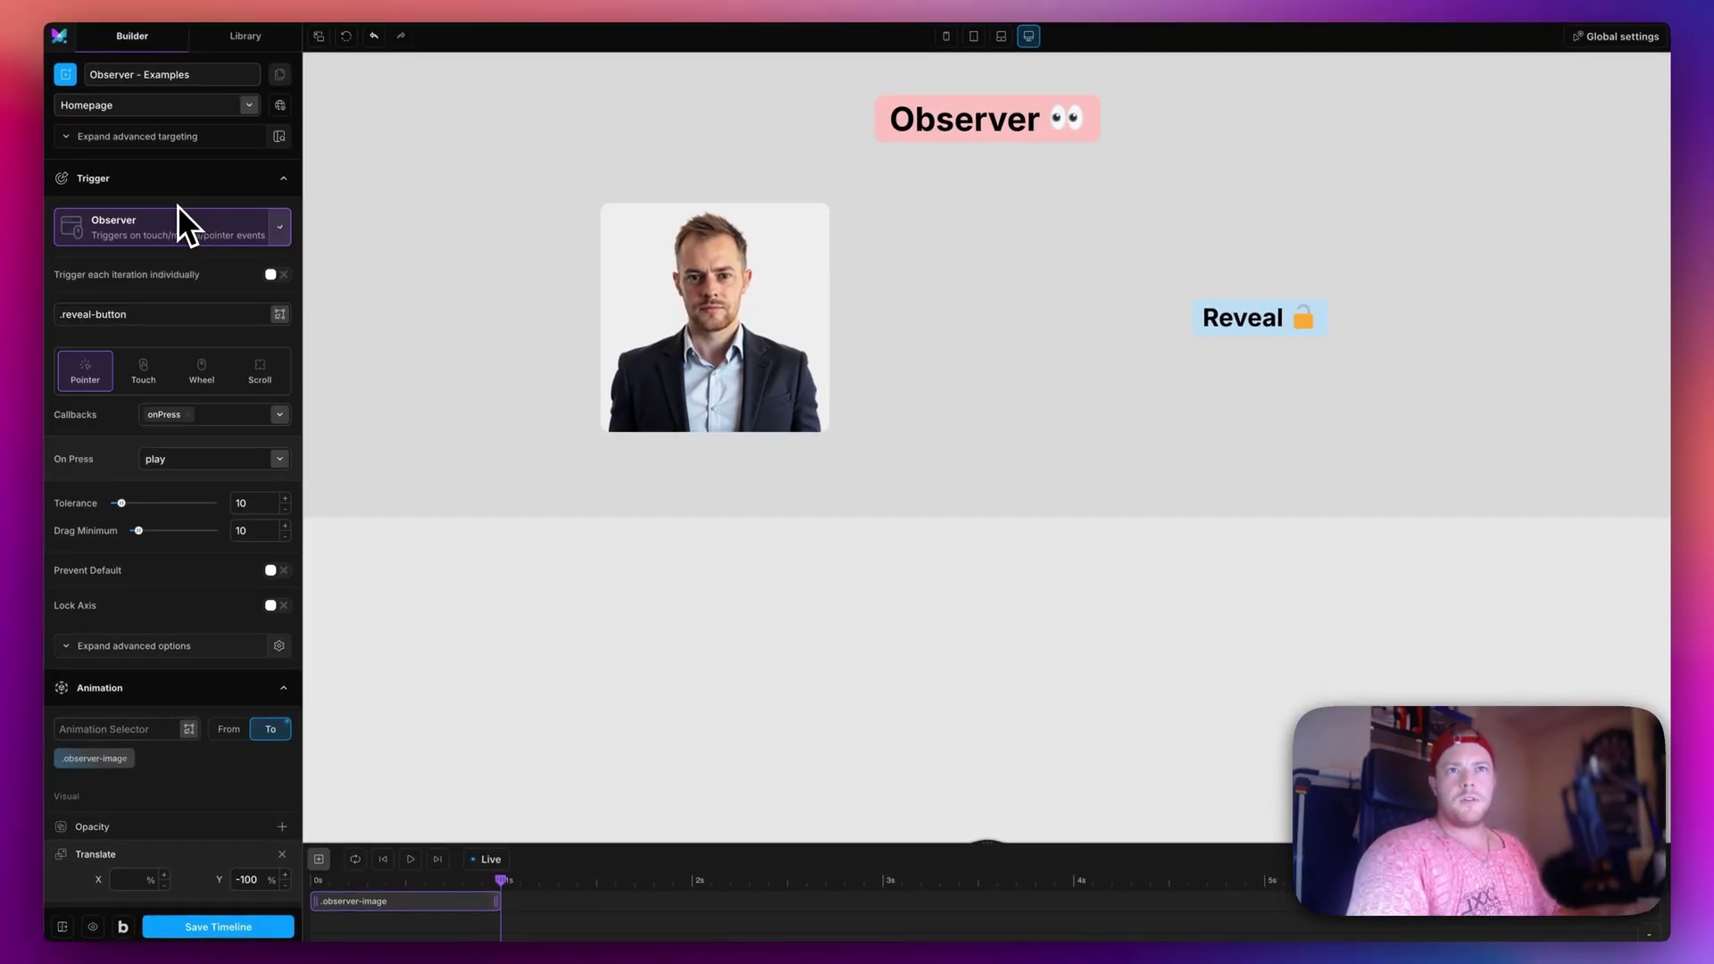
click(217, 420)
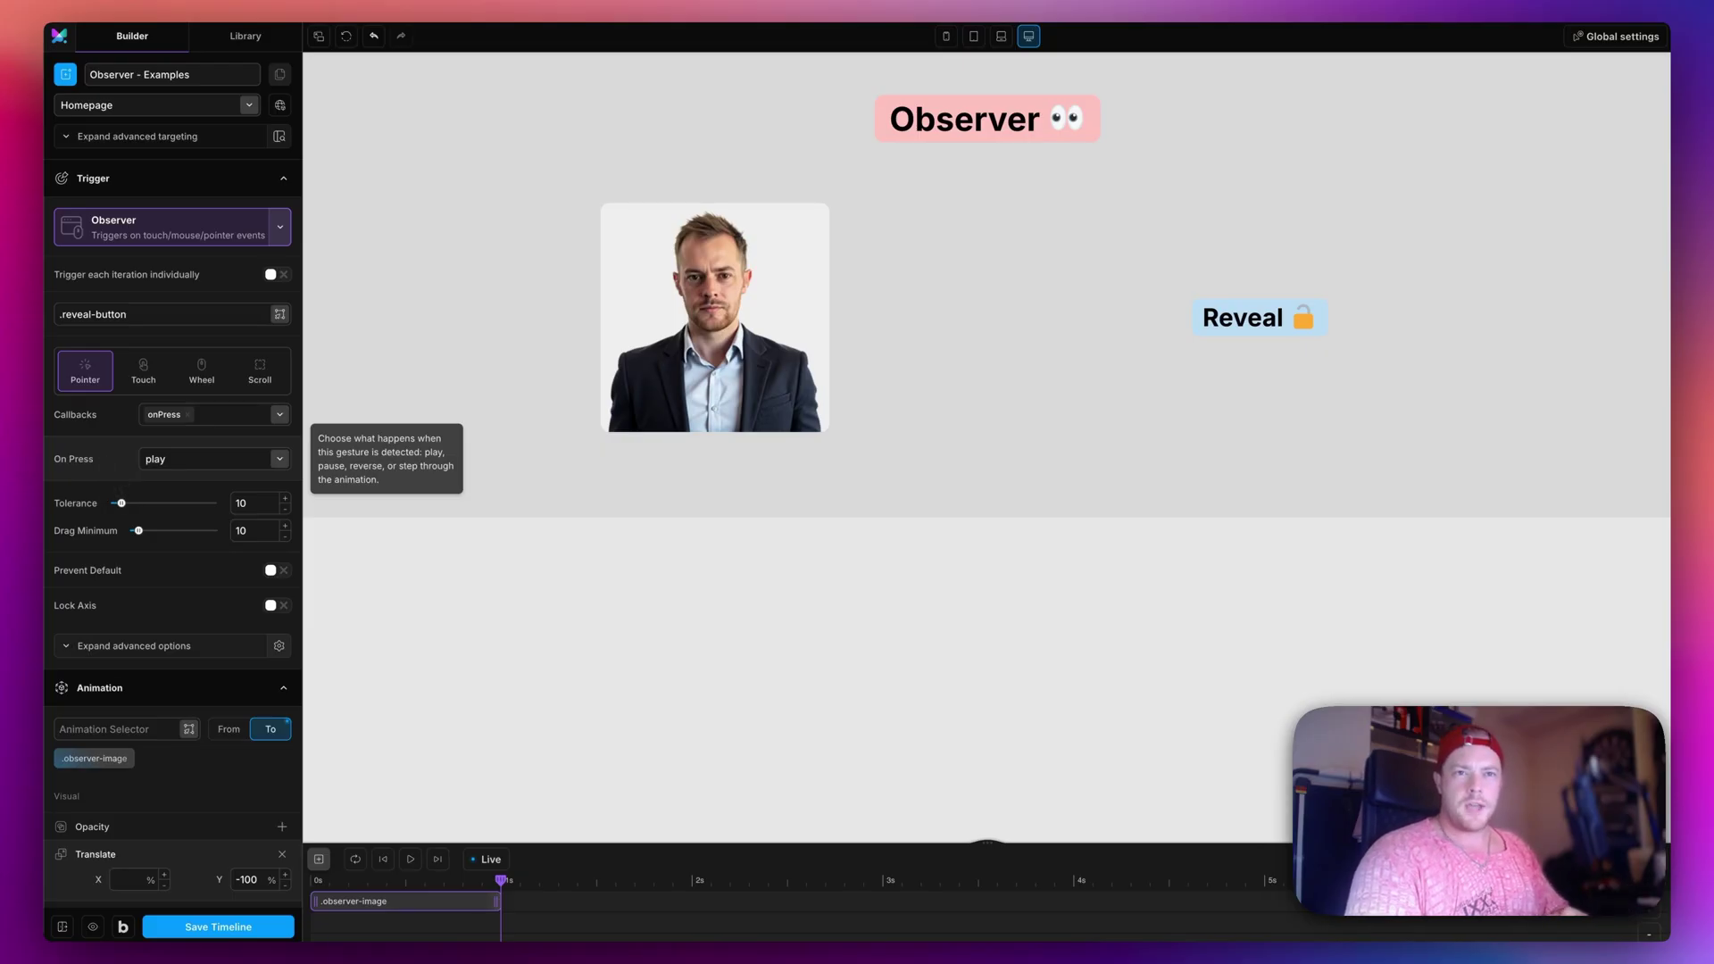
click(1234, 330)
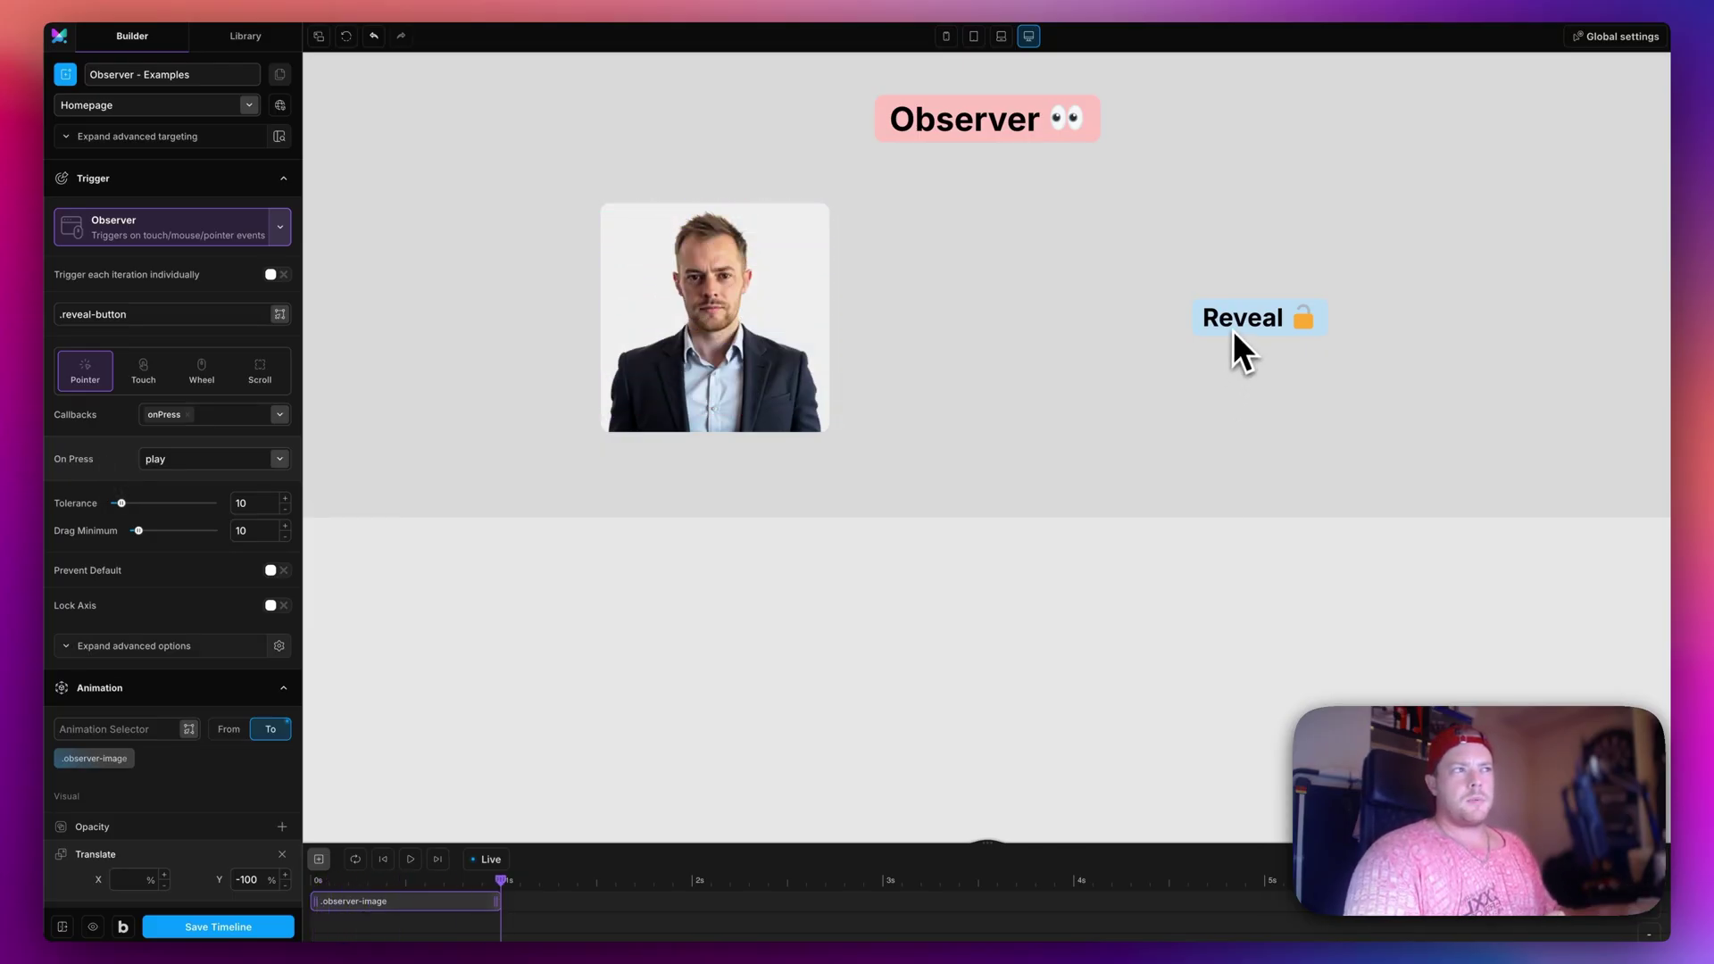
click(1235, 329)
click(214, 459)
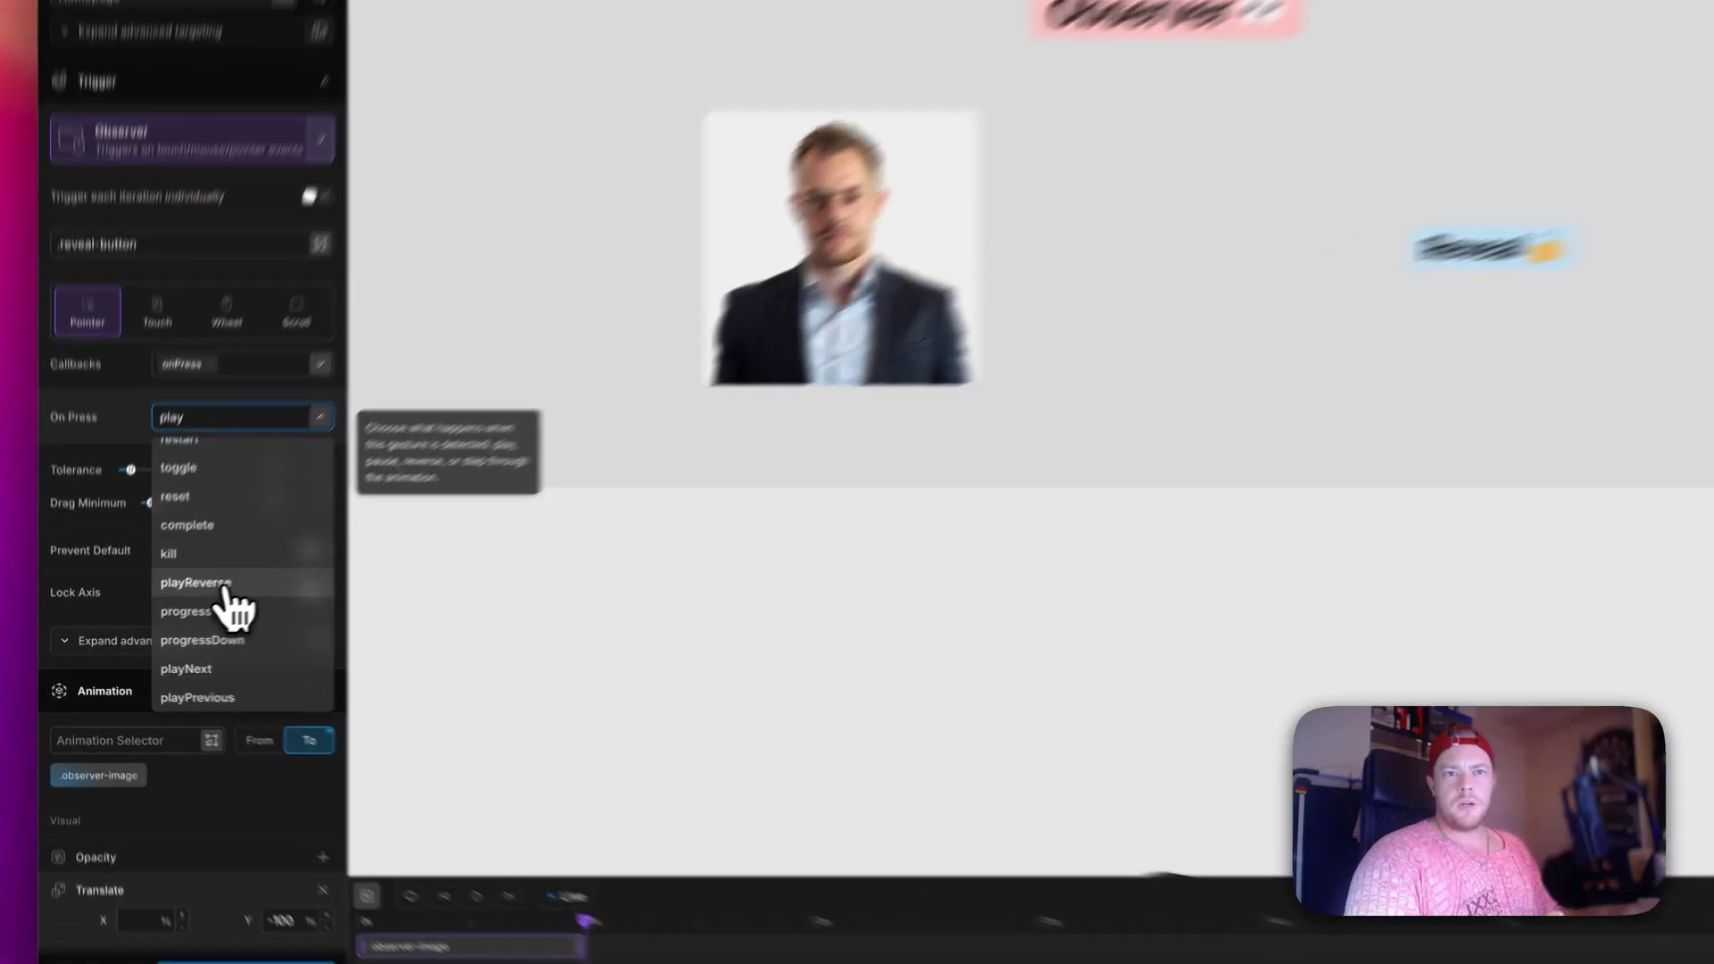
click(160, 598)
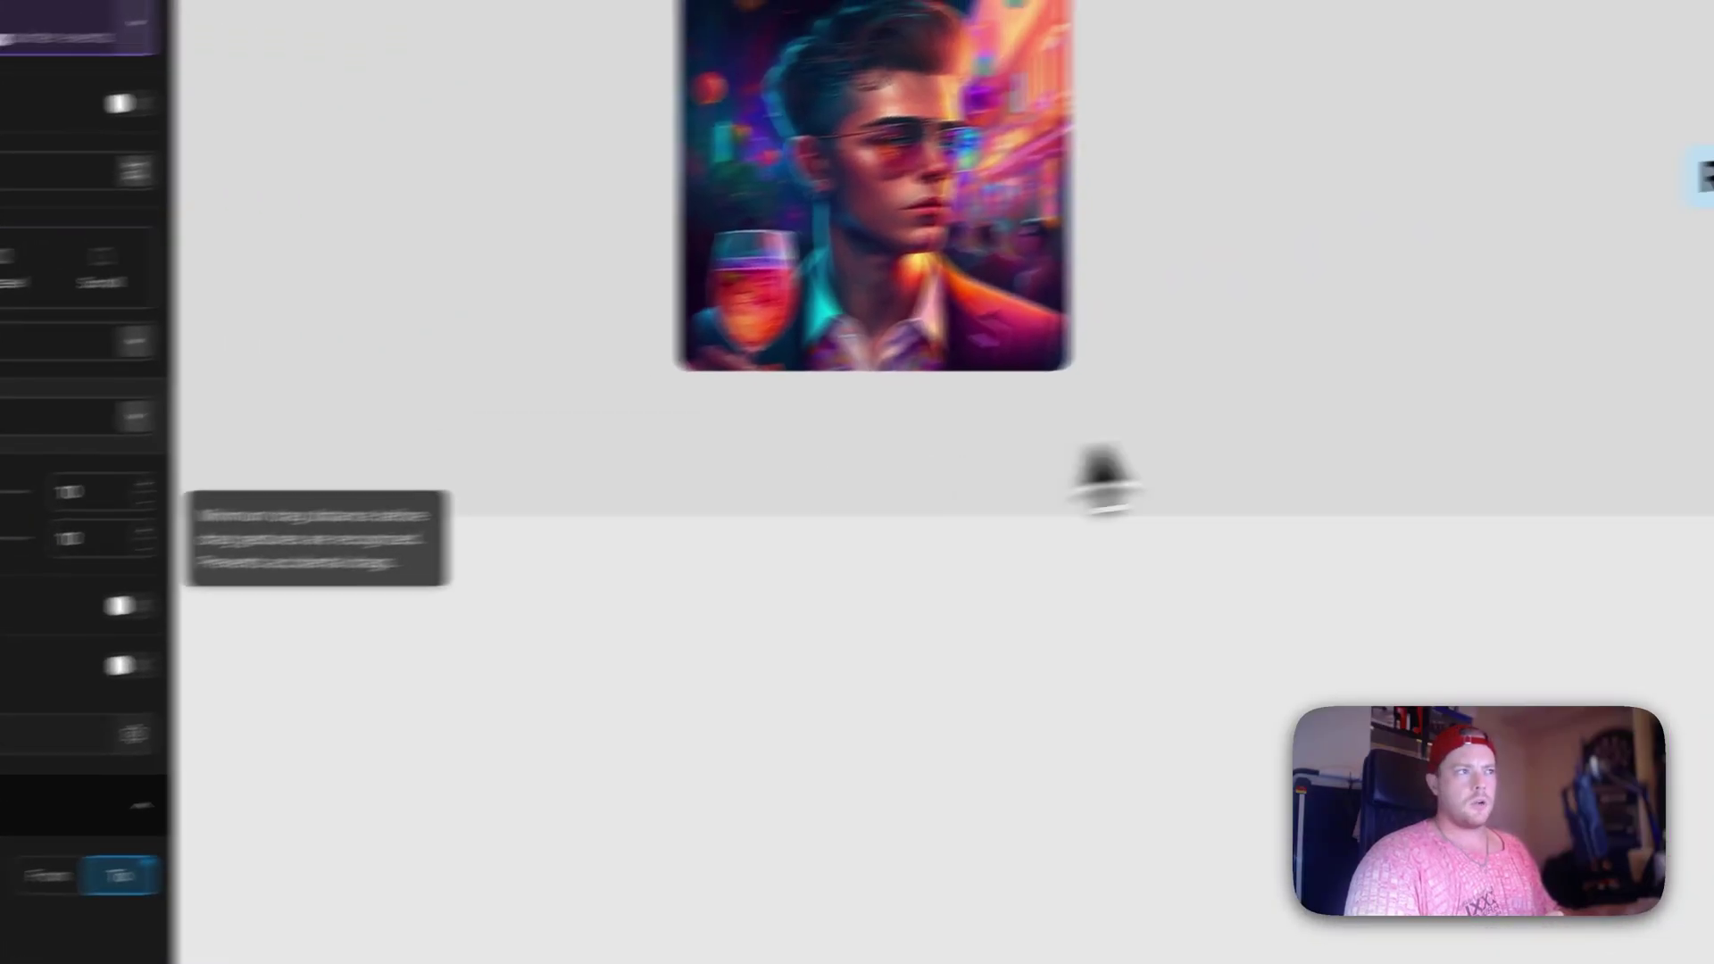
click(1267, 334)
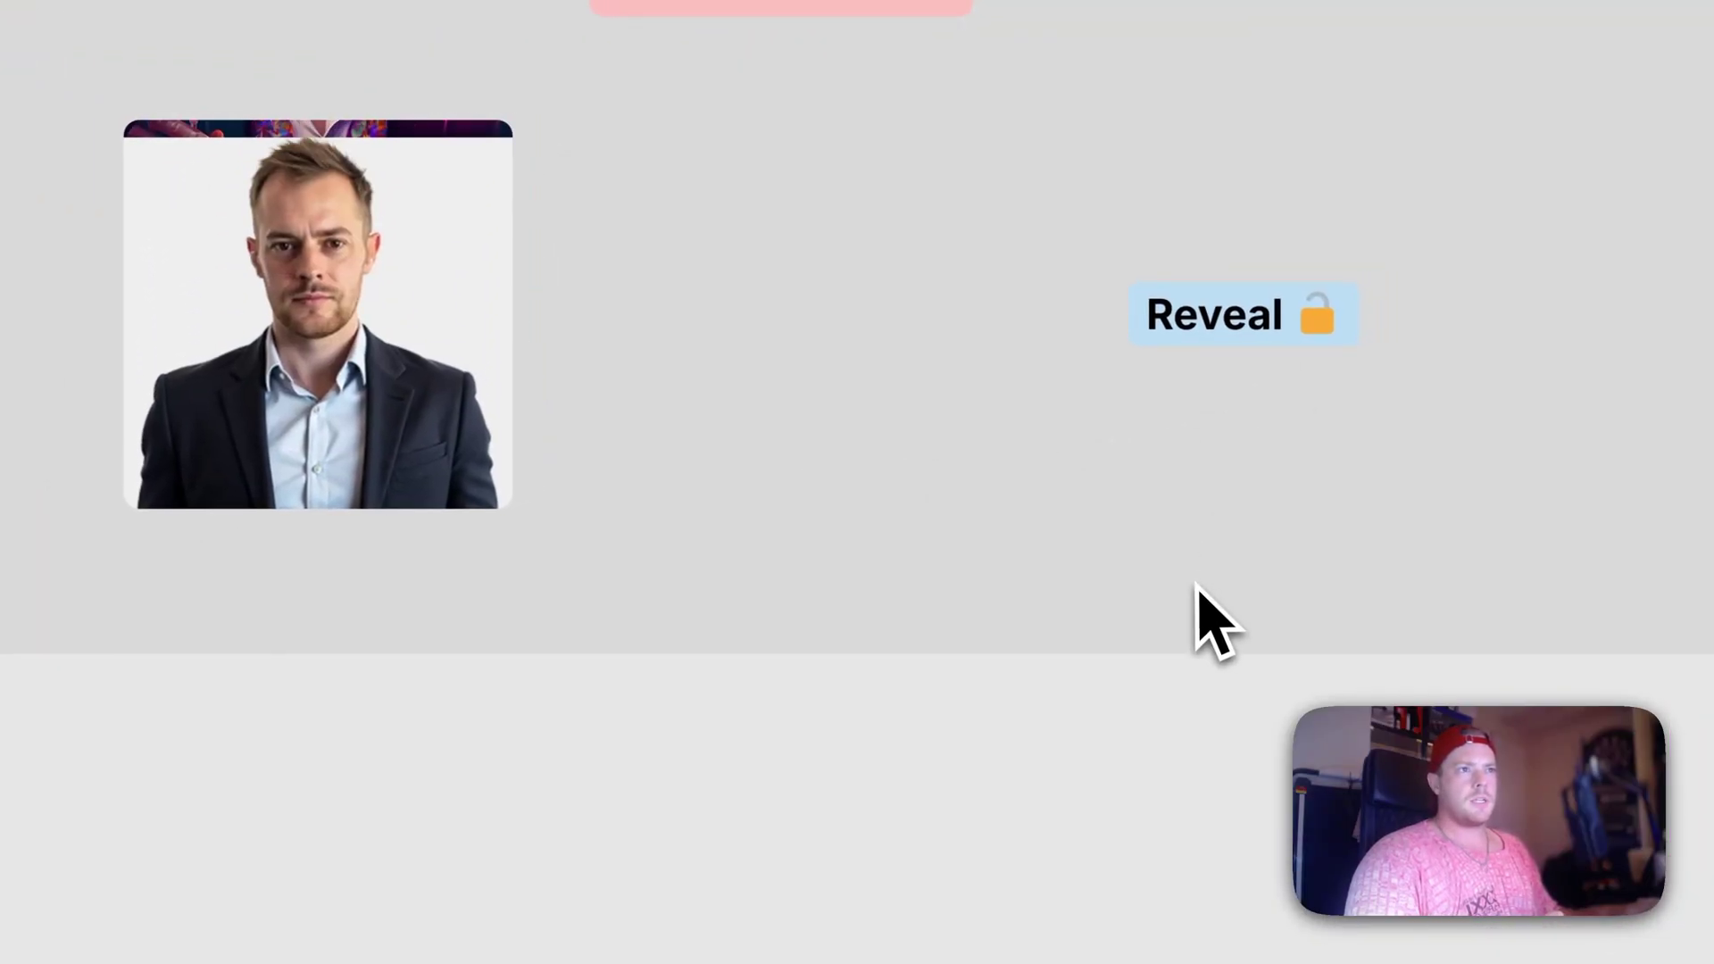
click(1248, 336)
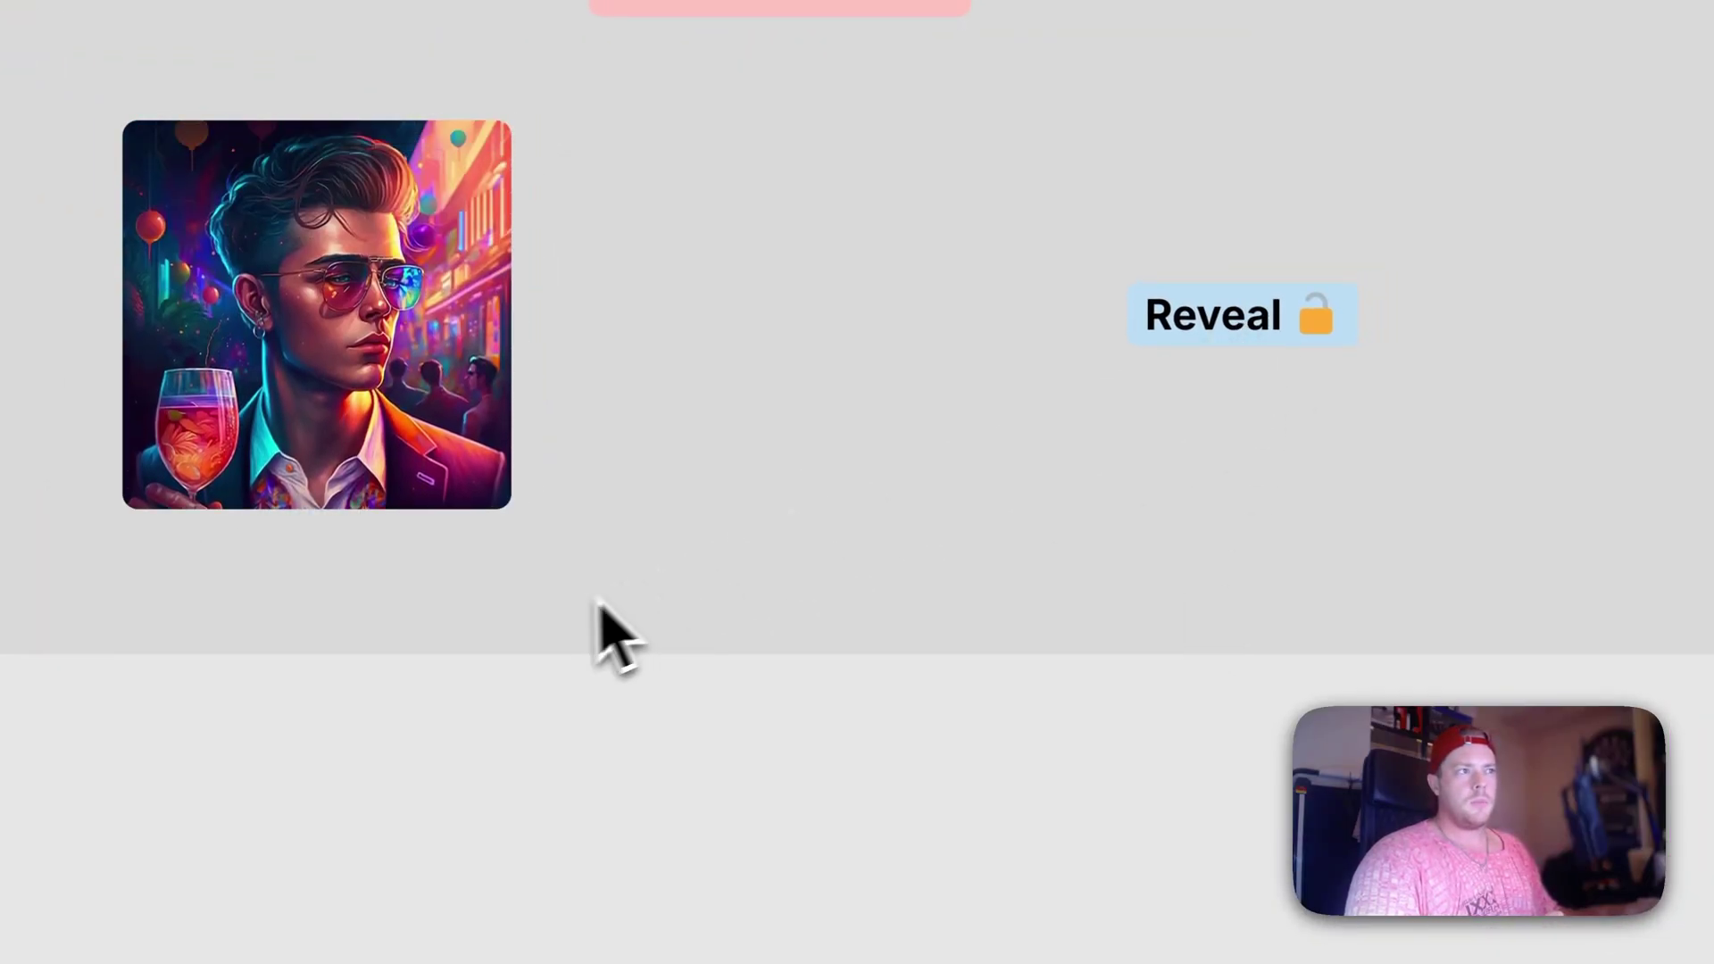
click(1203, 336)
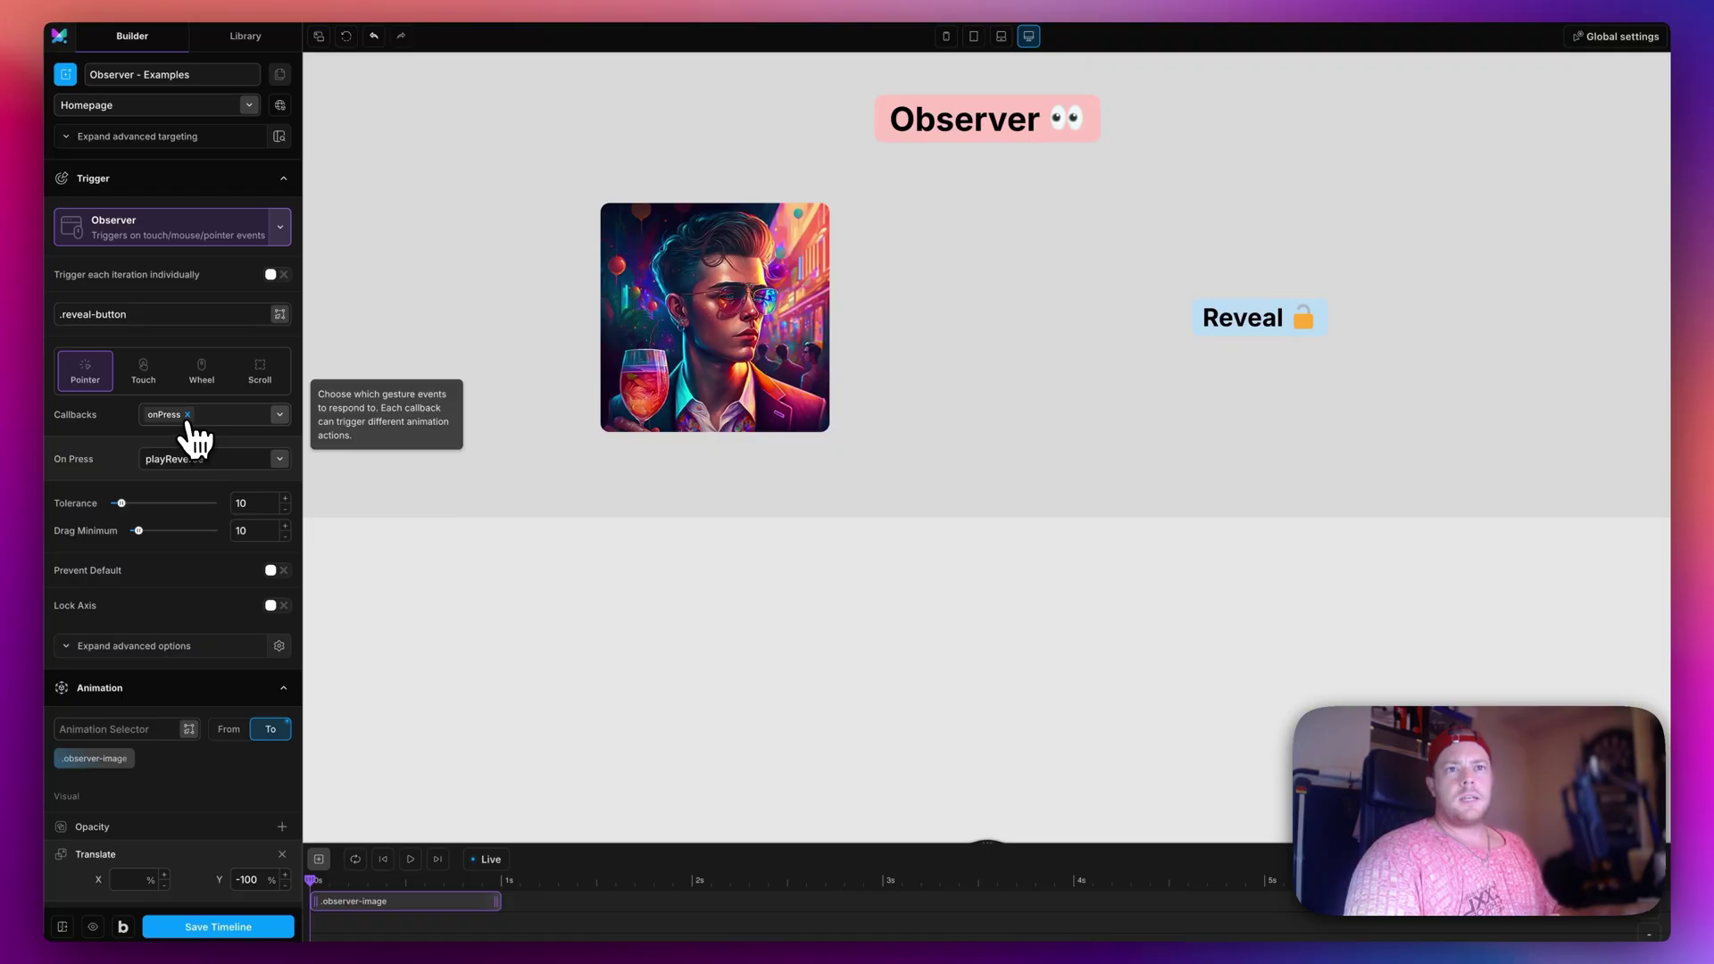
Replace the onPress callback with onHover and test it by pointing at the Reveal heading.
click(187, 414)
click(183, 417)
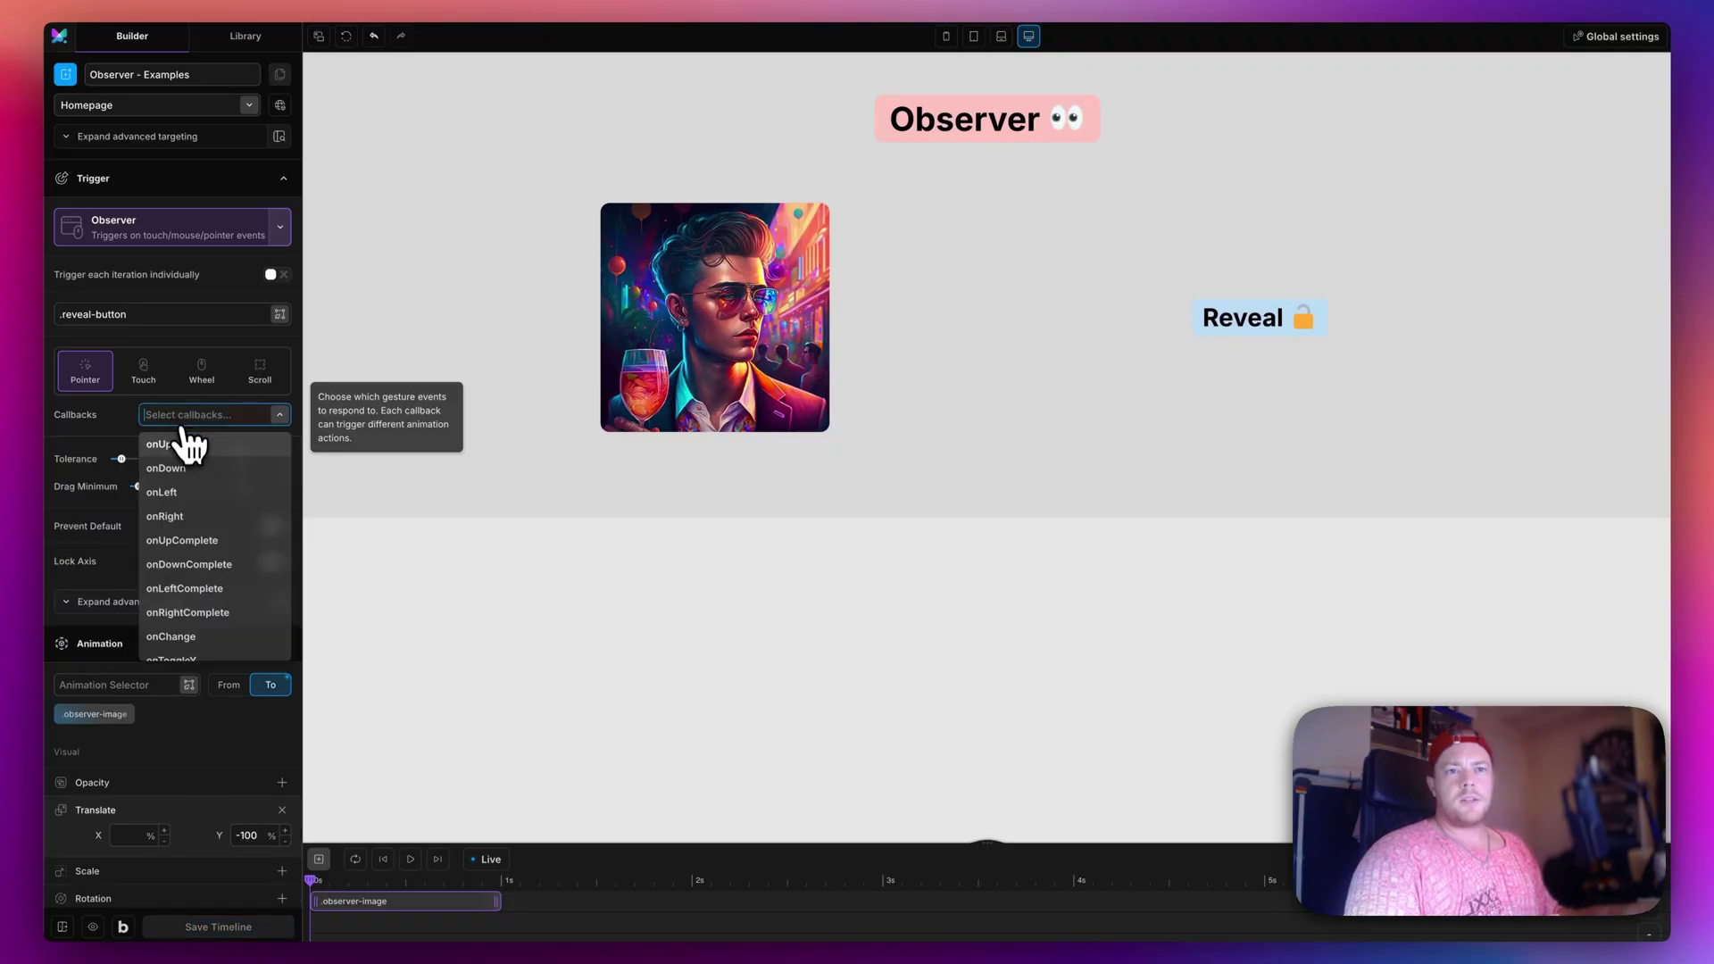
scroll(205, 535, down, 5)
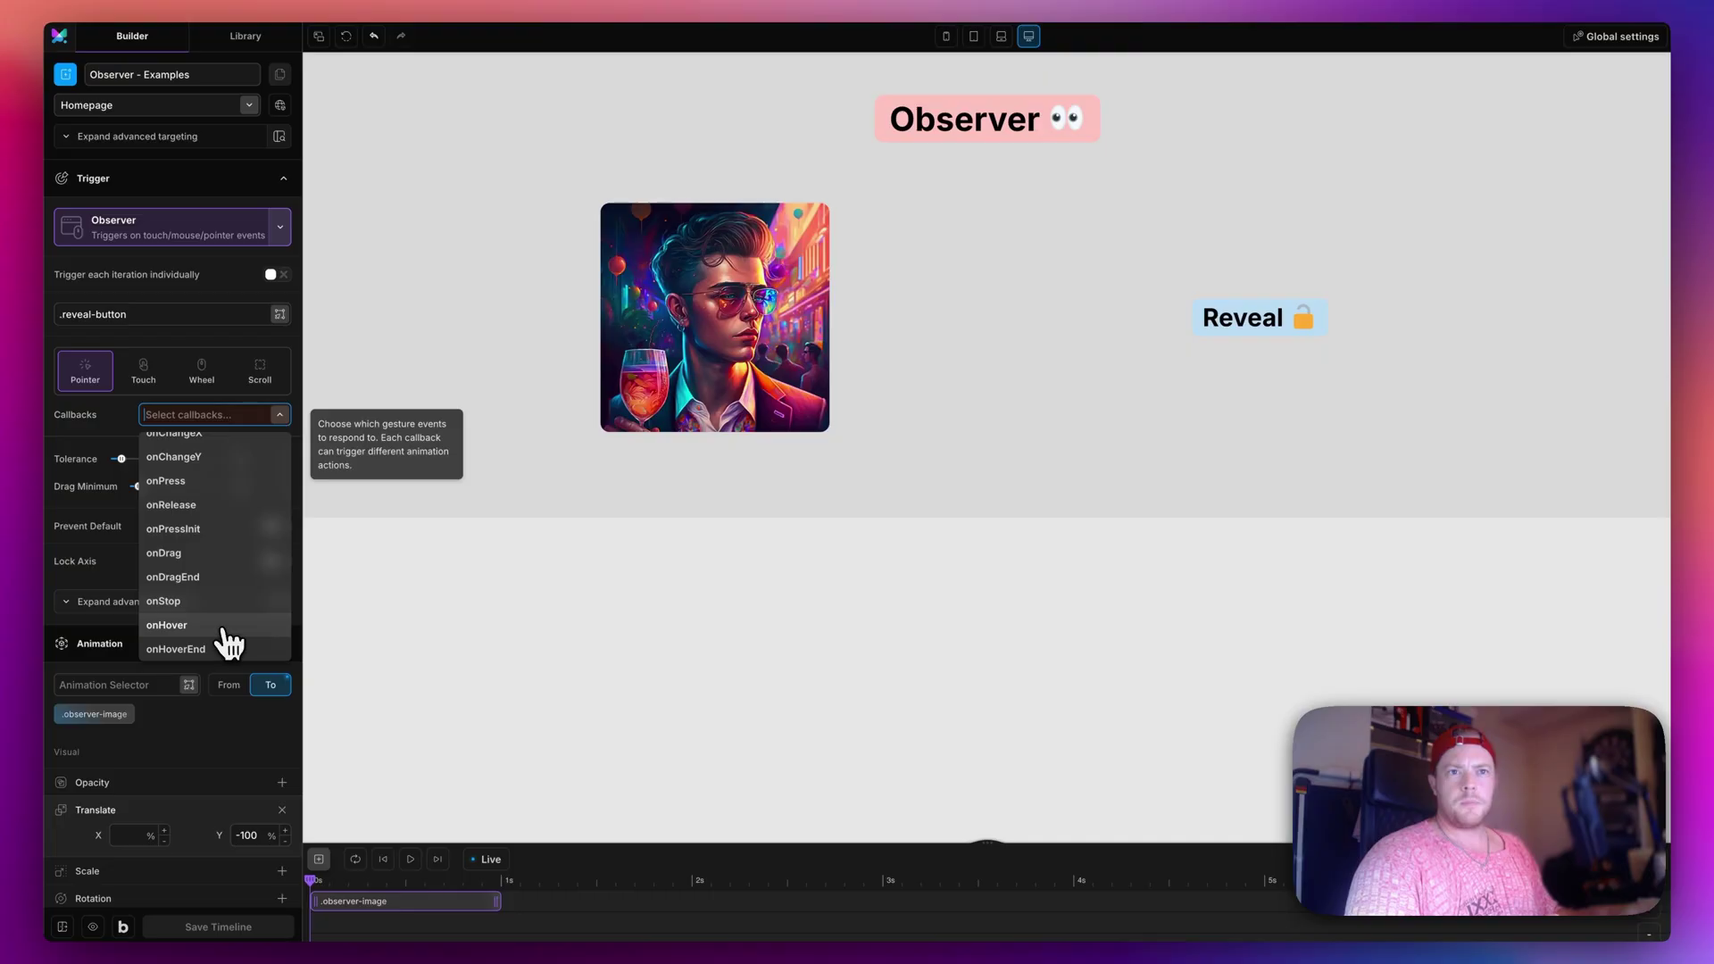
click(223, 628)
mouse_move(1219, 330)
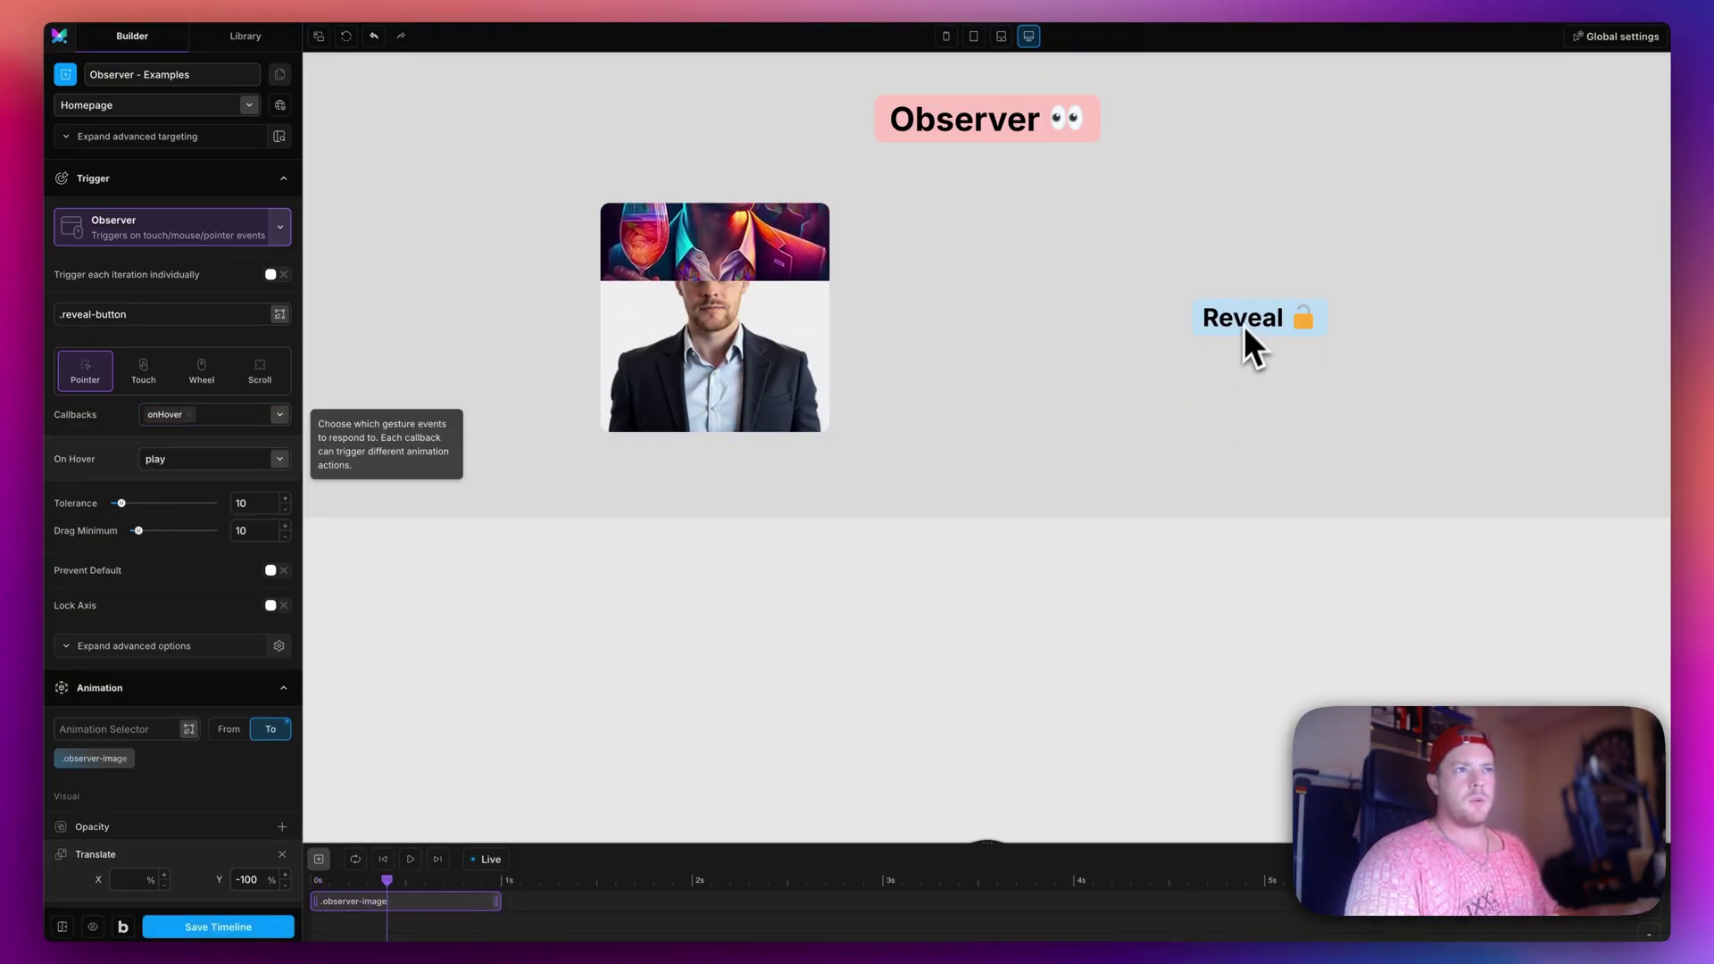
Add the onHoverEnd callback with its action set to reverse, and test it on the Reveal heading.
click(214, 415)
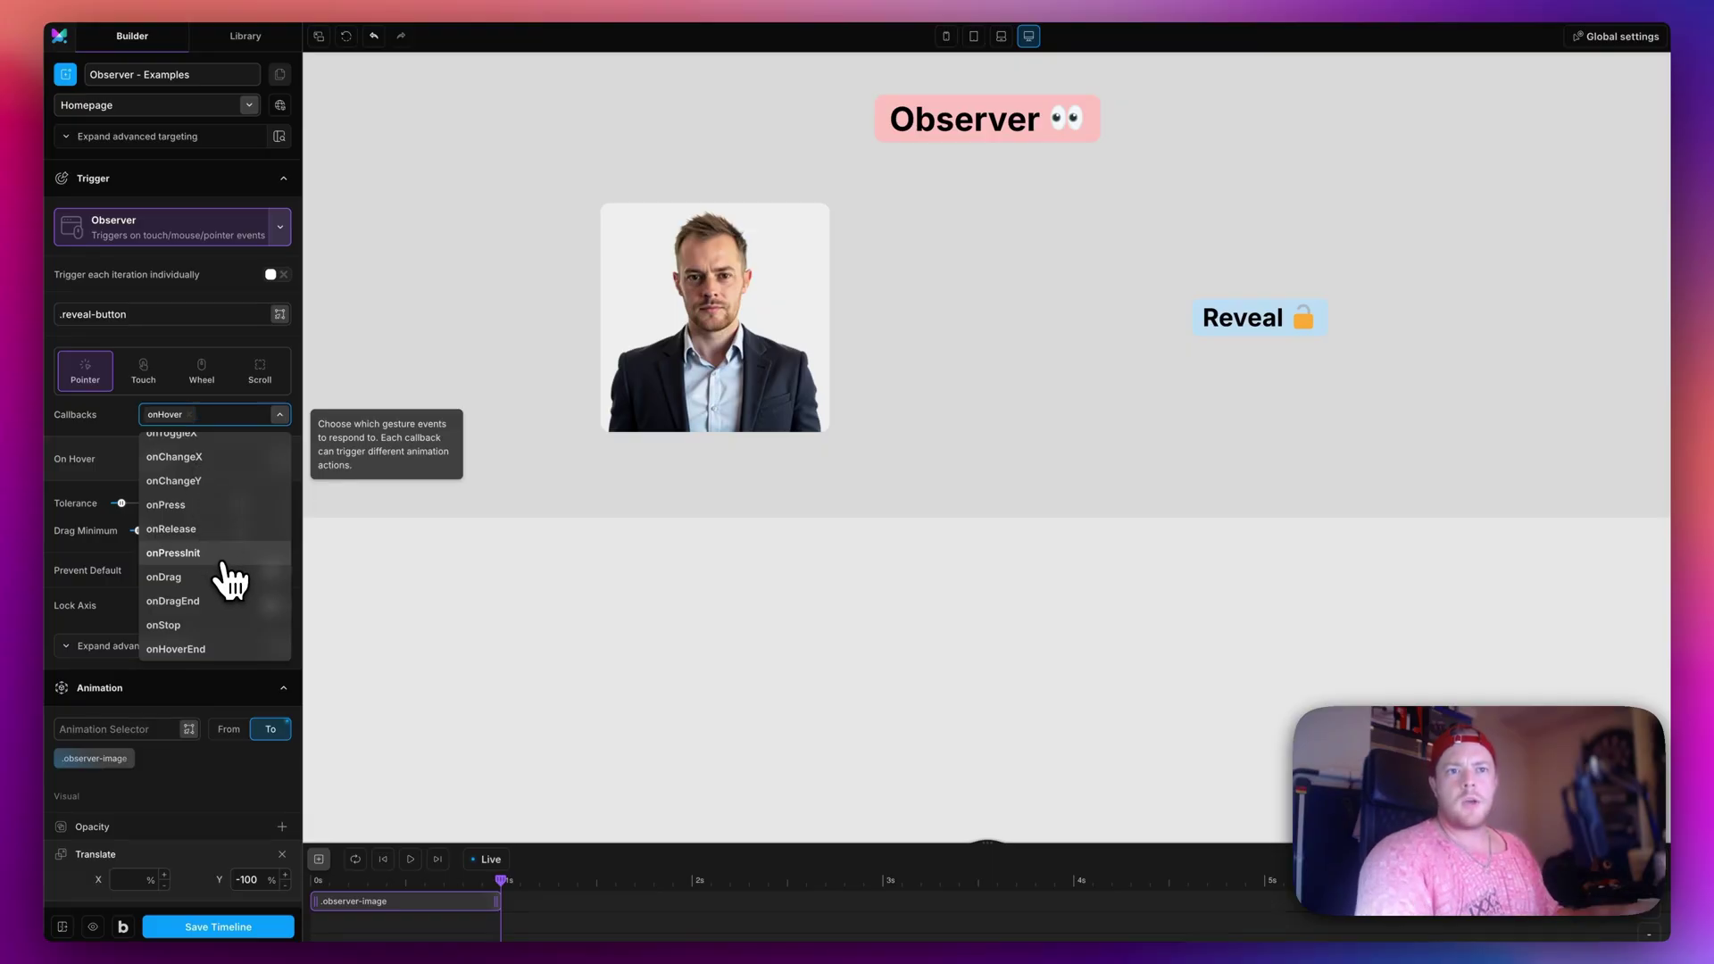
click(222, 650)
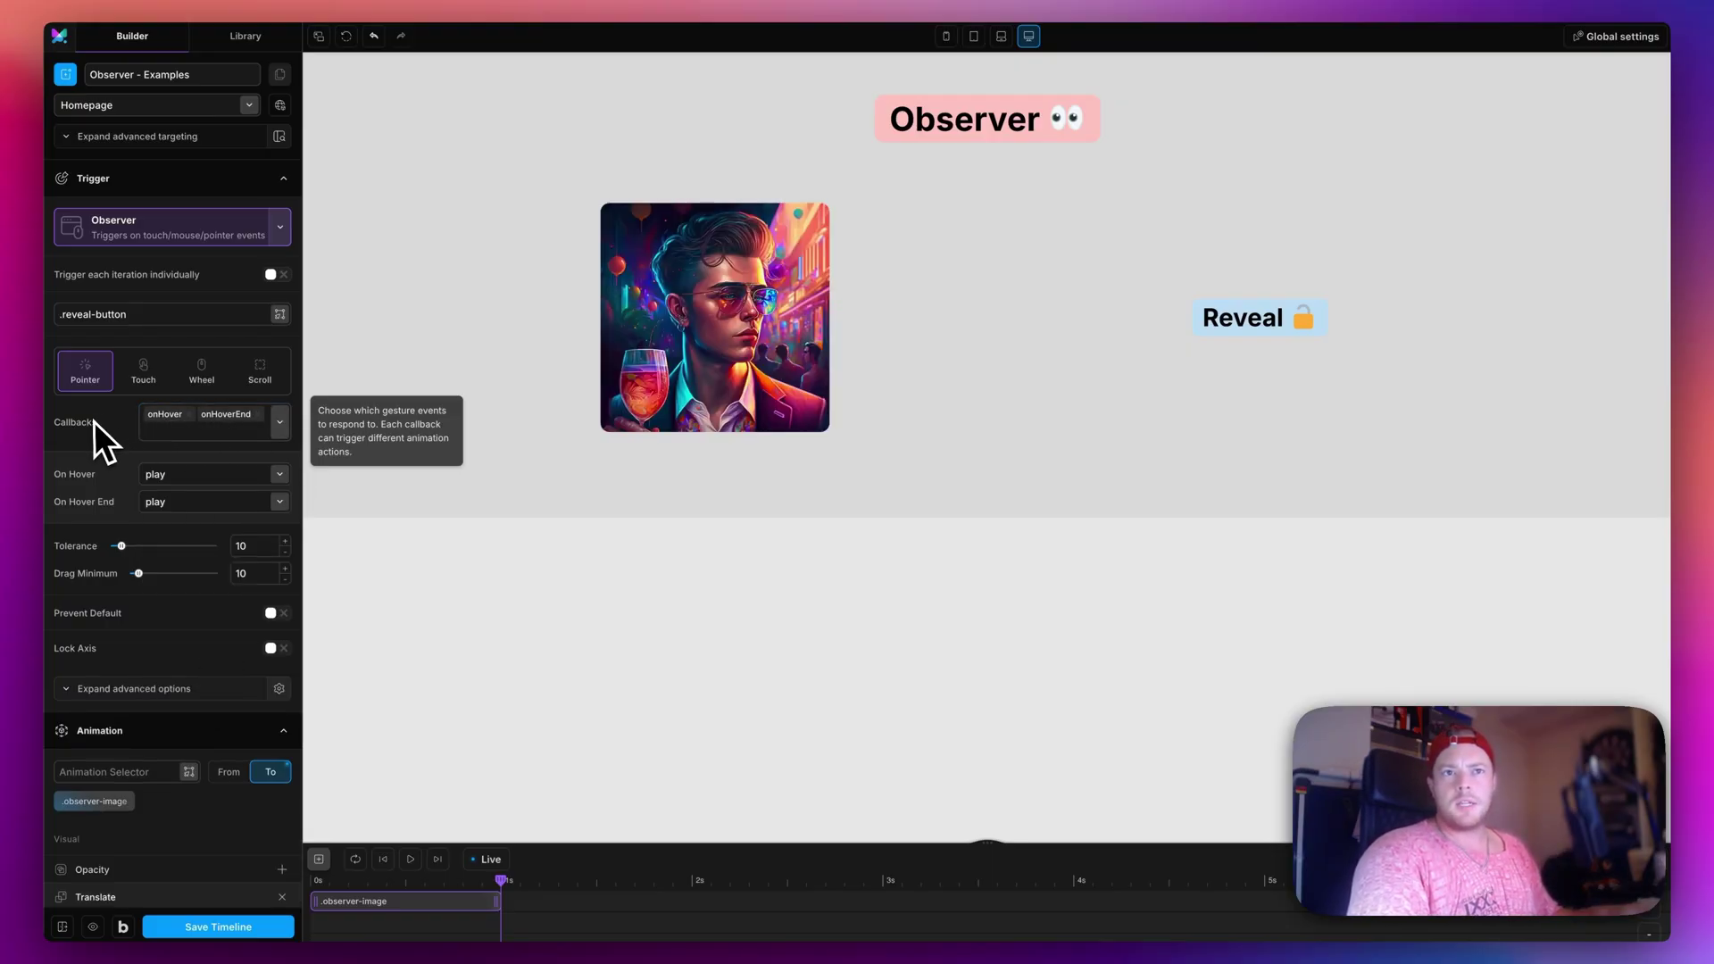
mouse_move(79, 471)
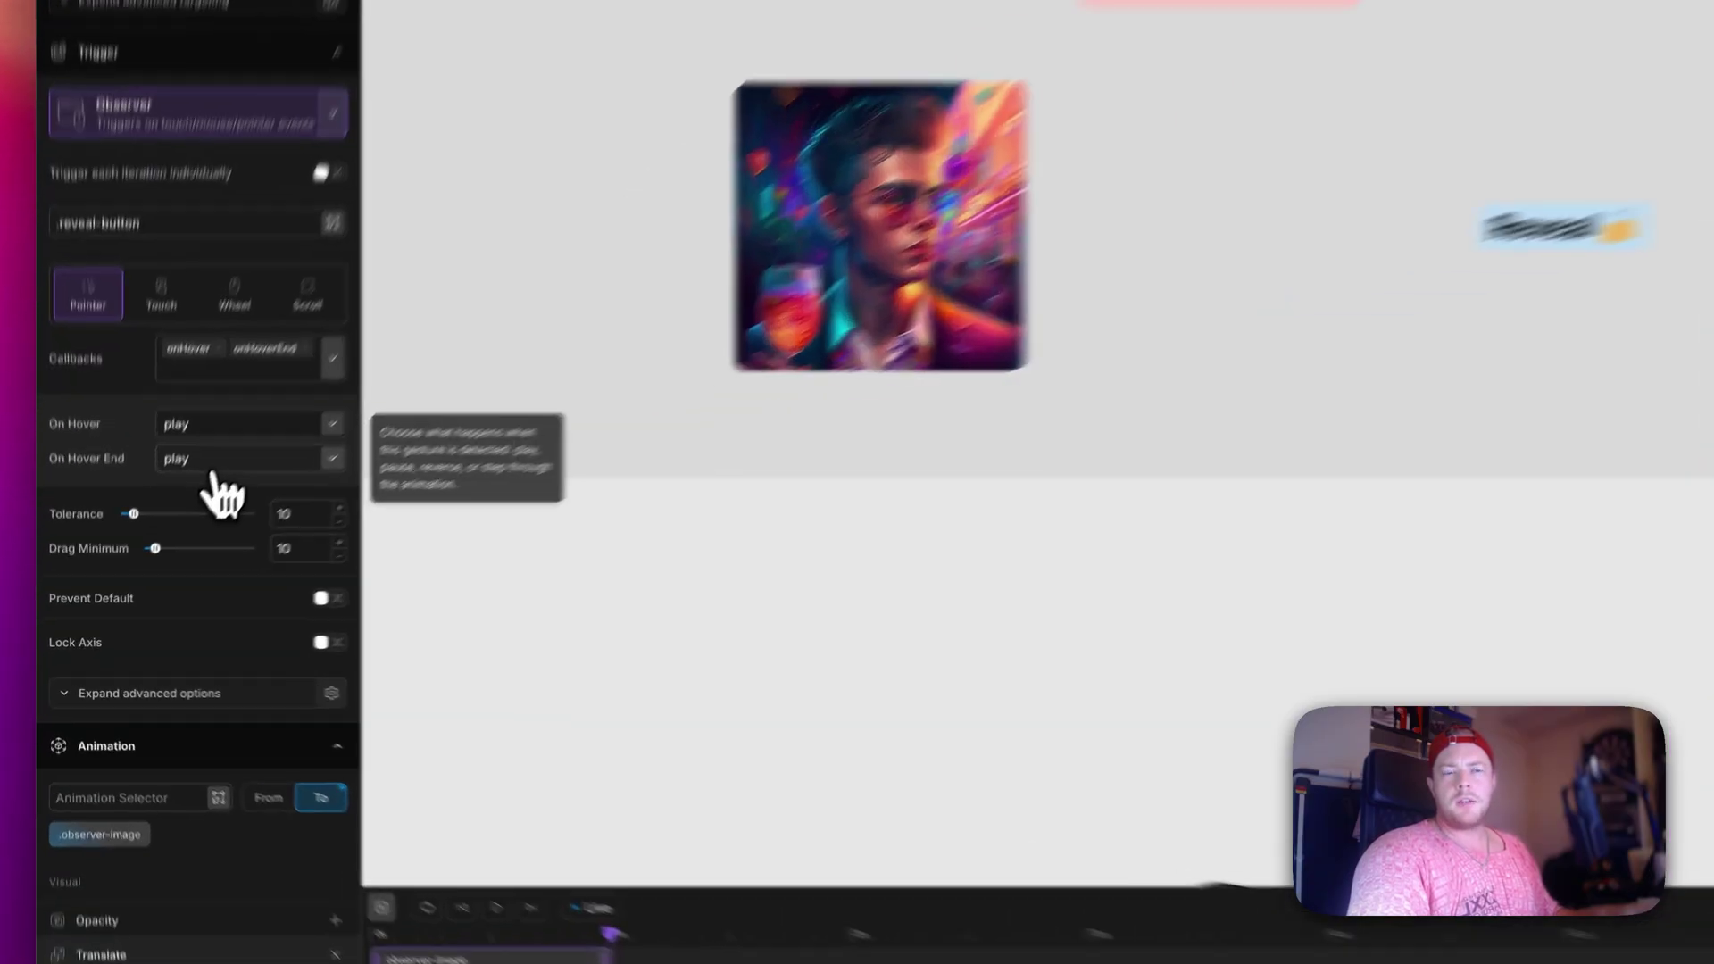
click(188, 504)
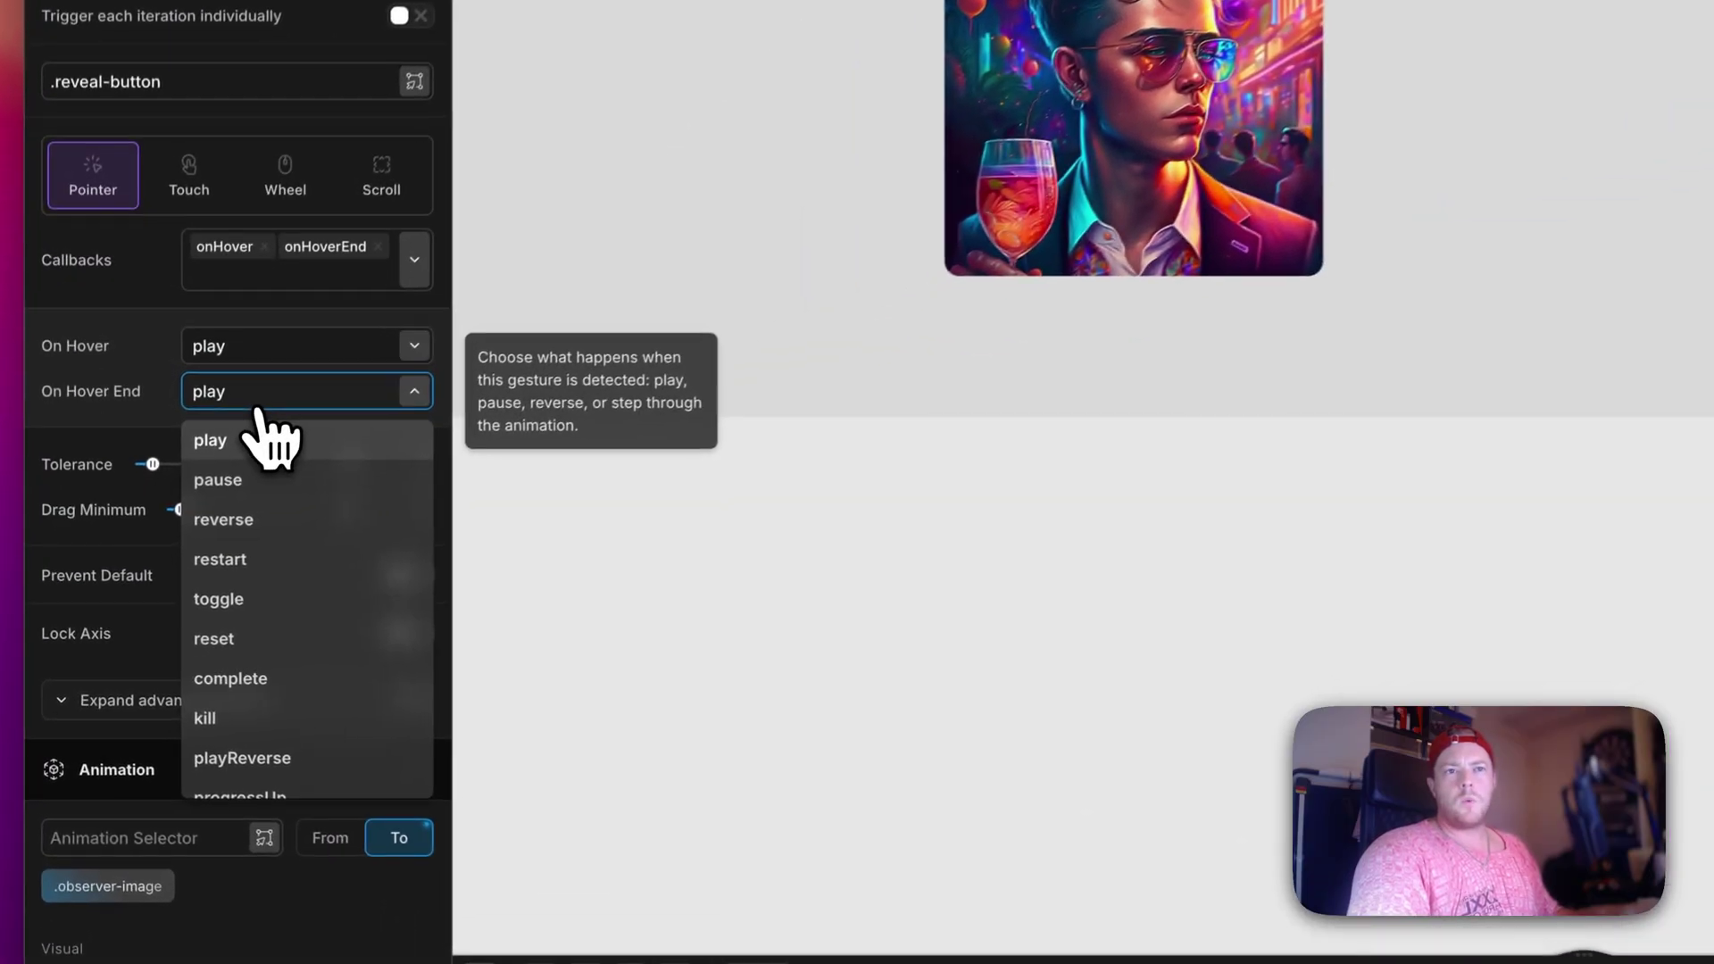
click(275, 520)
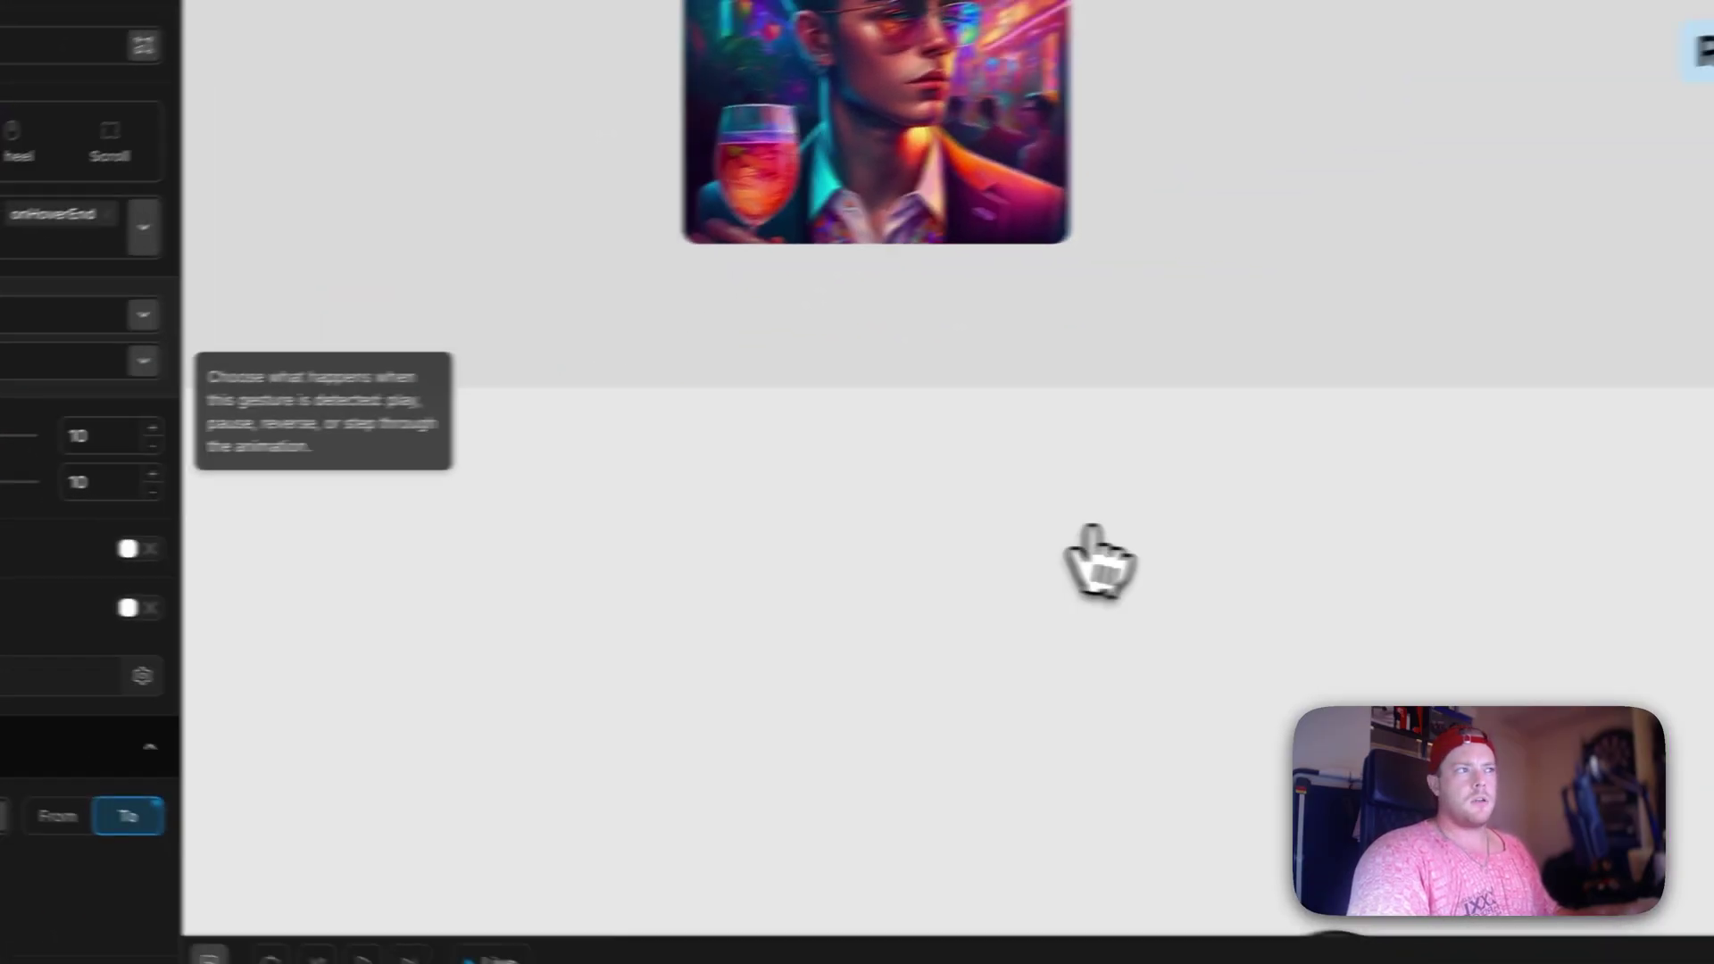
mouse_move(1701, 53)
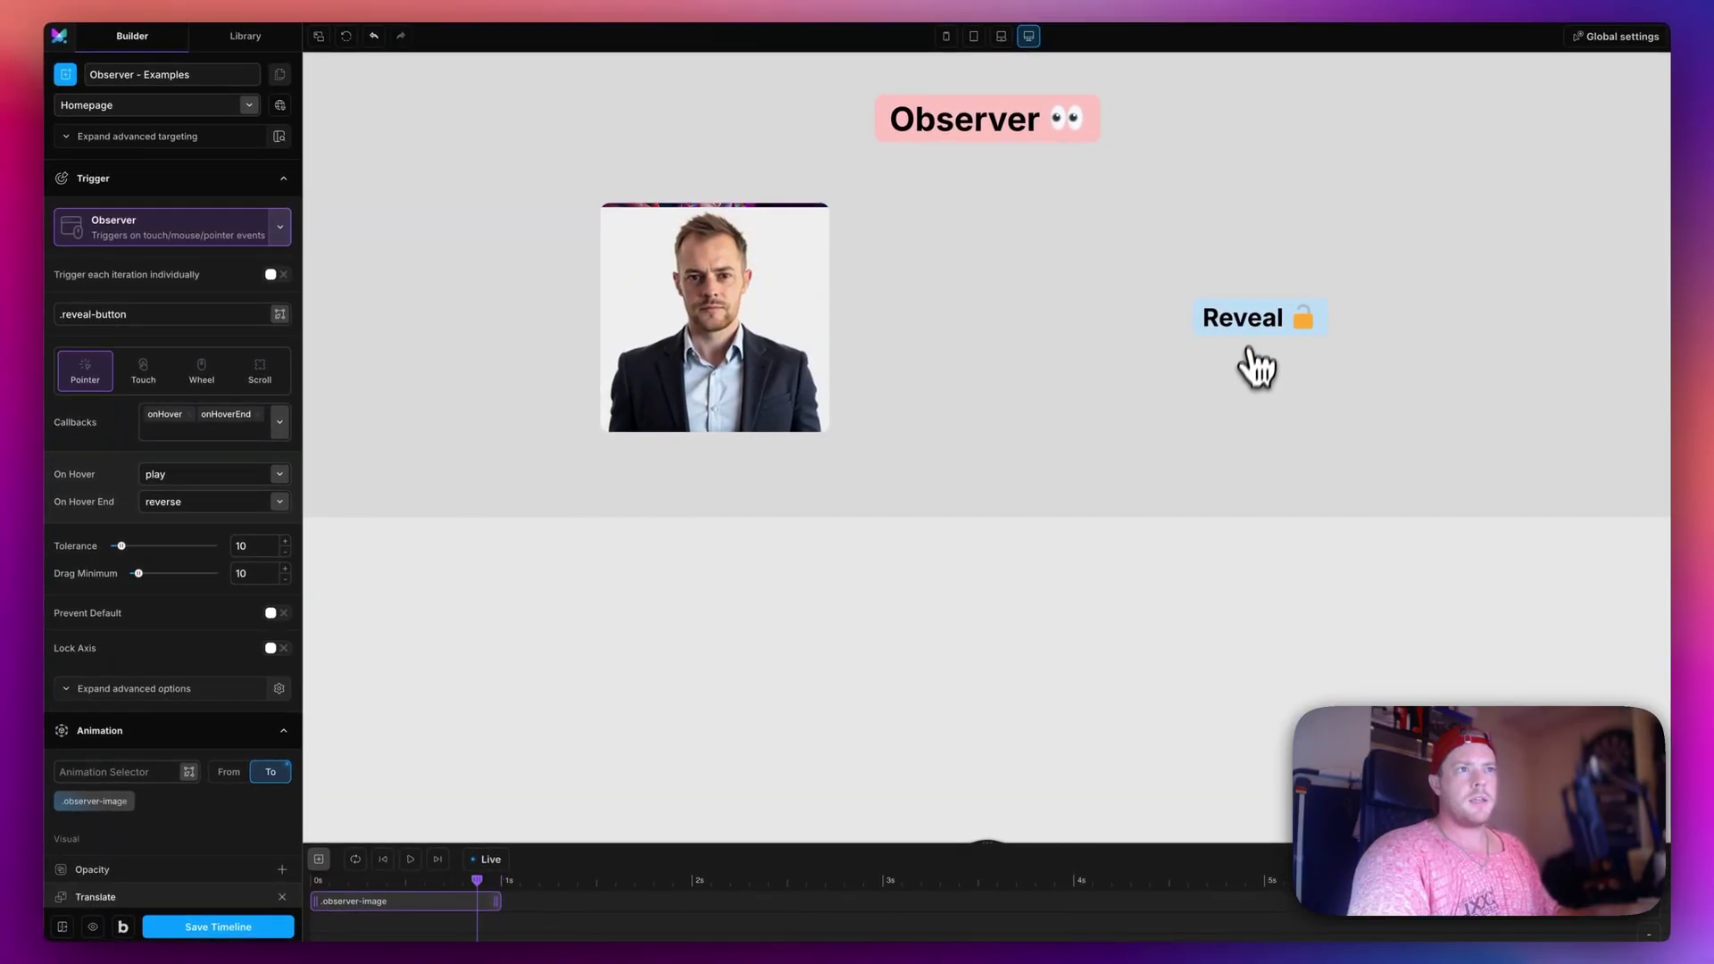
mouse_move(1244, 336)
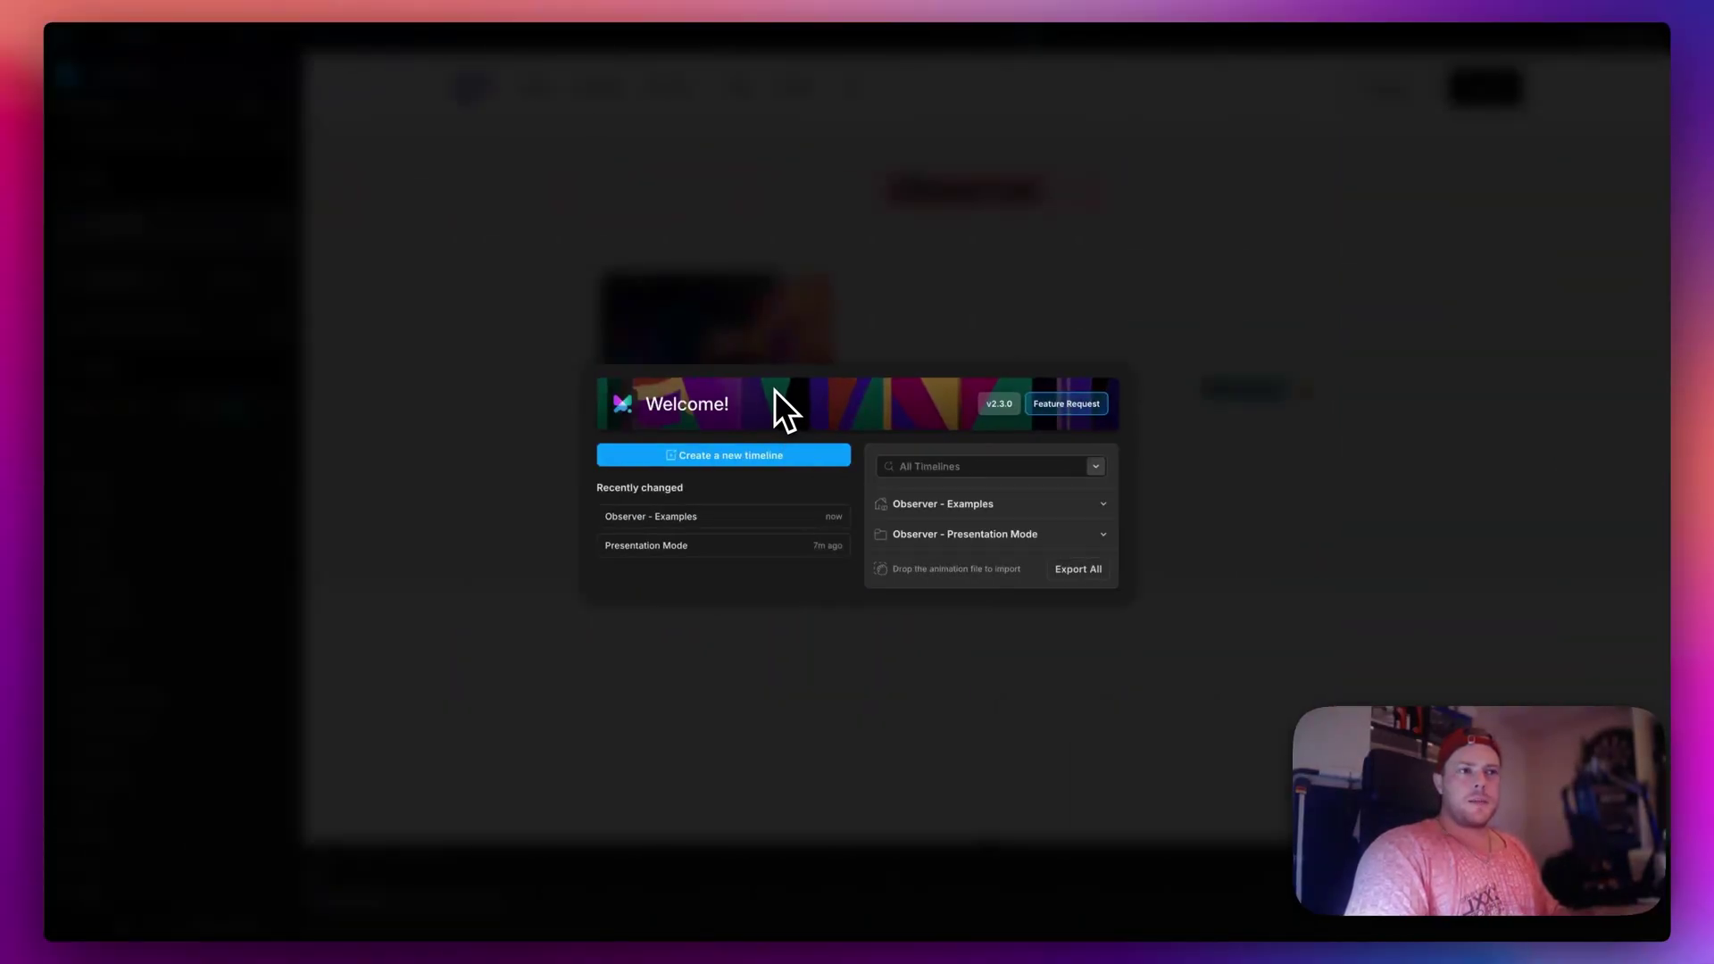
Create a new timeline named Header Hide with an Observer trigger.
click(748, 462)
click(280, 229)
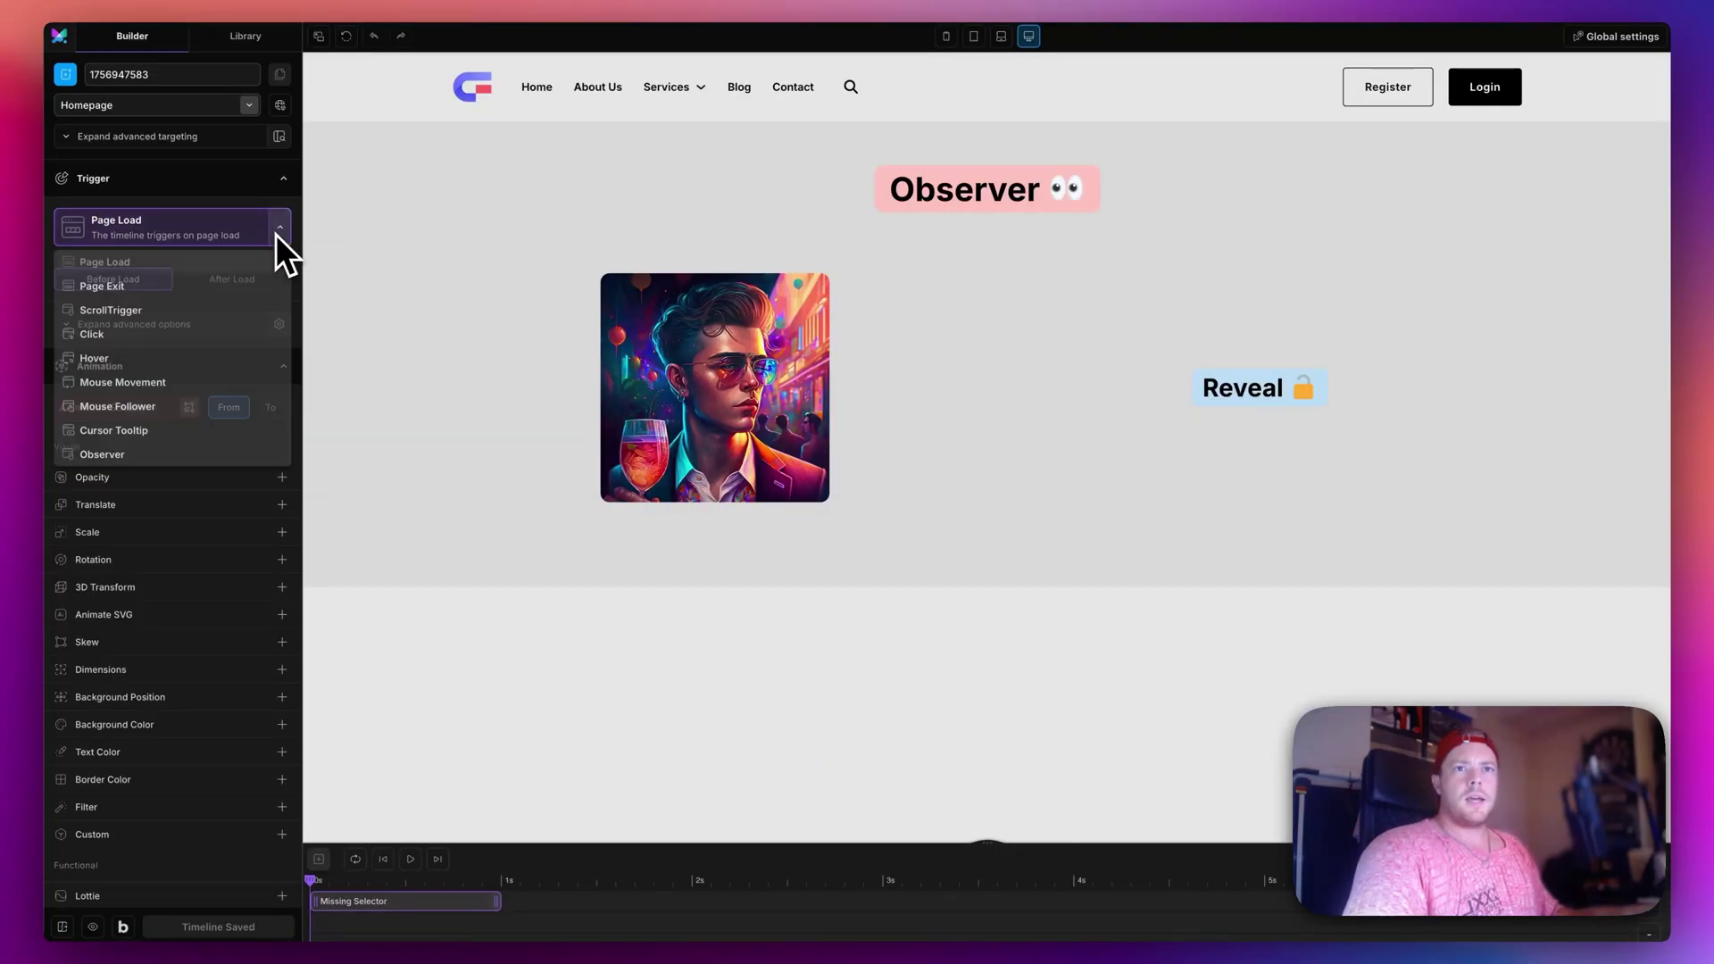
click(165, 454)
double_click(156, 74)
text(H)
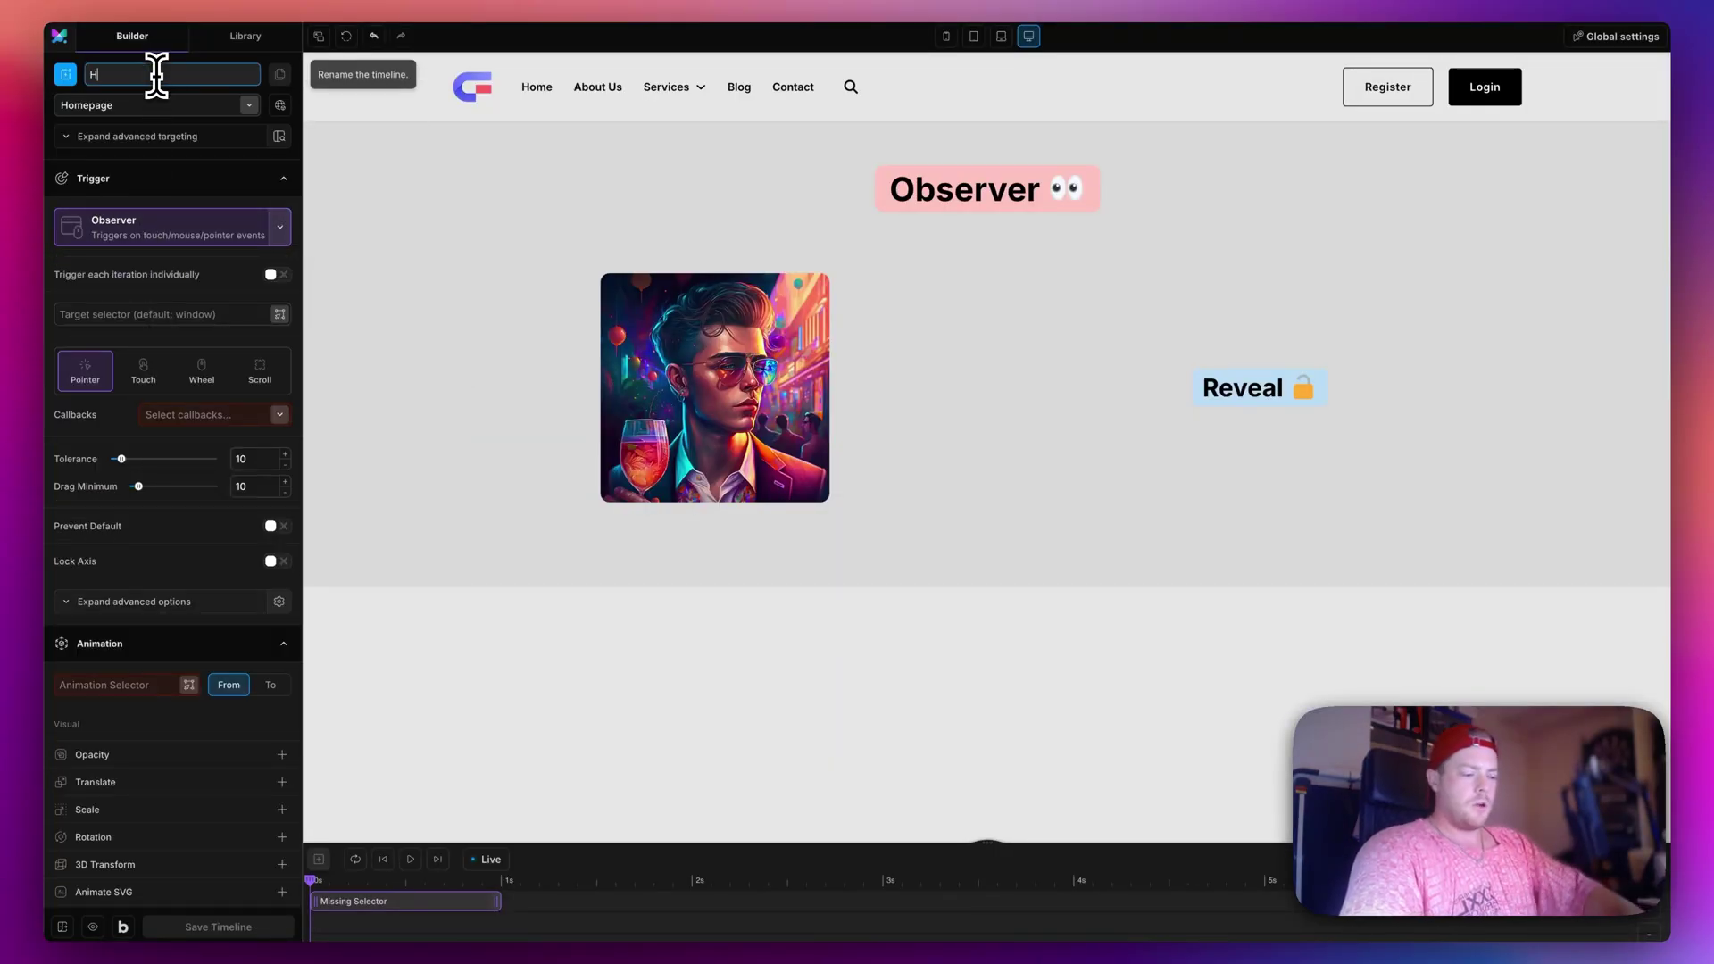
text(eader Hide)
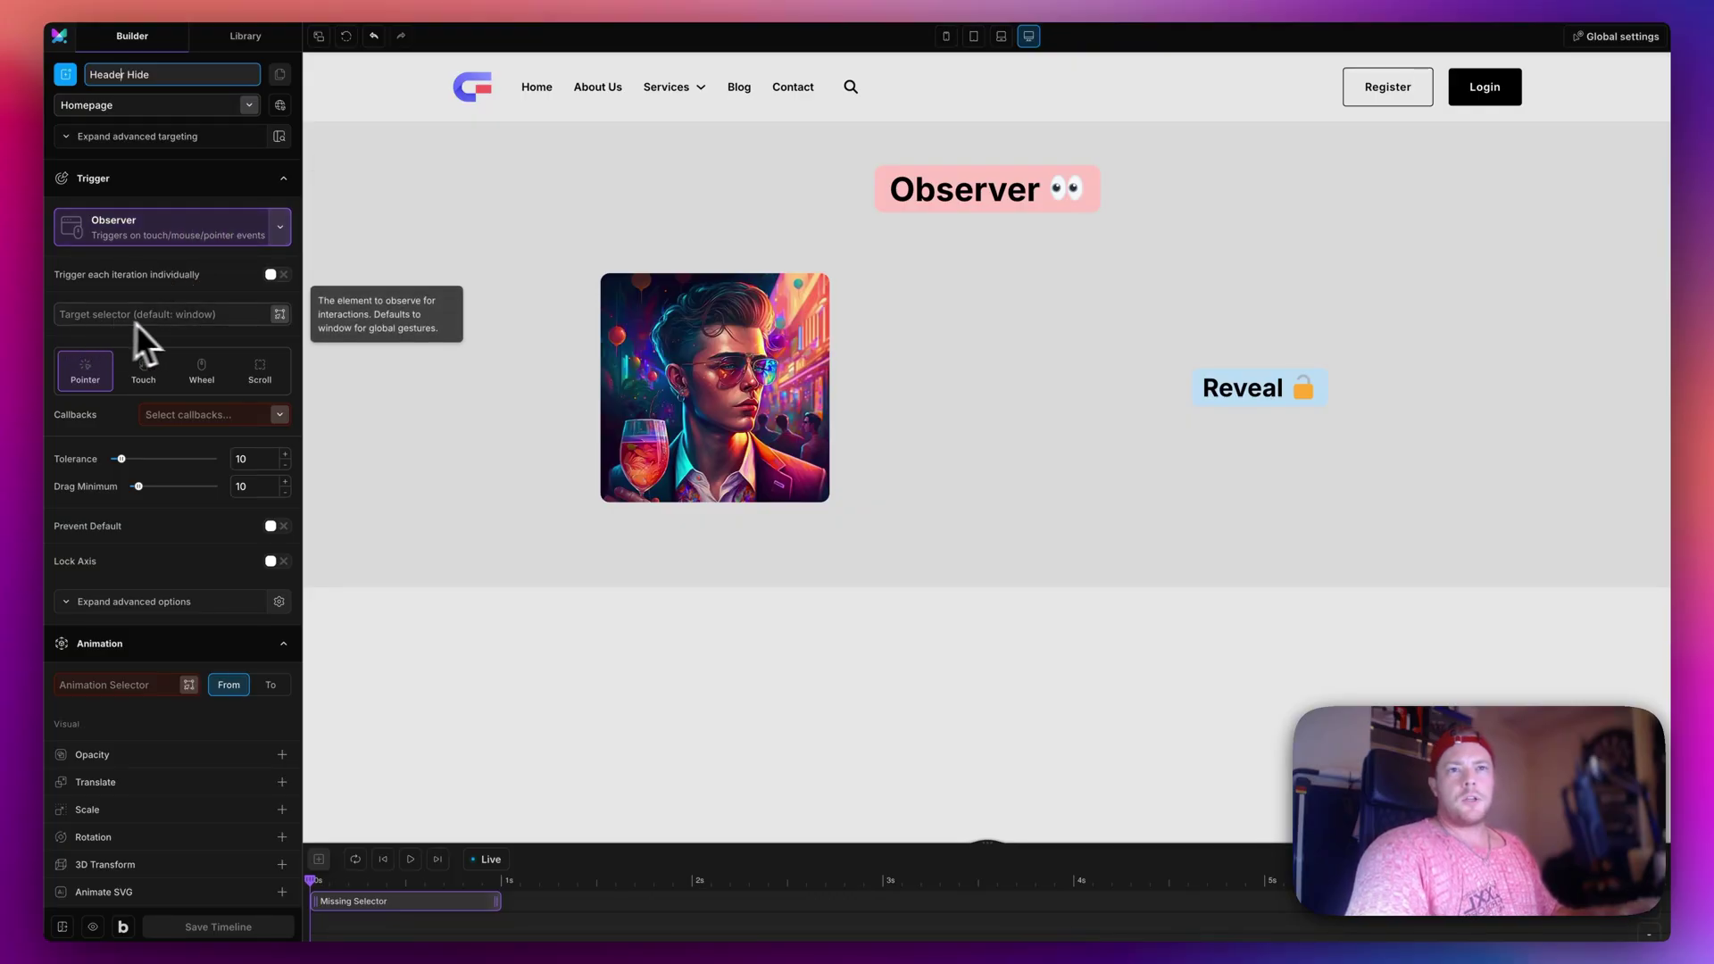
scroll(1110, 430, down, 3)
scroll(1111, 428, down, 2)
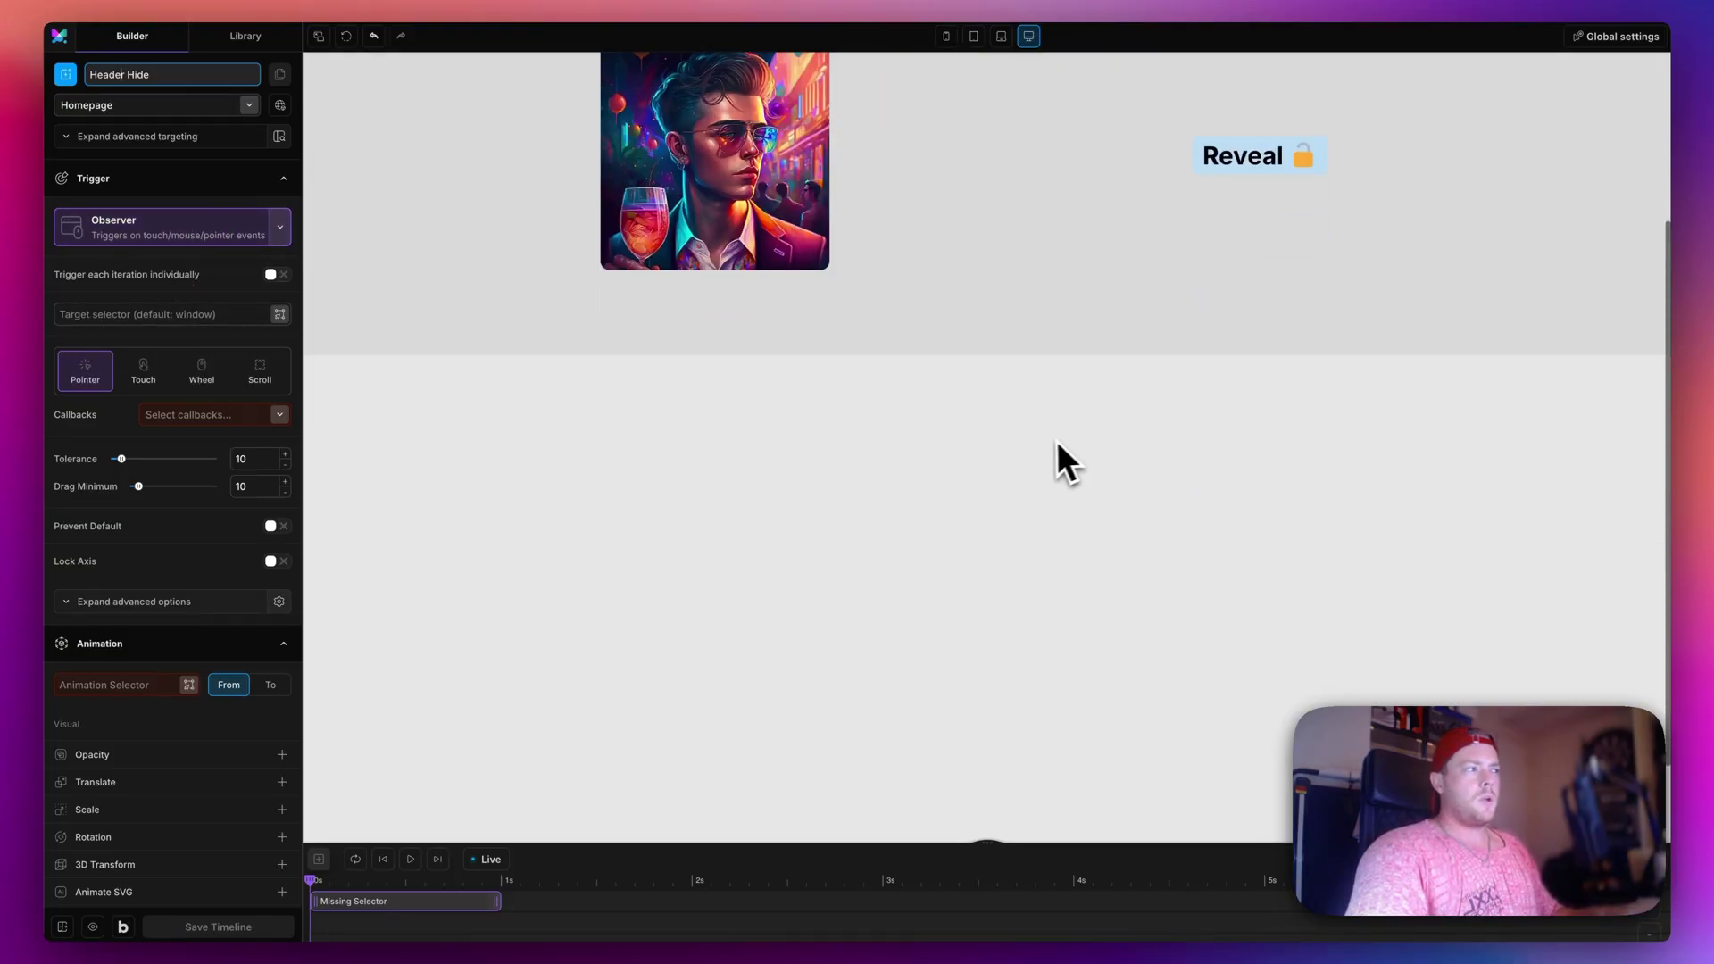
scroll(1021, 474, up, 5)
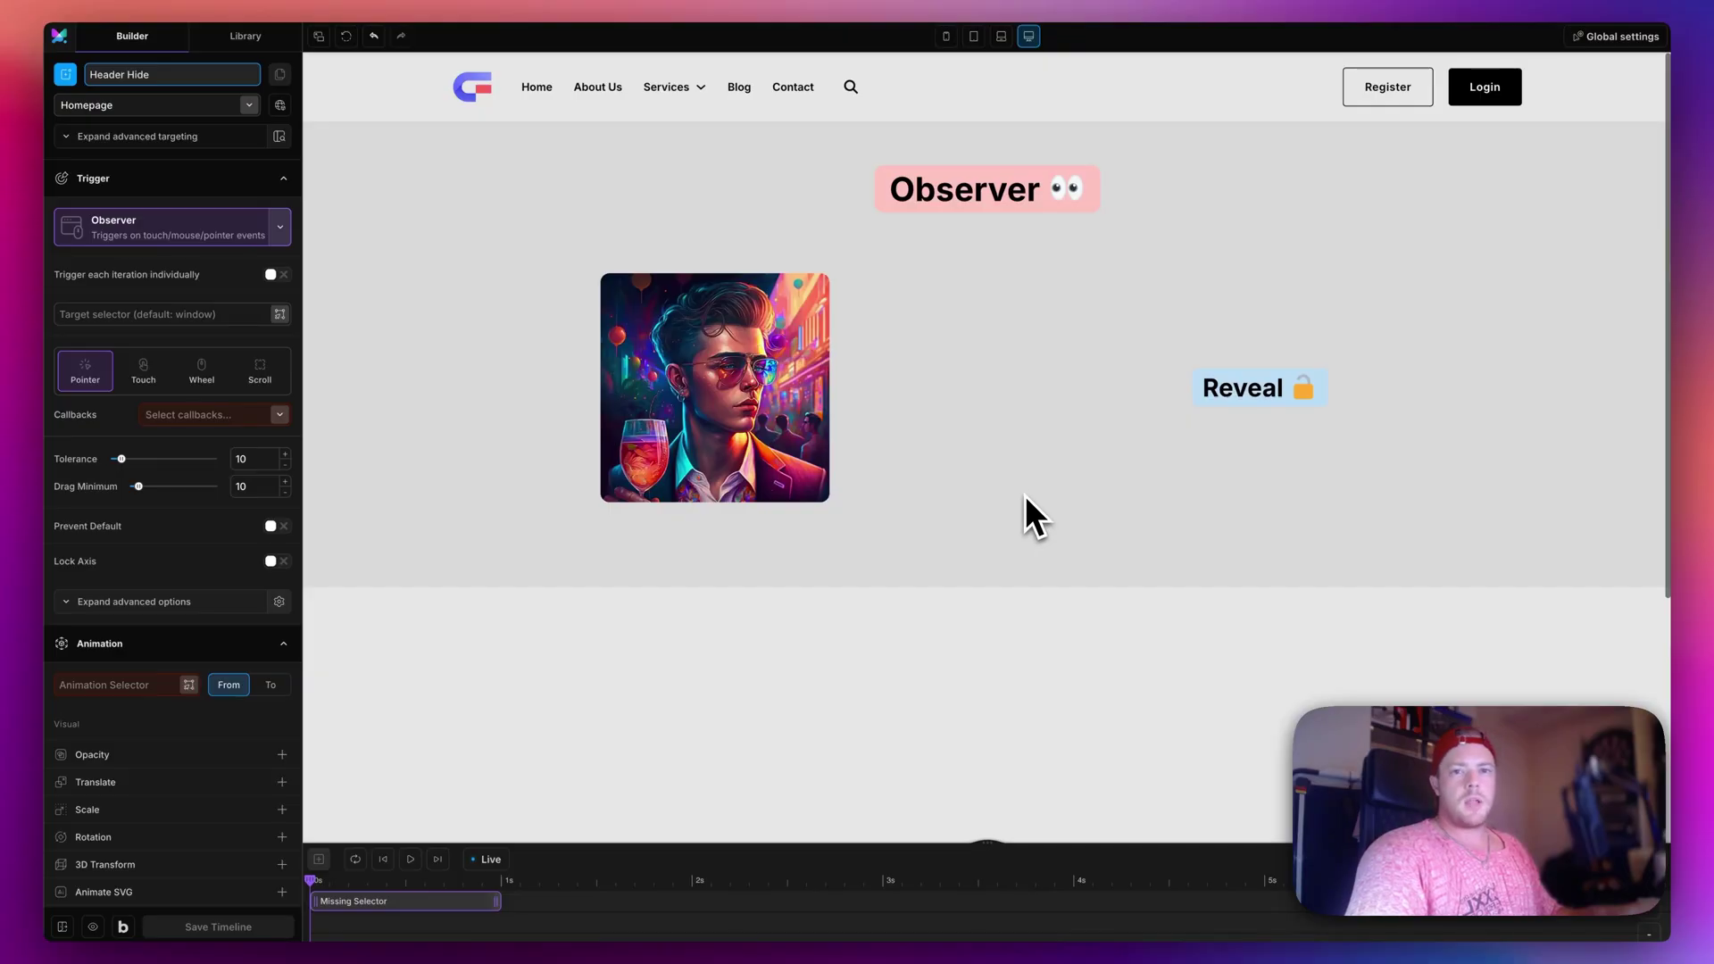
scroll(1025, 495, down, 3)
scroll(1041, 509, up, 3)
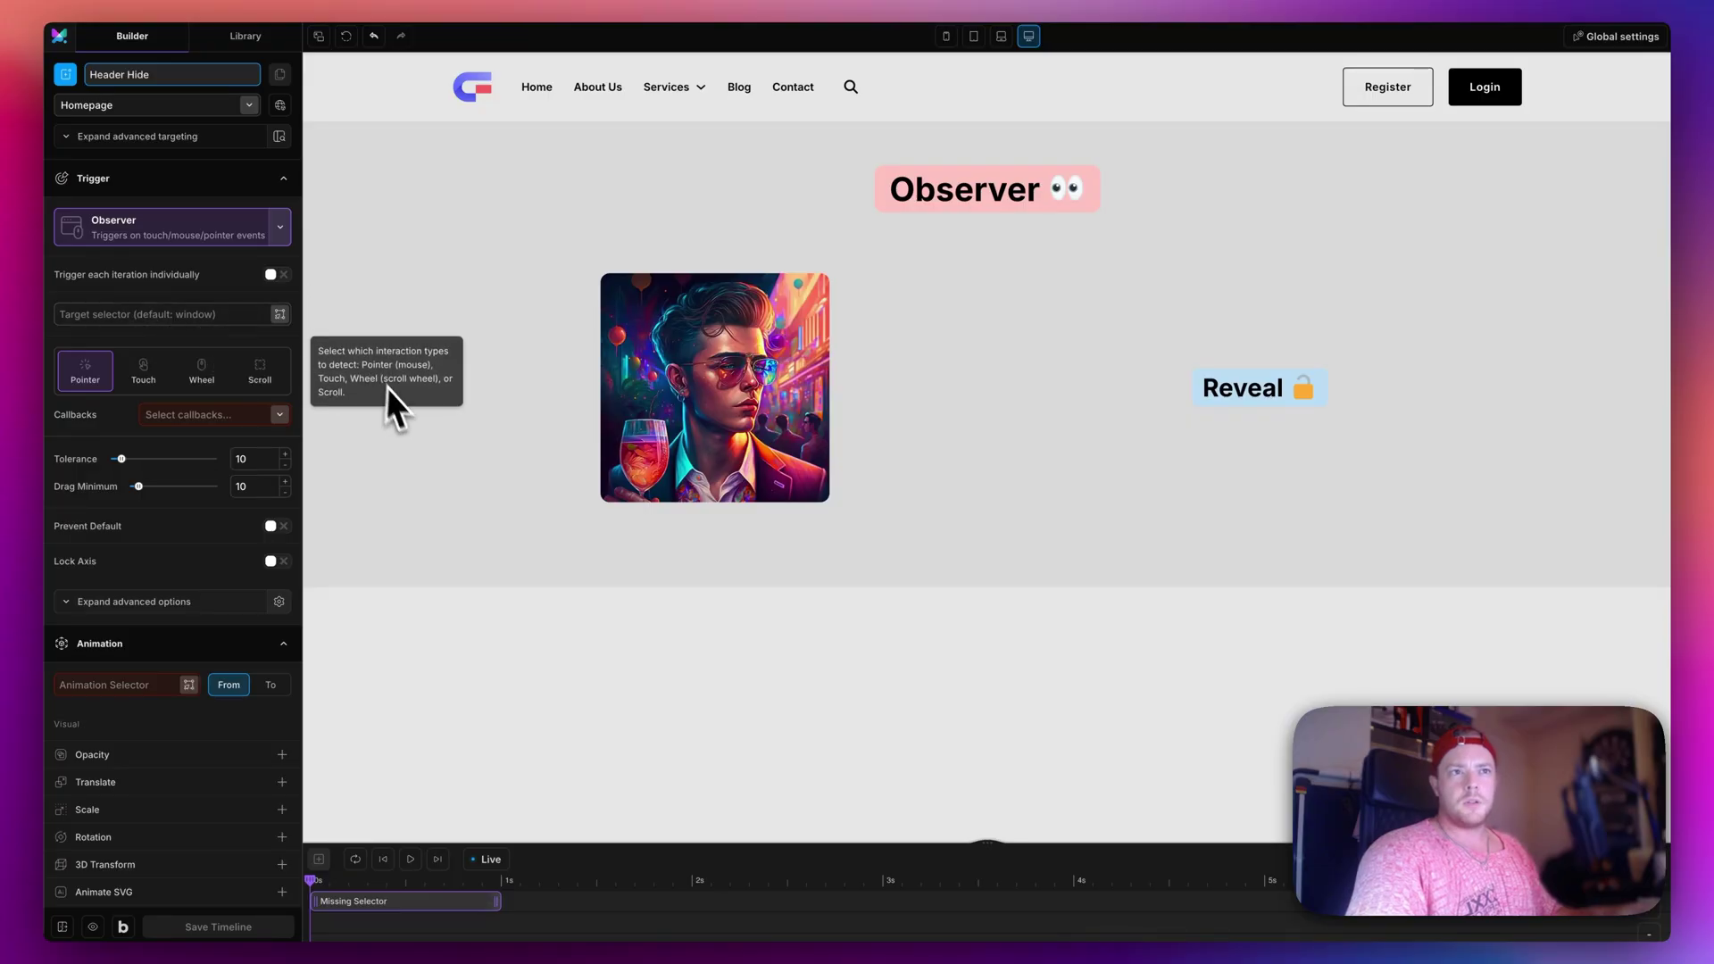
scroll(1127, 587, down, 3)
scroll(1132, 613, up, 3)
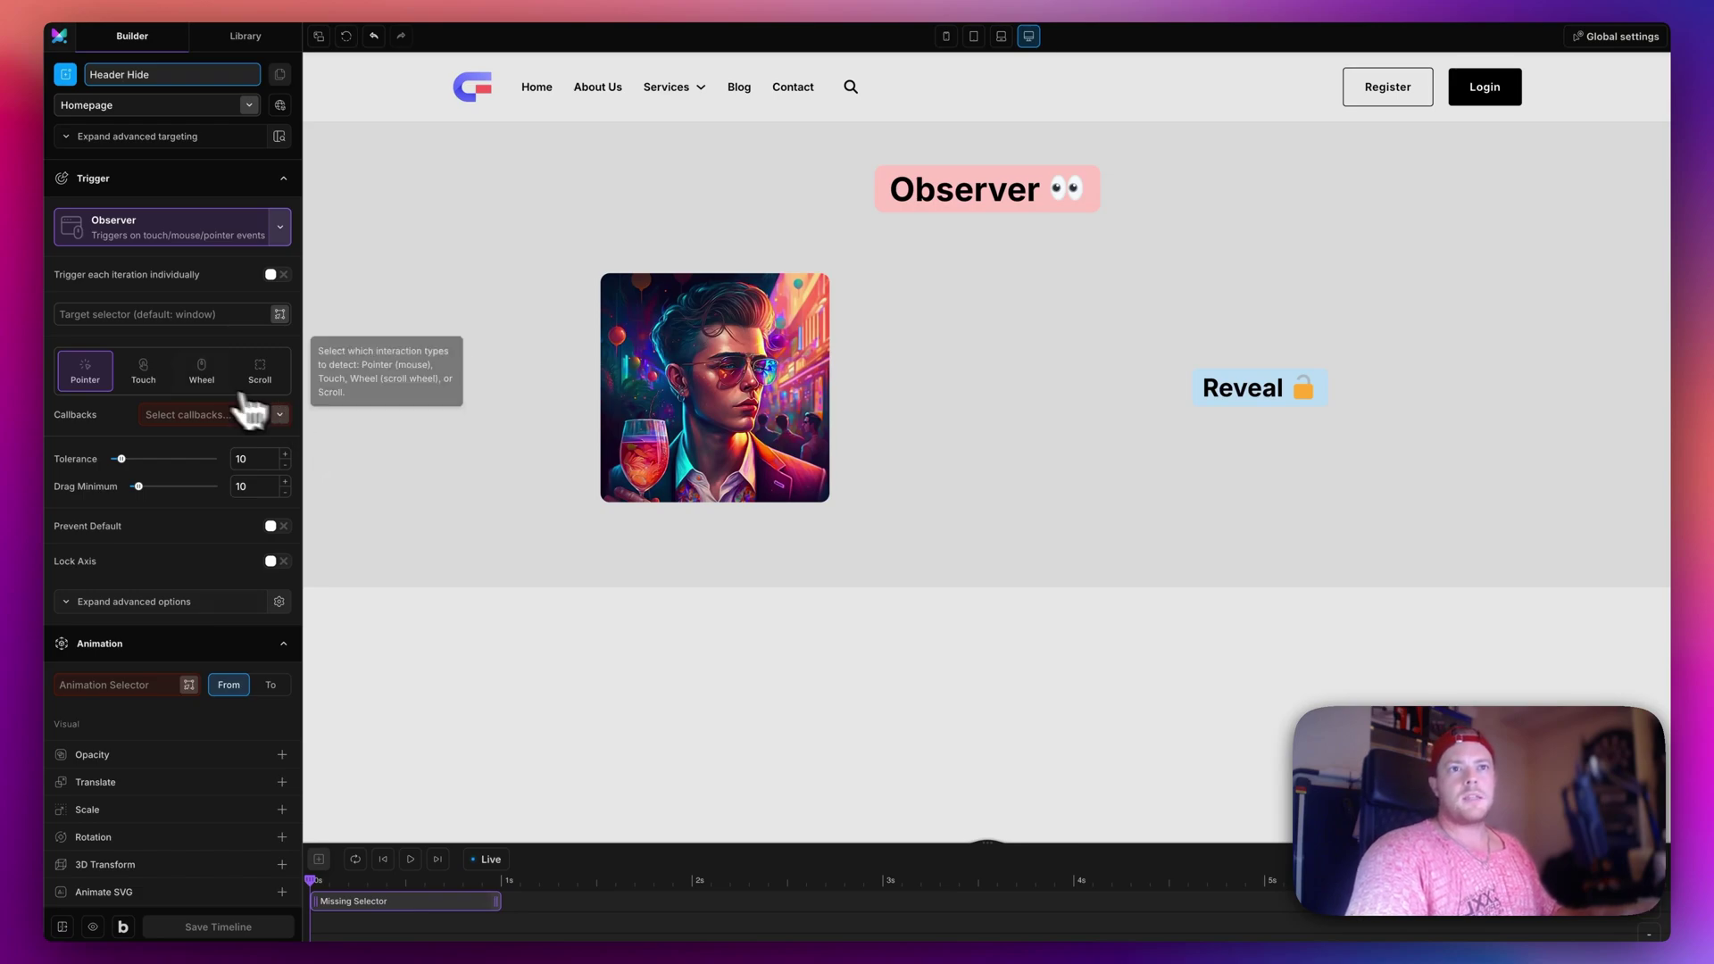
Have the Observer detect Wheel and Scroll instead of Pointer, and add the onDown callback.
click(214, 384)
click(260, 371)
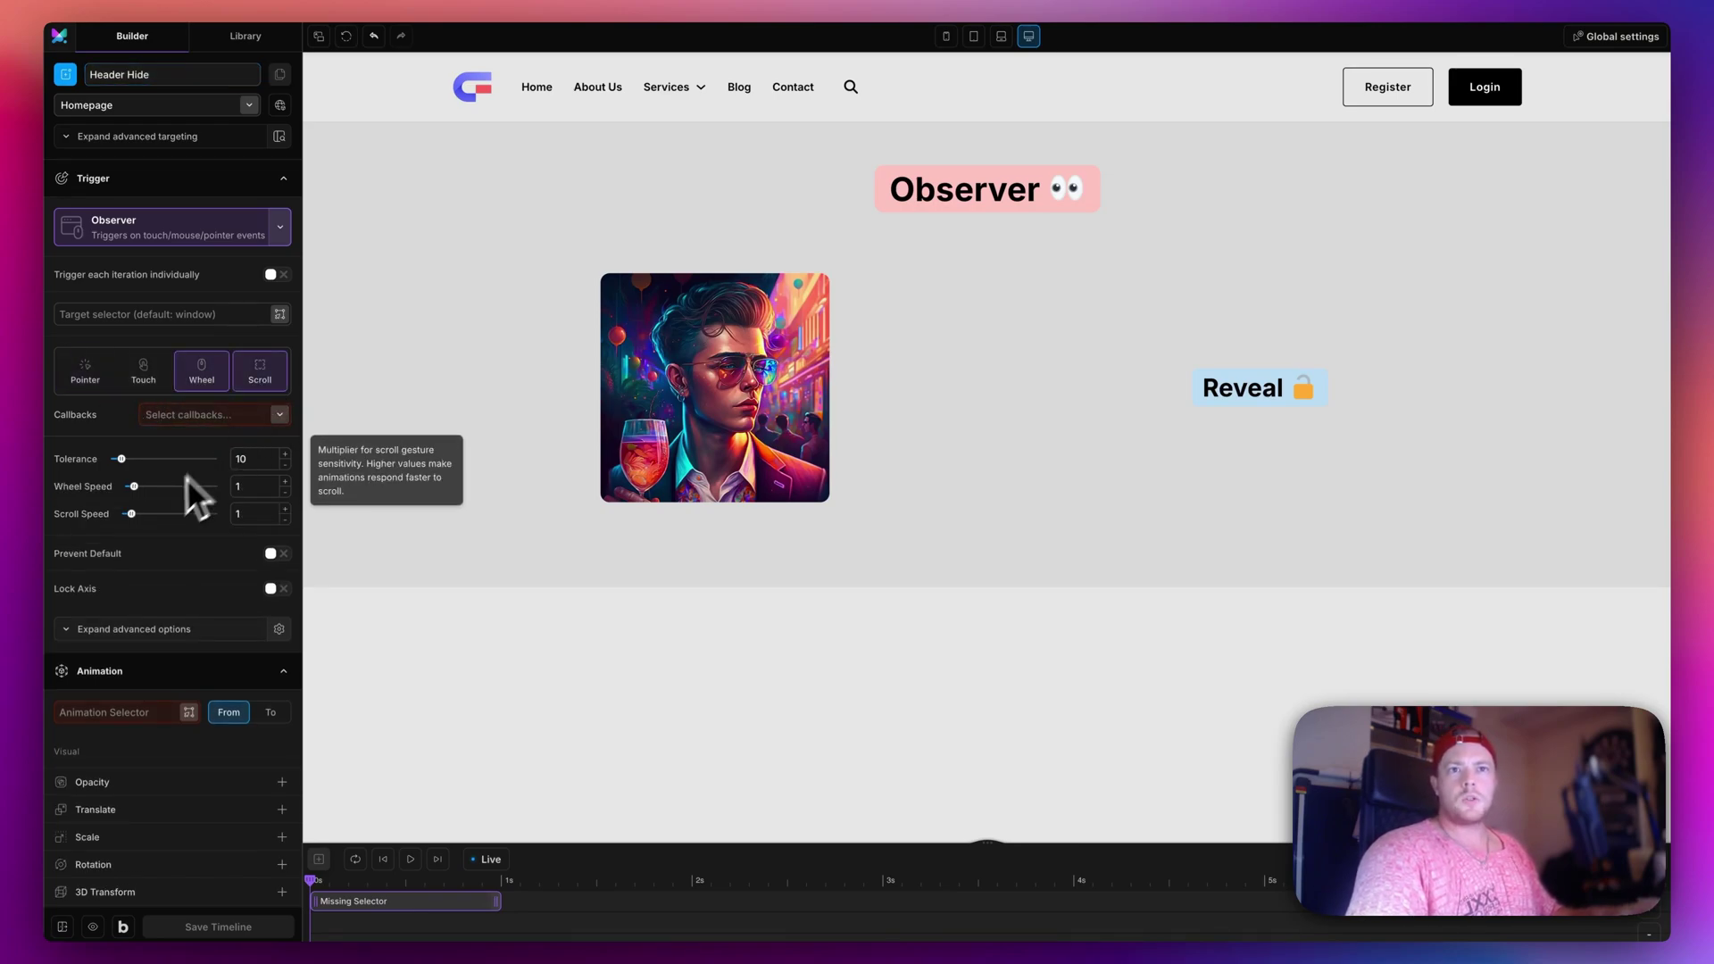
click(162, 420)
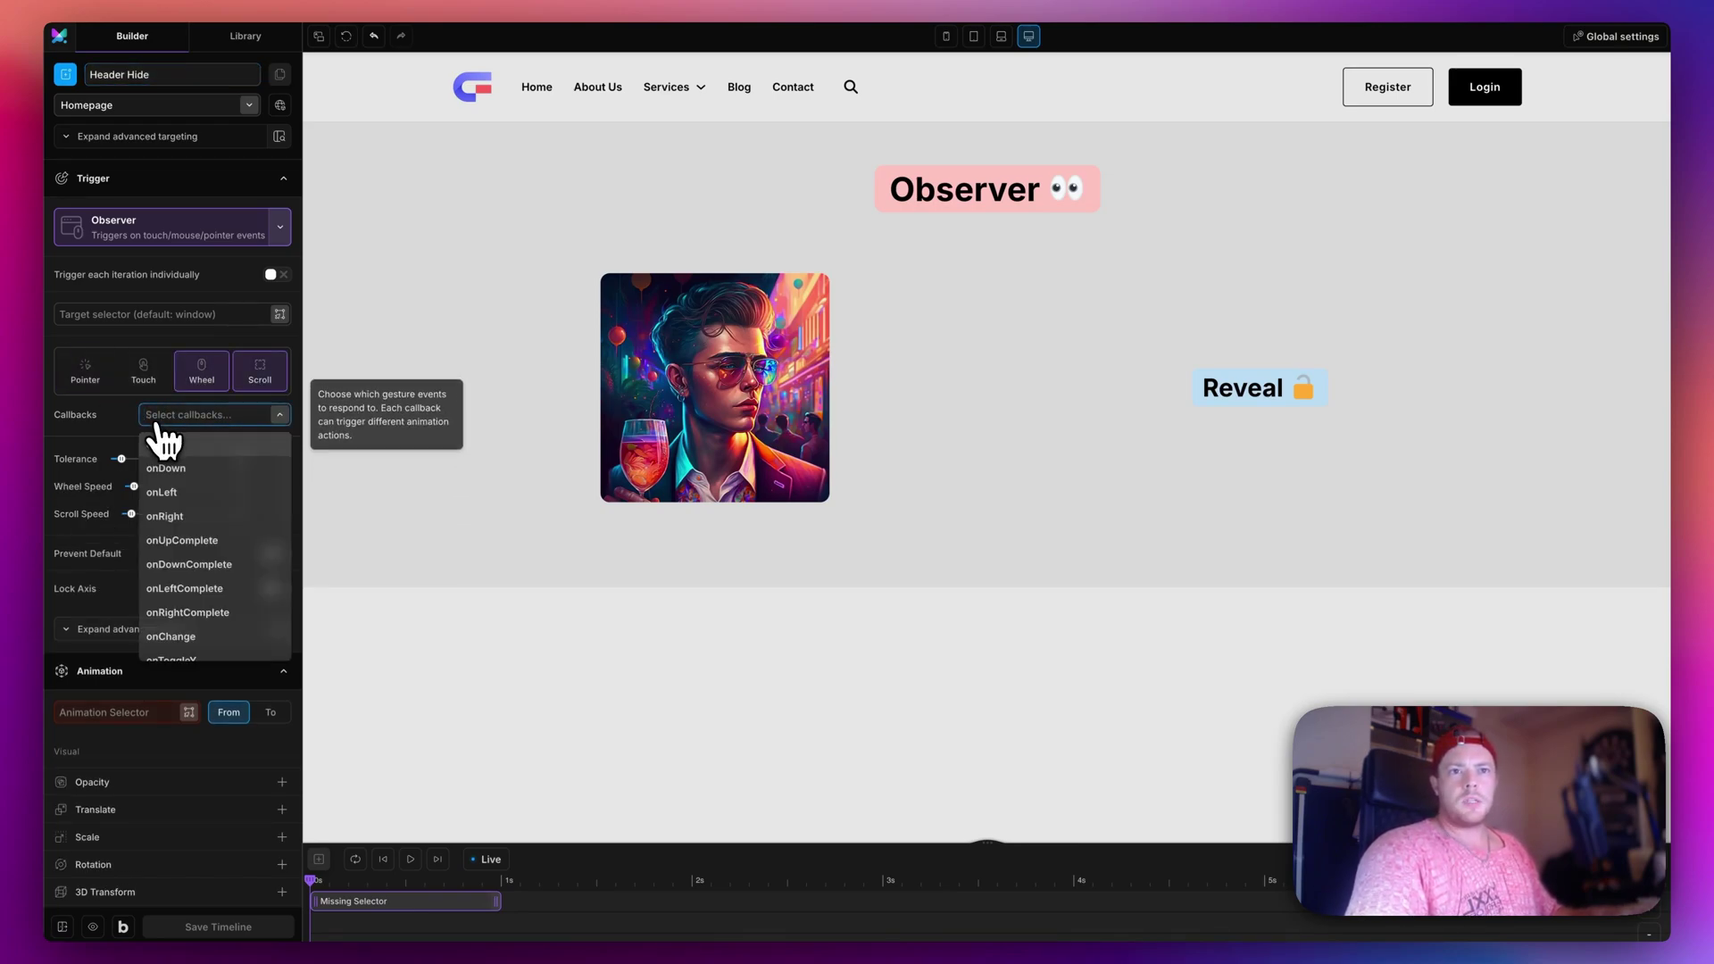
click(206, 468)
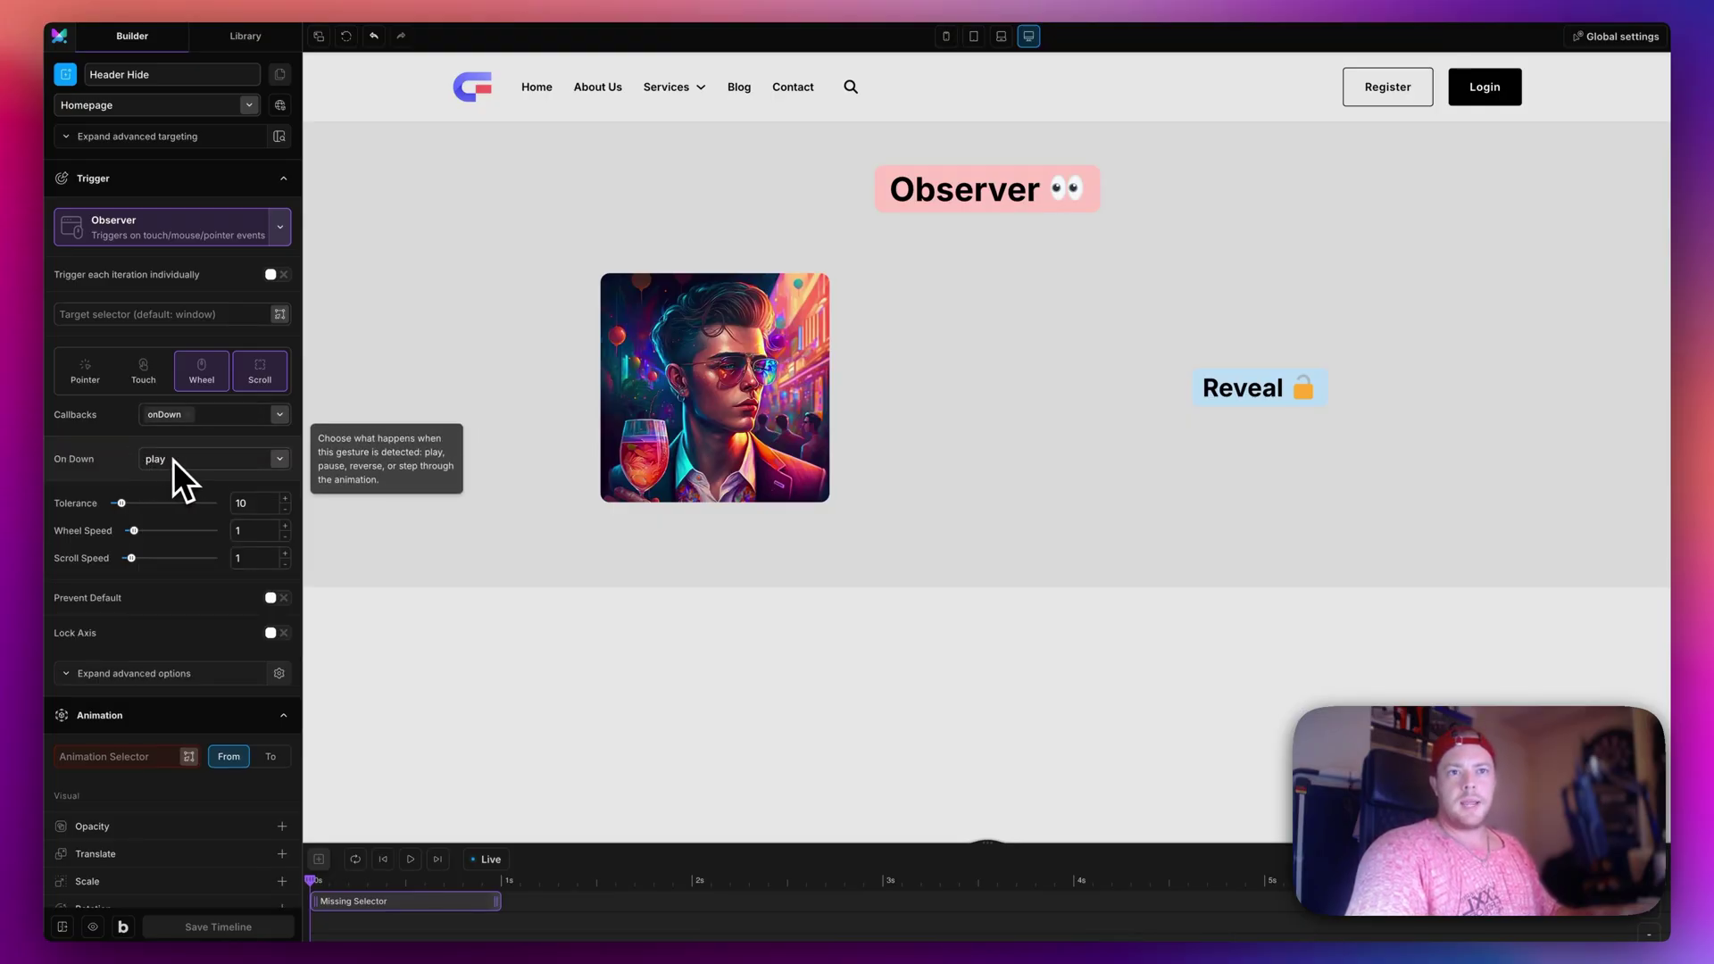
Pick the page header's .header class as the animation selector.
scroll(222, 630, down, 5)
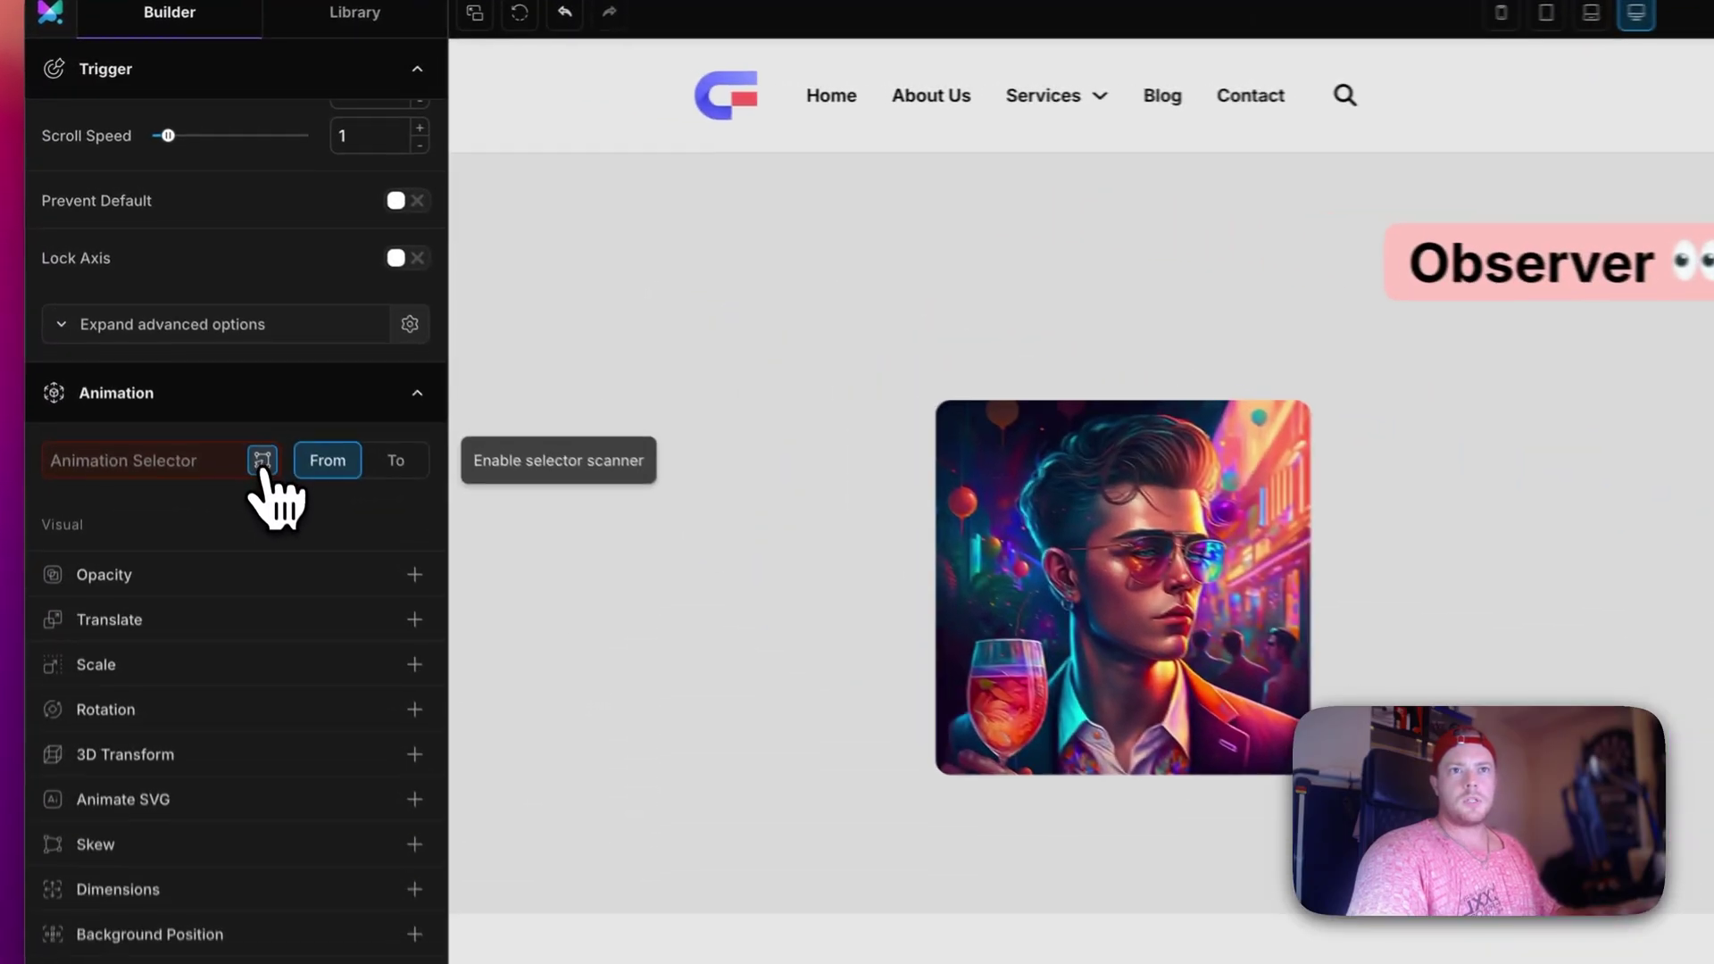
click(188, 310)
click(627, 134)
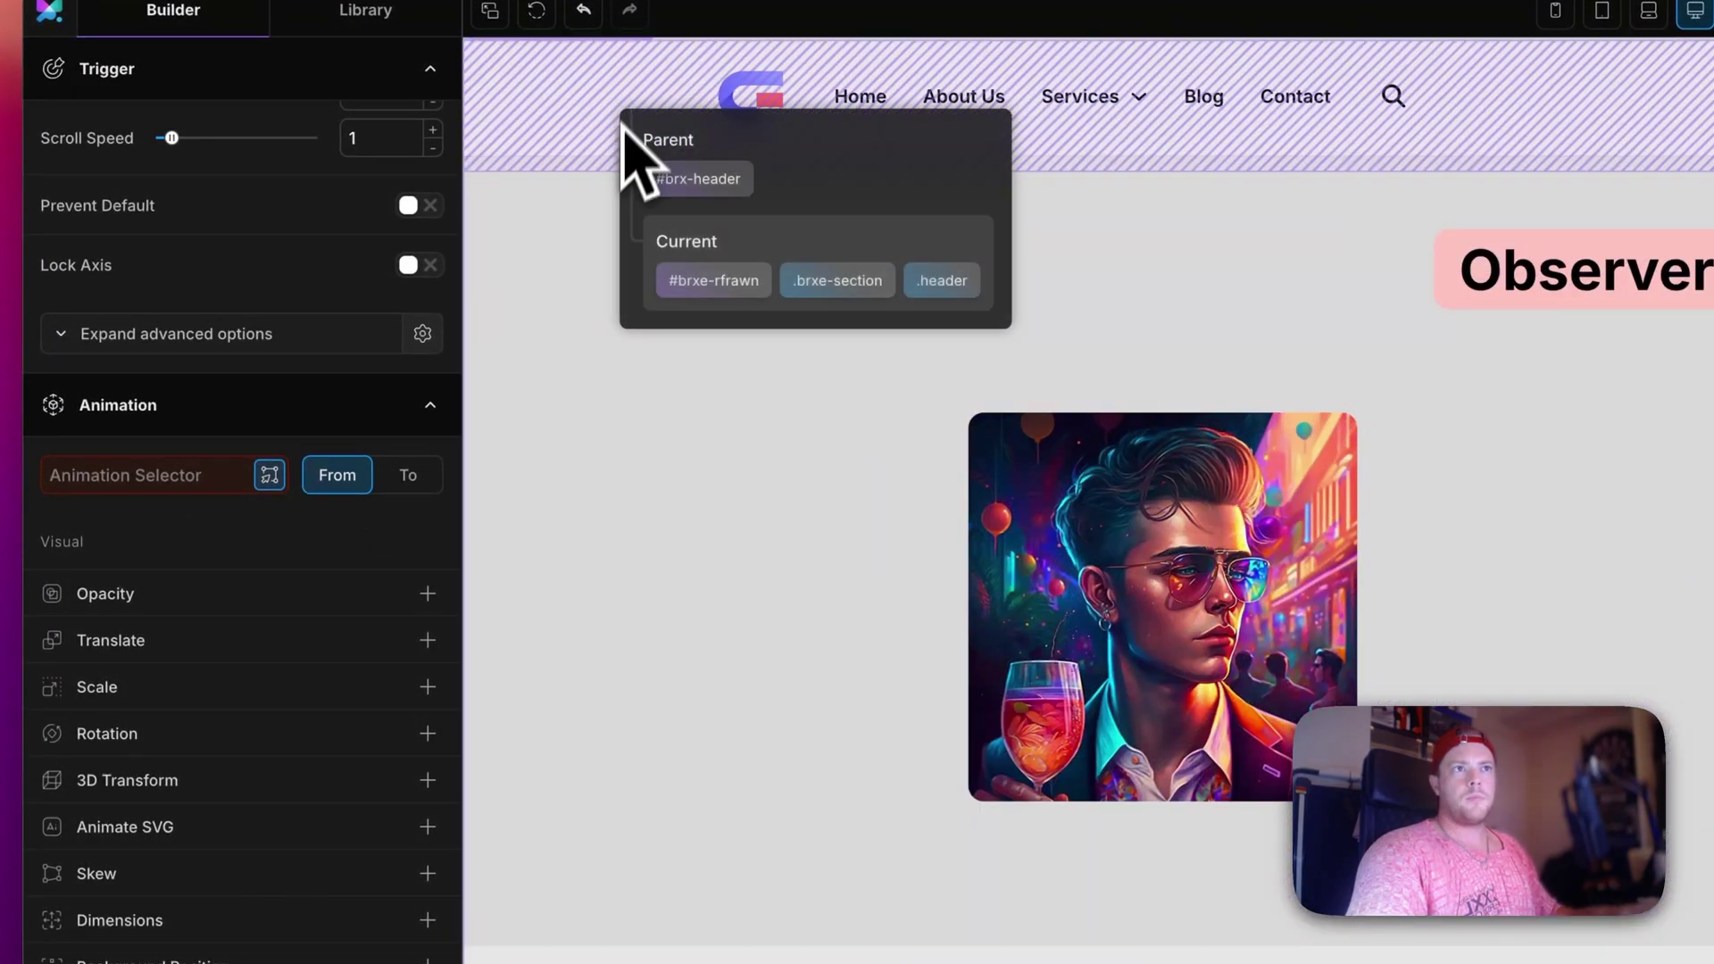
click(945, 286)
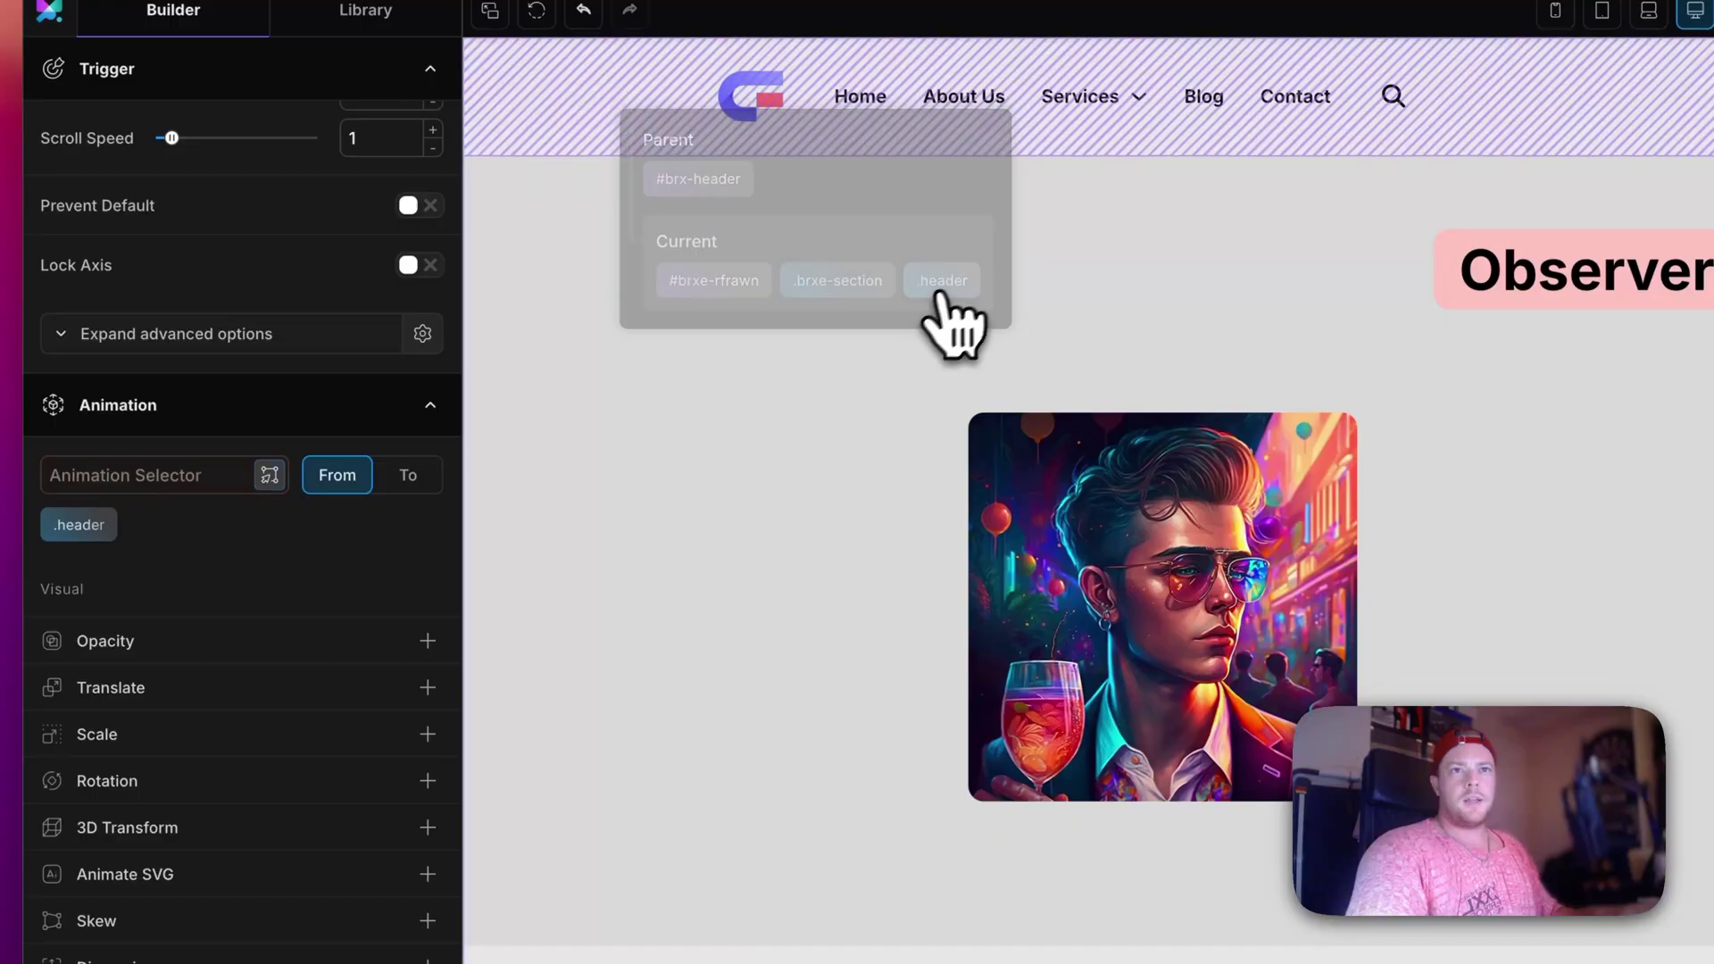
Translate .header to -100% on the Y axis in the To state, and test it by scrolling the preview down.
click(408, 475)
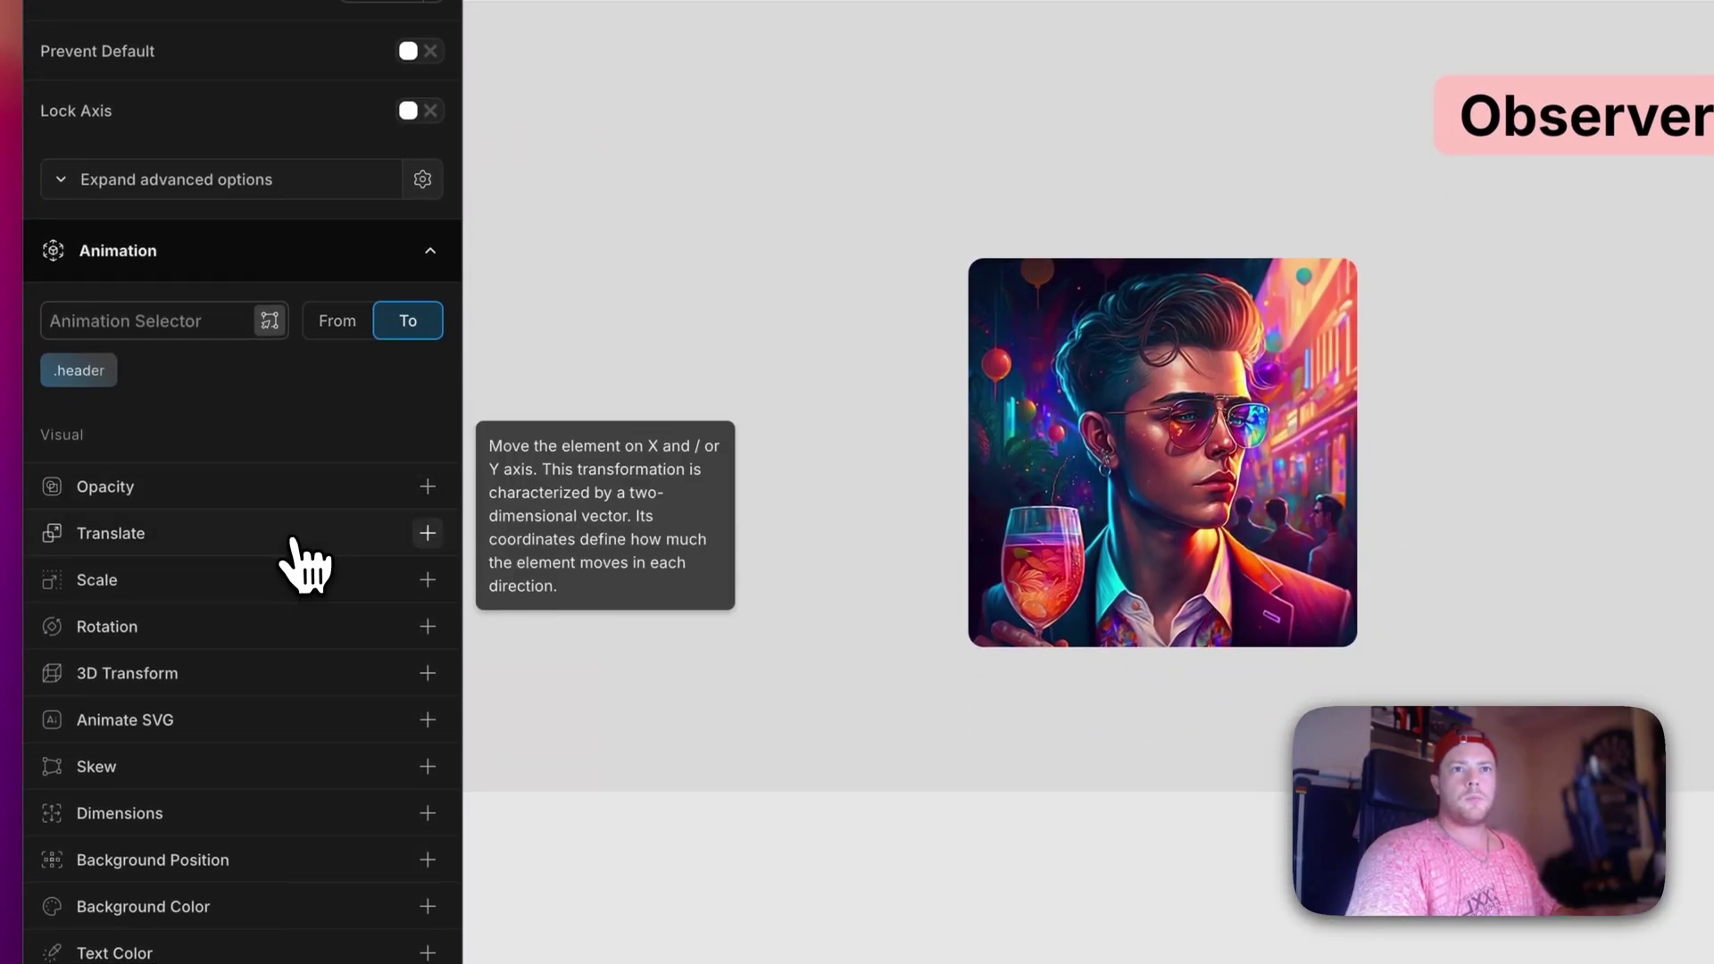
click(339, 540)
click(371, 577)
text(-1)
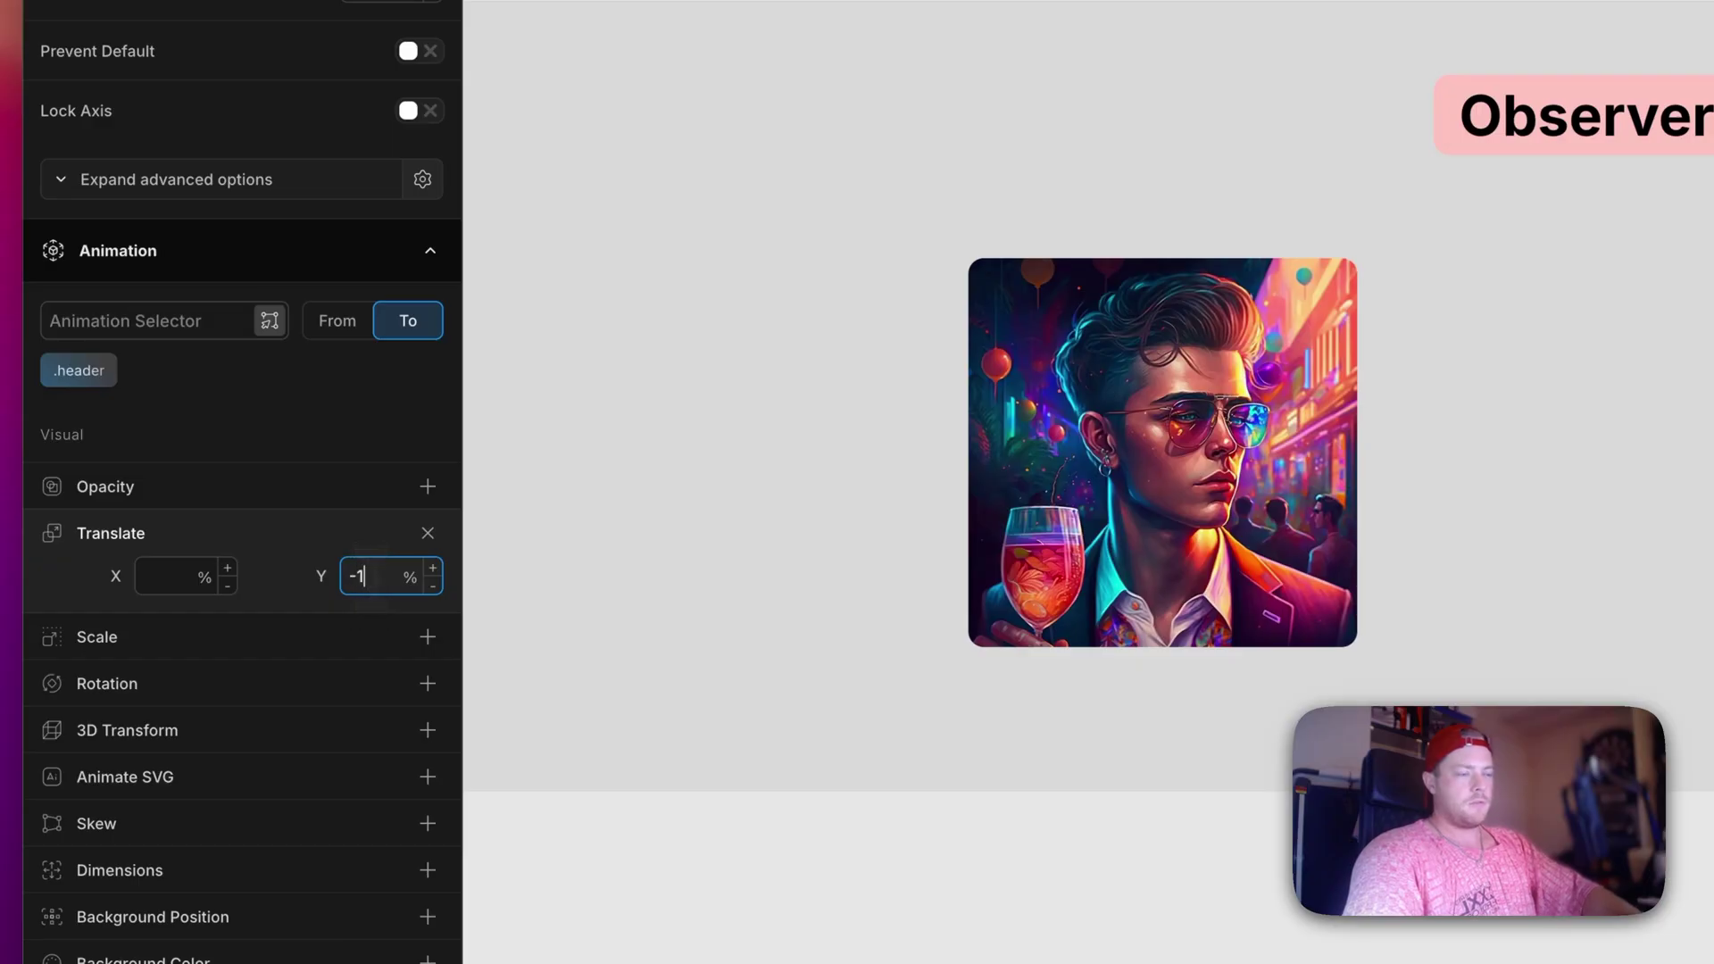
text(00)
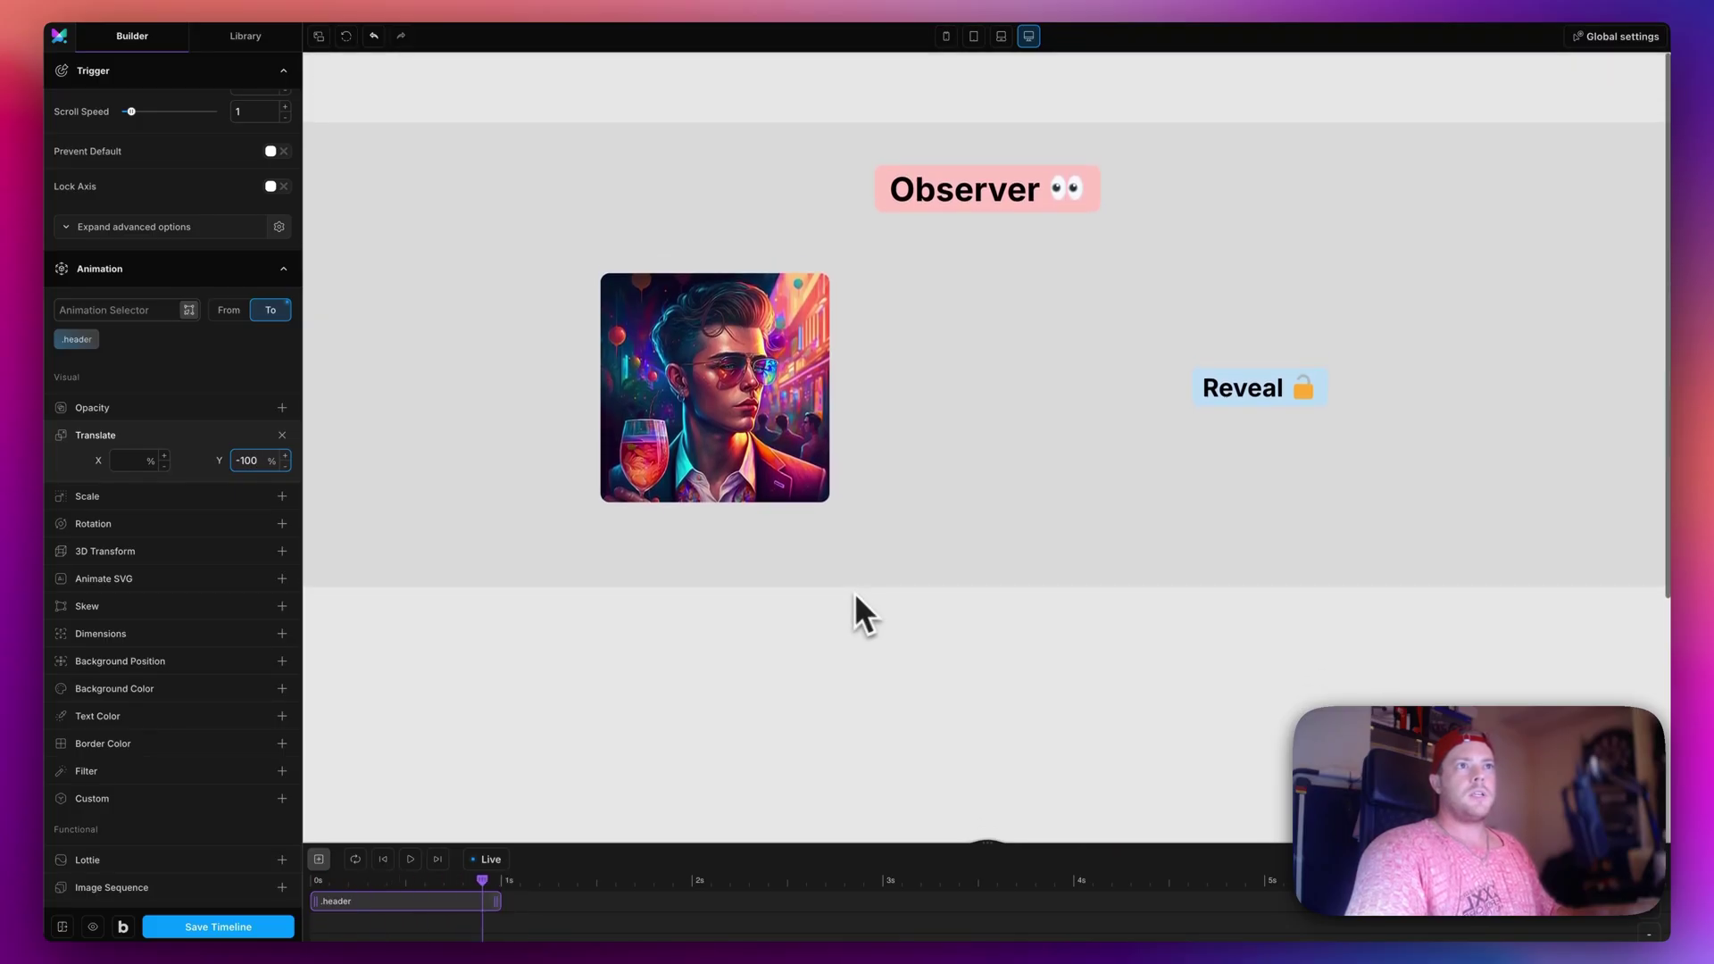
scroll(739, 233, down, 3)
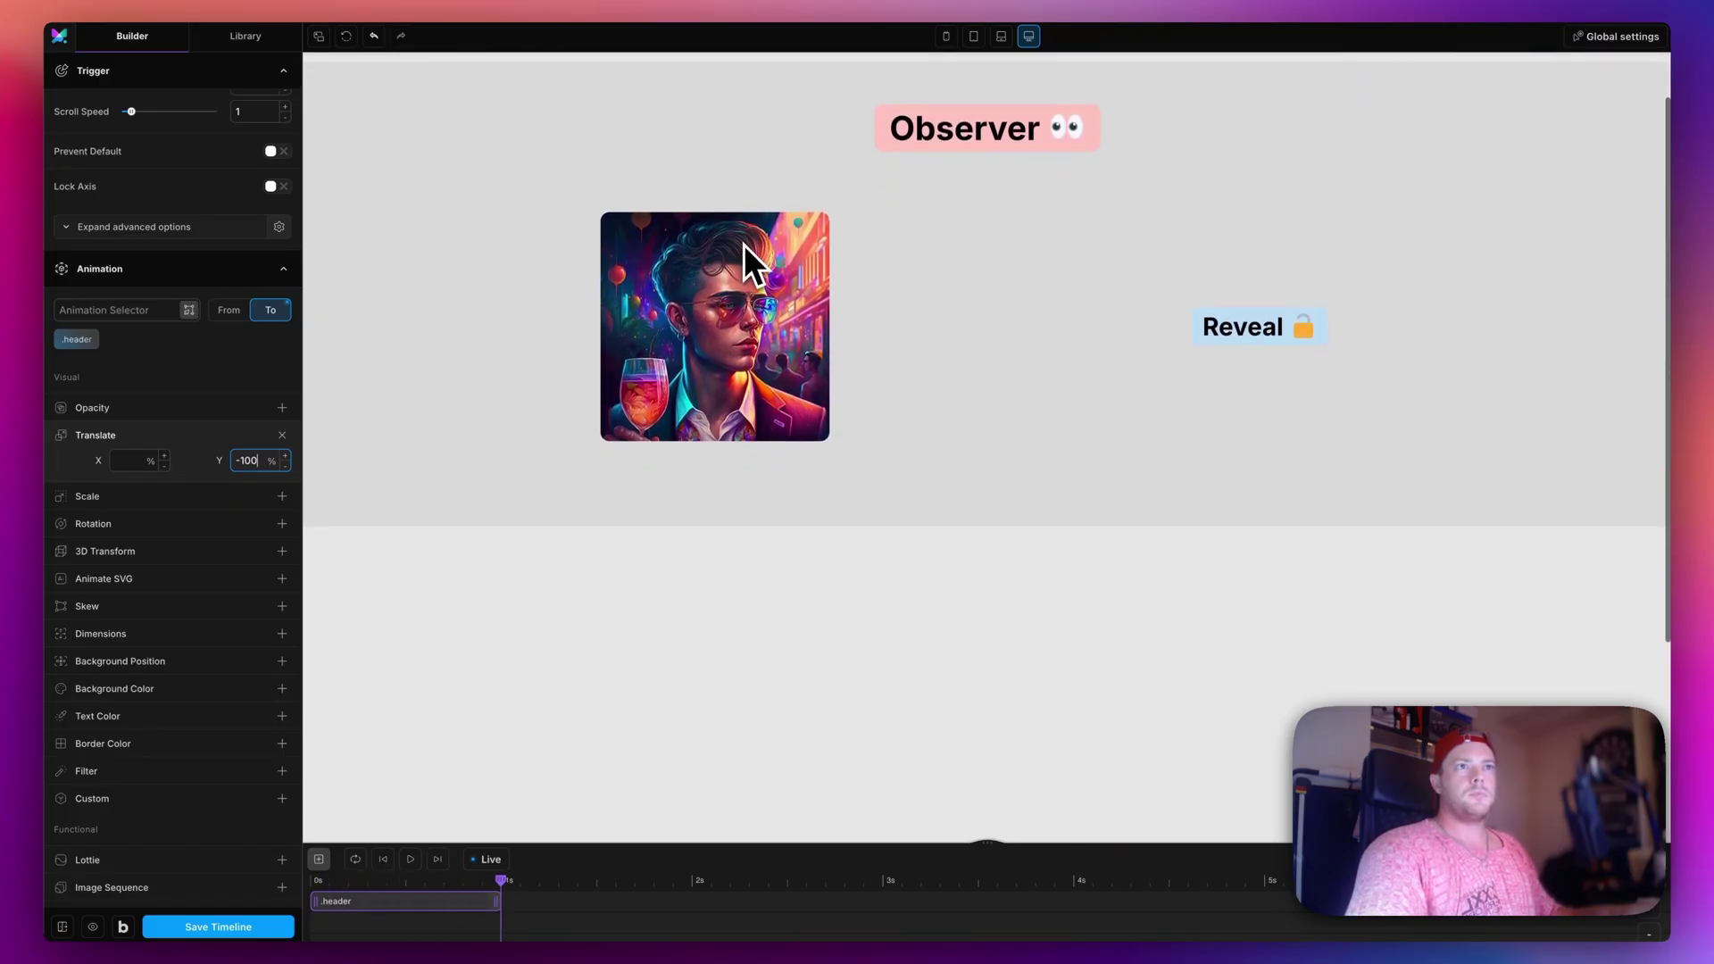
Add the onUp callback to the Observer and set its action to reverse.
scroll(201, 582, up, 5)
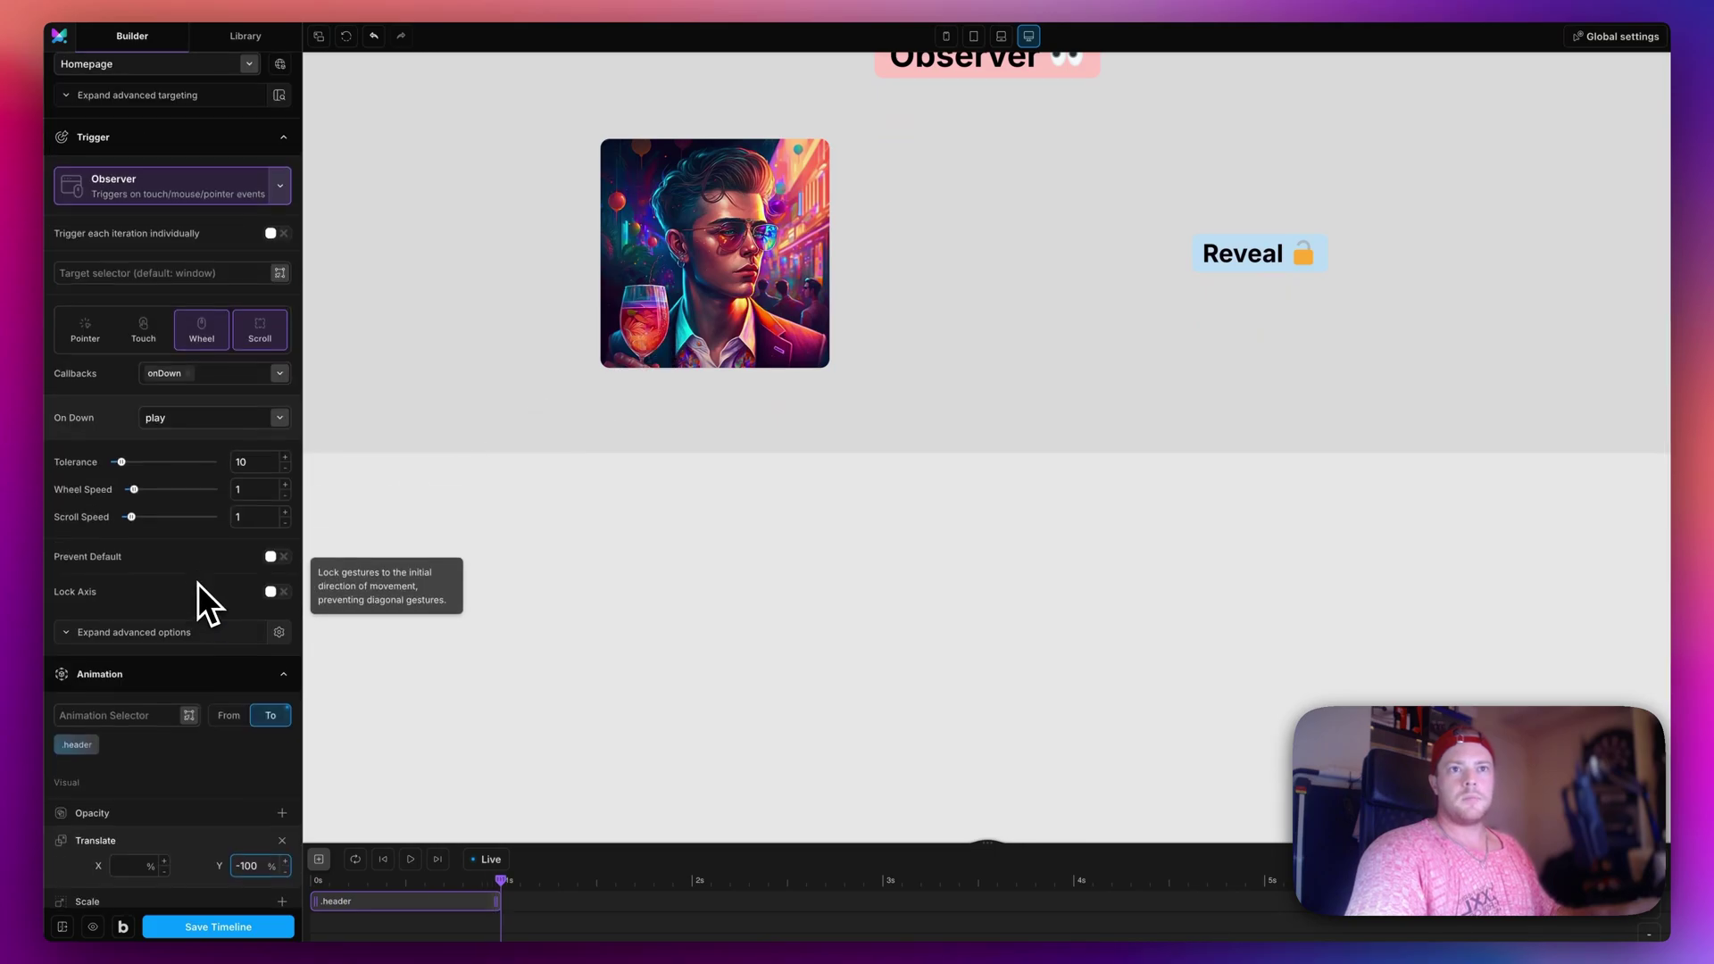
click(214, 414)
click(214, 446)
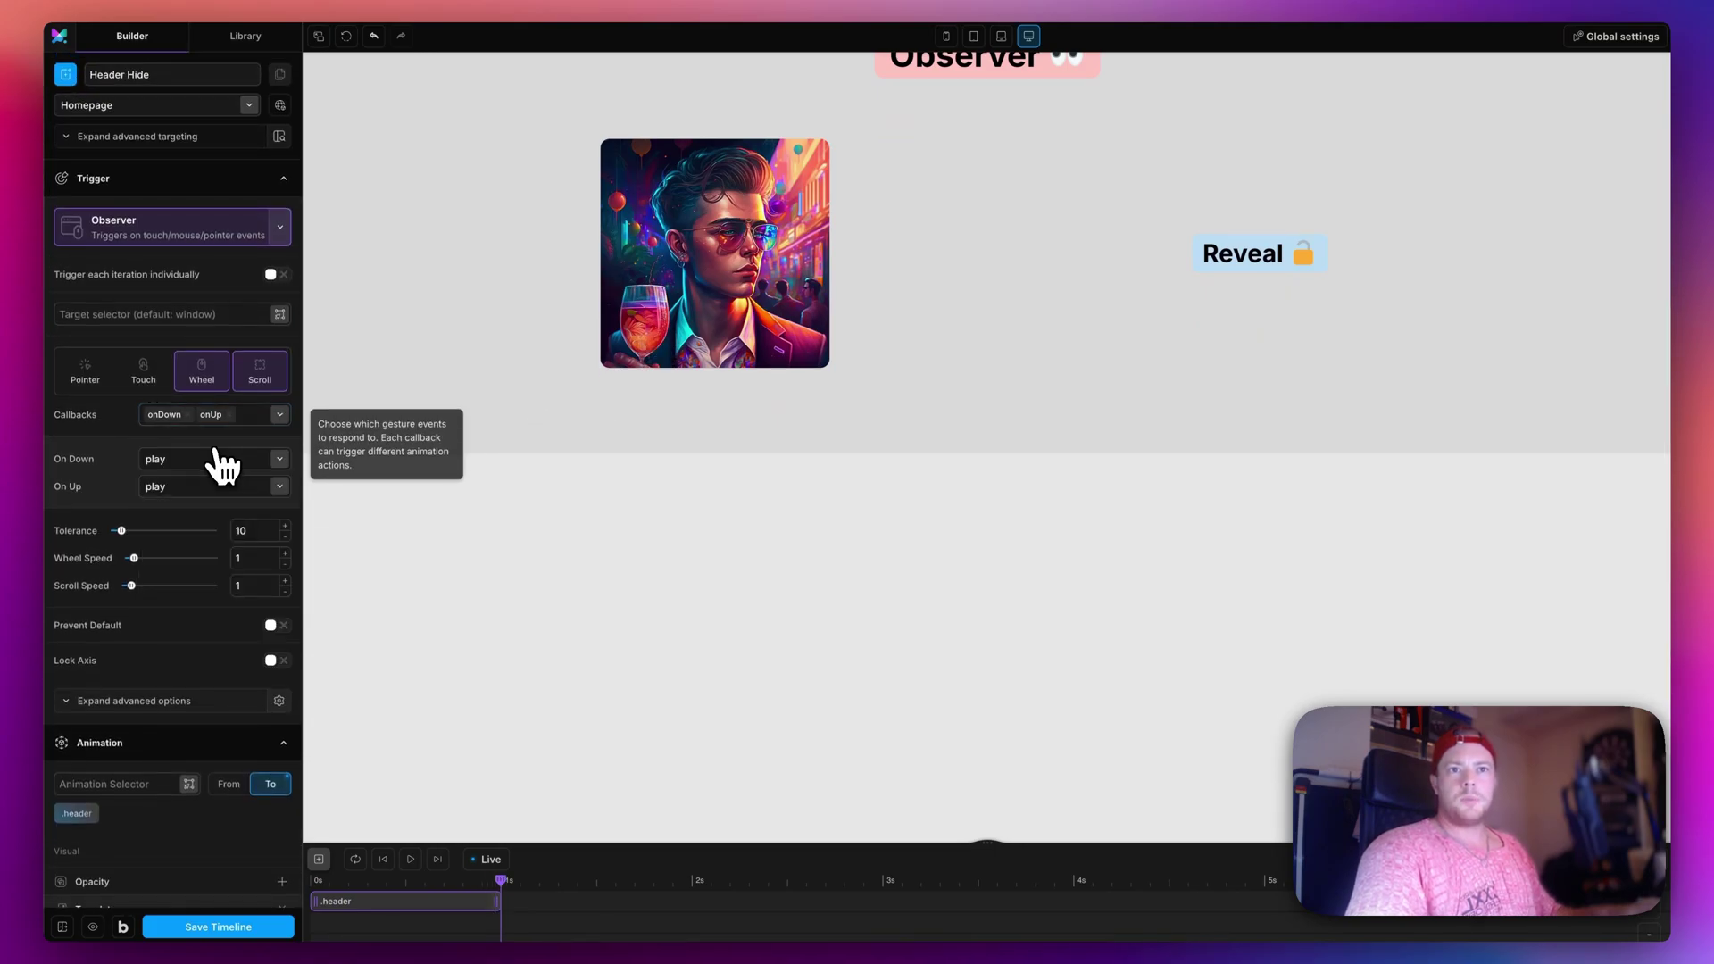
click(161, 489)
click(180, 566)
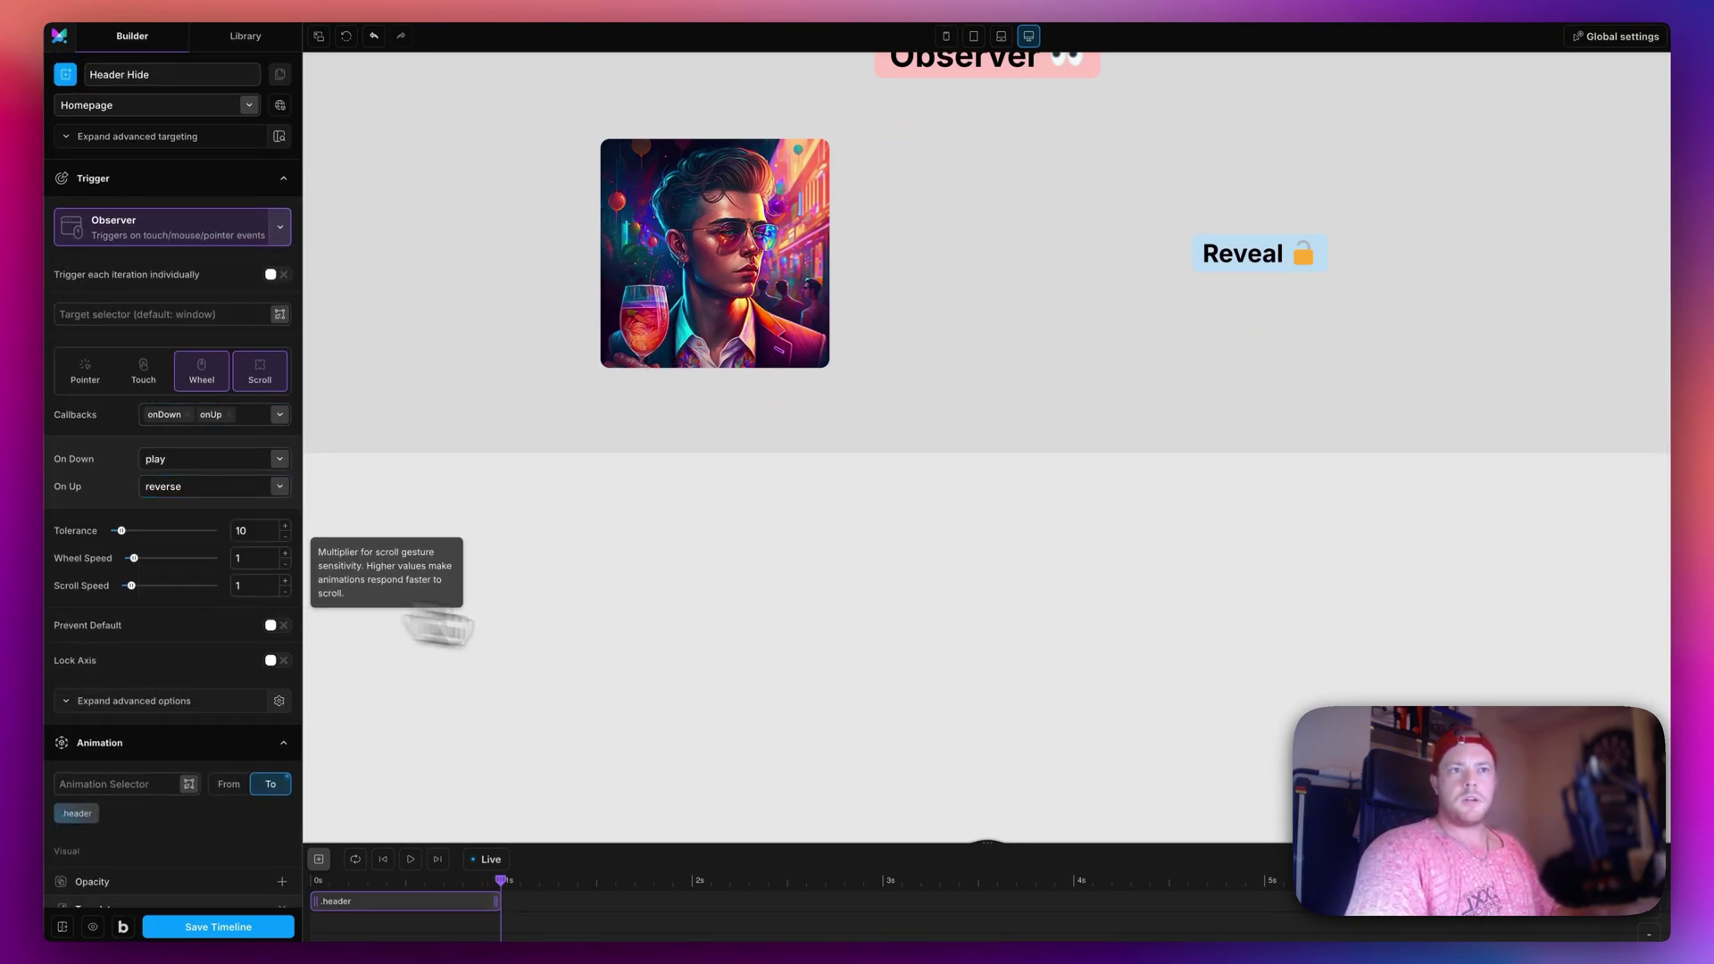
Test the onDown and onUp callbacks by scrolling the page preview down and back up.
scroll(815, 689, down, 2)
scroll(825, 695, up, 3)
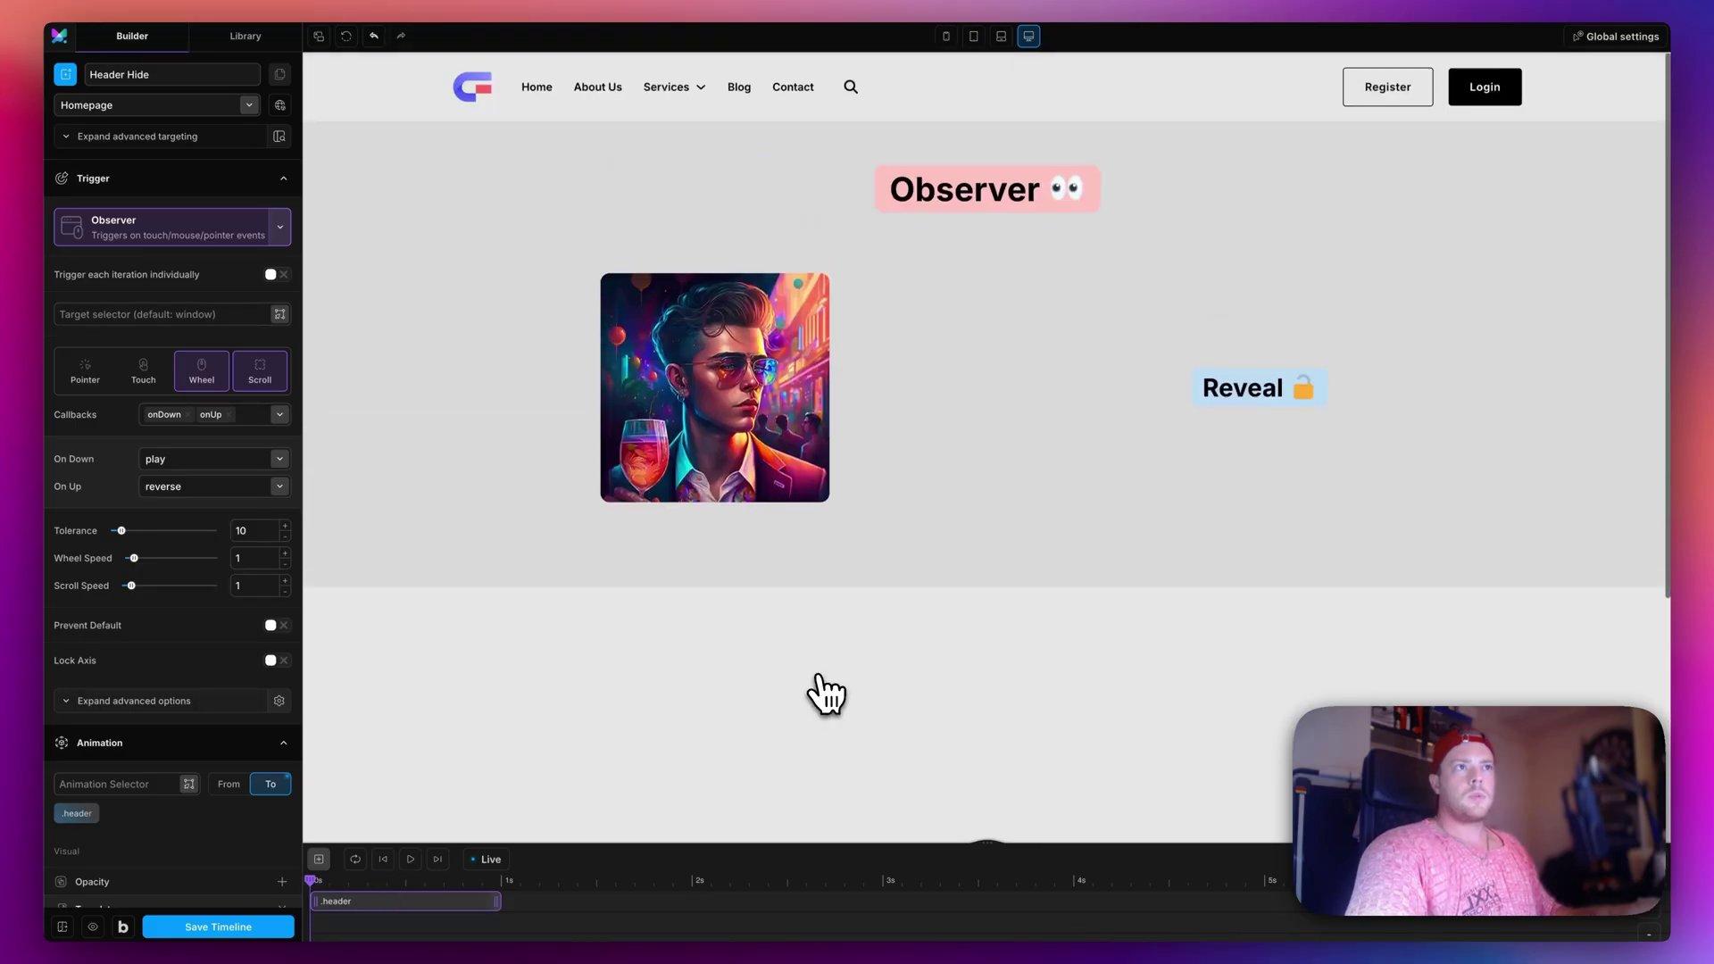
scroll(826, 694, down, 4)
scroll(826, 694, up, 1)
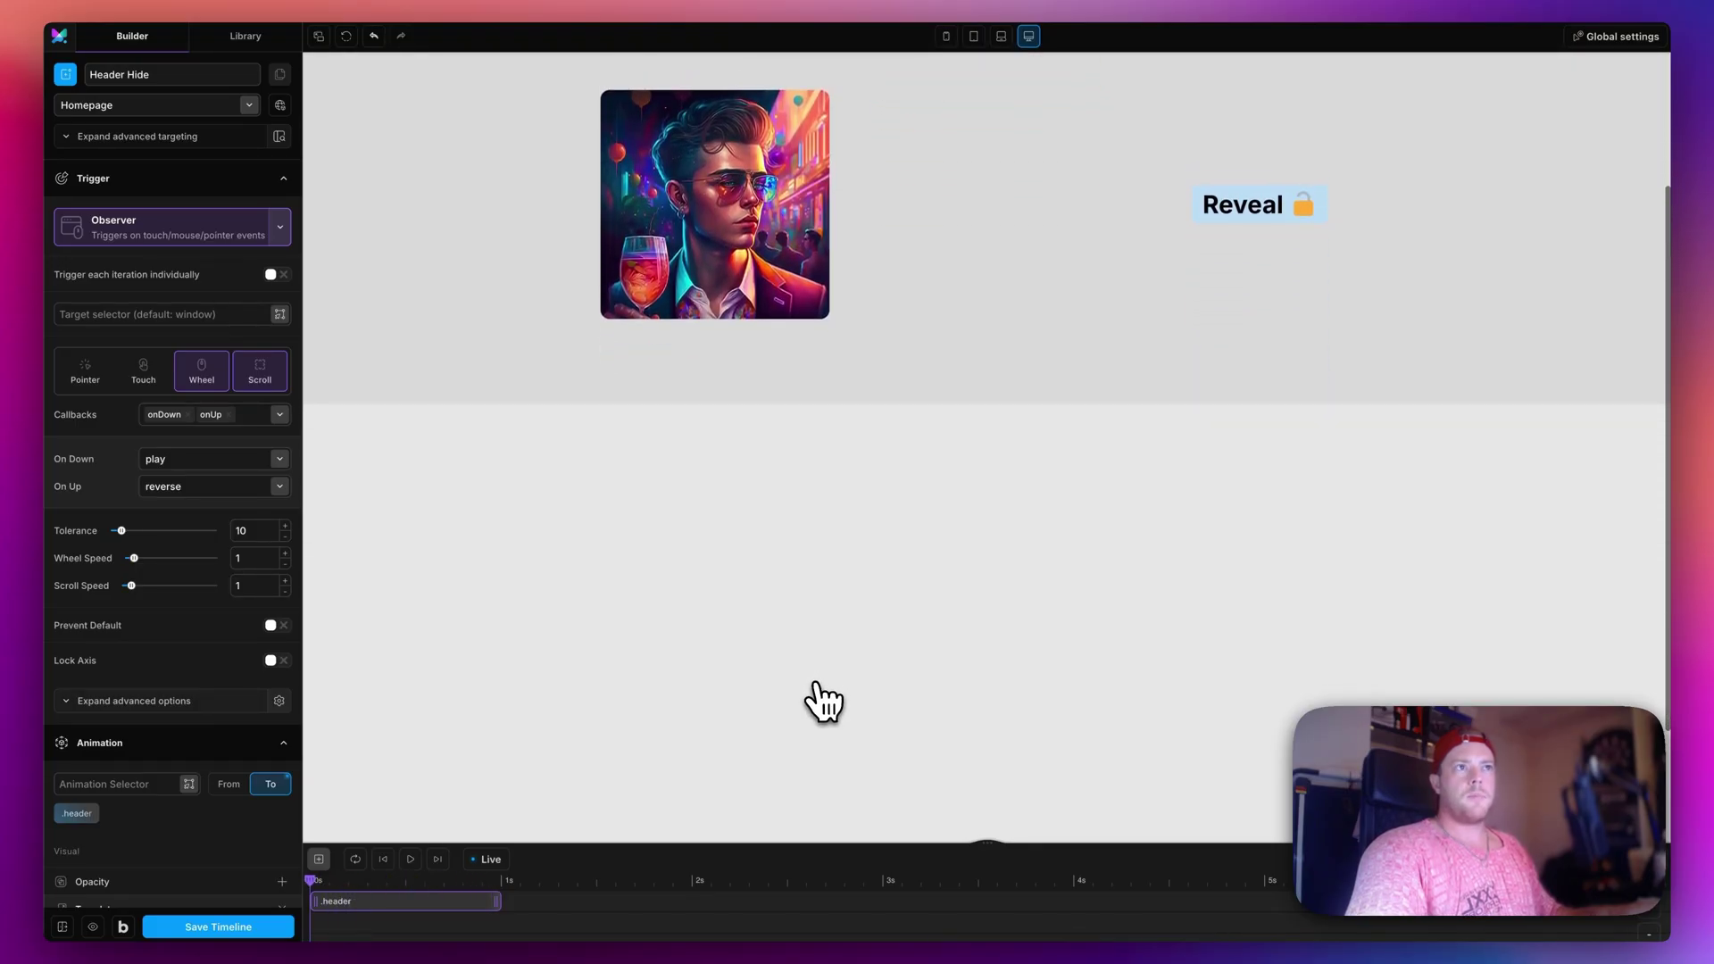
scroll(823, 700, up, 3)
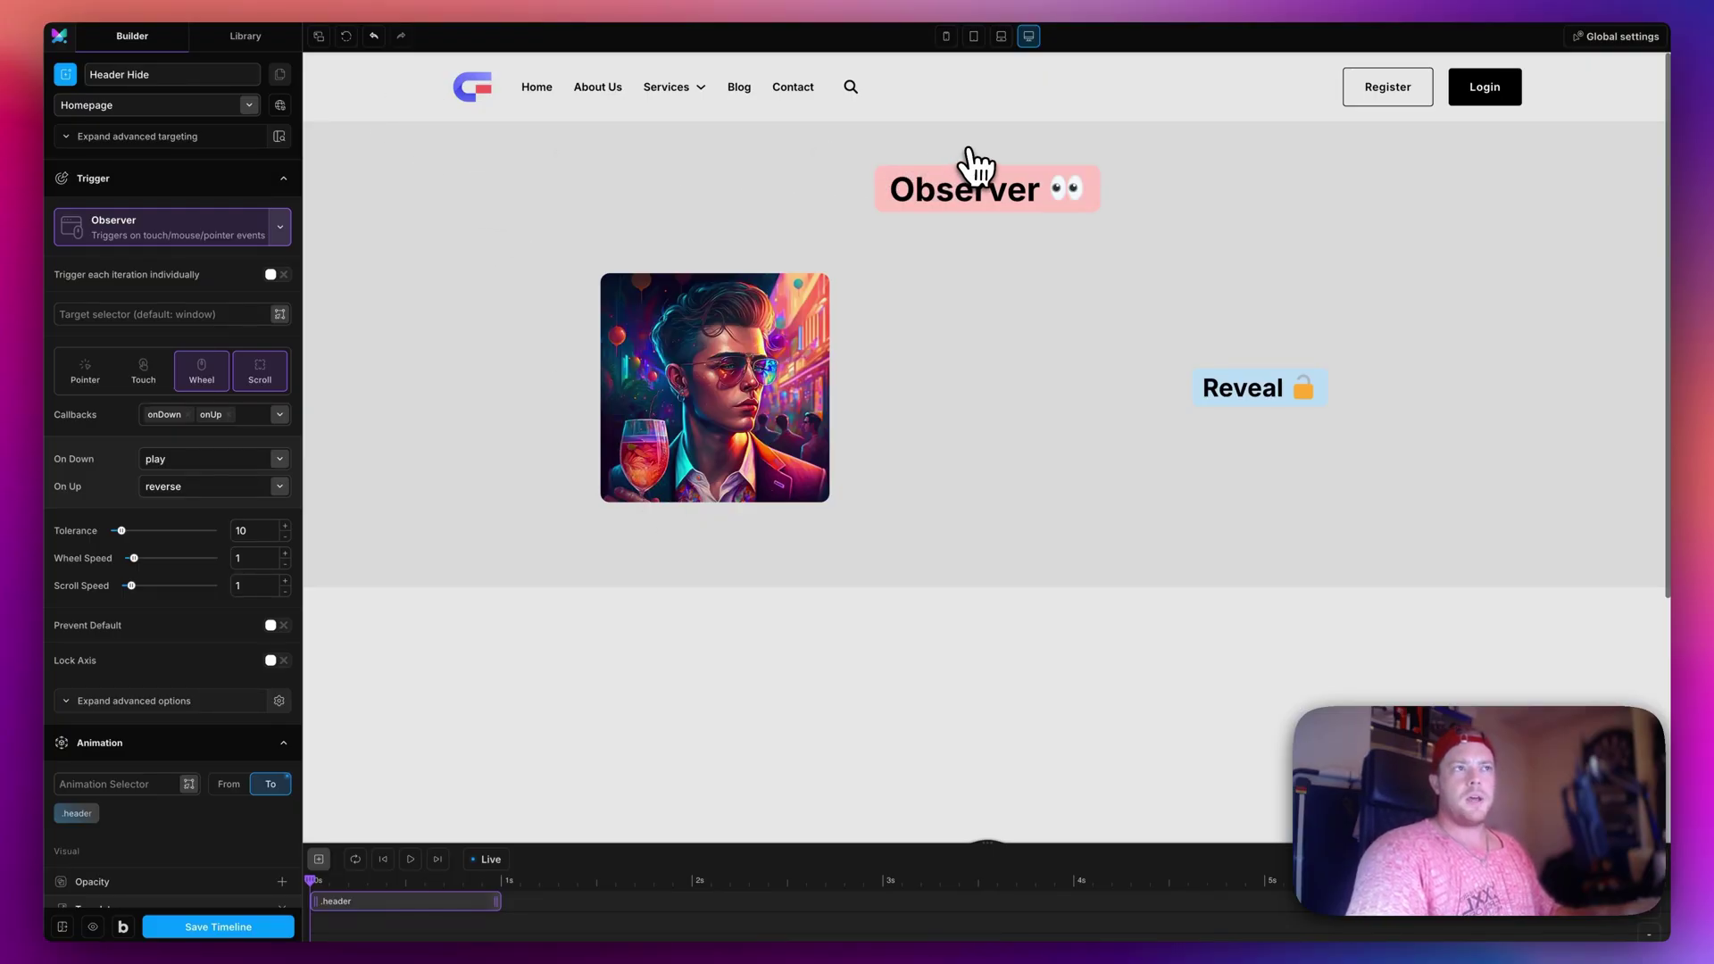
Switch to Bricks, check the header Code element's sticky CSS with top: 0, save it, and return to the Motion.page builder.
click(253, 5)
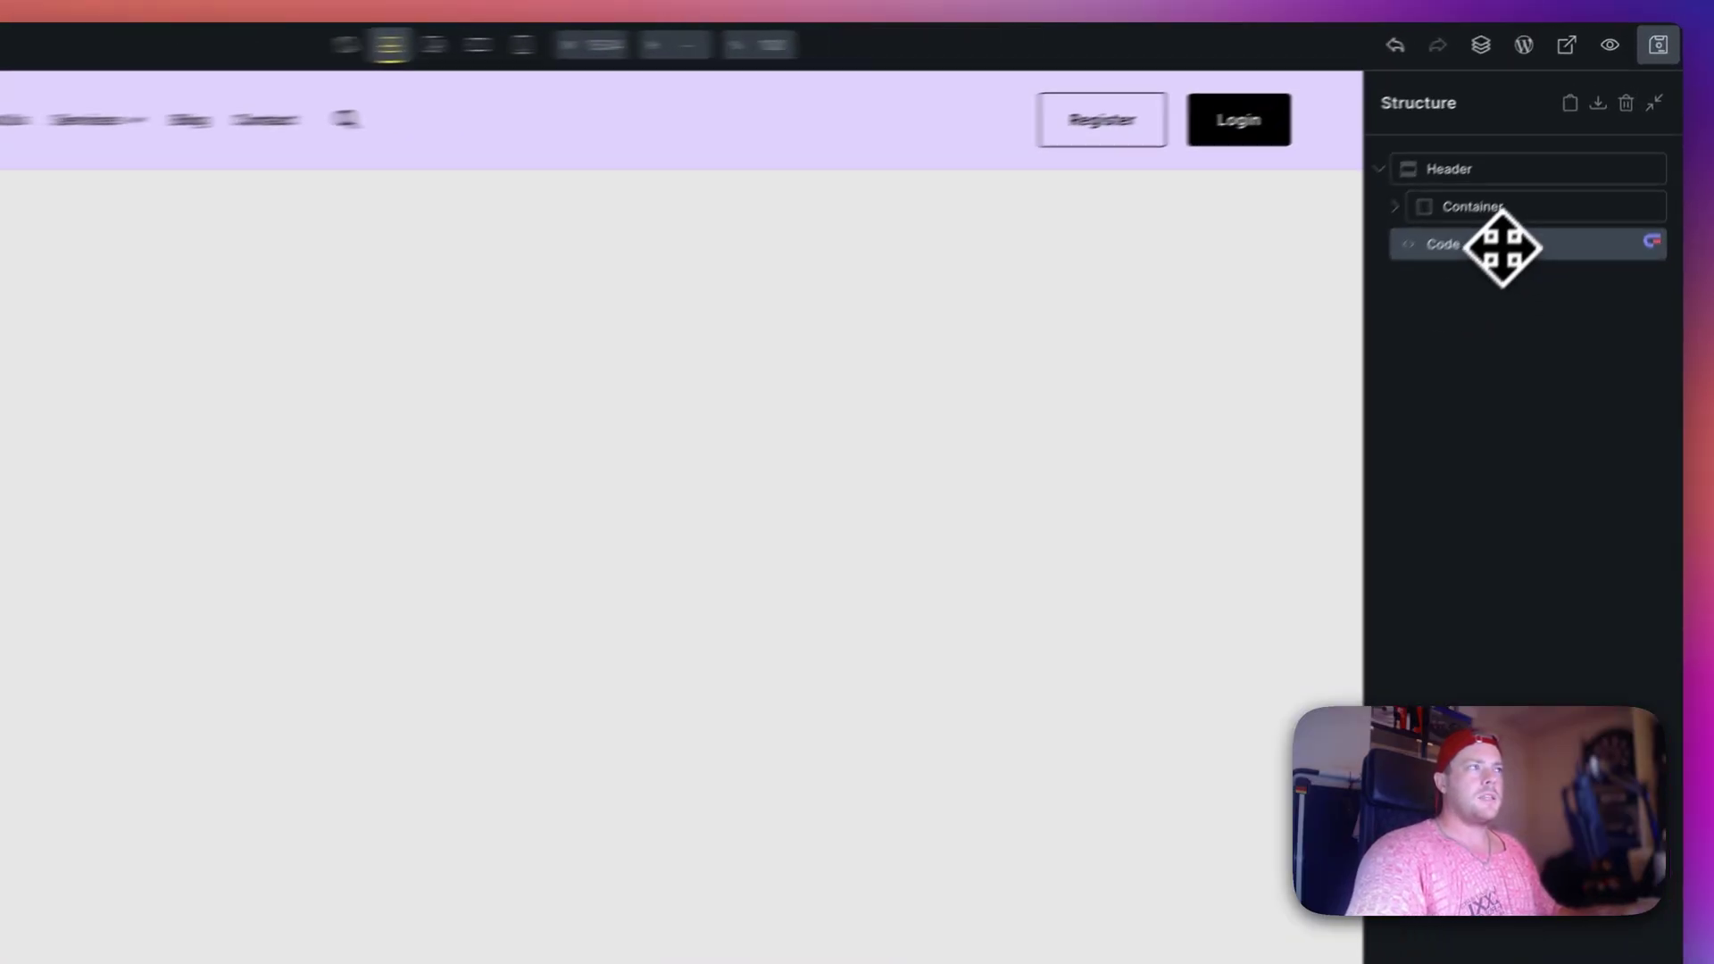
click(1541, 180)
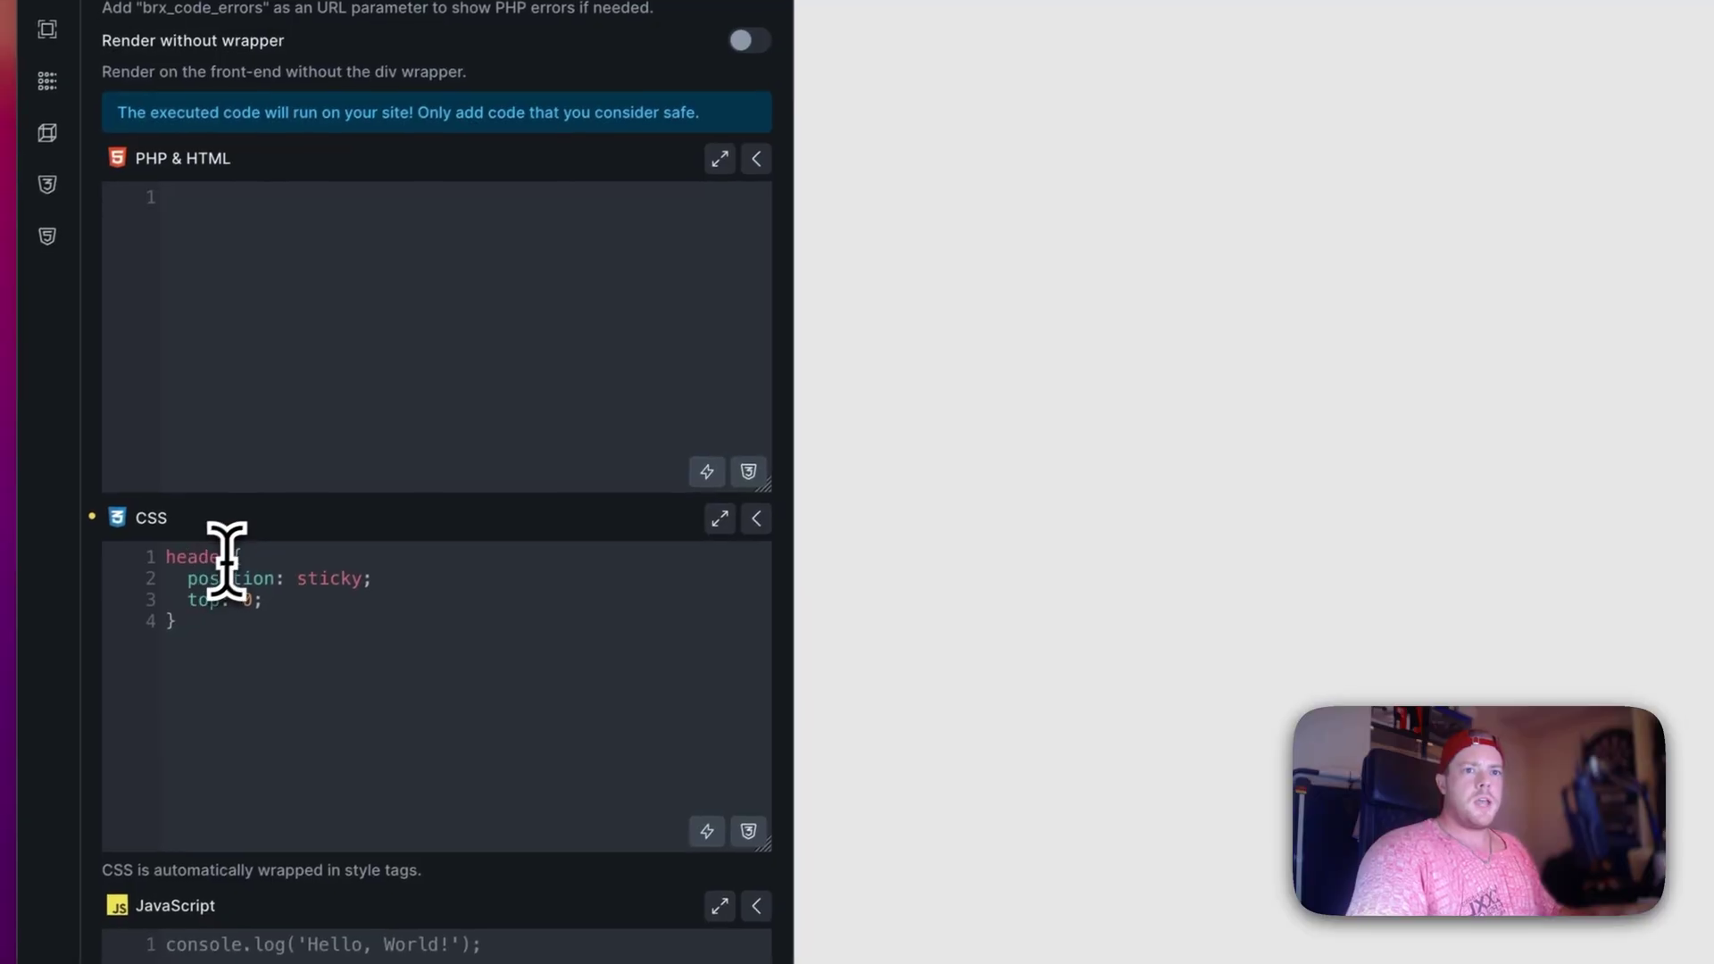
drag(172, 584, 105, 577)
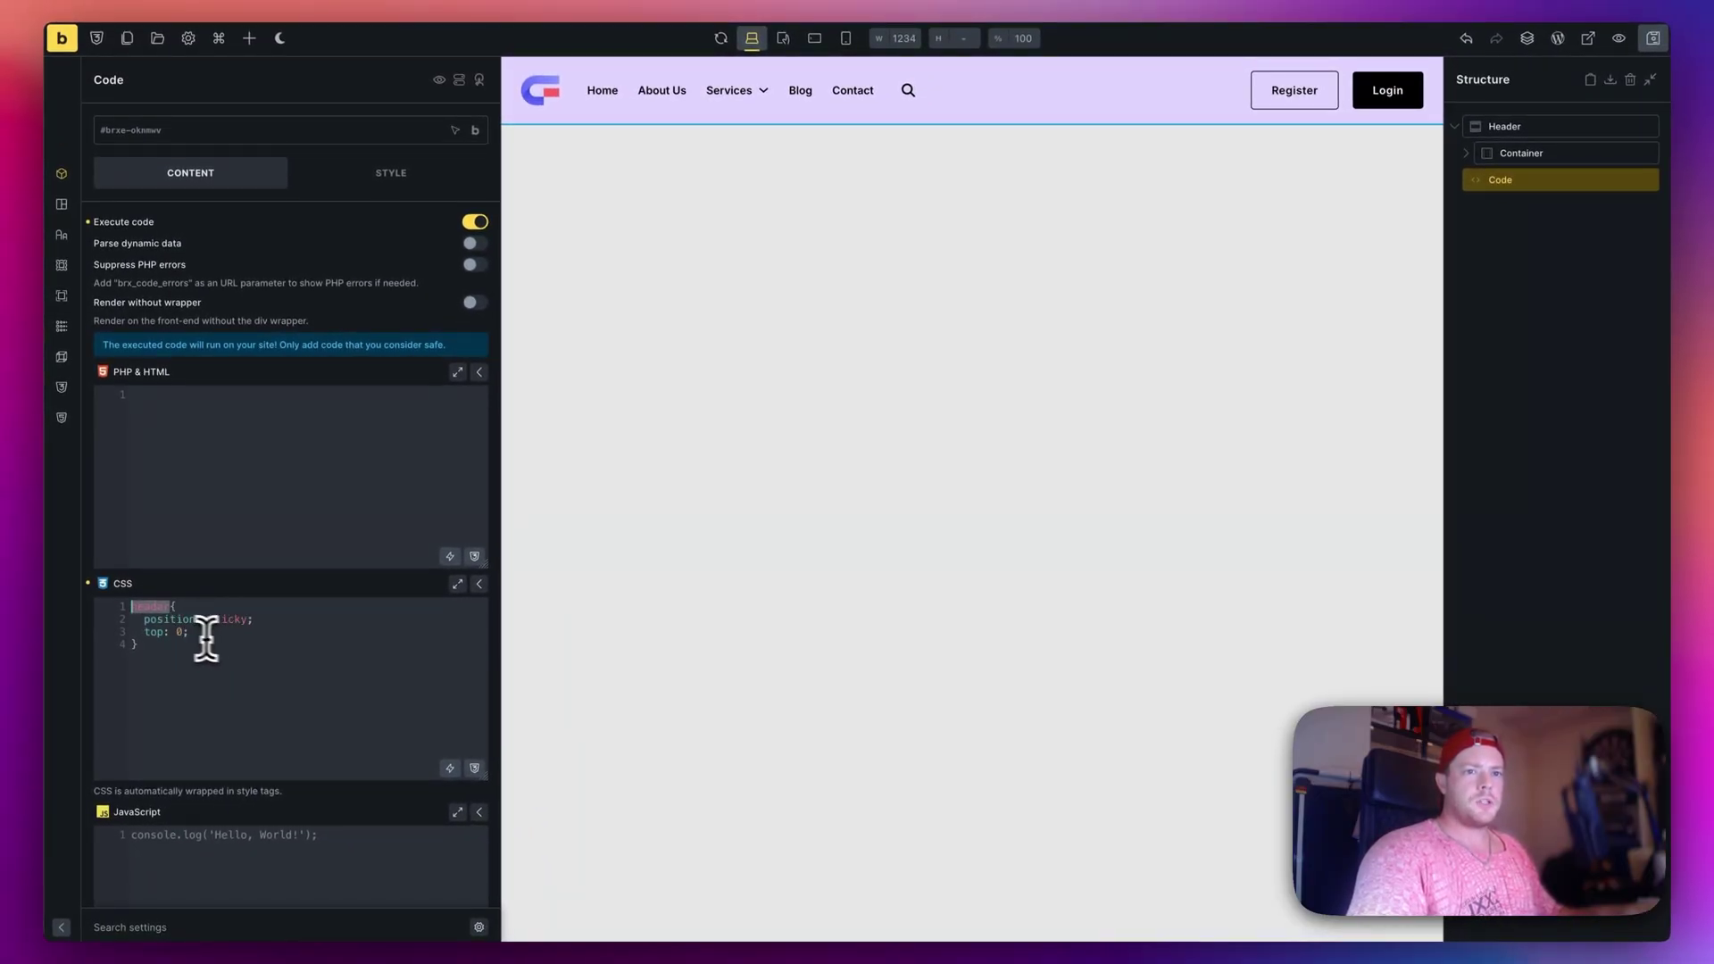
key(ctrl+s)
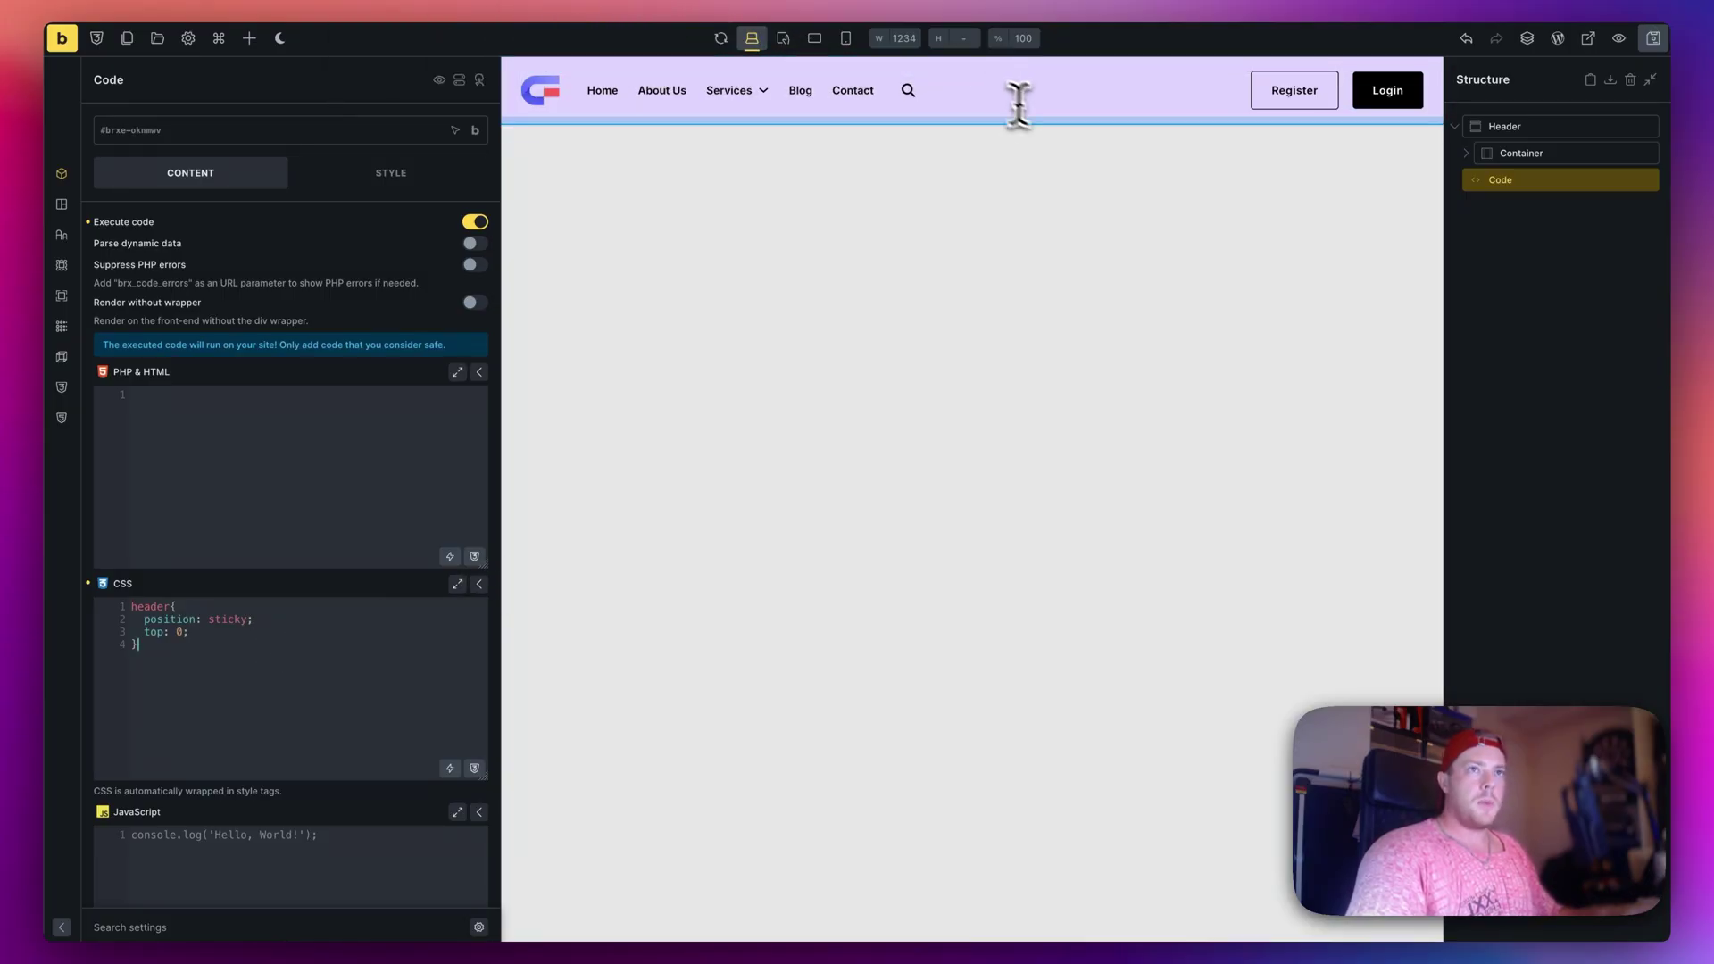
click(435, 2)
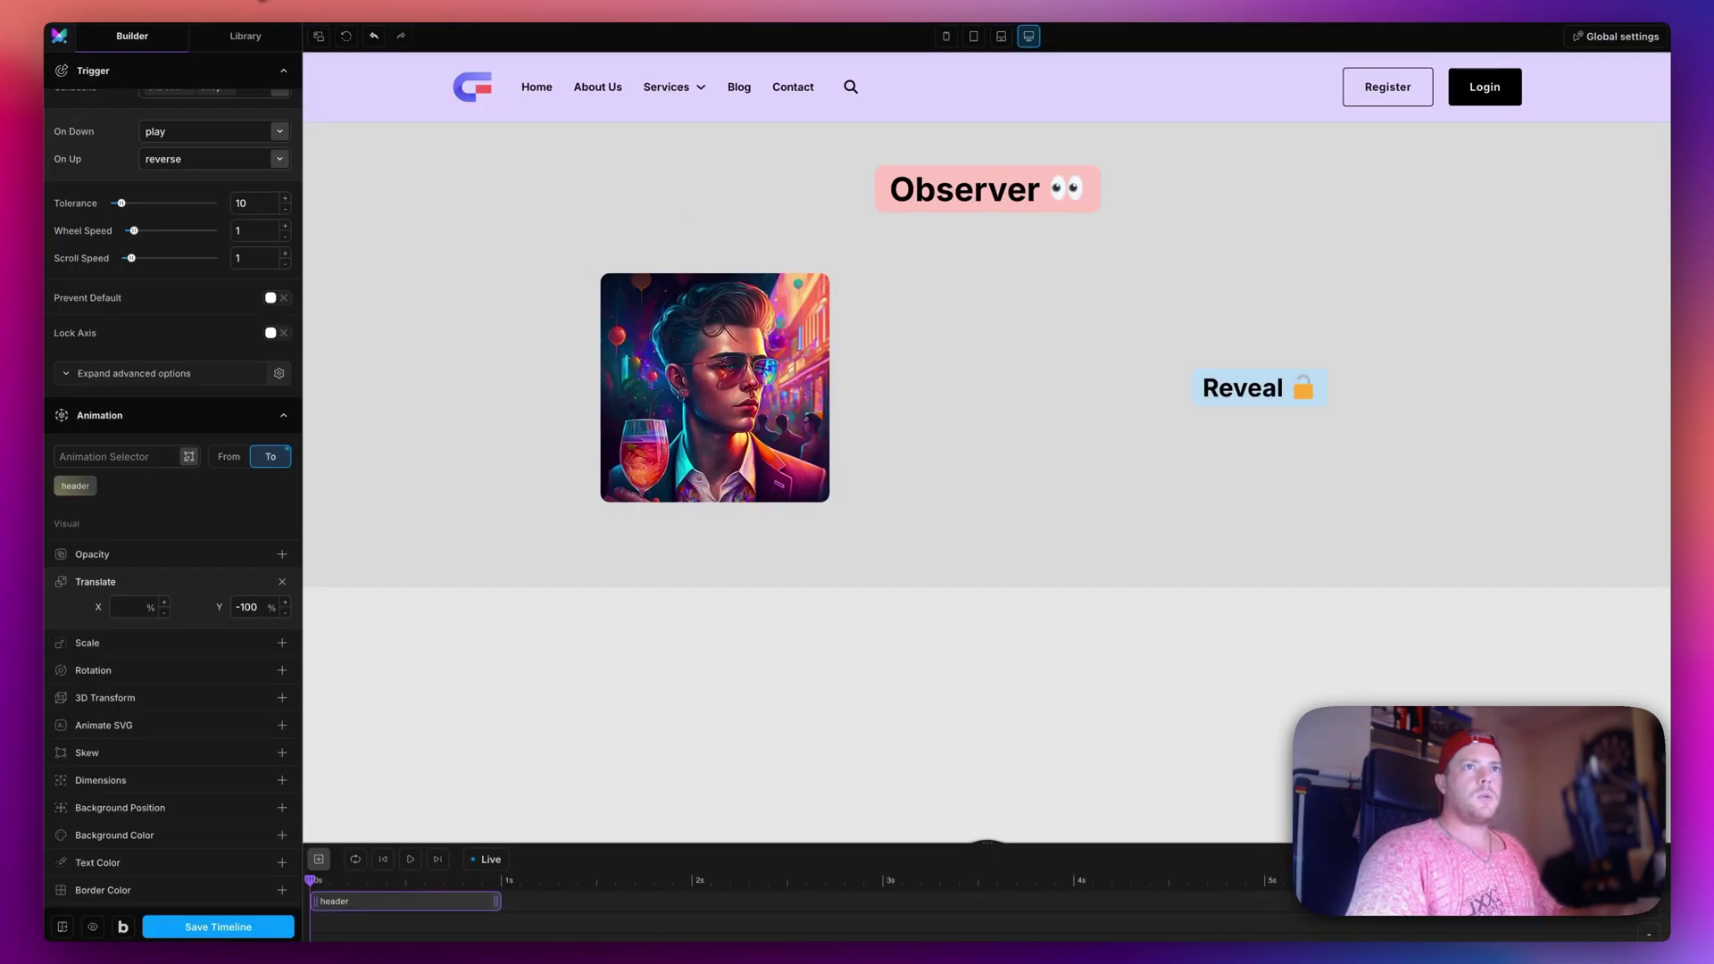
Try prefixing the header animation selector with a dot to target the .header class.
click(77, 489)
click(83, 507)
click(133, 457)
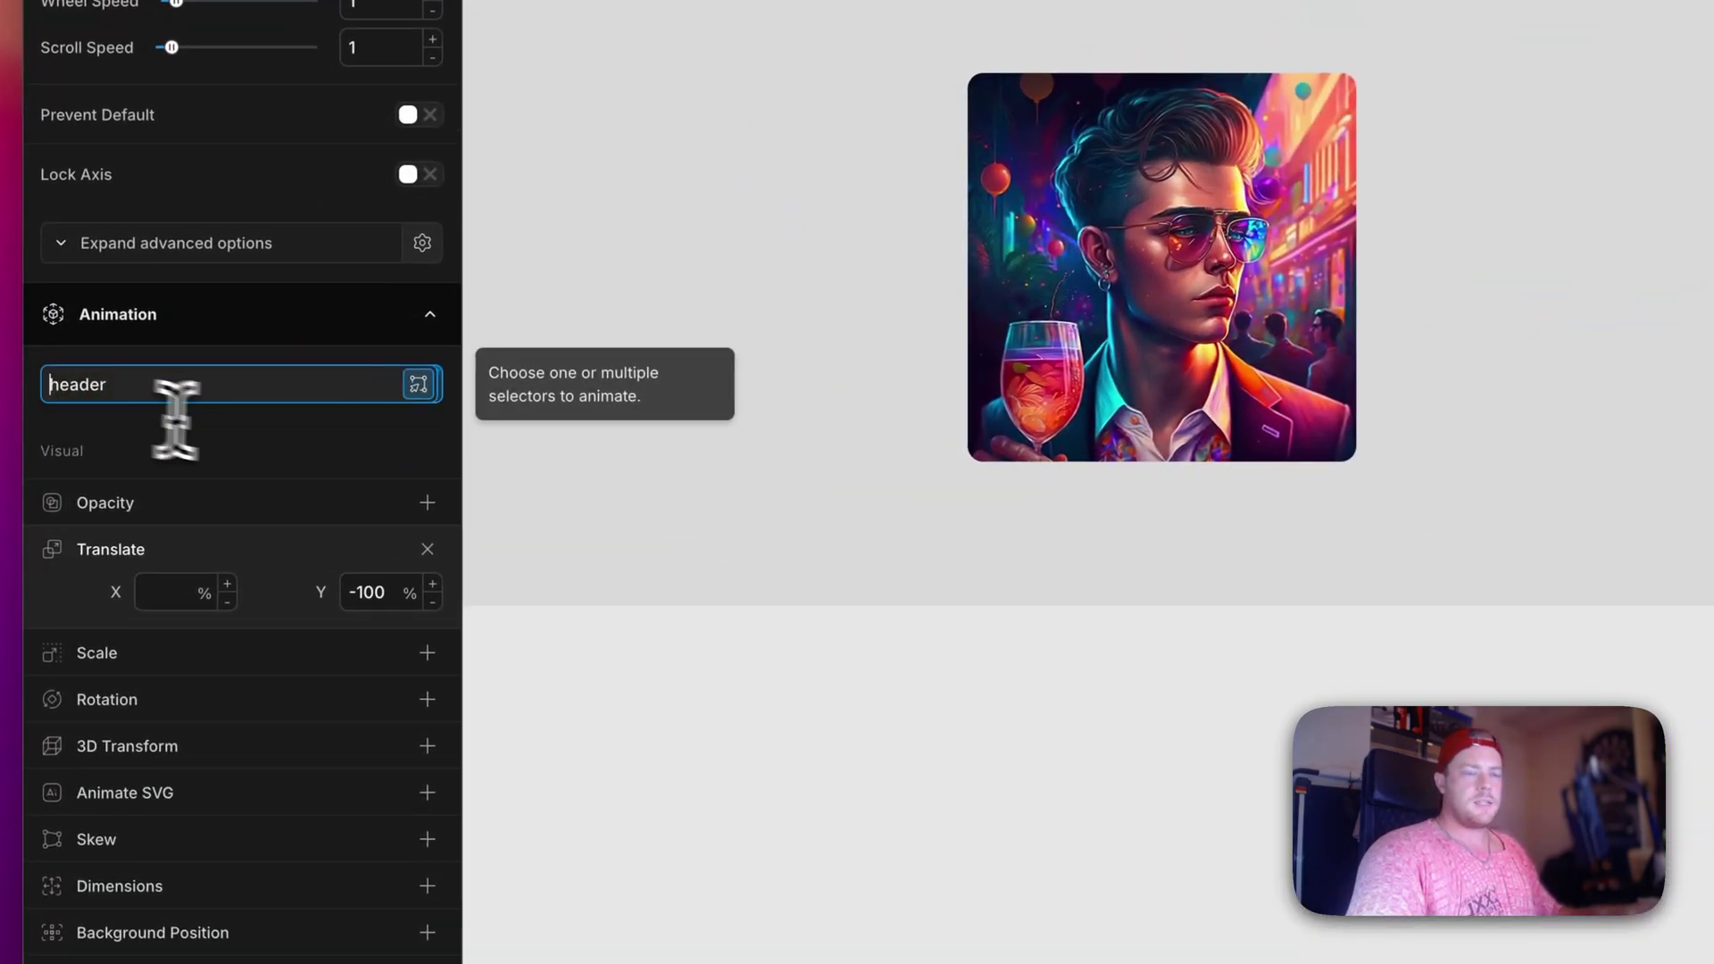
text(.)
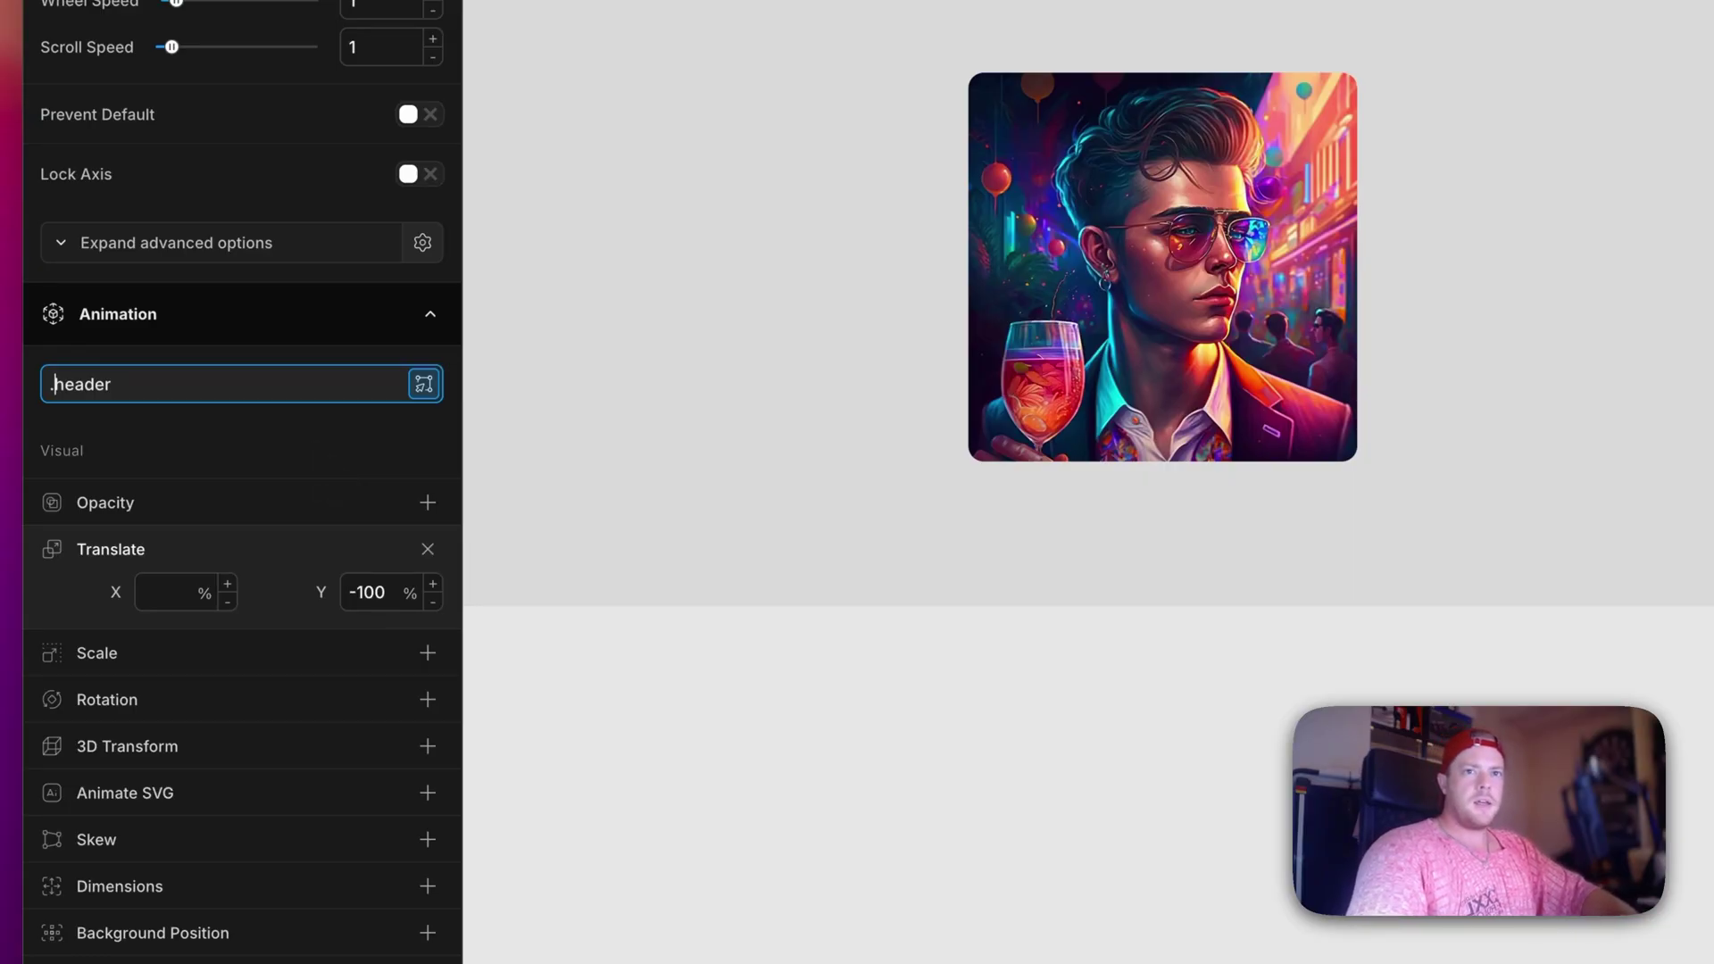
key(Return)
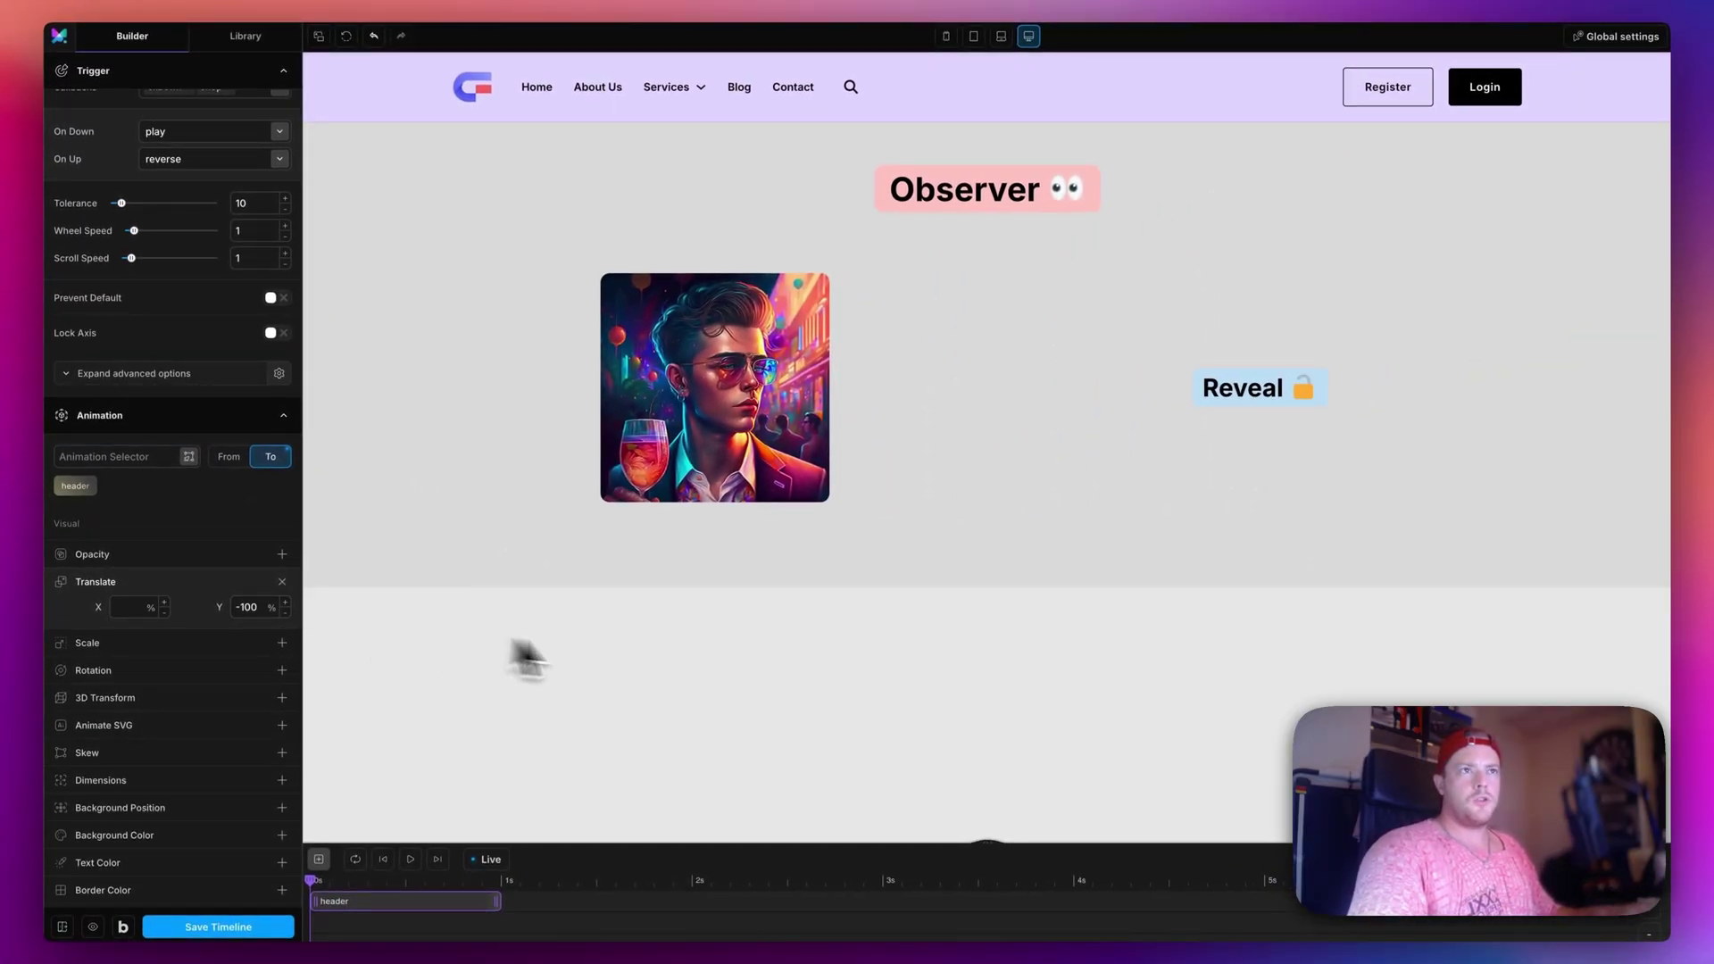
Test the sticky header's hide and show animation by scrolling the page preview down and up, including quick direction changes.
scroll(712, 660, down, 1)
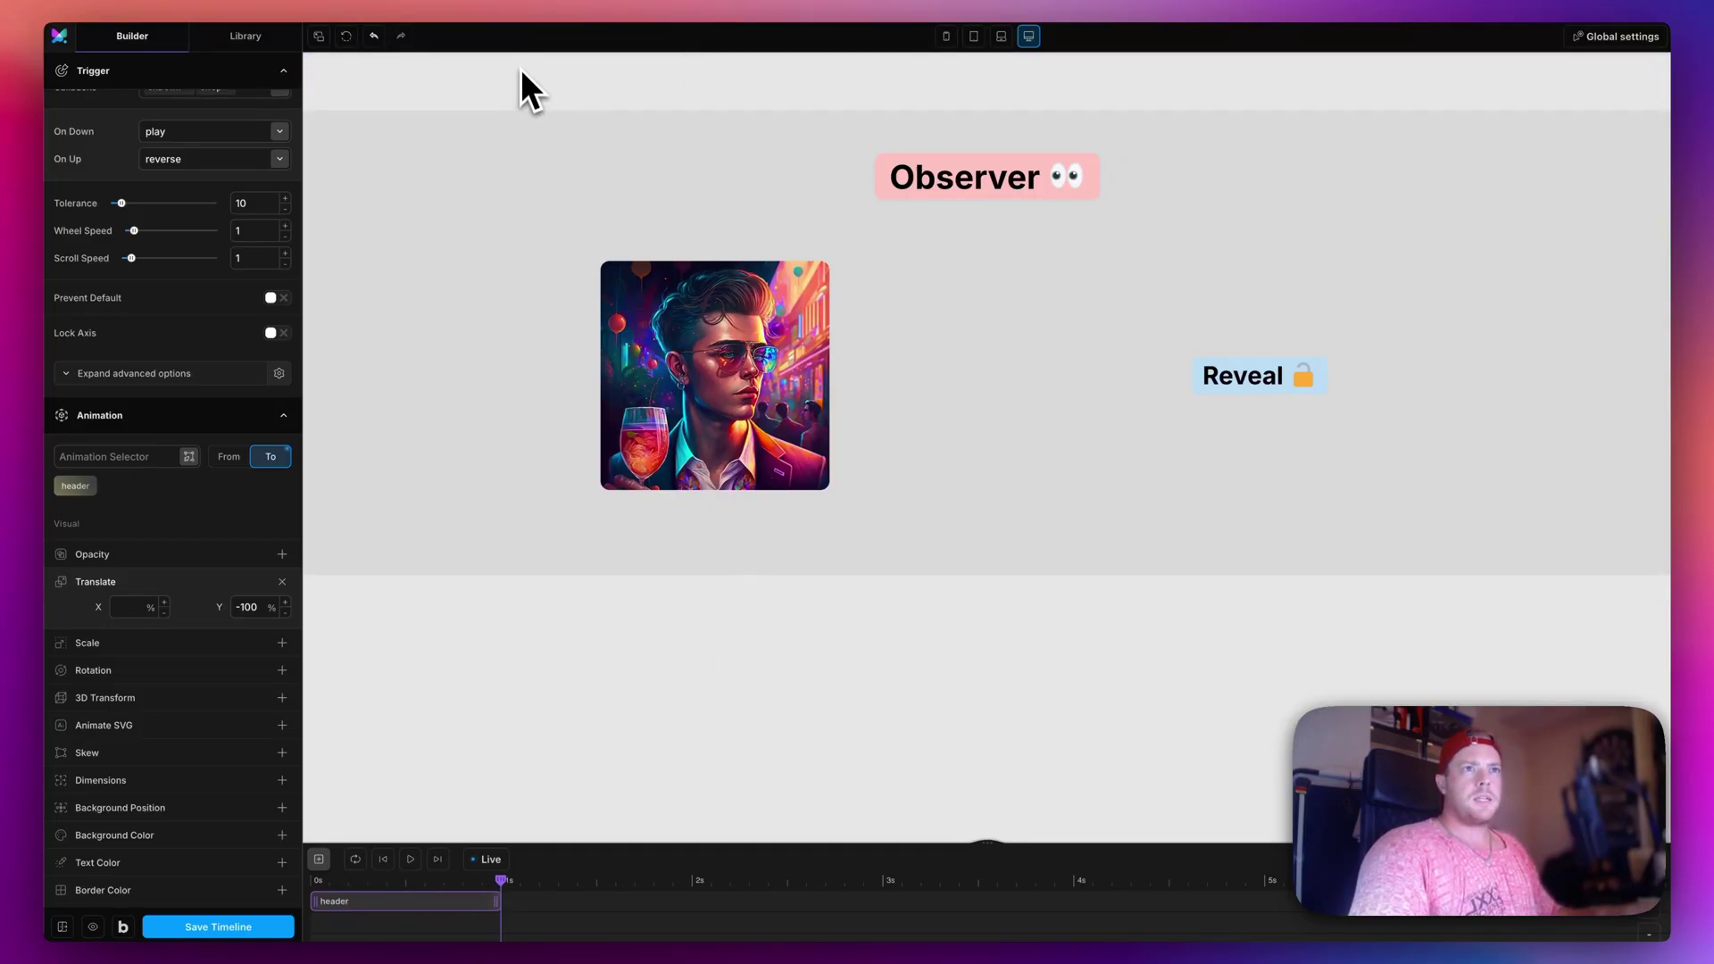
scroll(517, 160, up, 1)
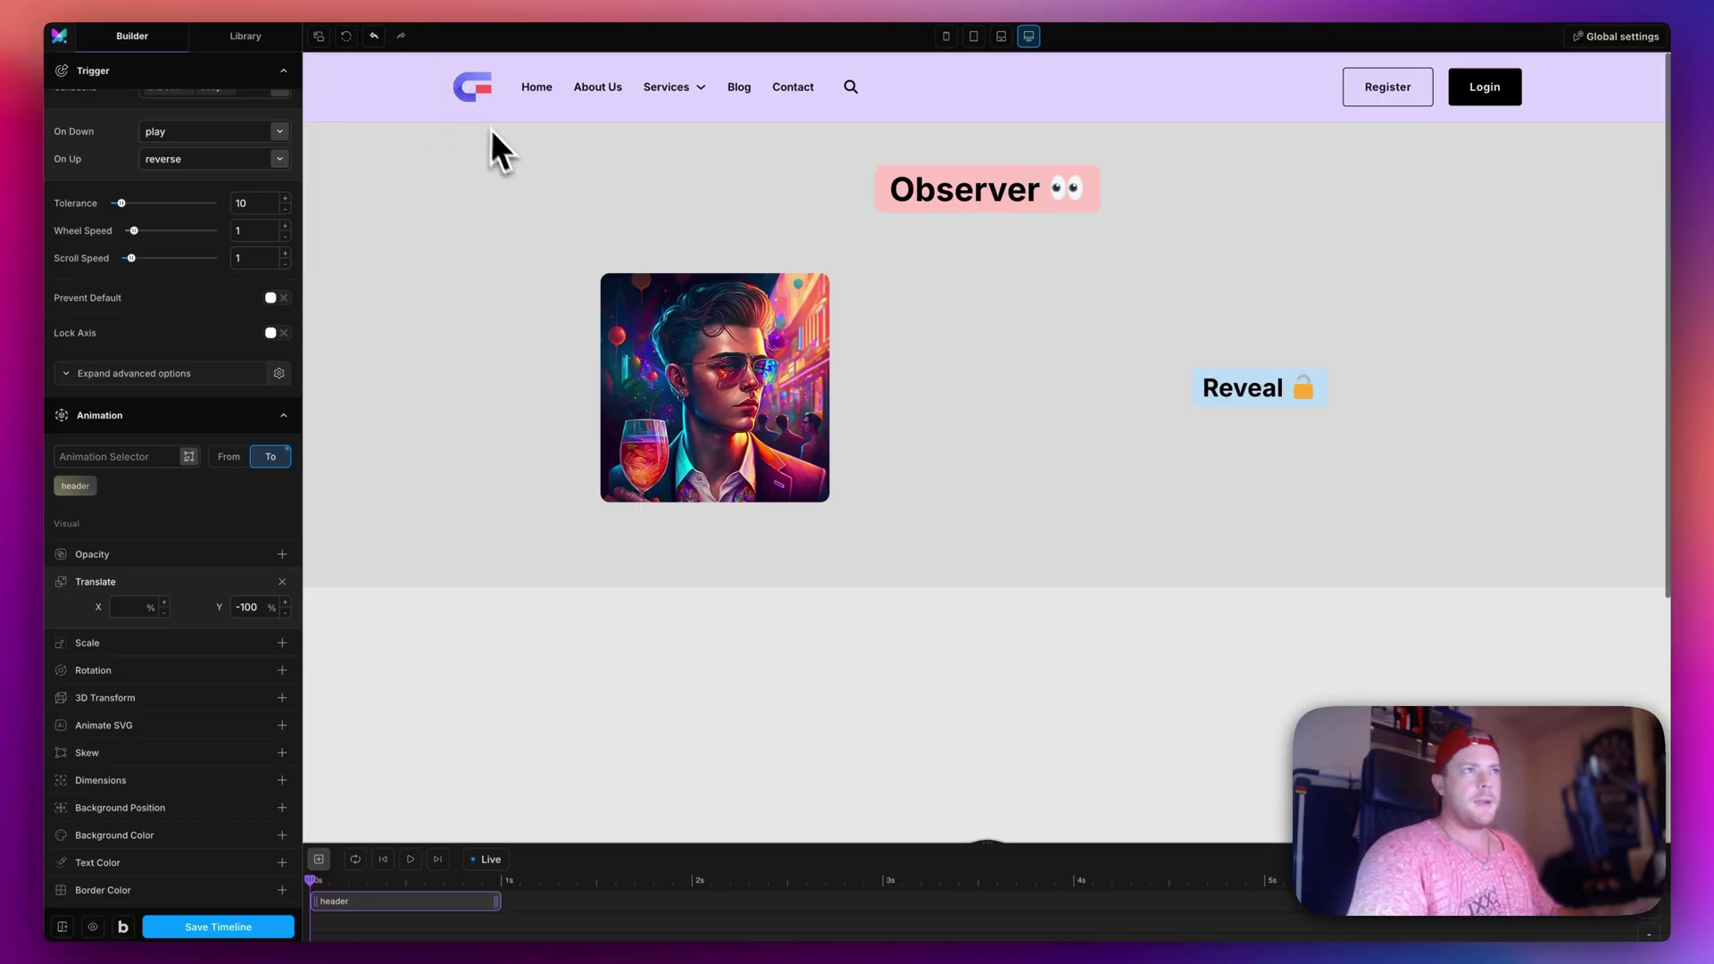
scroll(531, 190, down, 3)
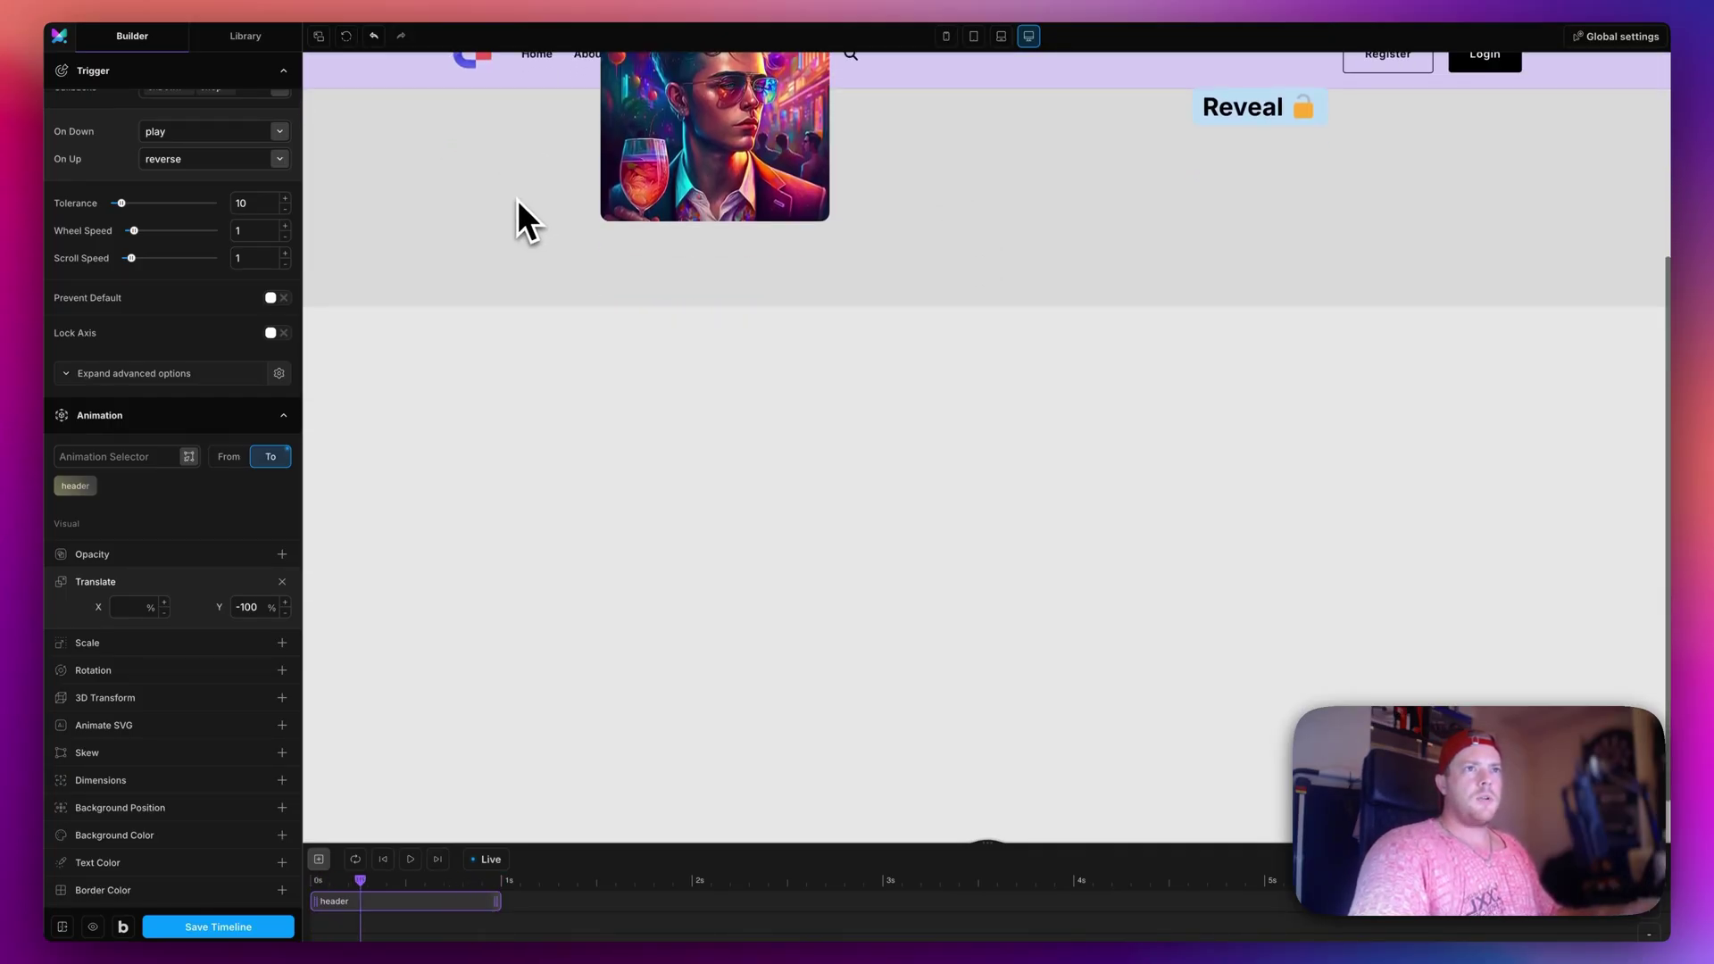
scroll(511, 207, up, 1)
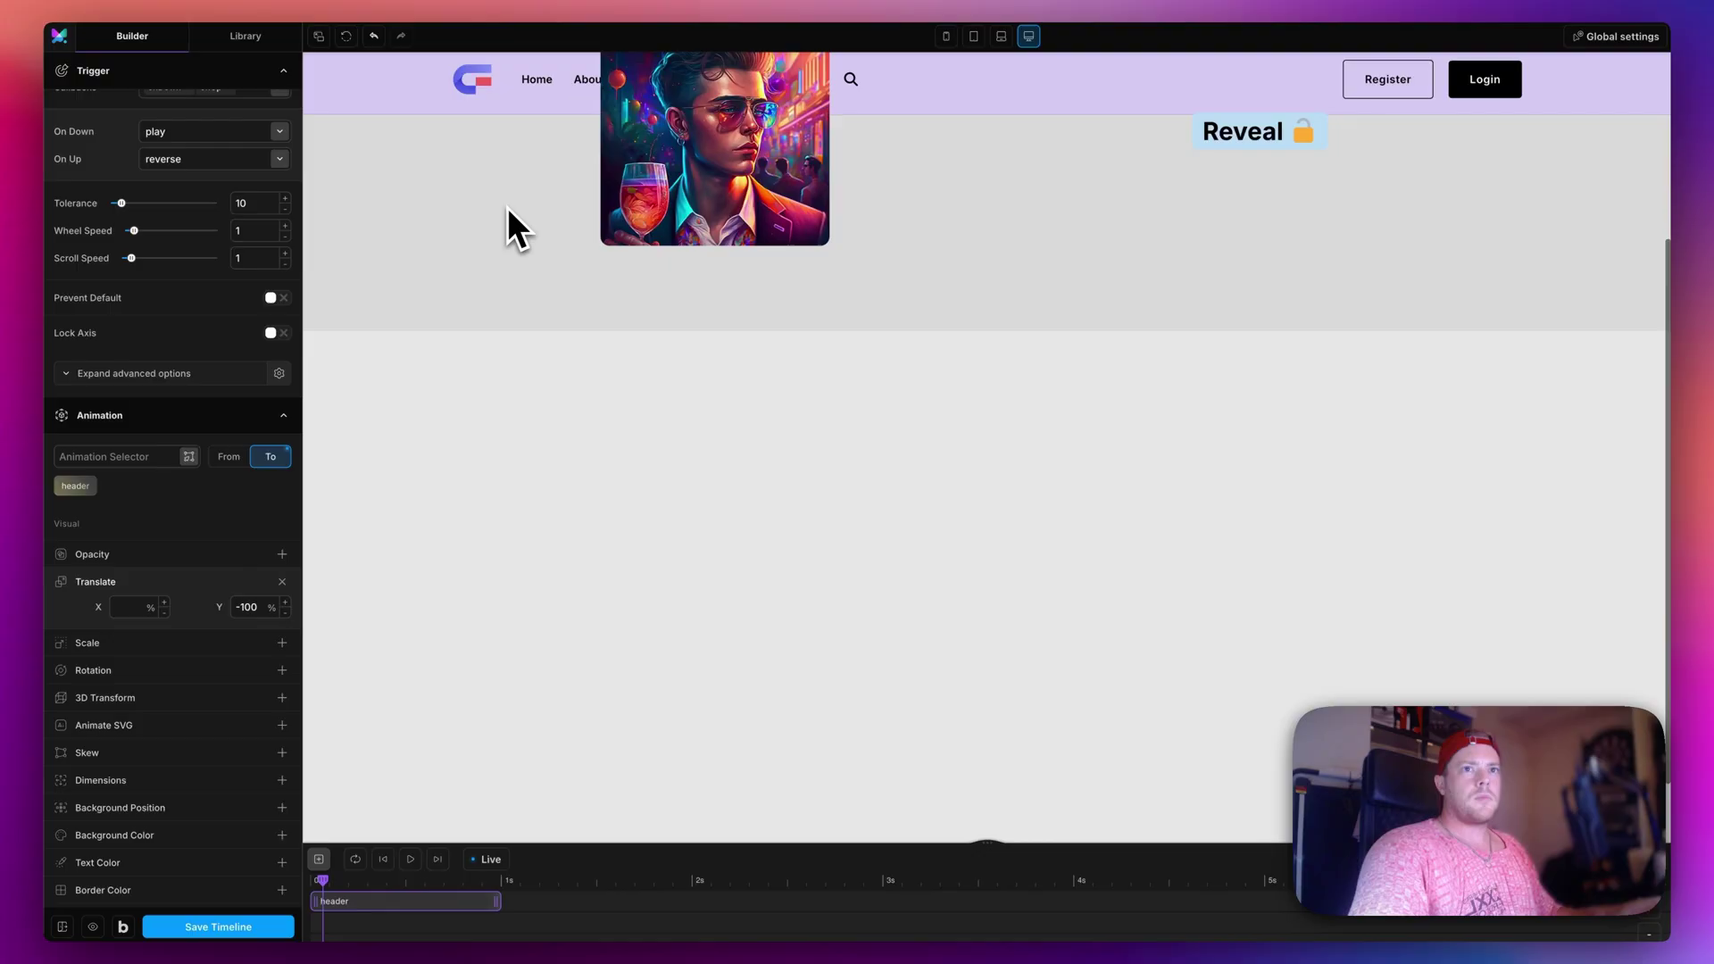
scroll(458, 307, up, 2)
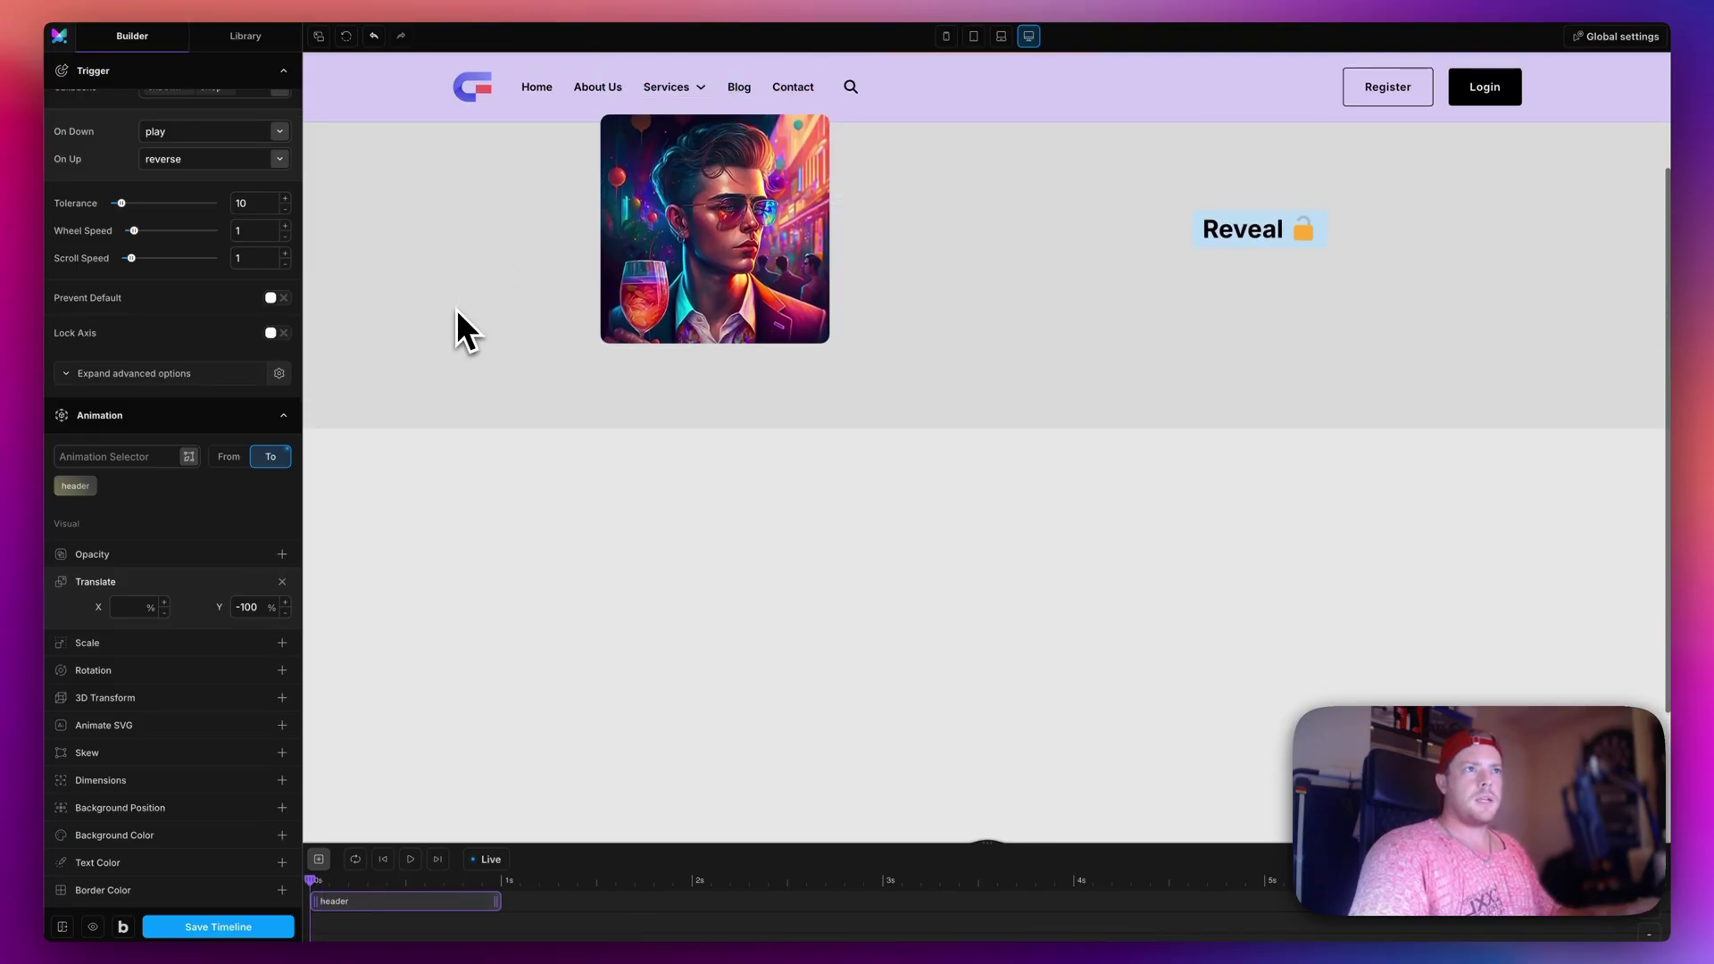
scroll(452, 313, up, 2)
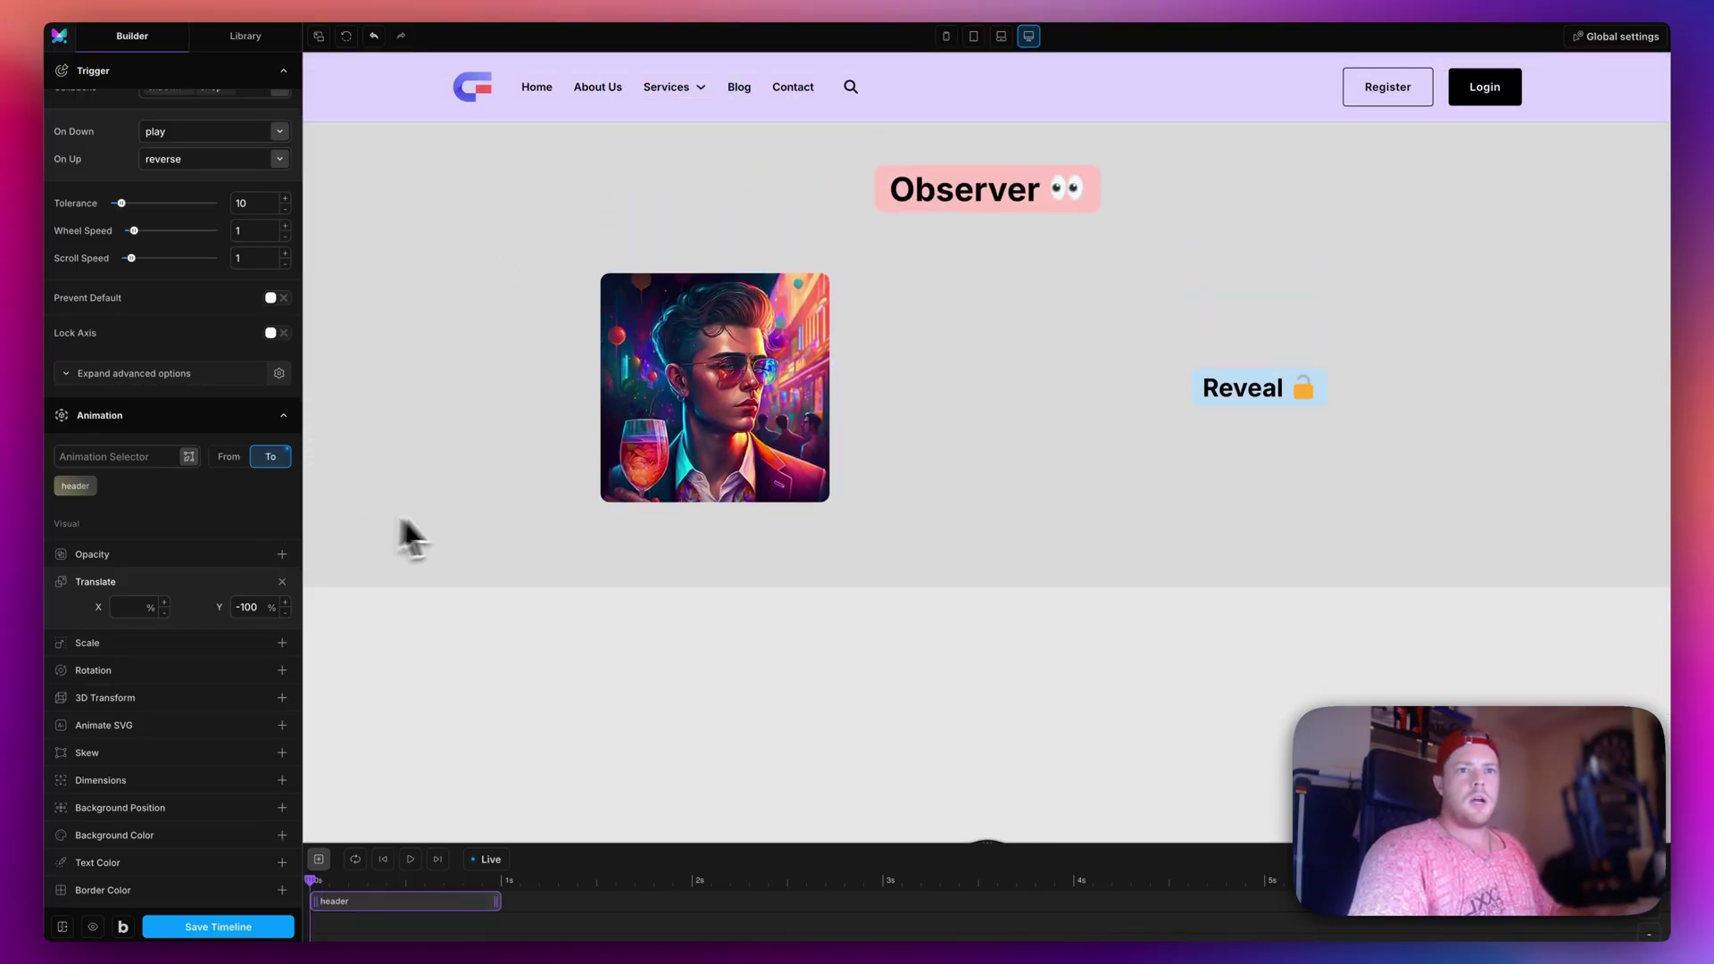
scroll(446, 536, down, 1)
scroll(480, 533, down, 3)
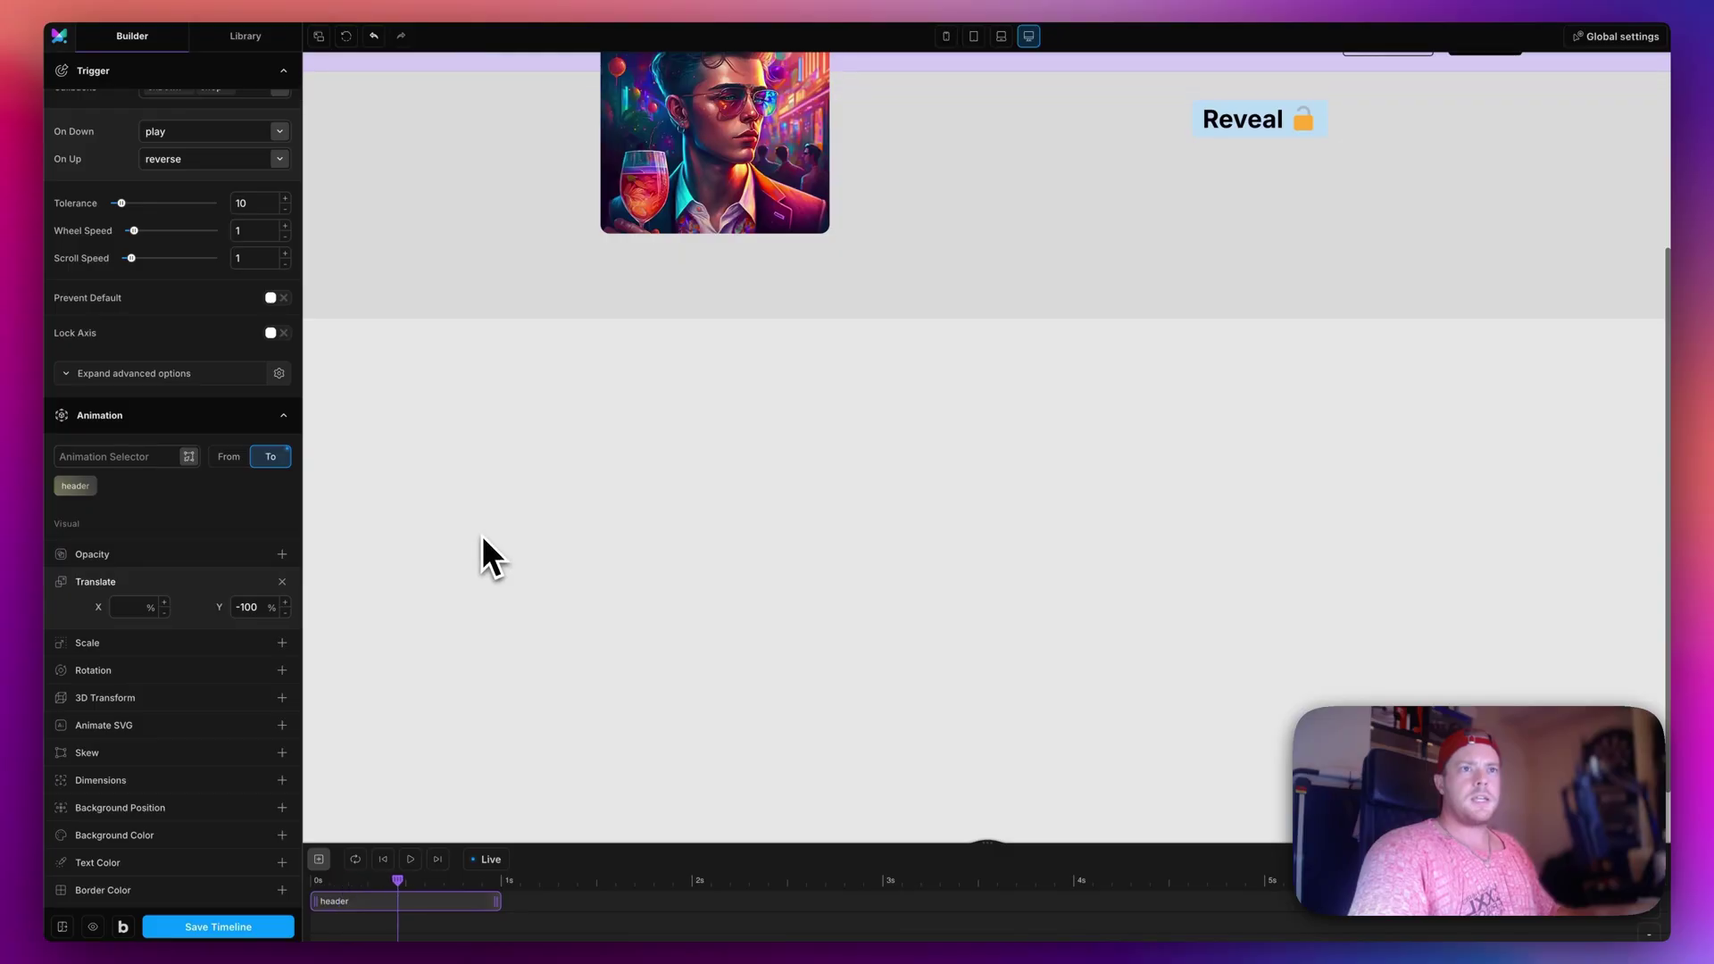
scroll(464, 520, down, 1)
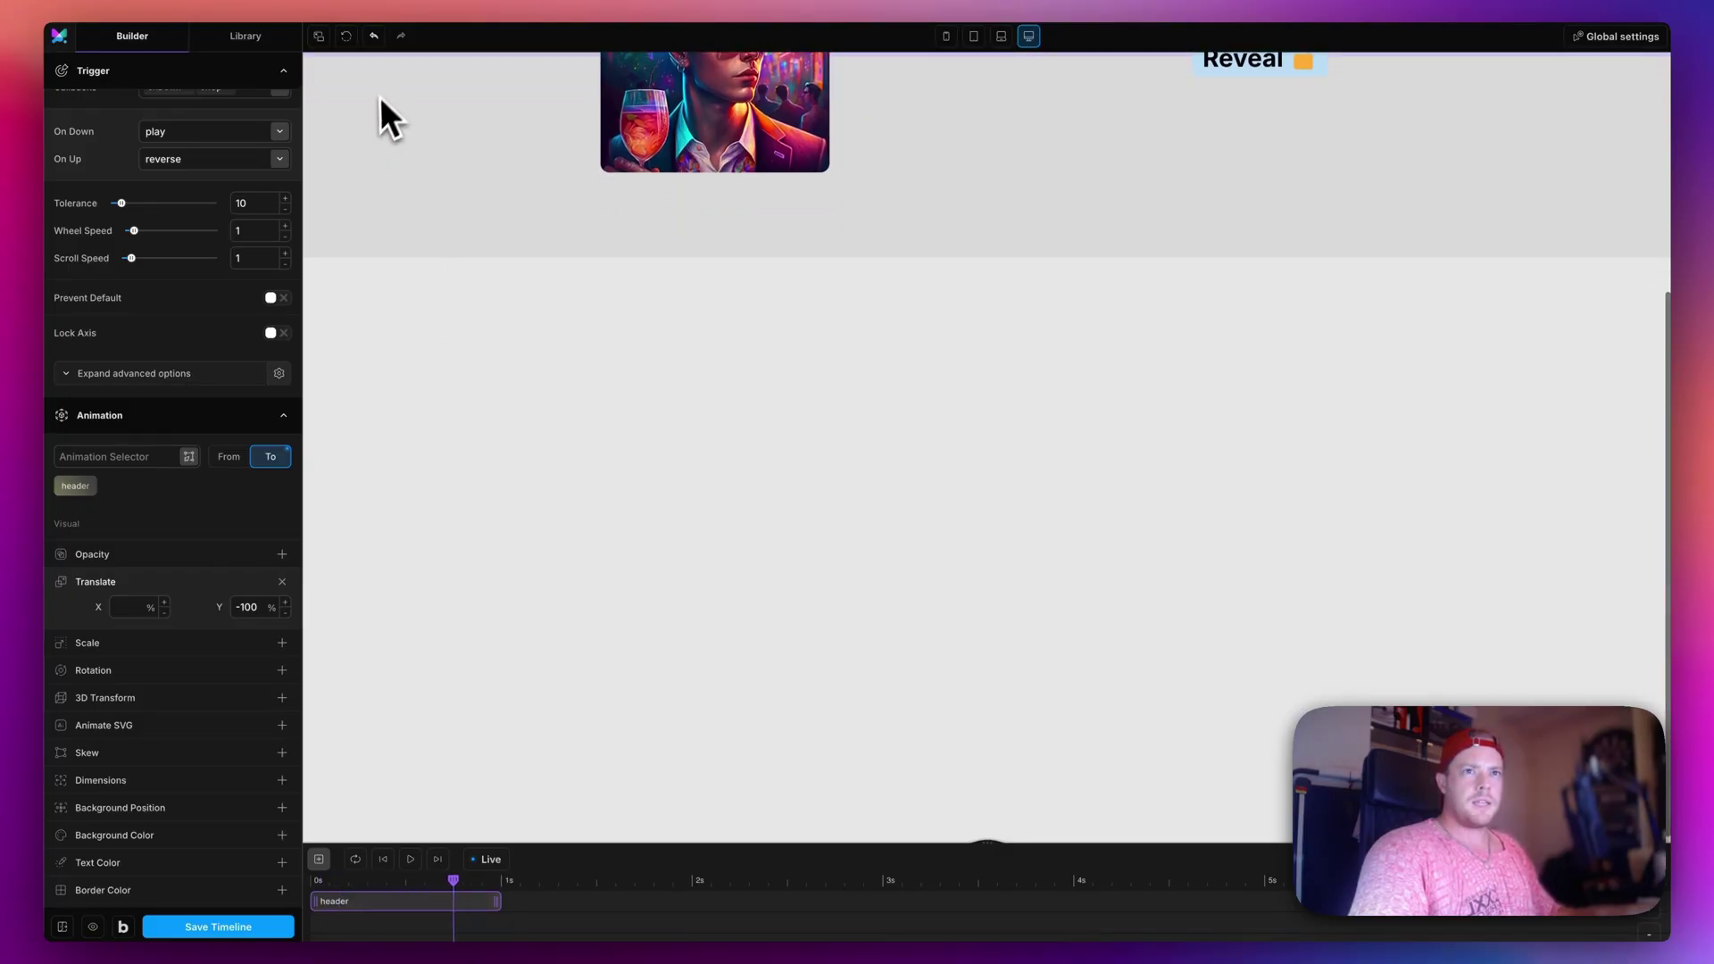
Set the On Down action to playNext, save the timeline, and test the header by scrolling the preview down and up.
scroll(179, 413, up, 3)
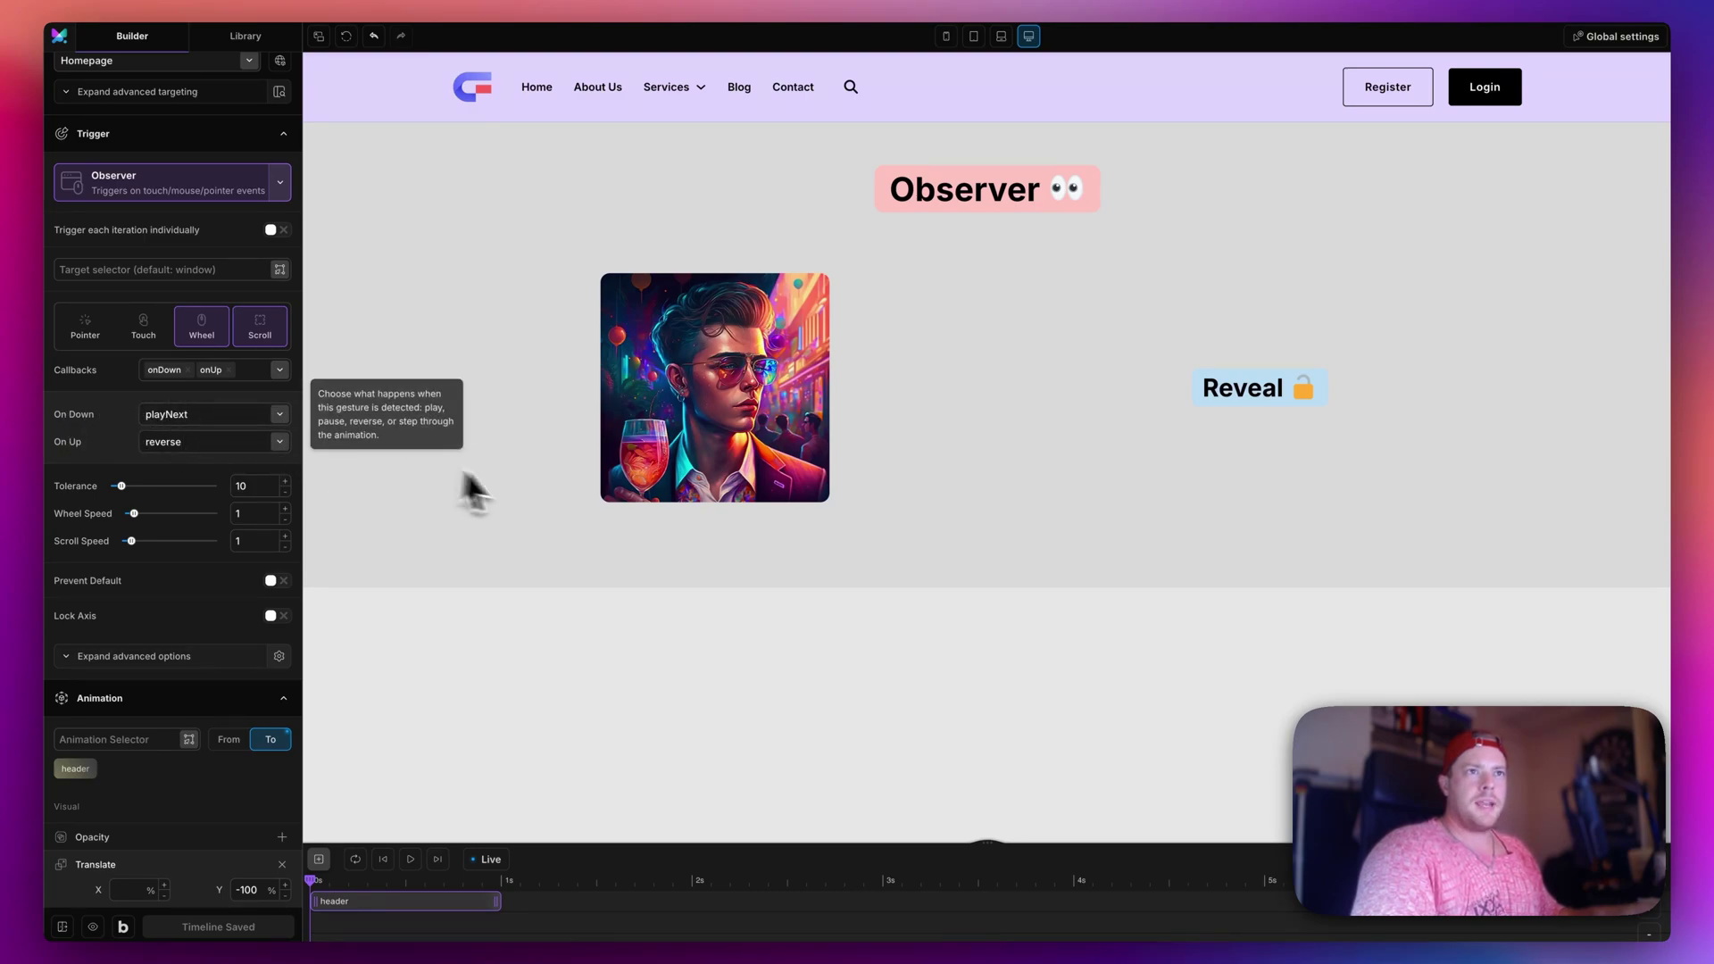
scroll(526, 483, down, 1)
scroll(527, 484, down, 1)
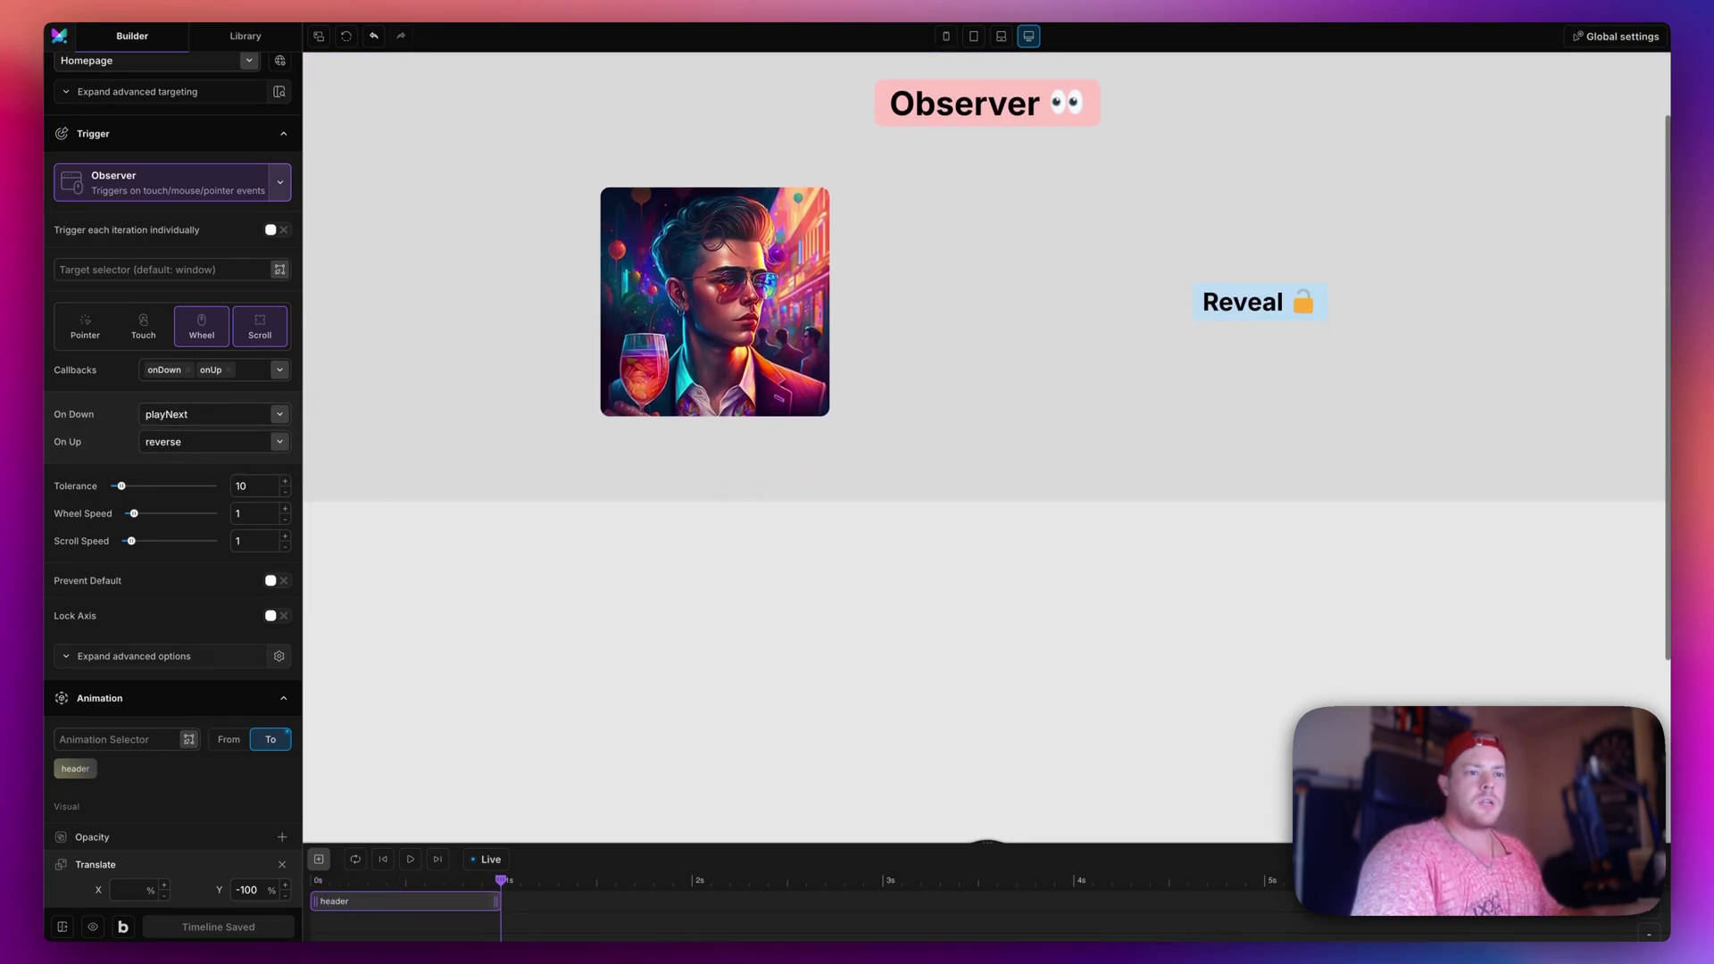
scroll(527, 484, down, 2)
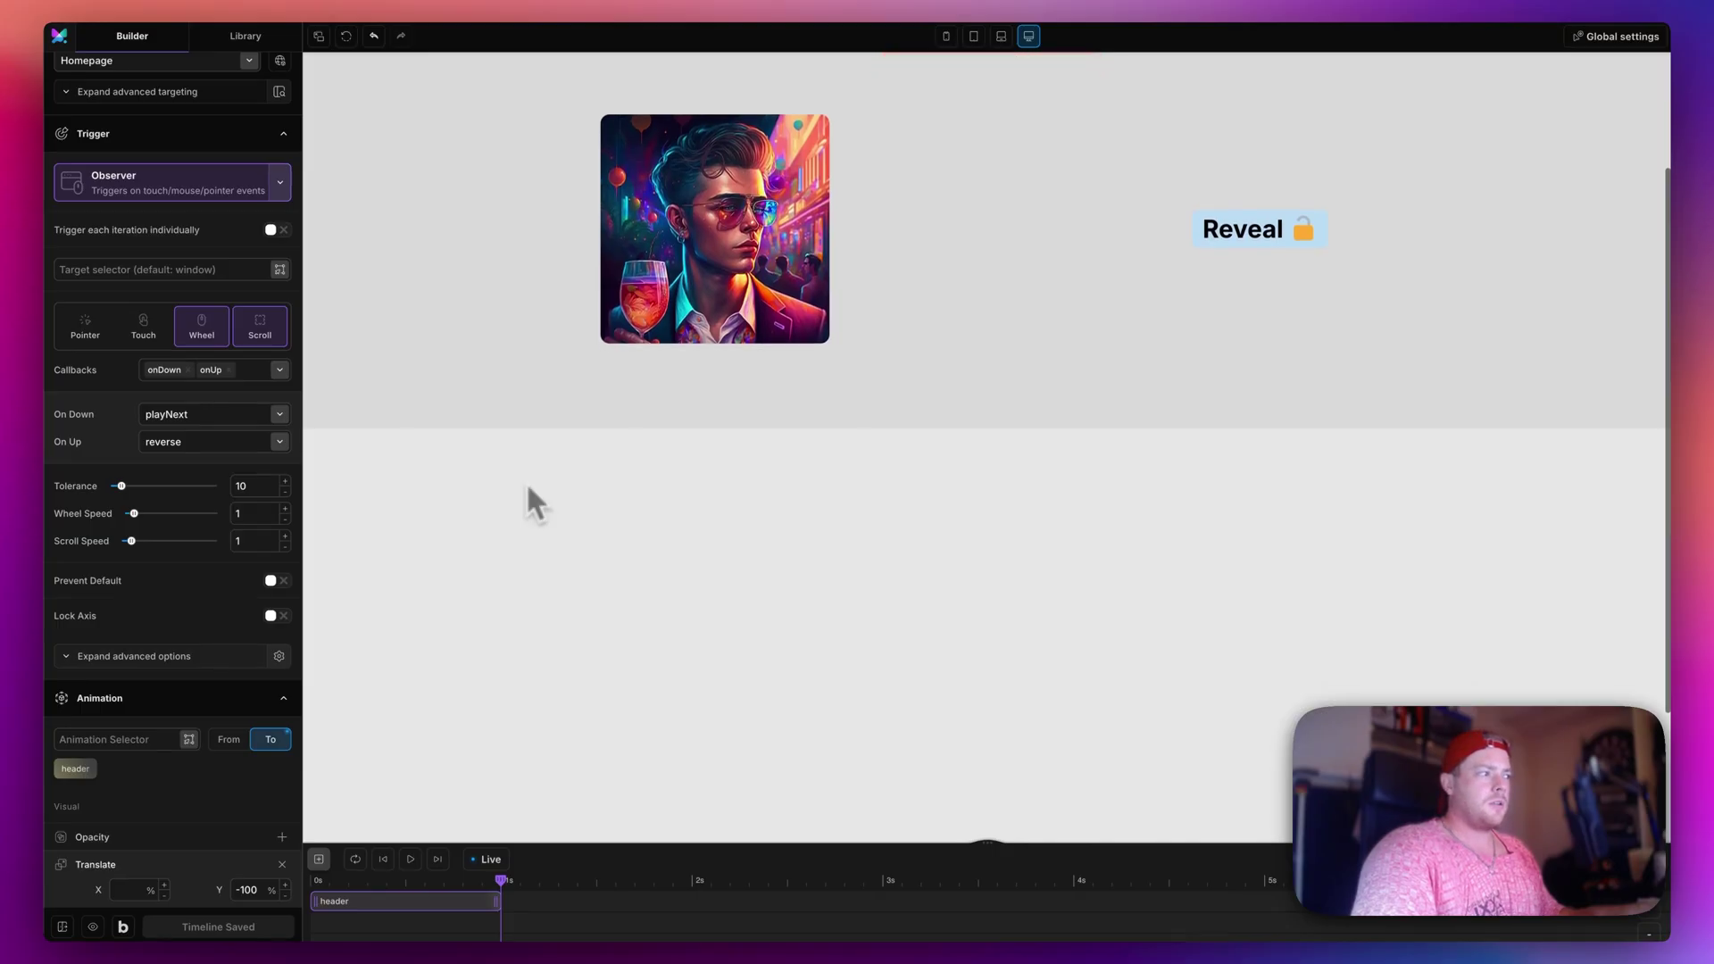
scroll(527, 482, down, 2)
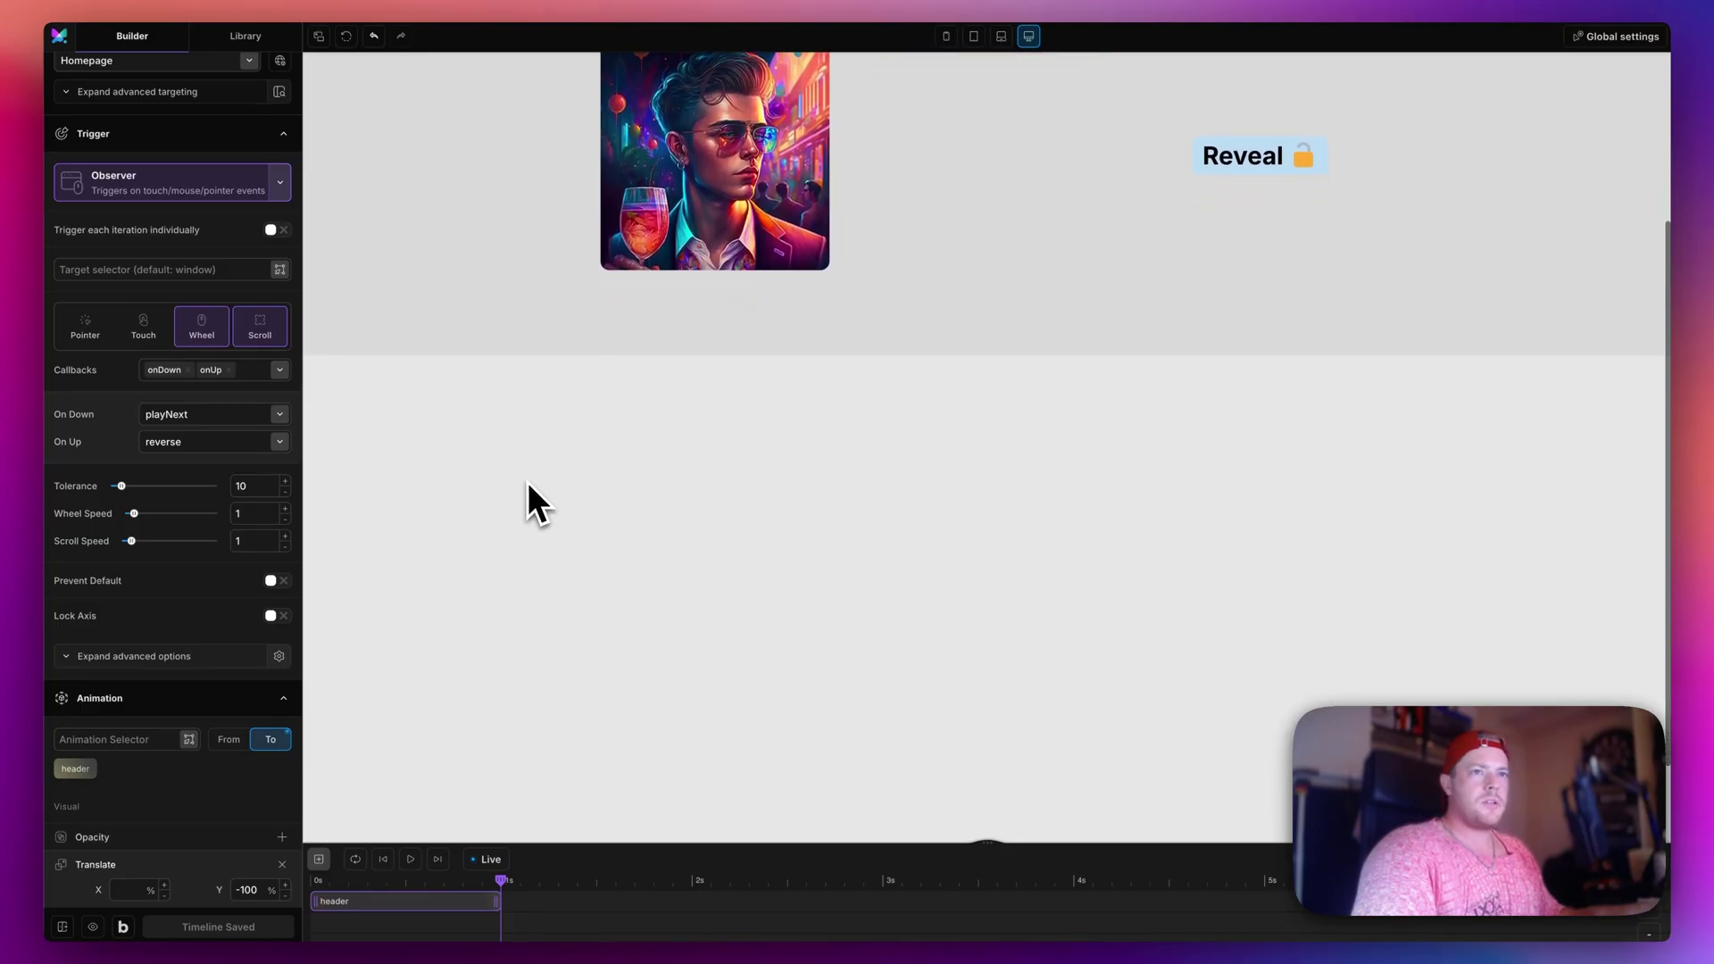
scroll(527, 481, down, 1)
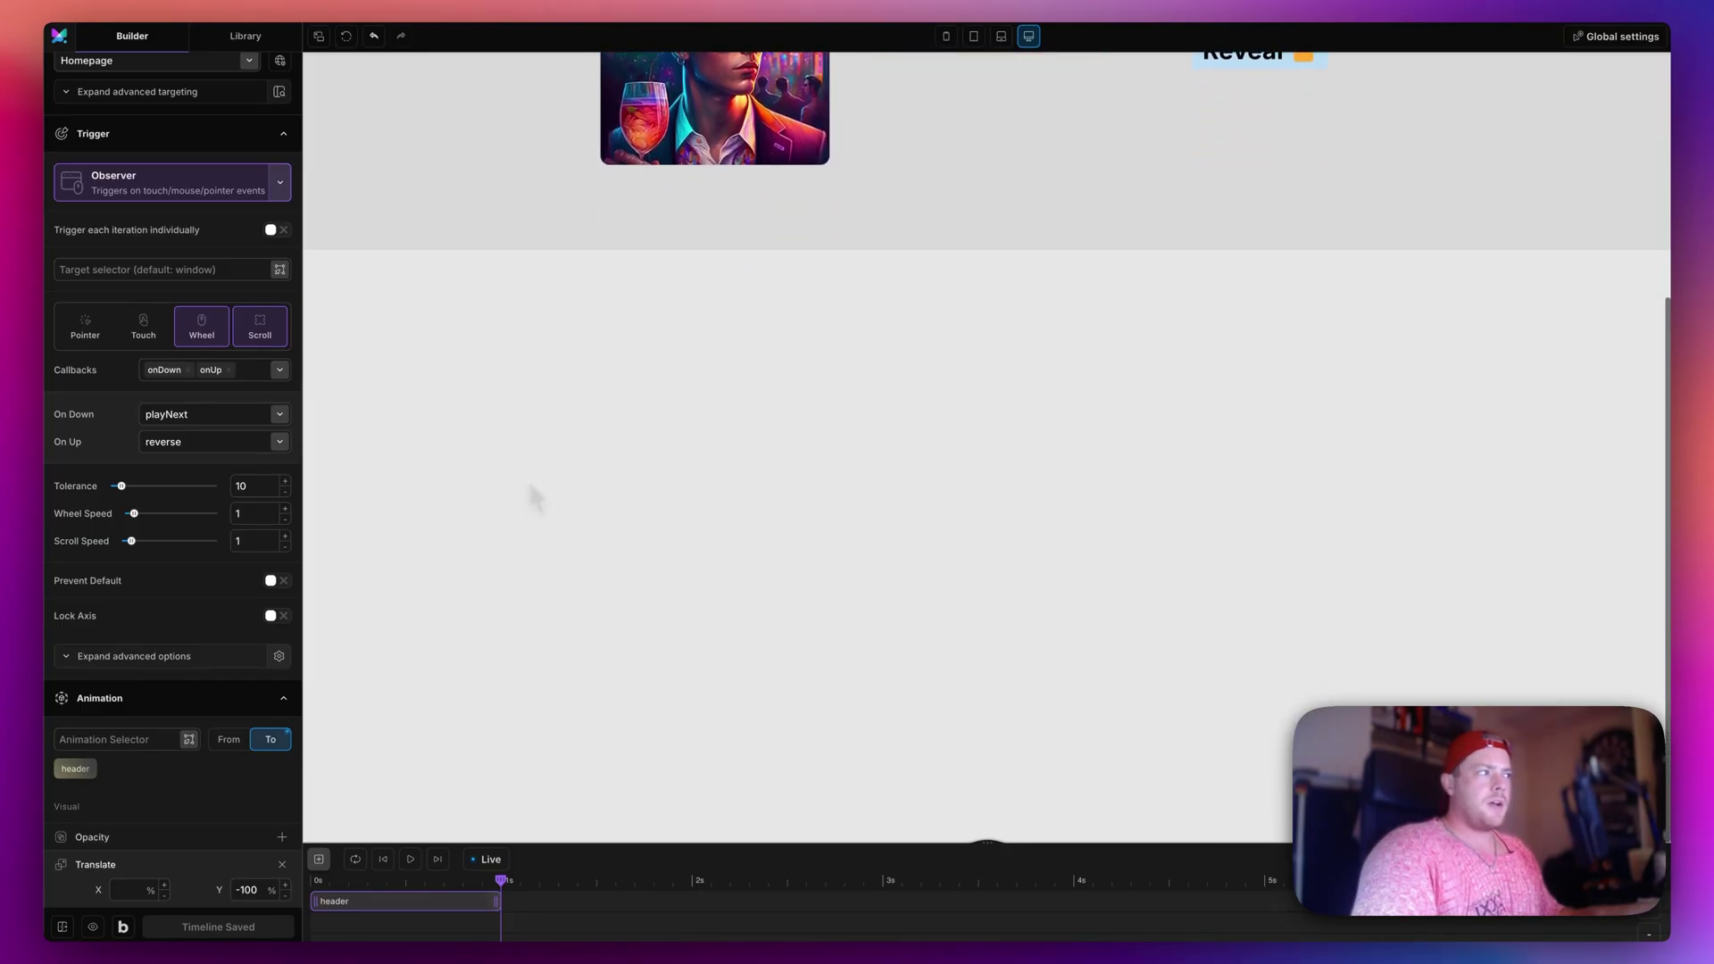
scroll(528, 480, up, 1)
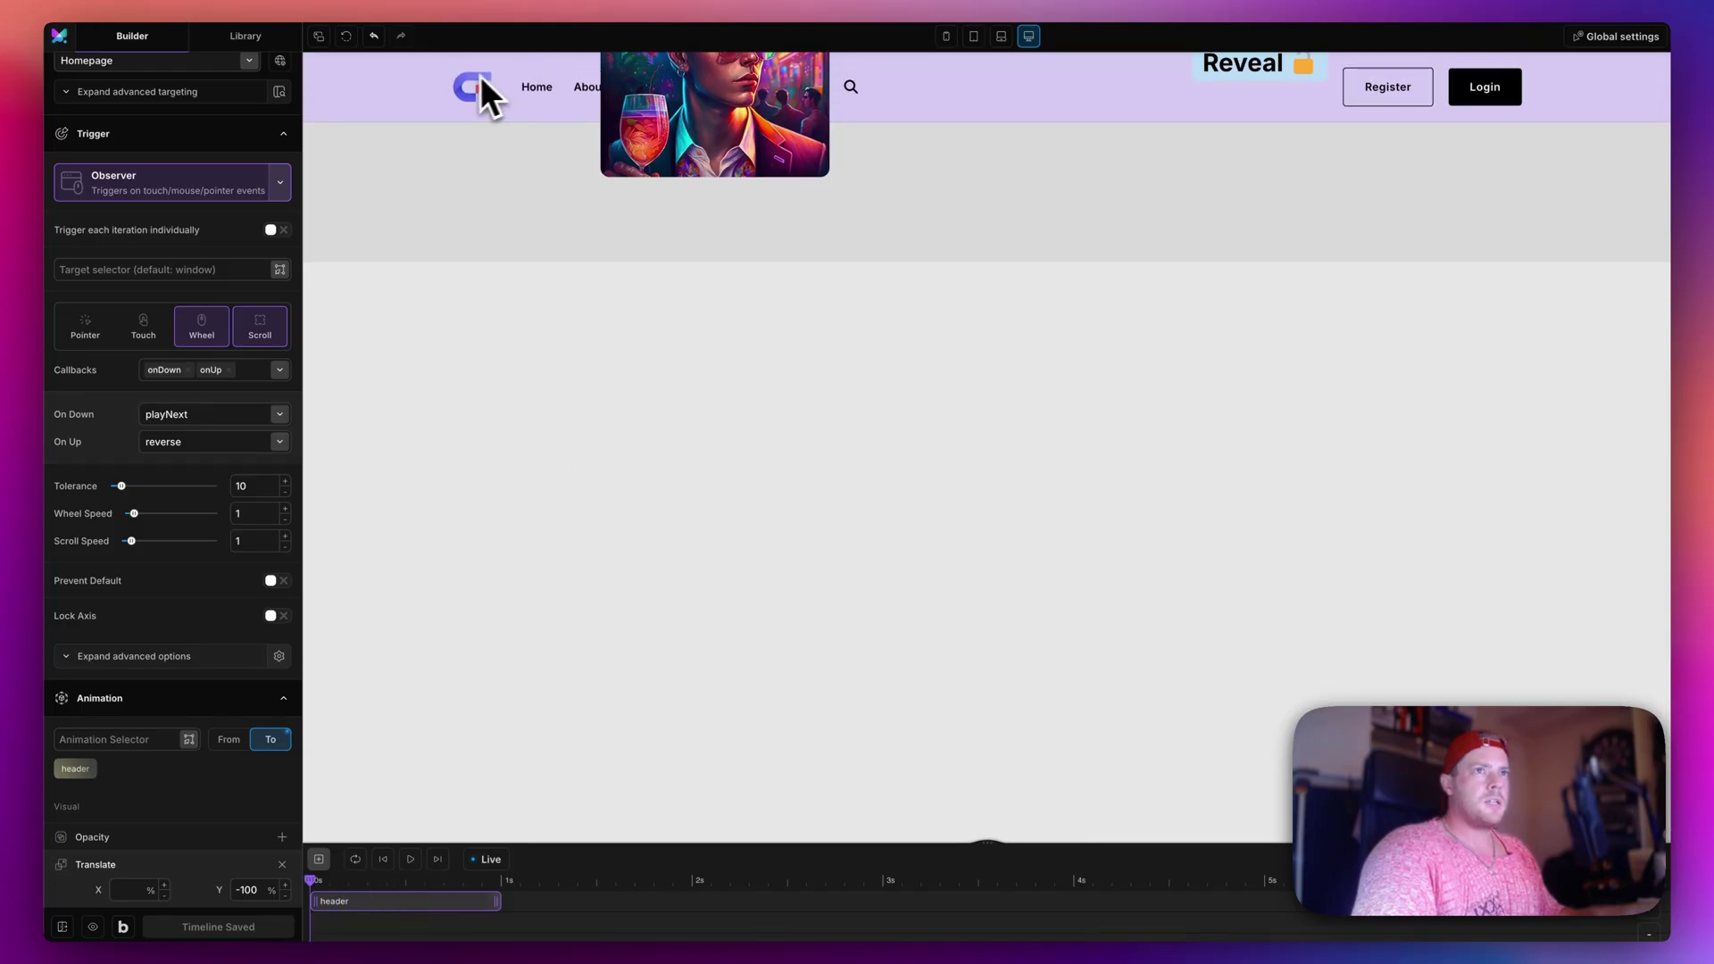
scroll(500, 212, up, 3)
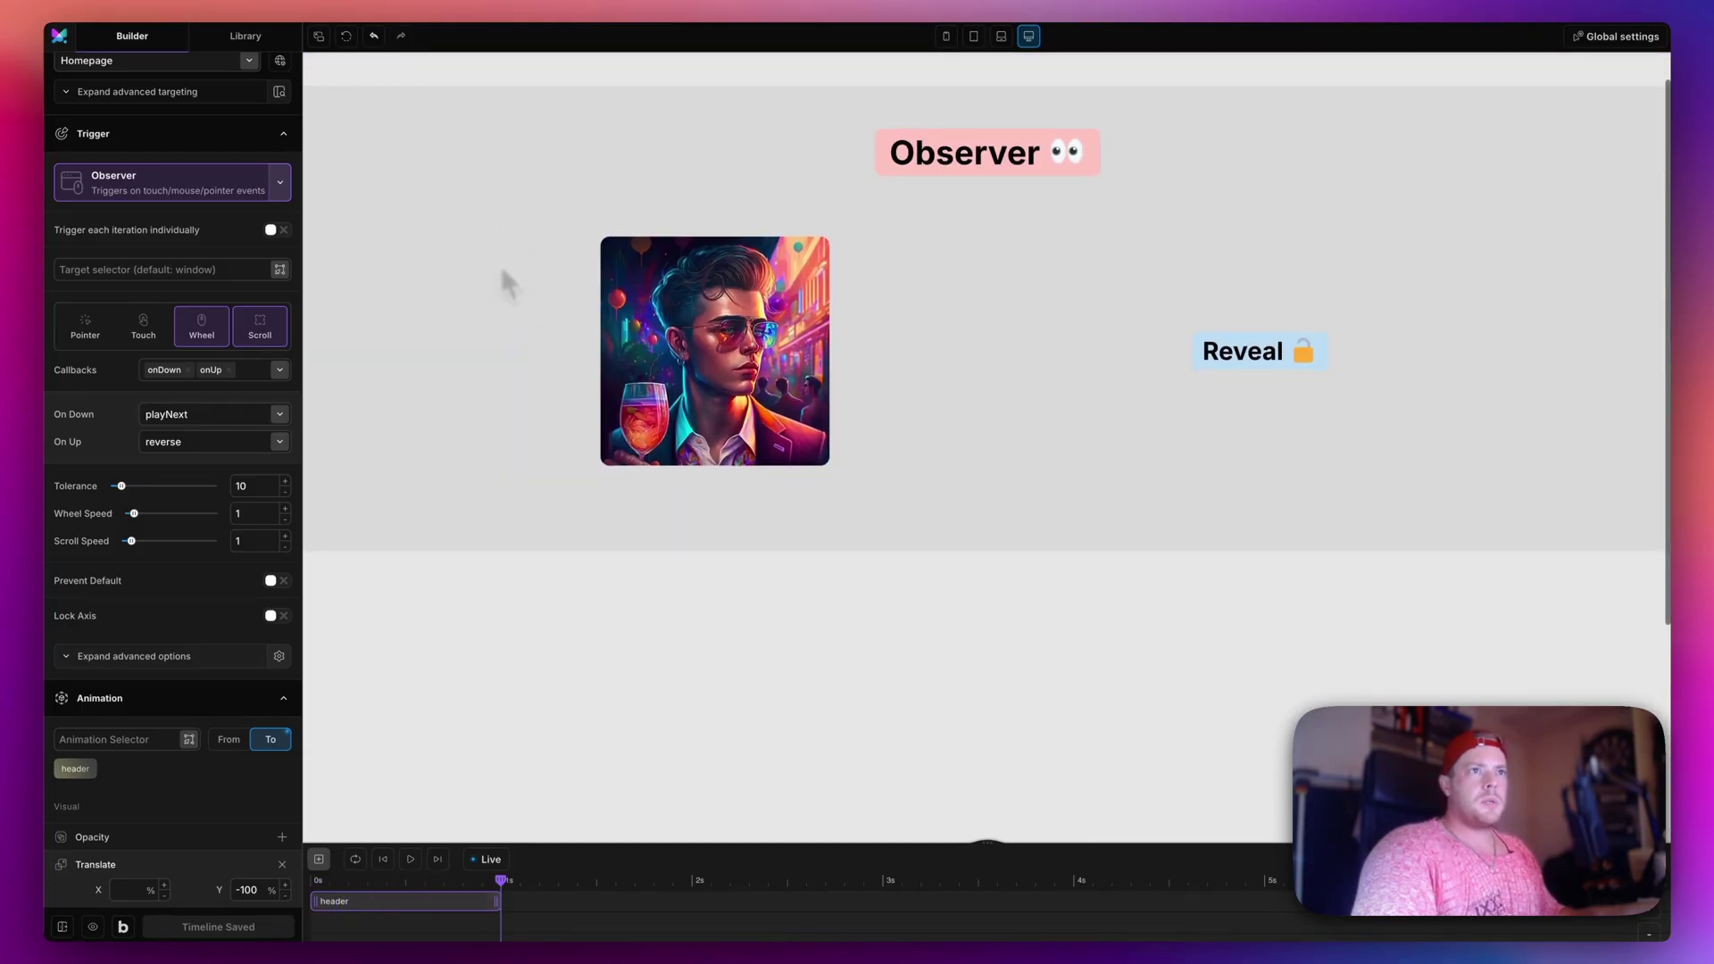
scroll(500, 271, down, 2)
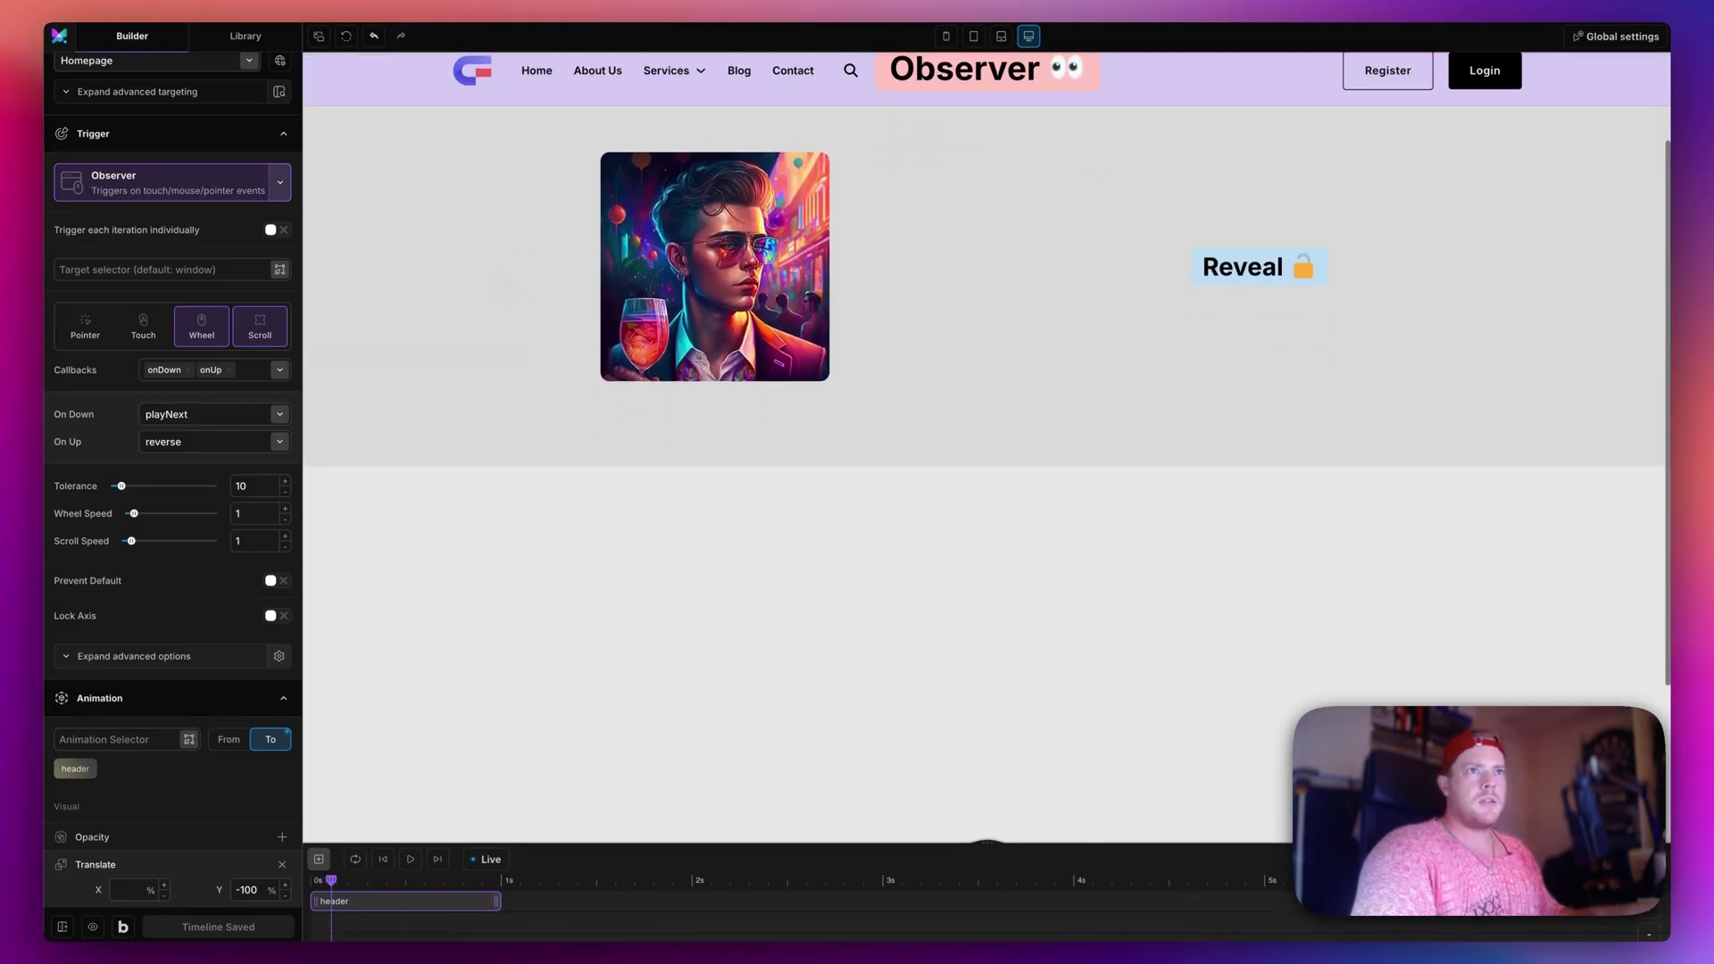
scroll(501, 268, down, 3)
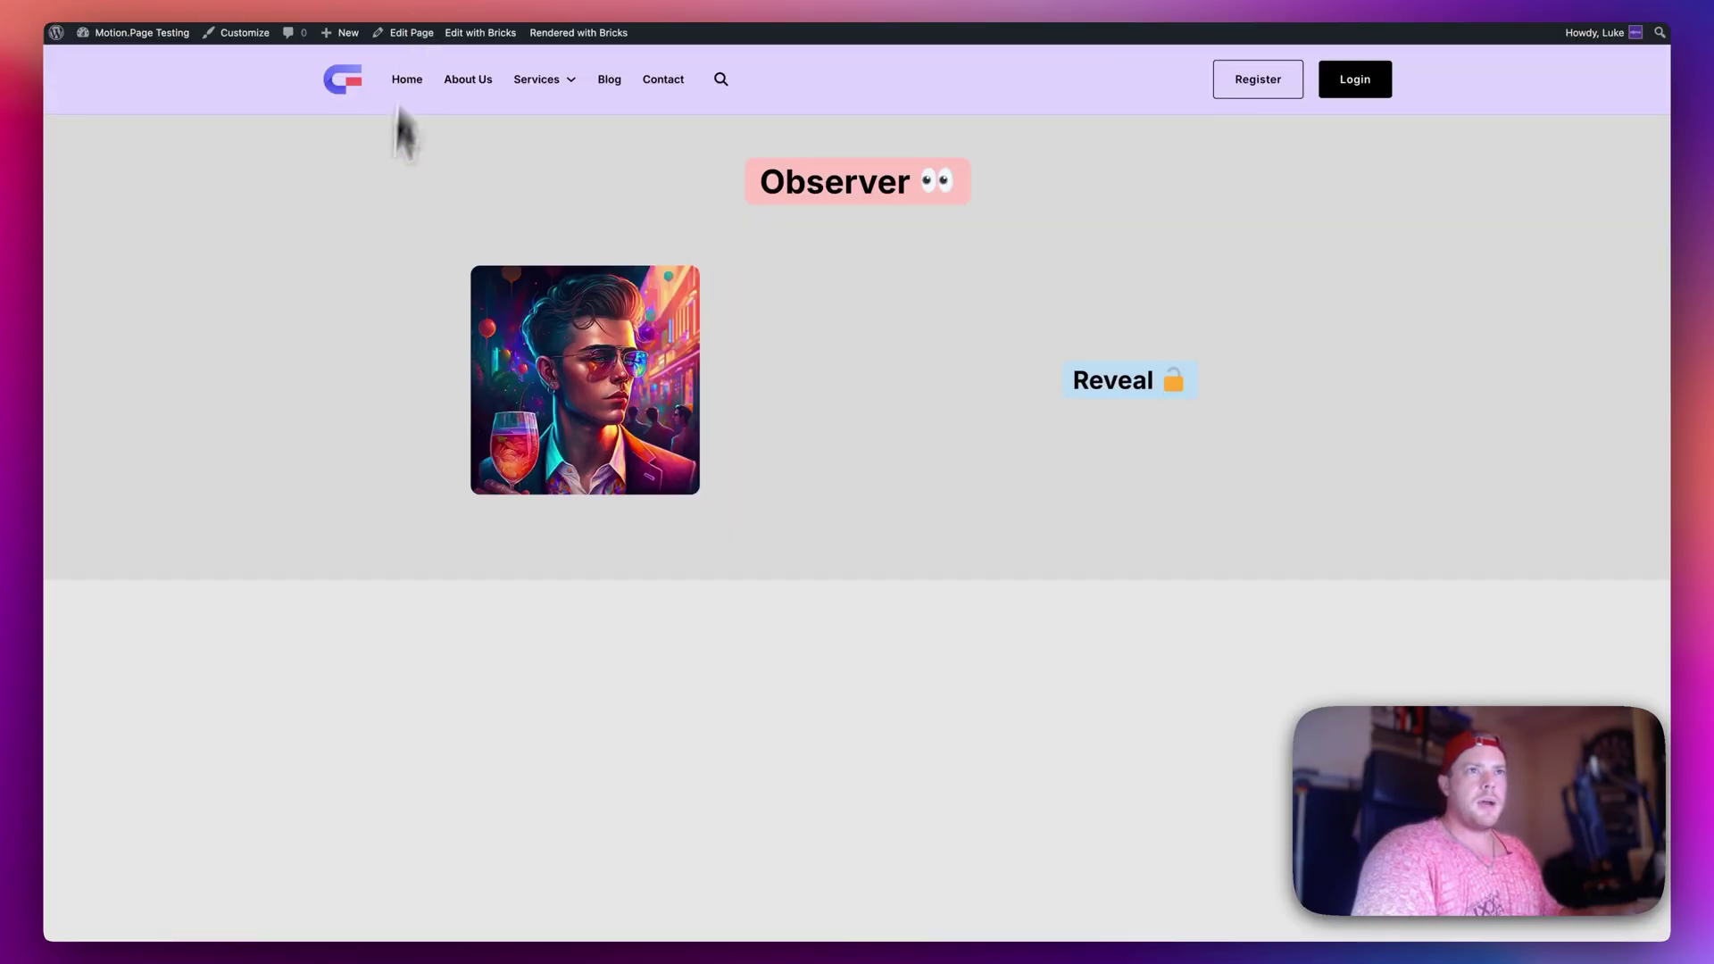
Test the header hide animation on the live front-end page by scrolling down and up.
scroll(367, 250, down, 5)
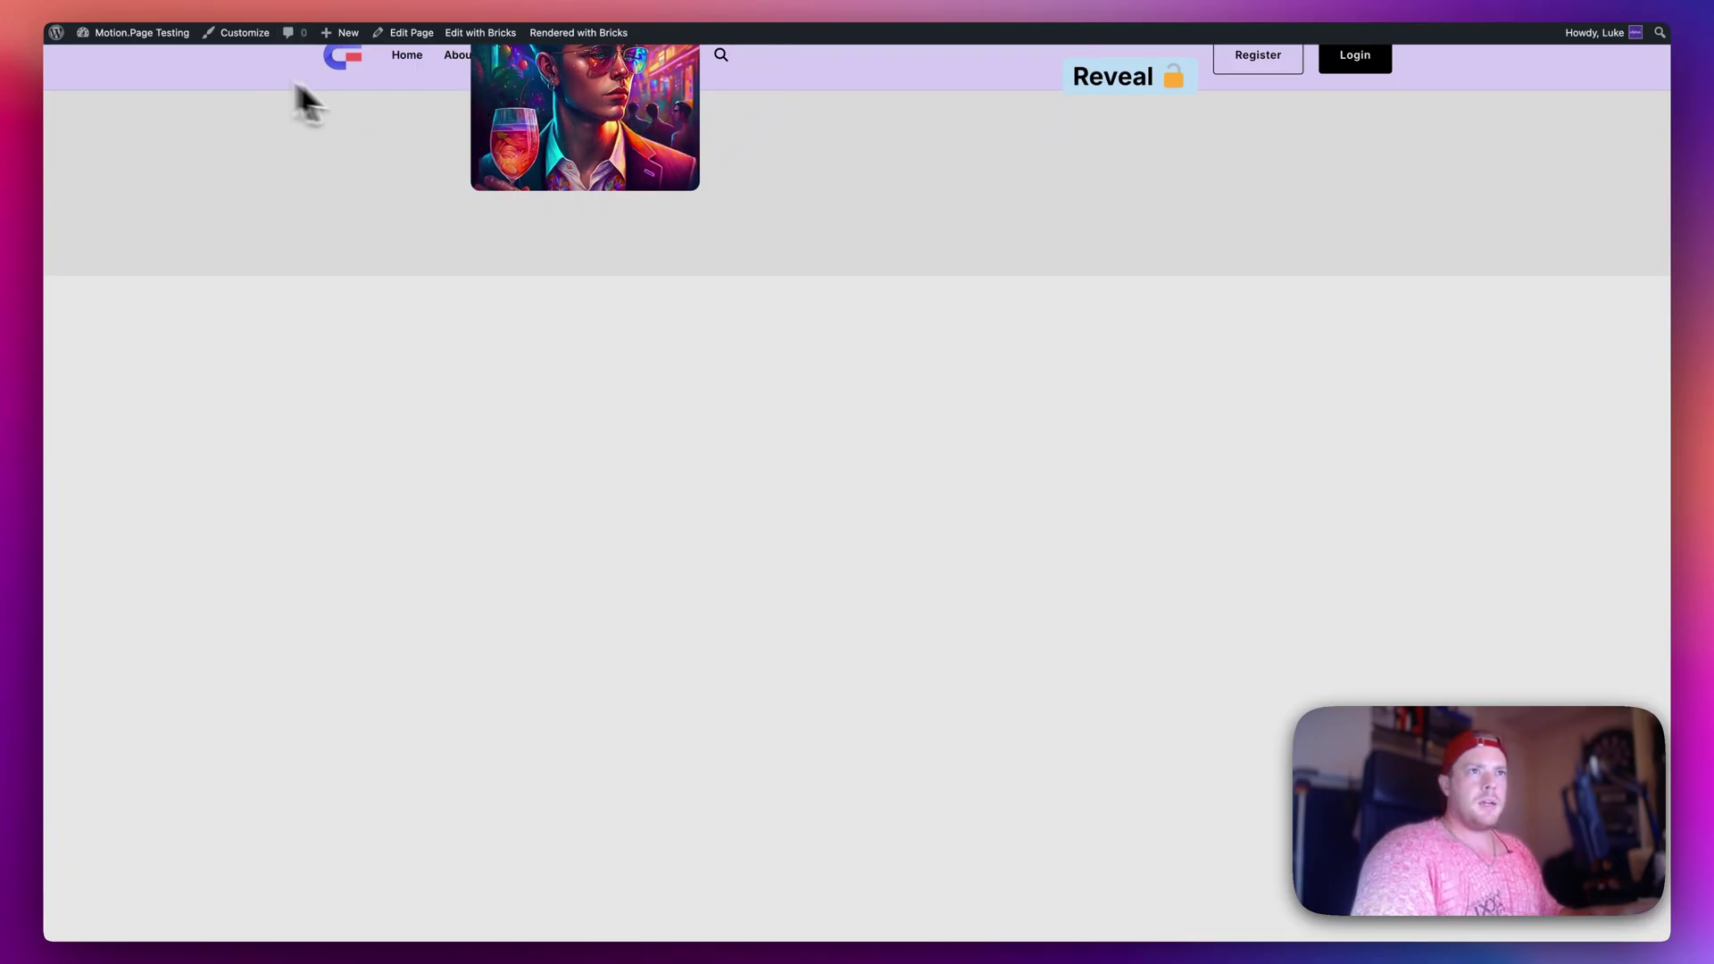
scroll(759, 375, up, 5)
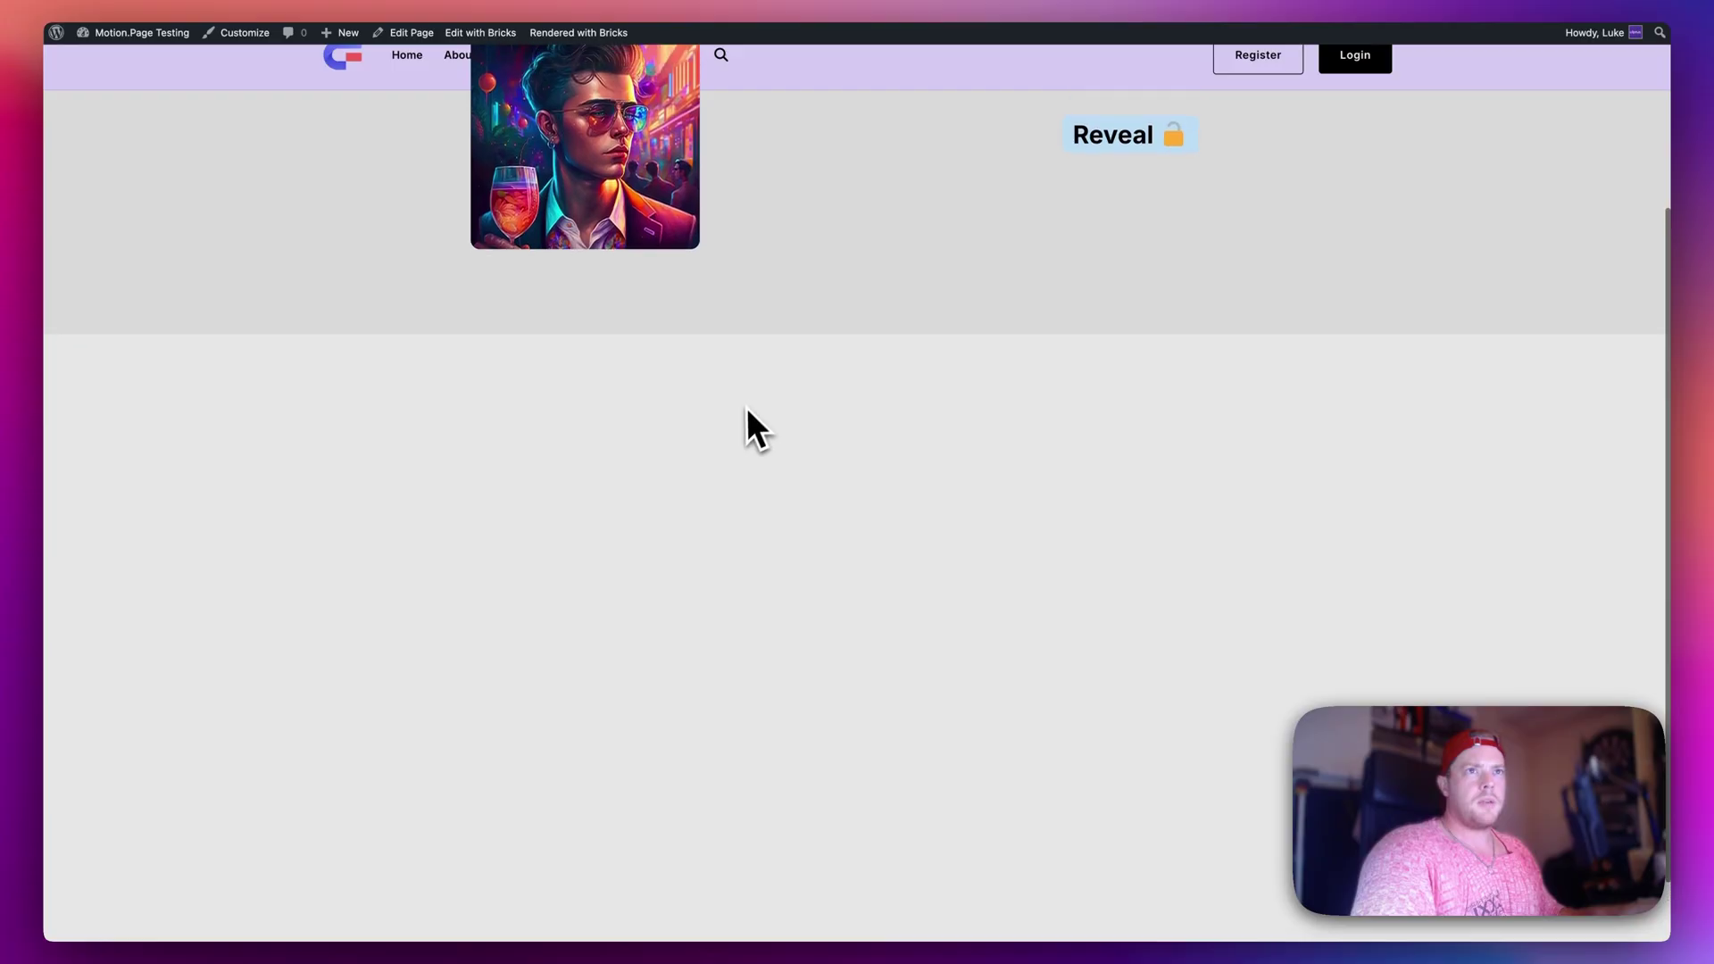
scroll(620, 292, down, 1)
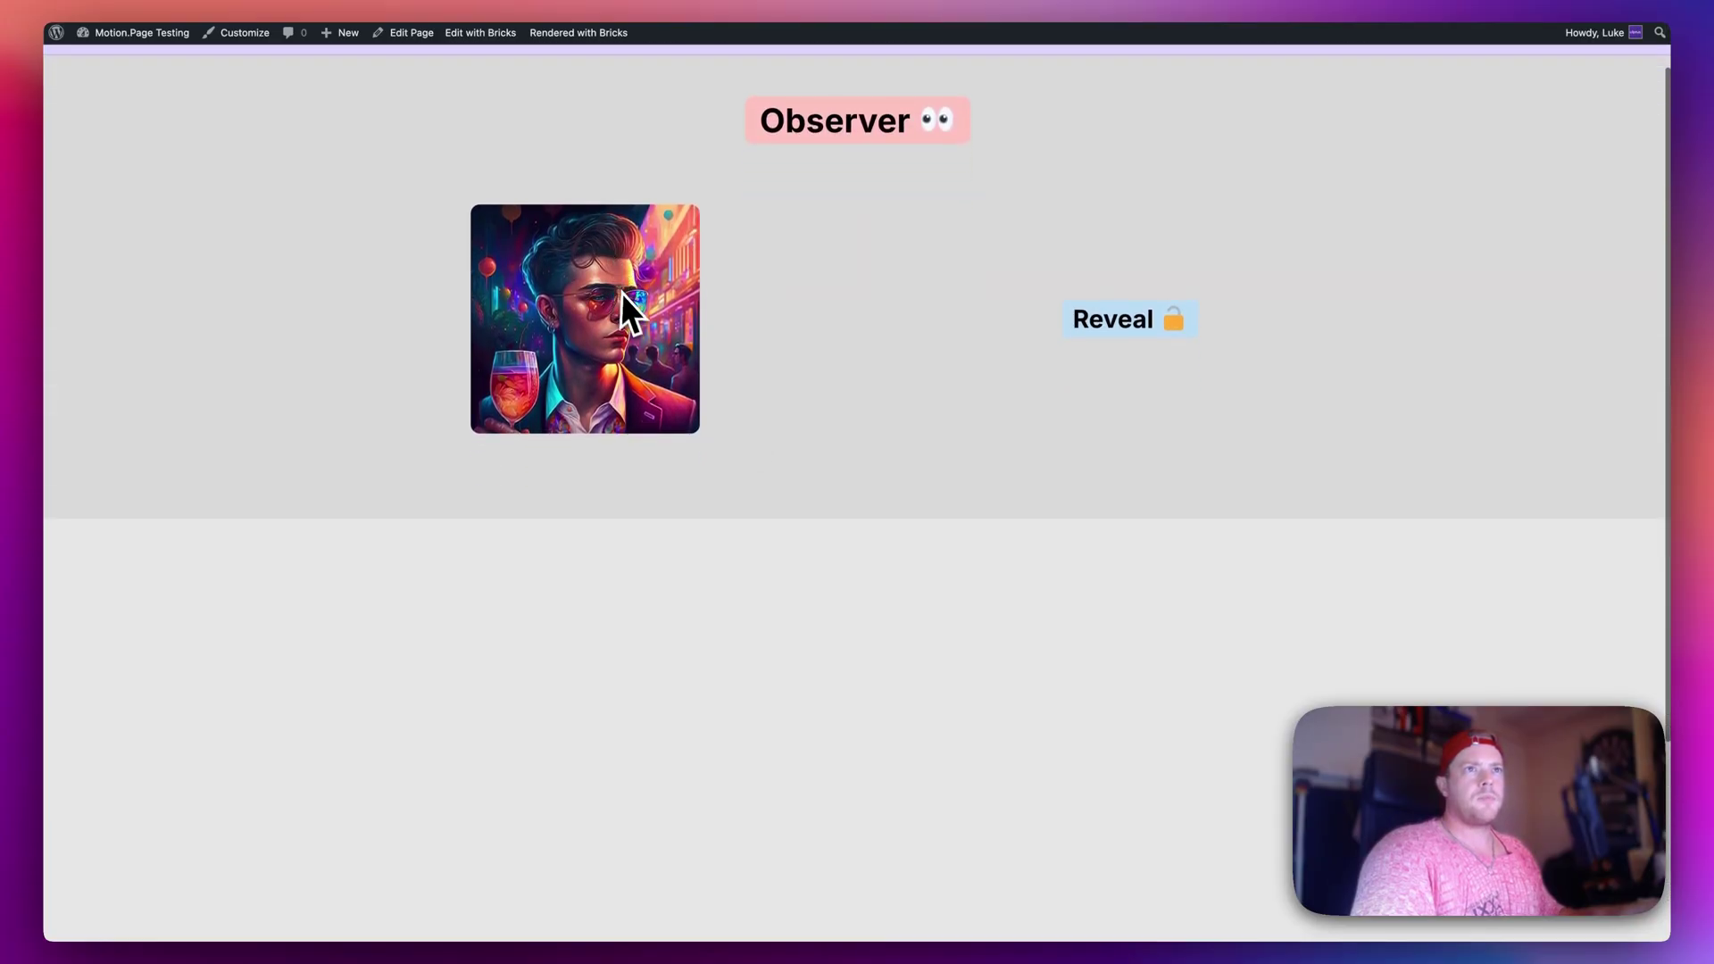